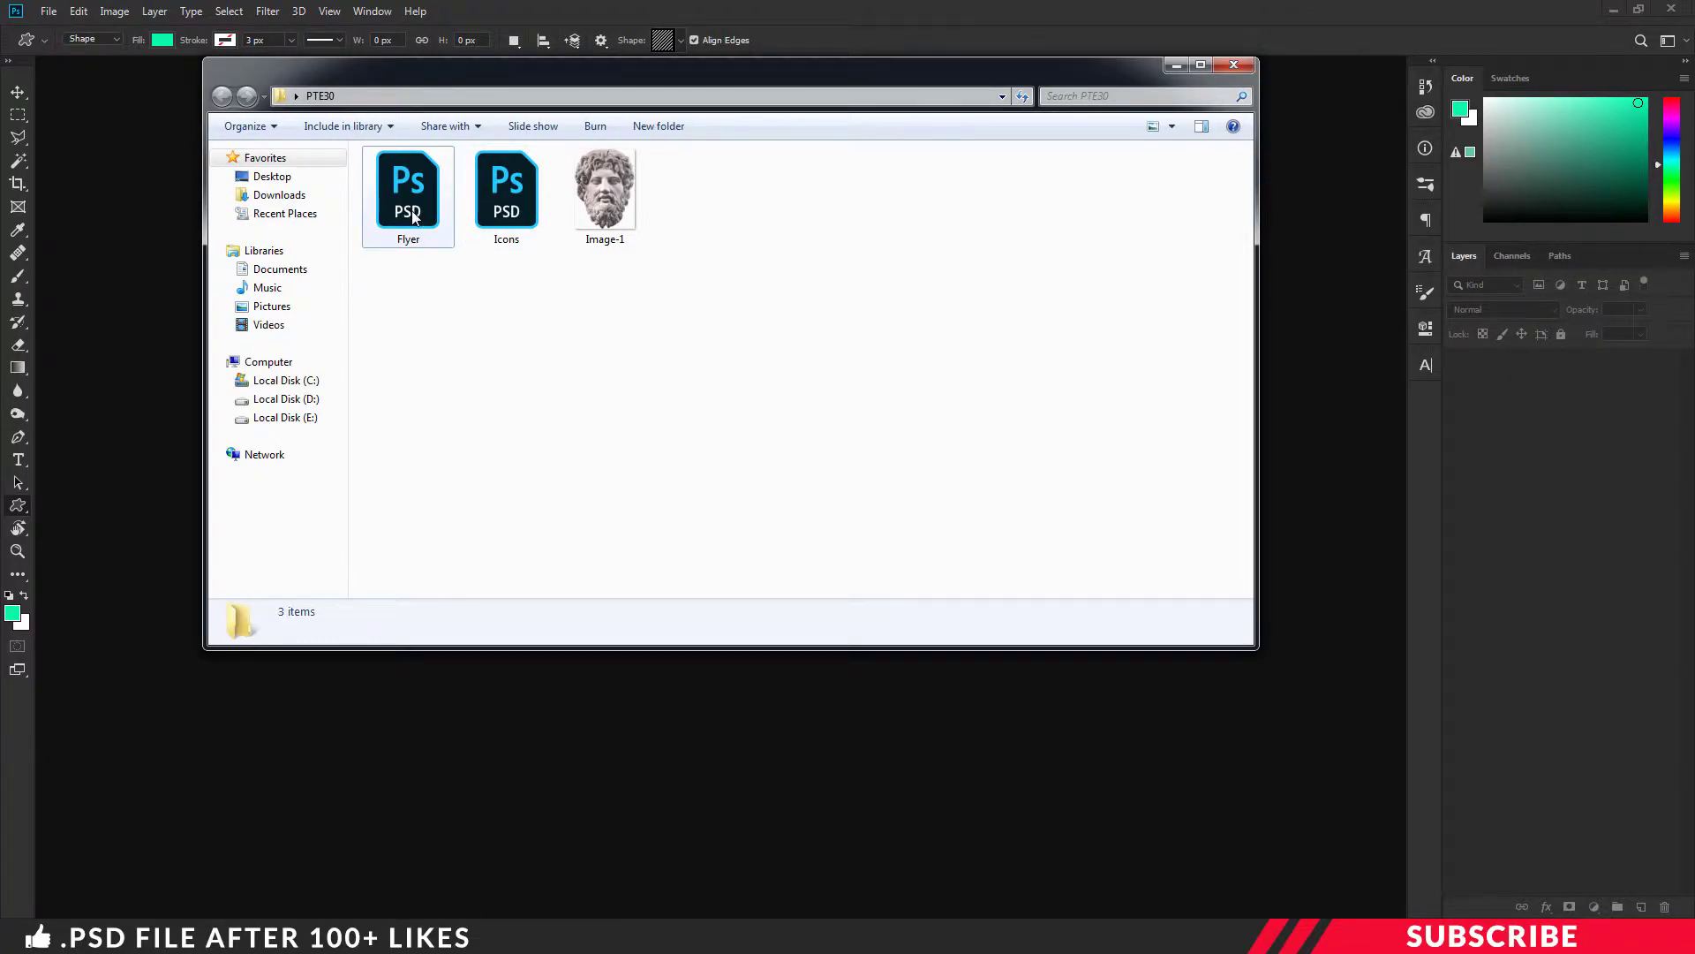
Open Flyer.psd from the PTE30 folder, showing the empty 4 x 6 inch, 300 DPI CMYK canvas.
double_click(408, 194)
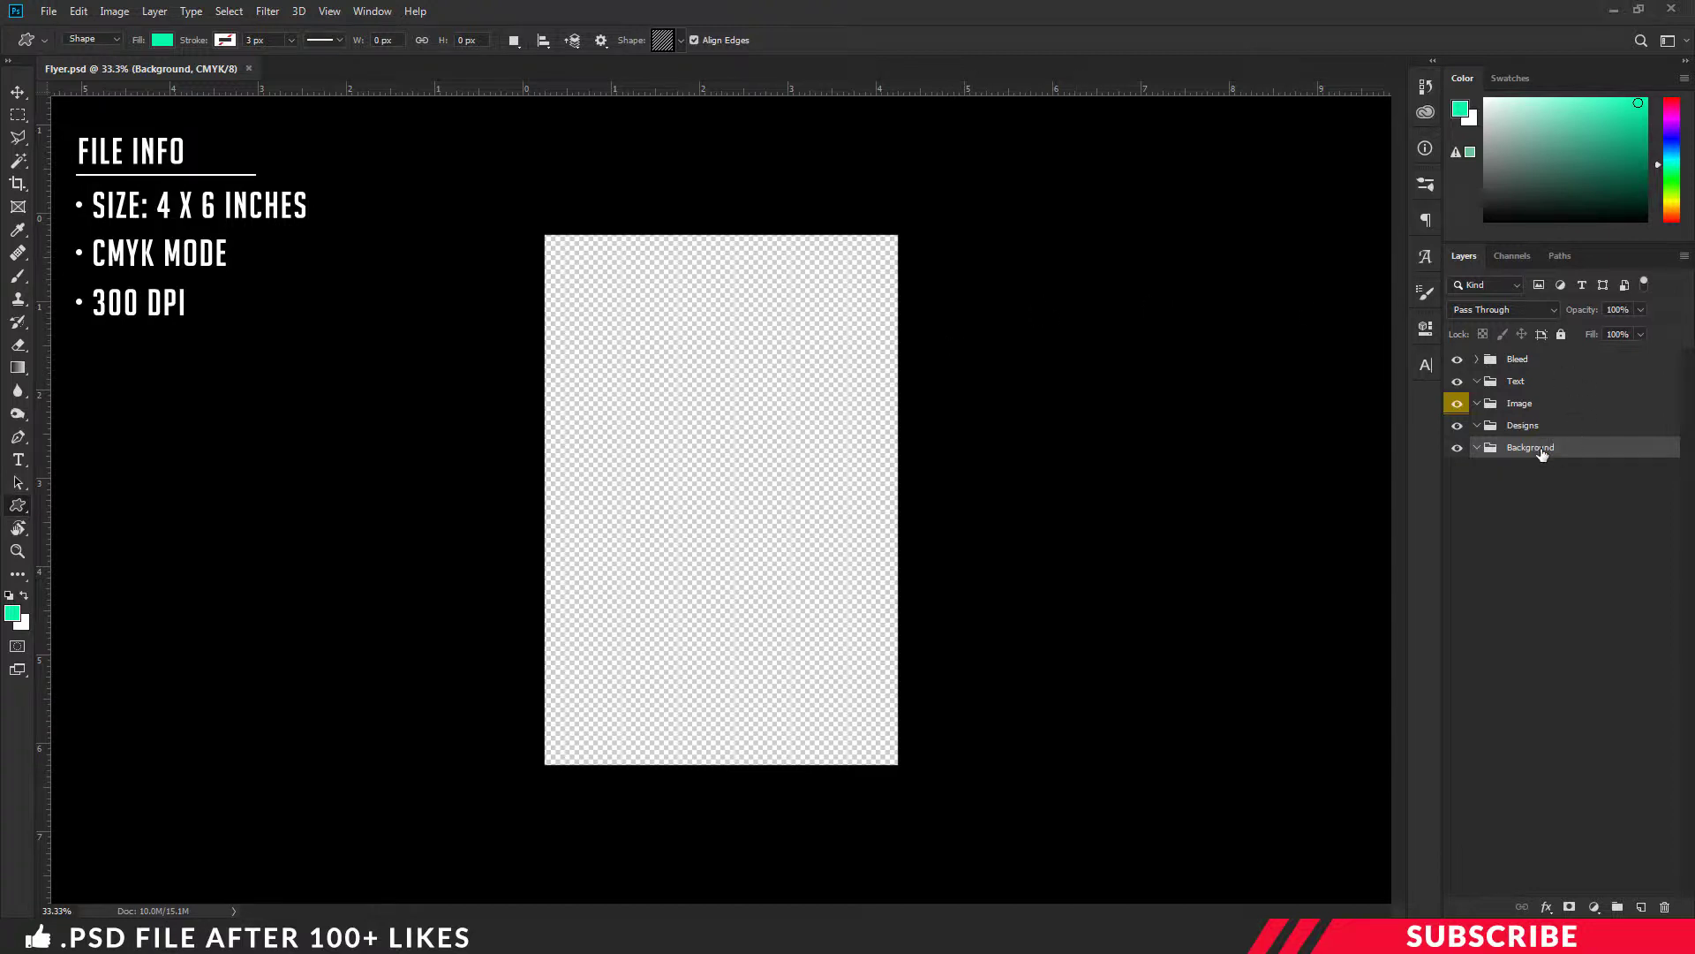
Add a Solid Color fill layer in dark navy #121024 covering the whole canvas.
click(1593, 908)
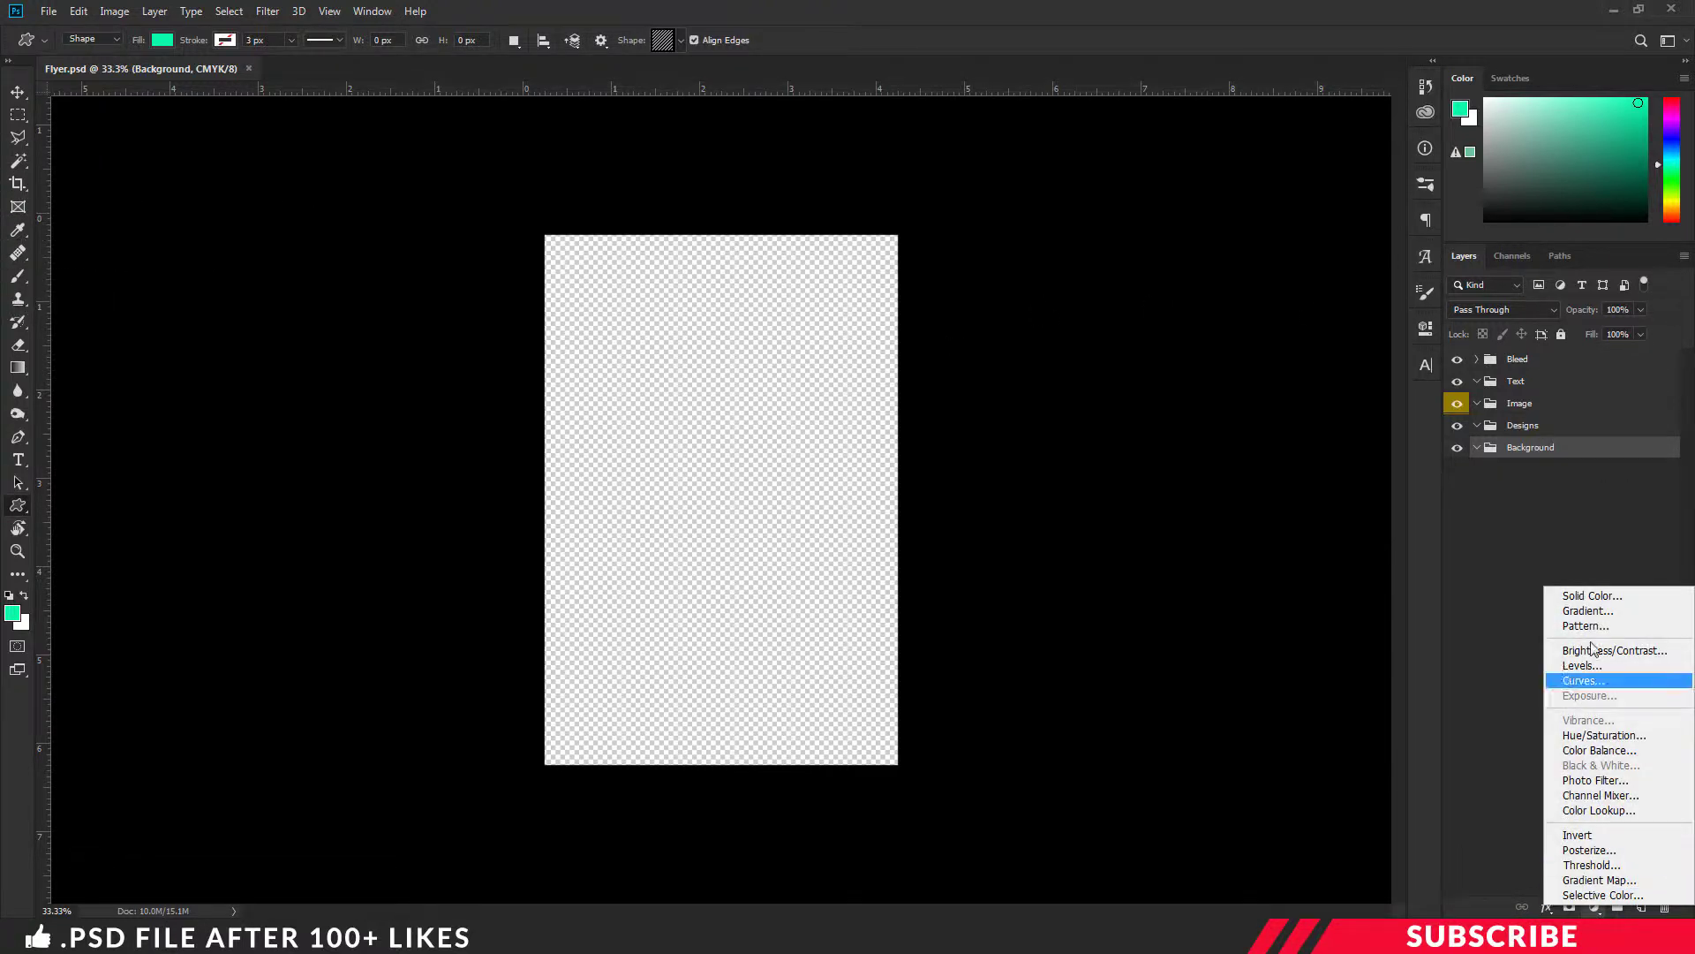
click(1590, 596)
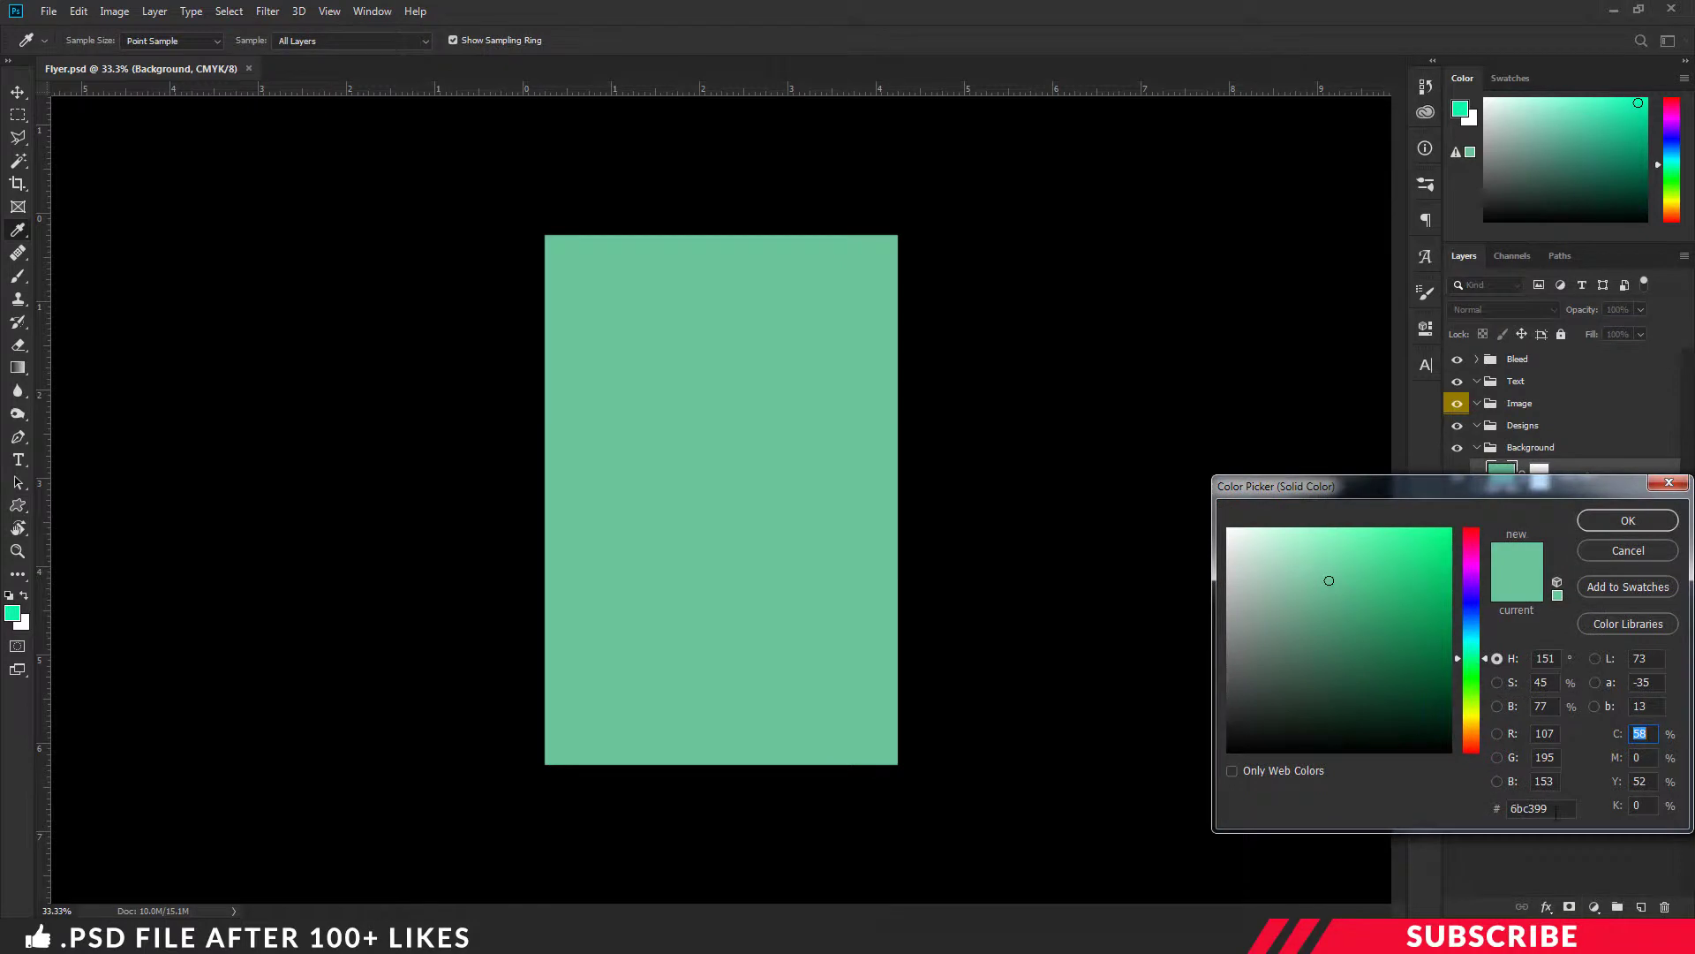
click(1556, 810)
text(1)
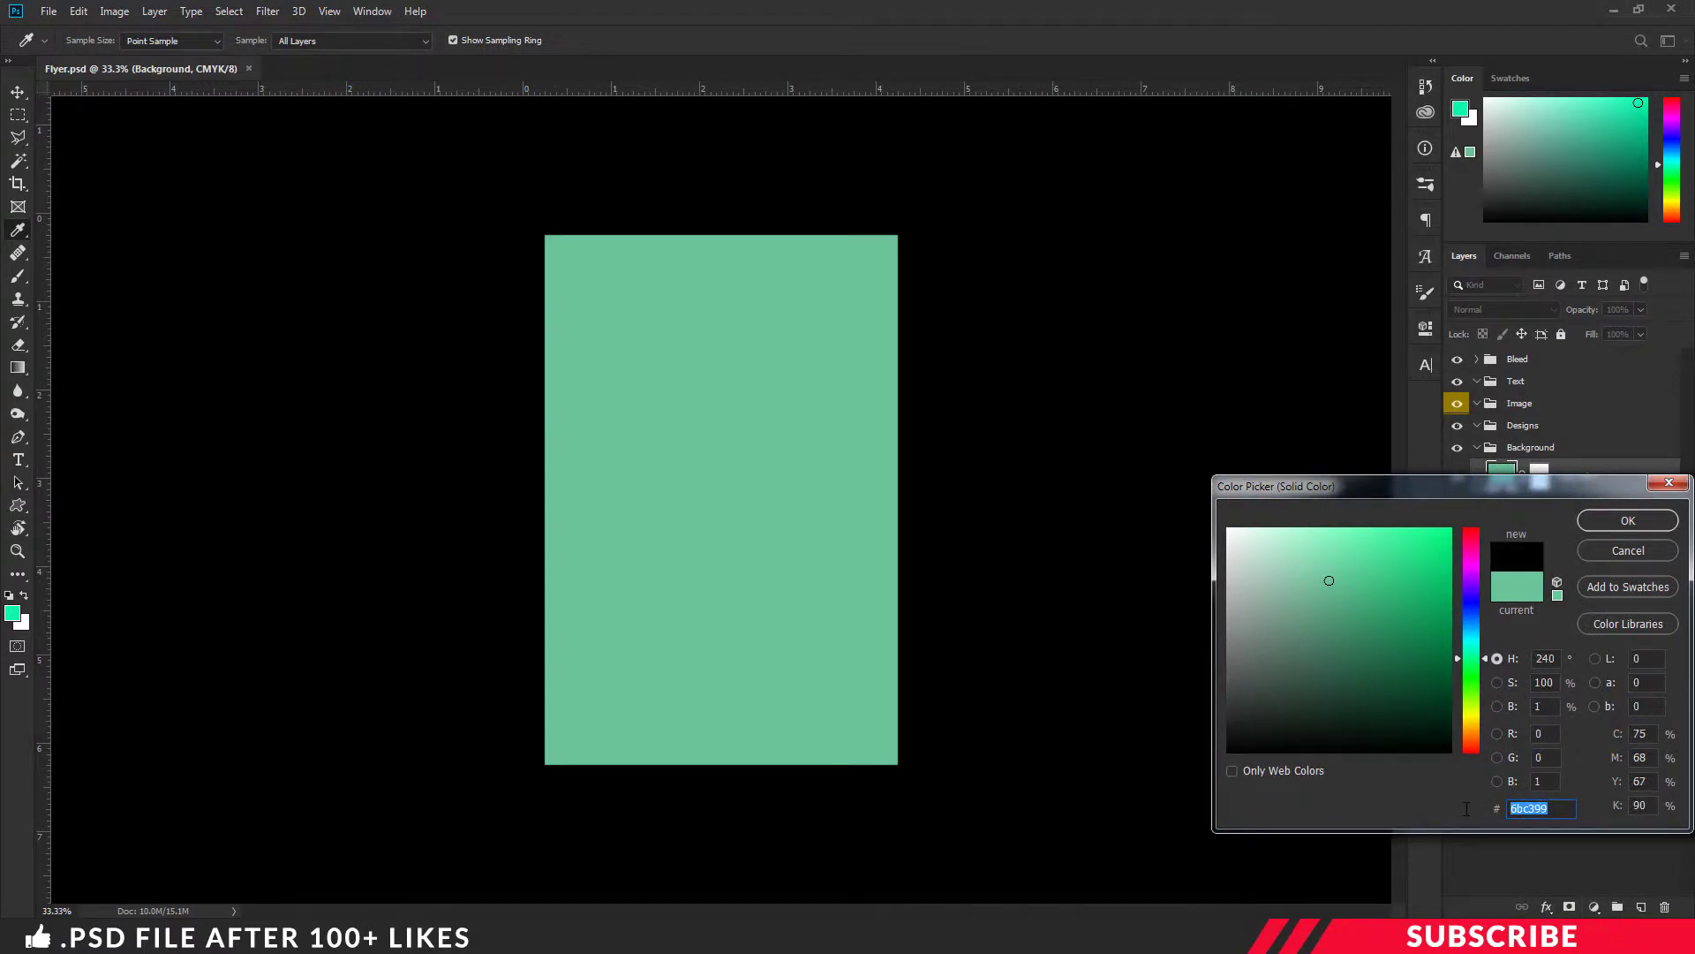
text(2102)
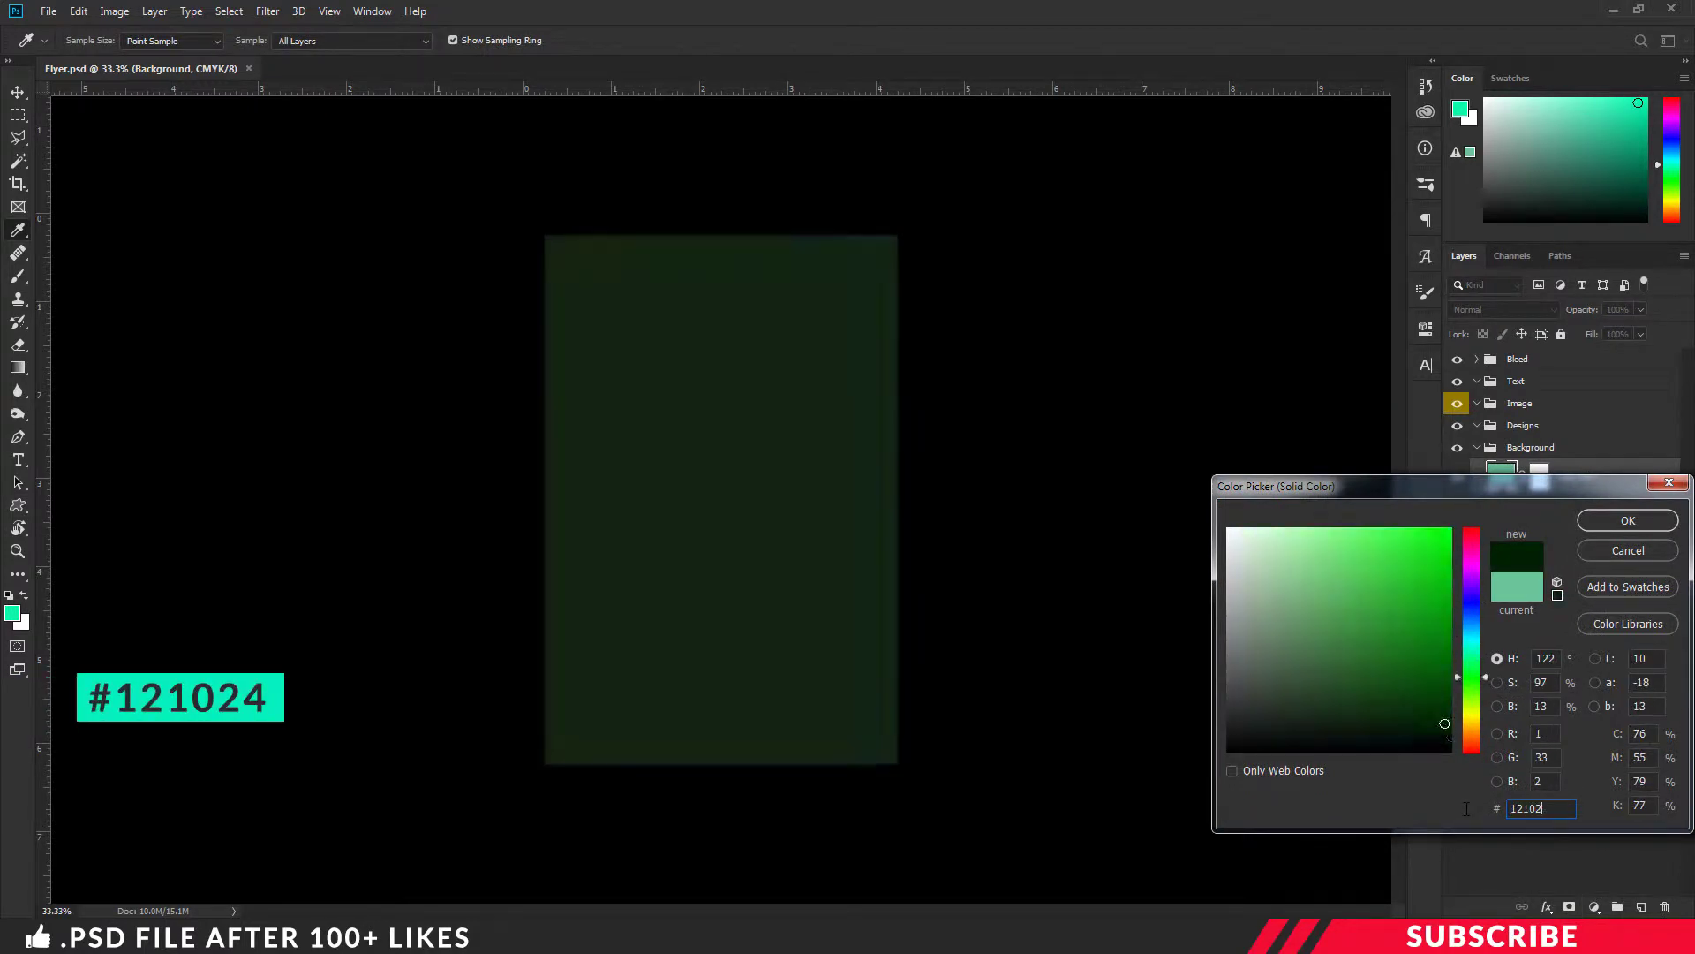
text(4)
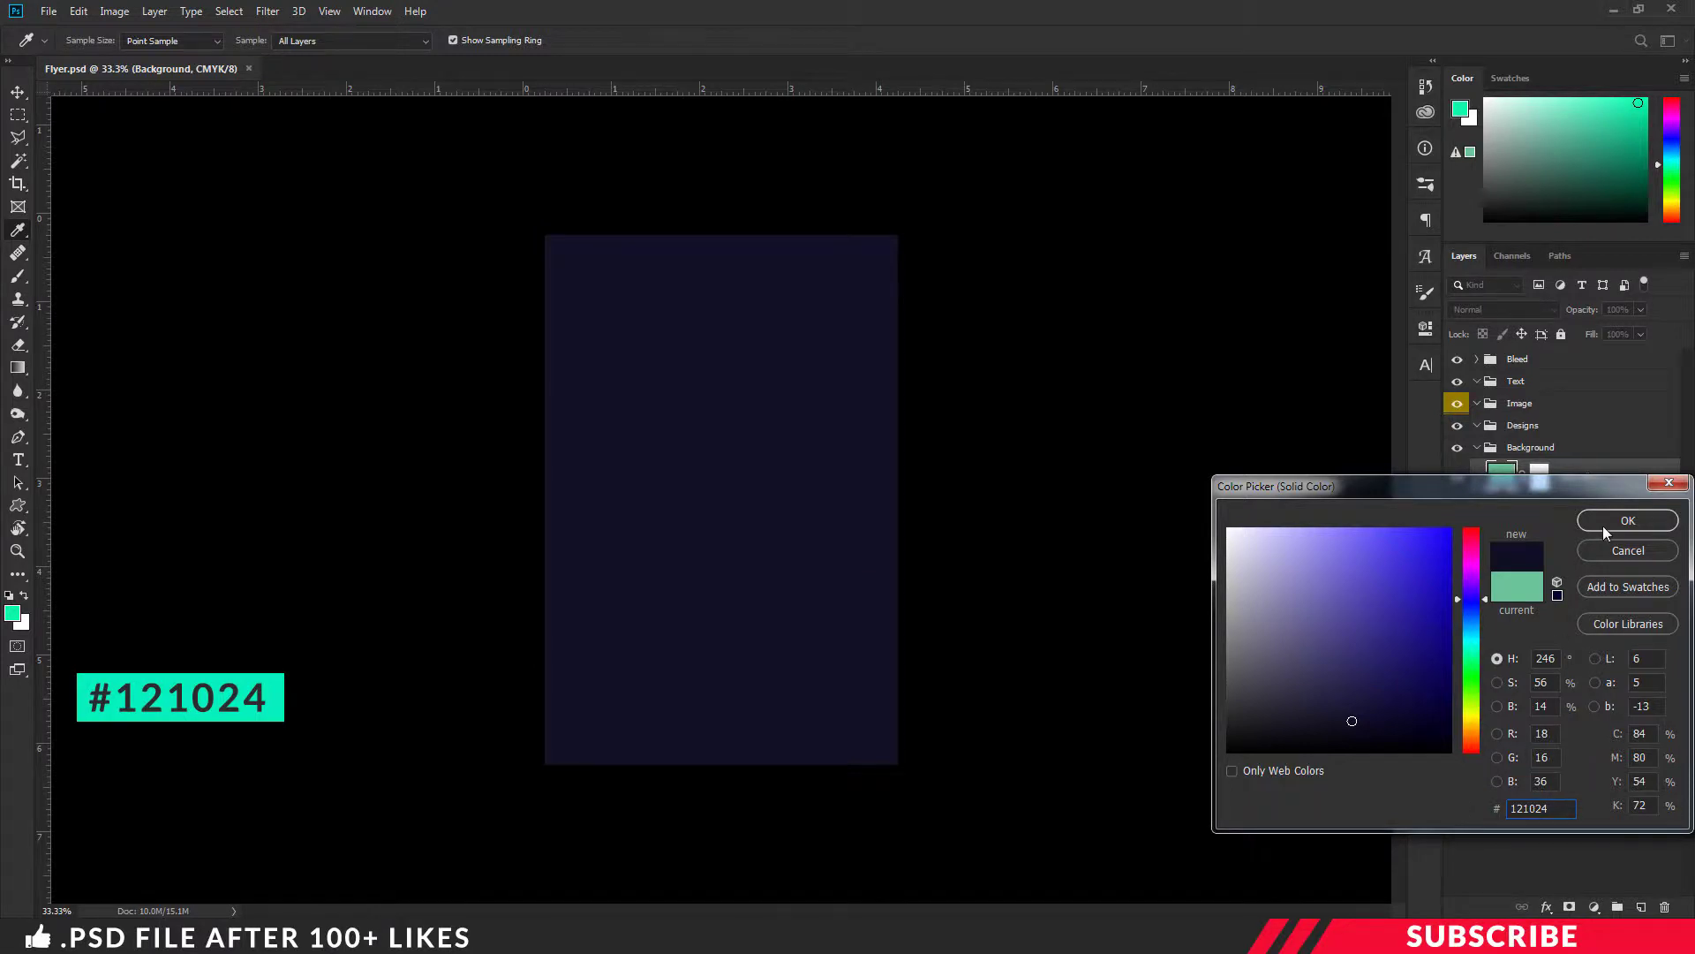
click(1603, 526)
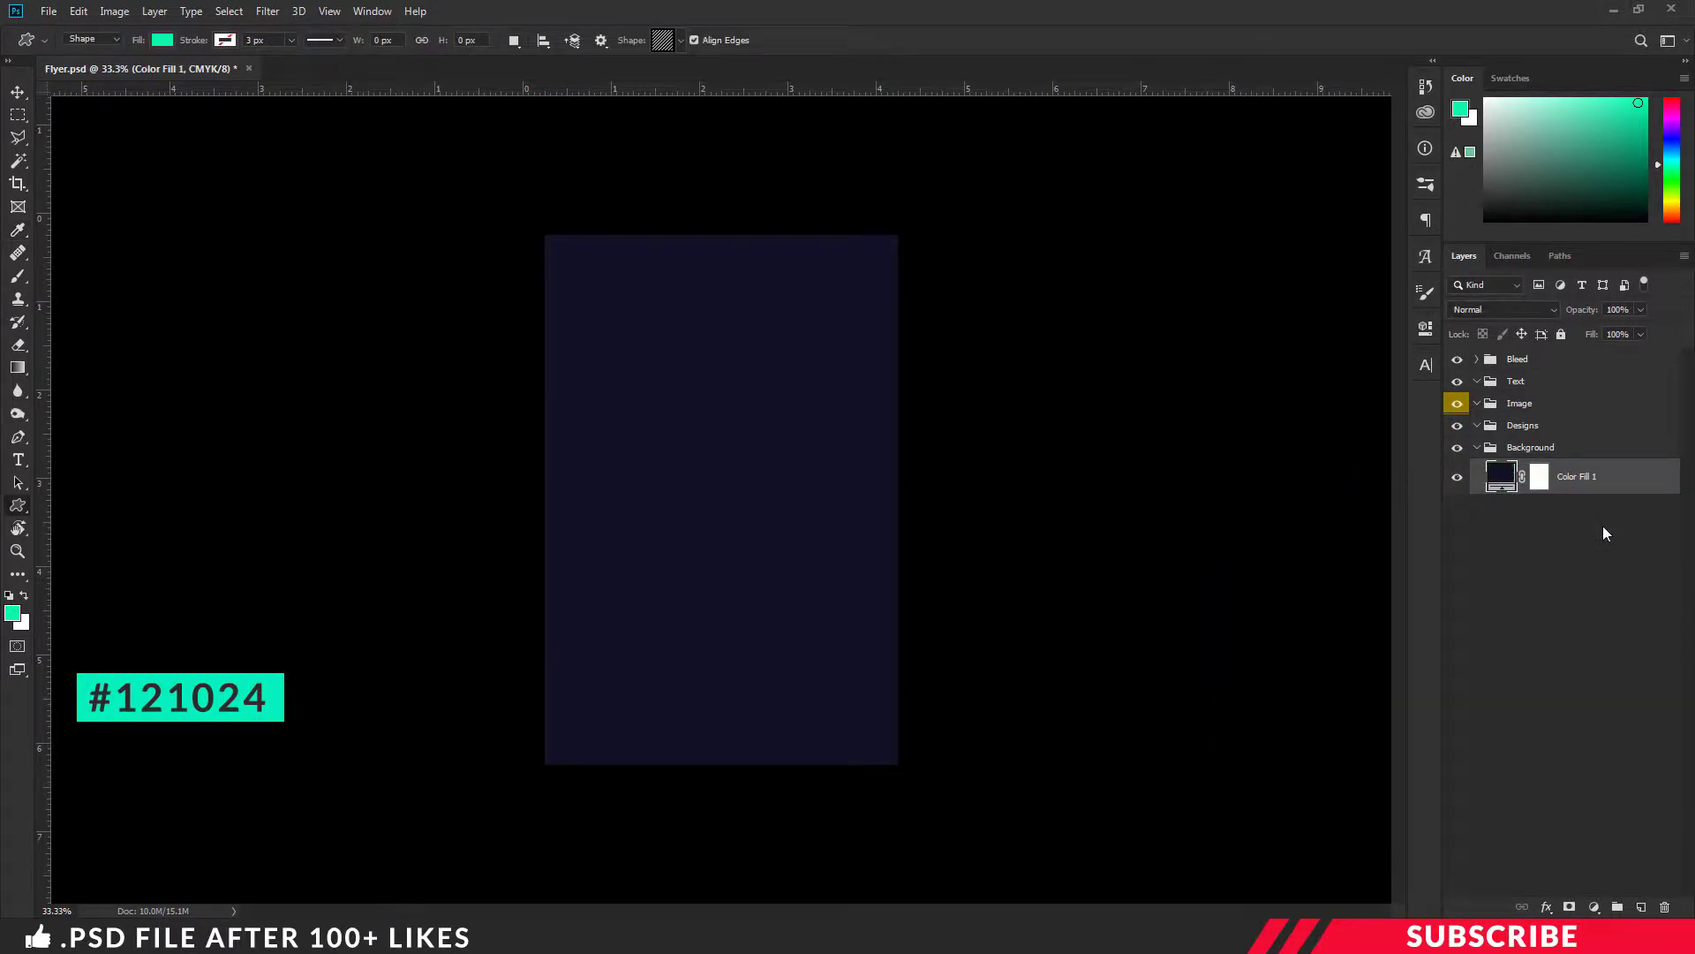
Add a new empty layer and set the foreground colour to #221e54.
click(1644, 908)
click(12, 614)
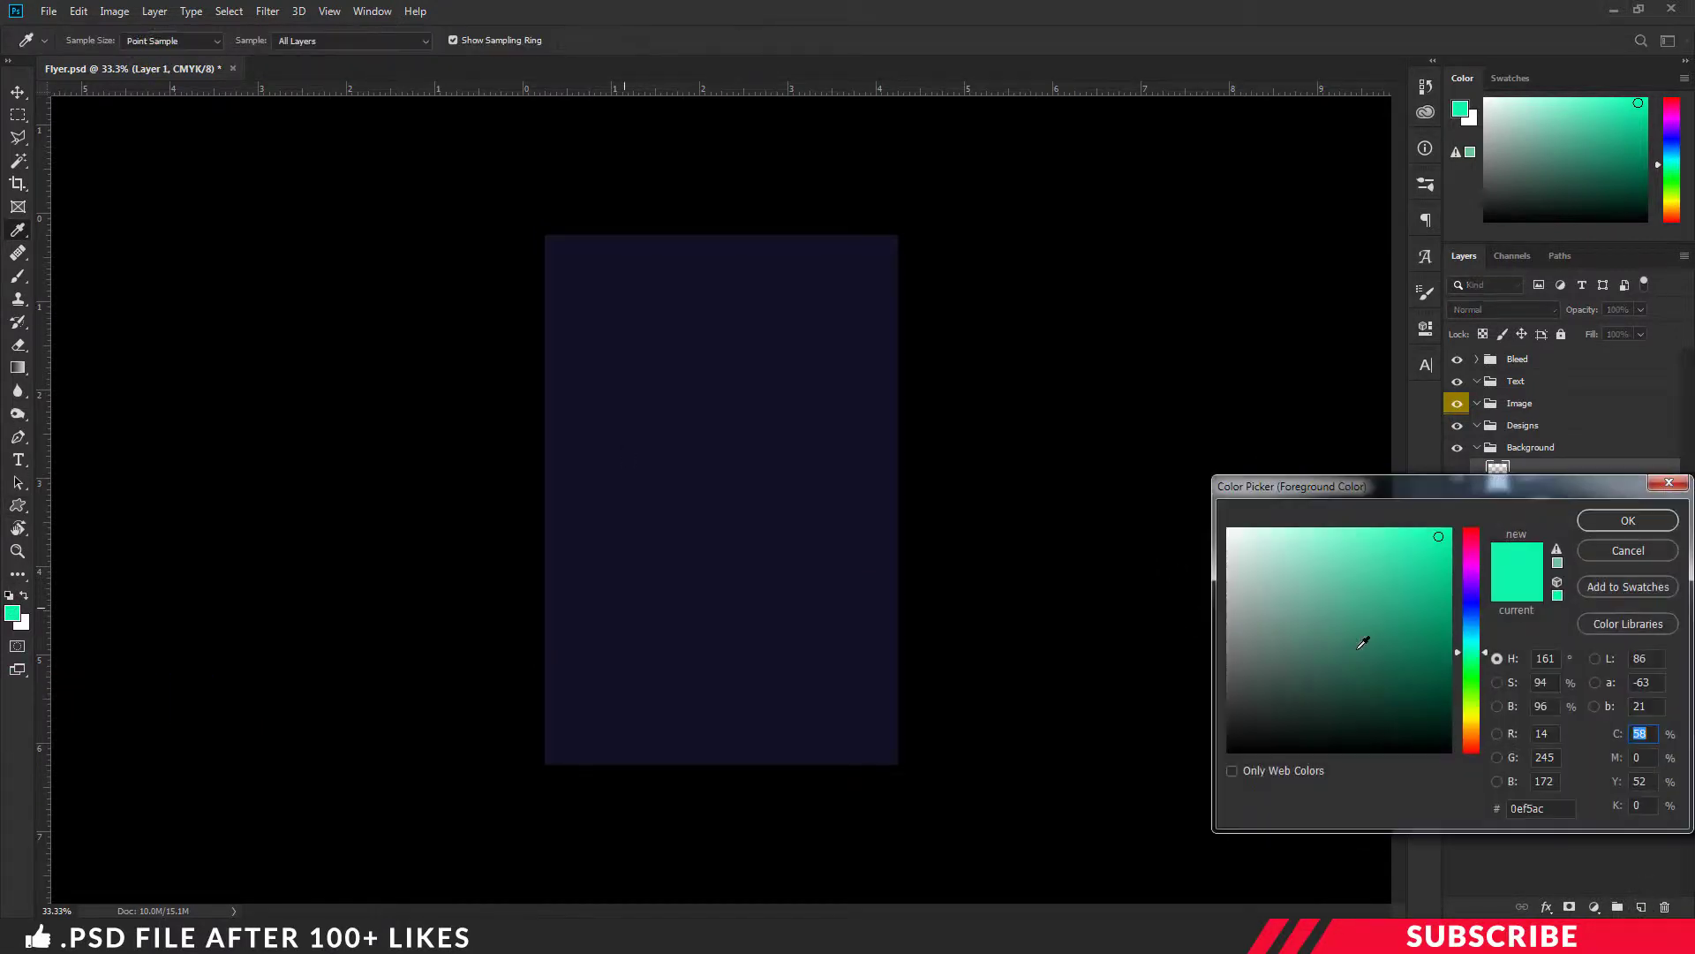
click(1540, 808)
text(221)
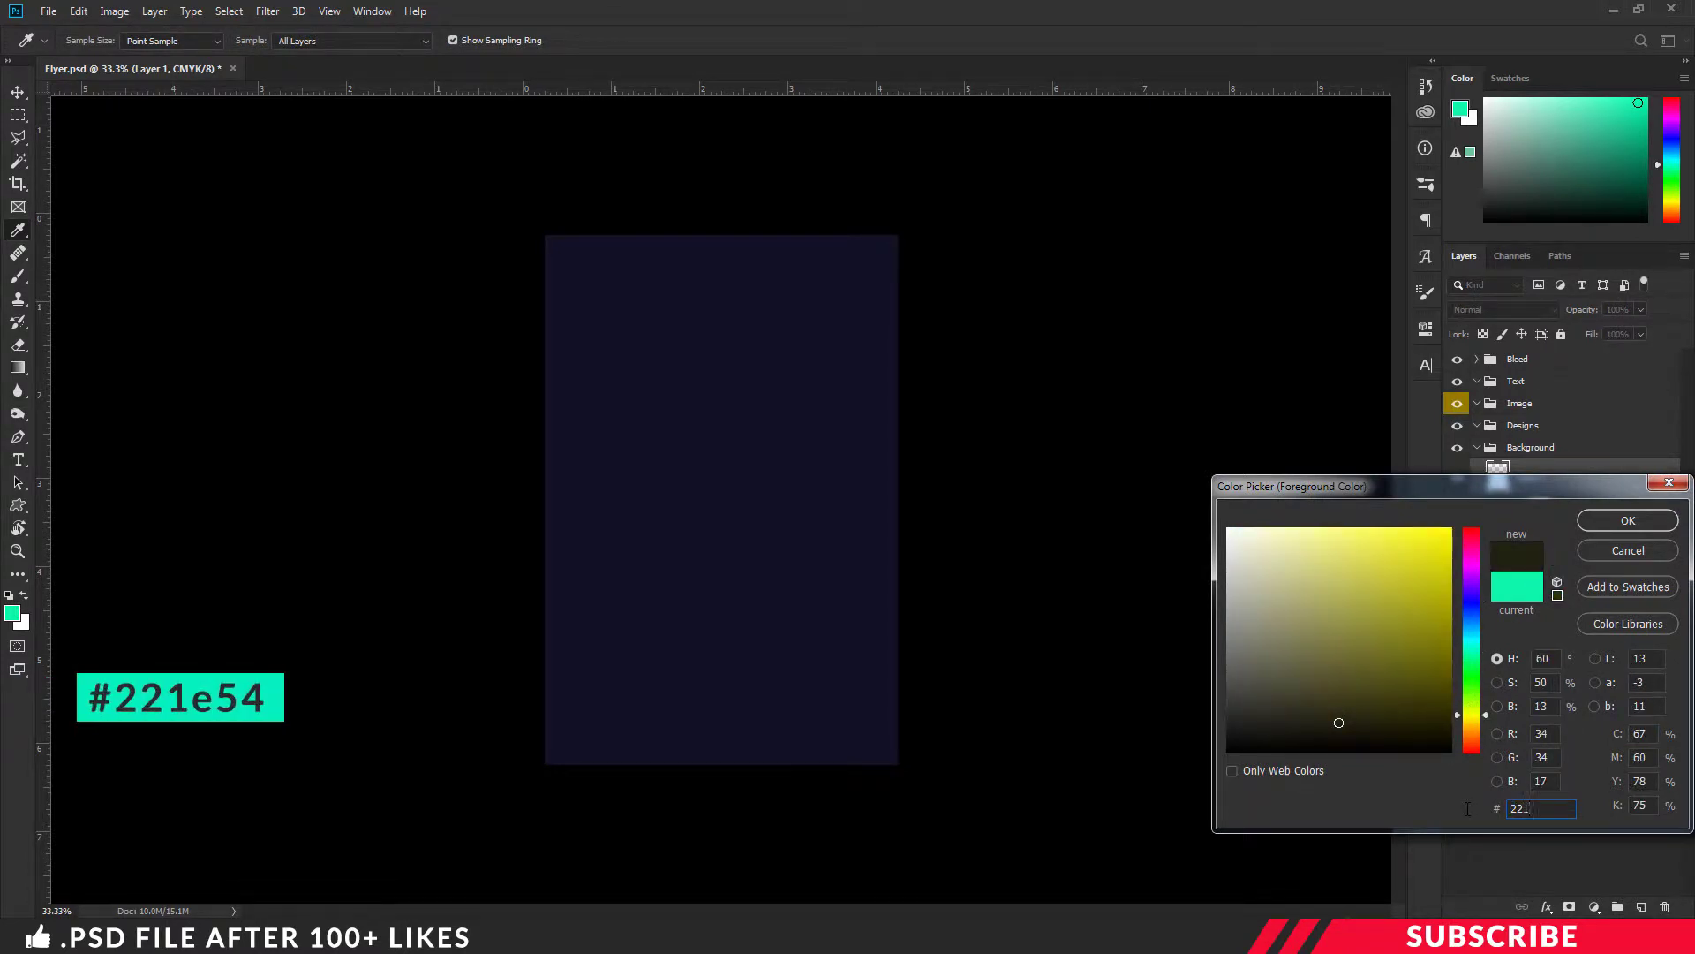
text(e54)
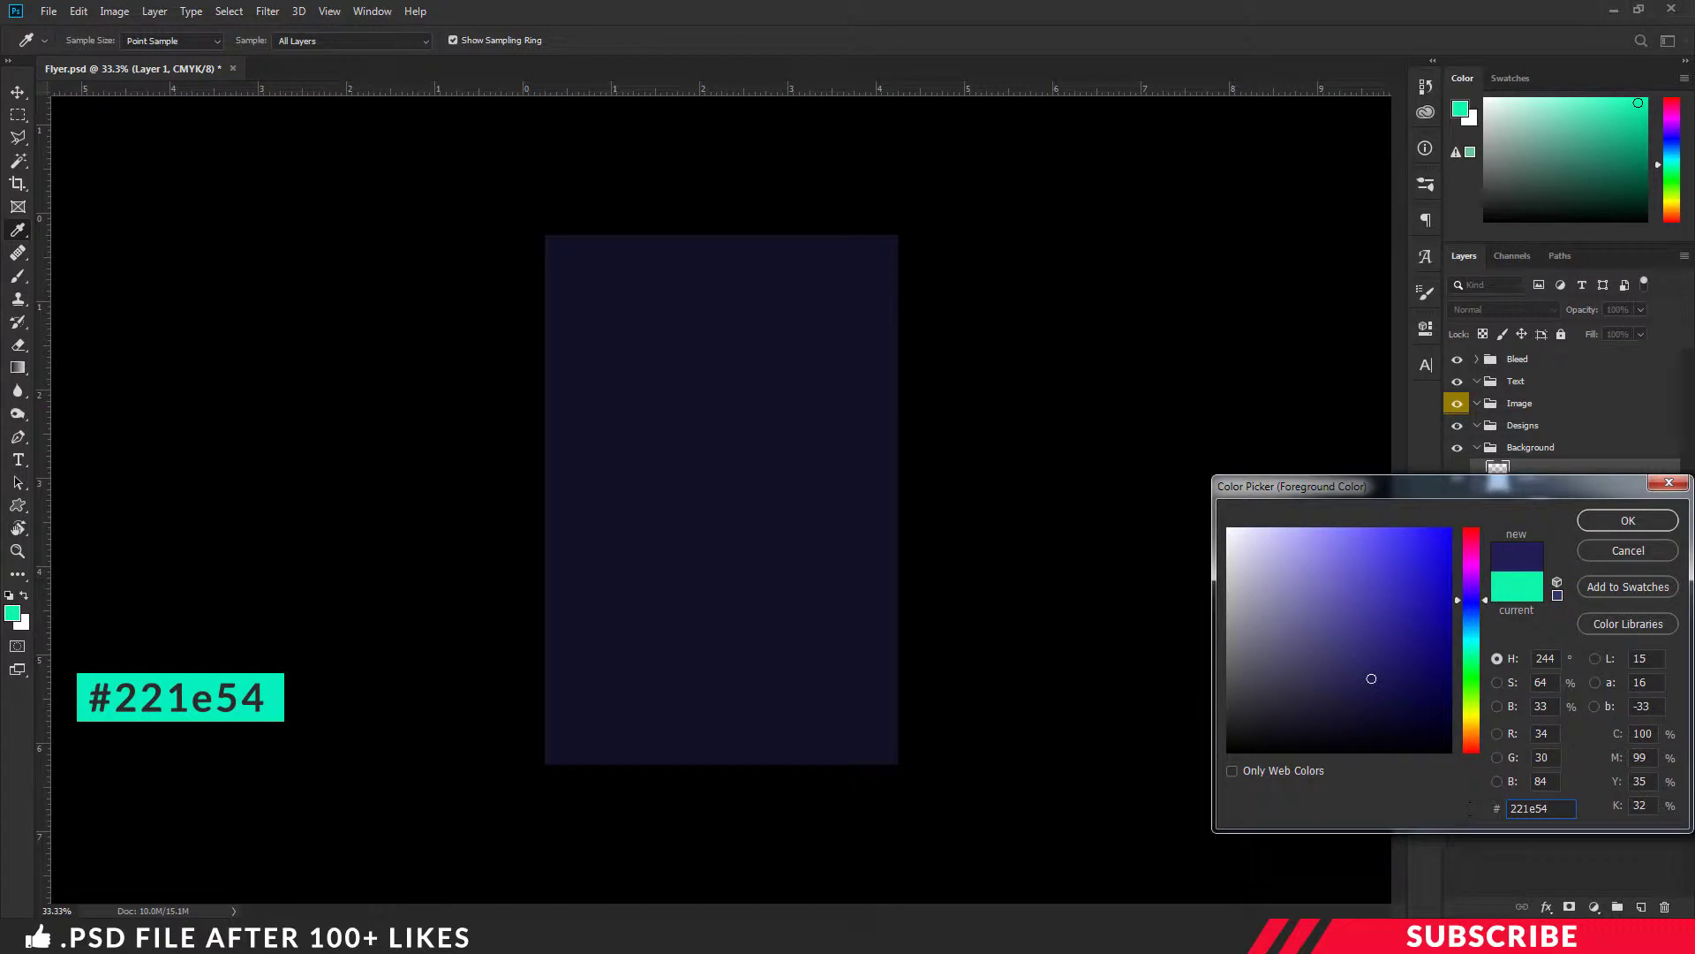
click(1632, 520)
Choose a soft round zero-hardness brush sized 1200 px.
key(u)
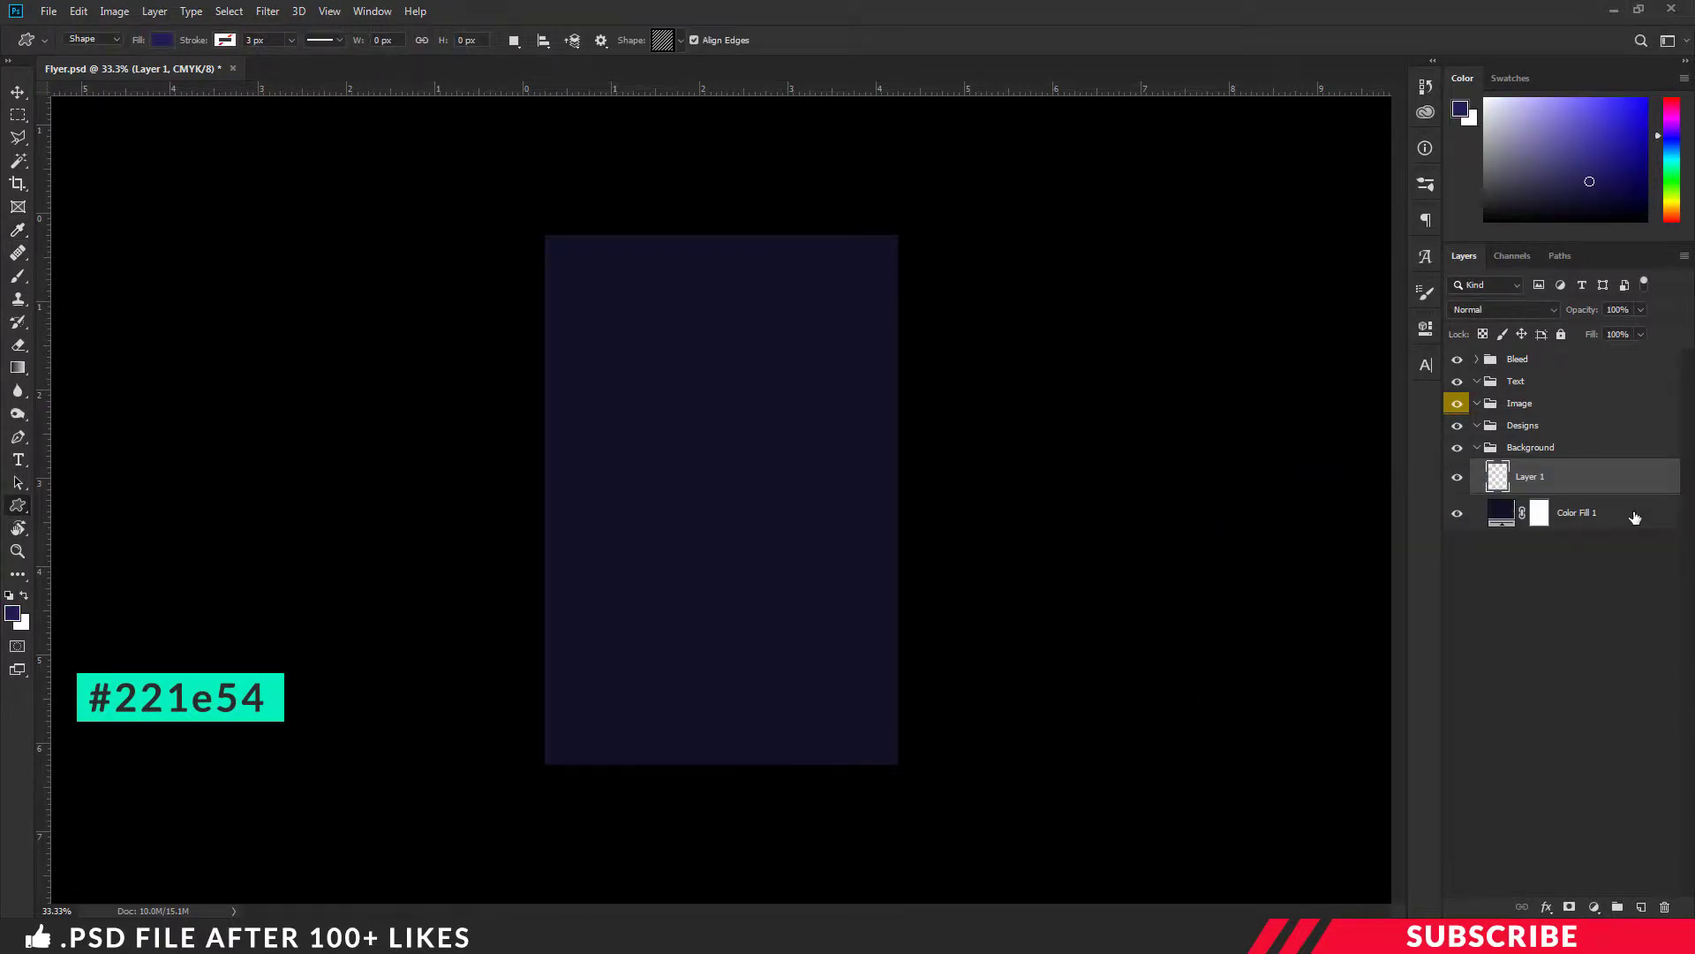
right_click(18, 276)
click(71, 276)
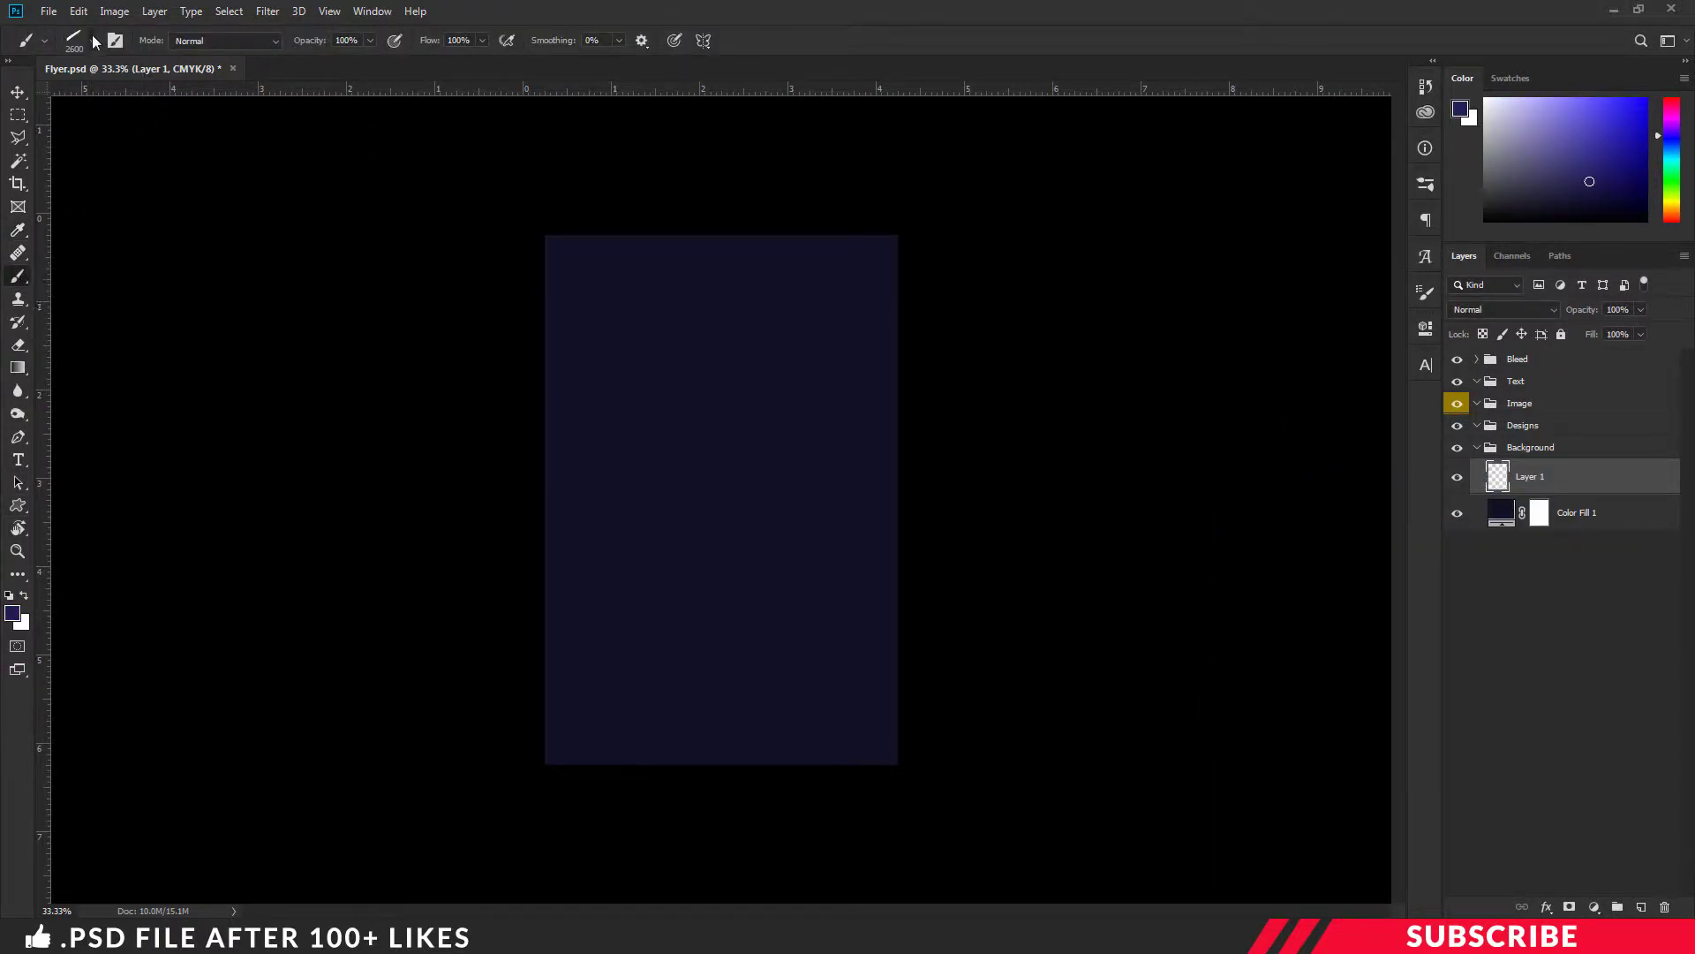
click(91, 40)
click(73, 338)
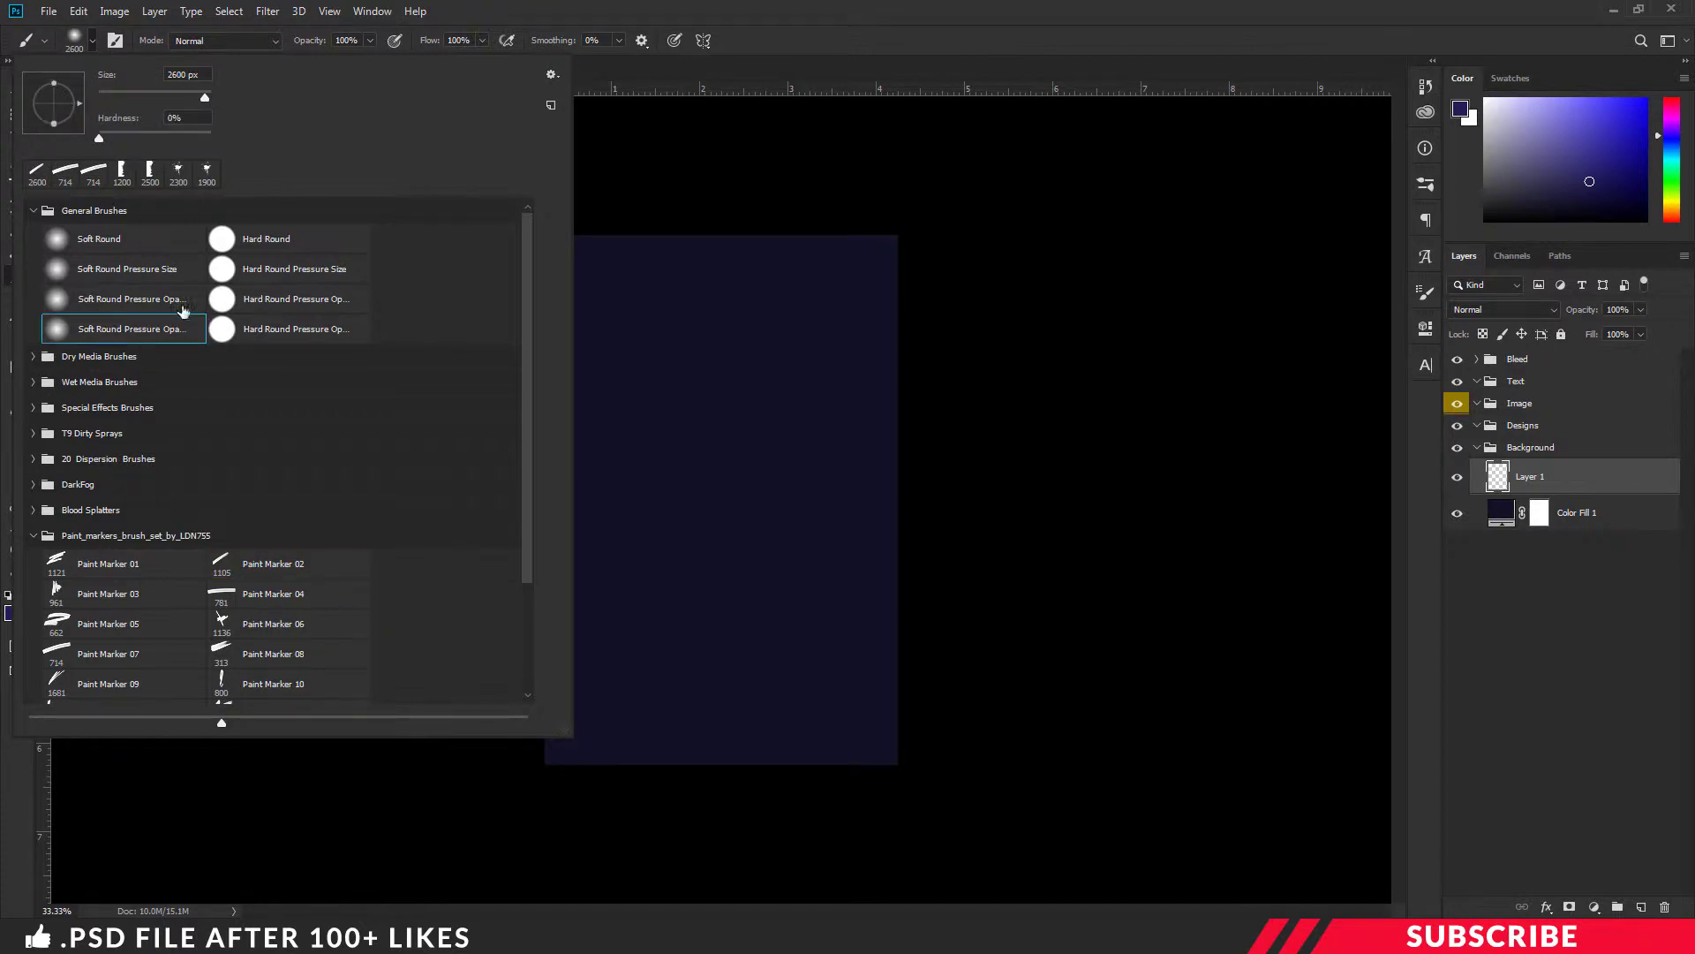
click(830, 11)
key(bracketleft)
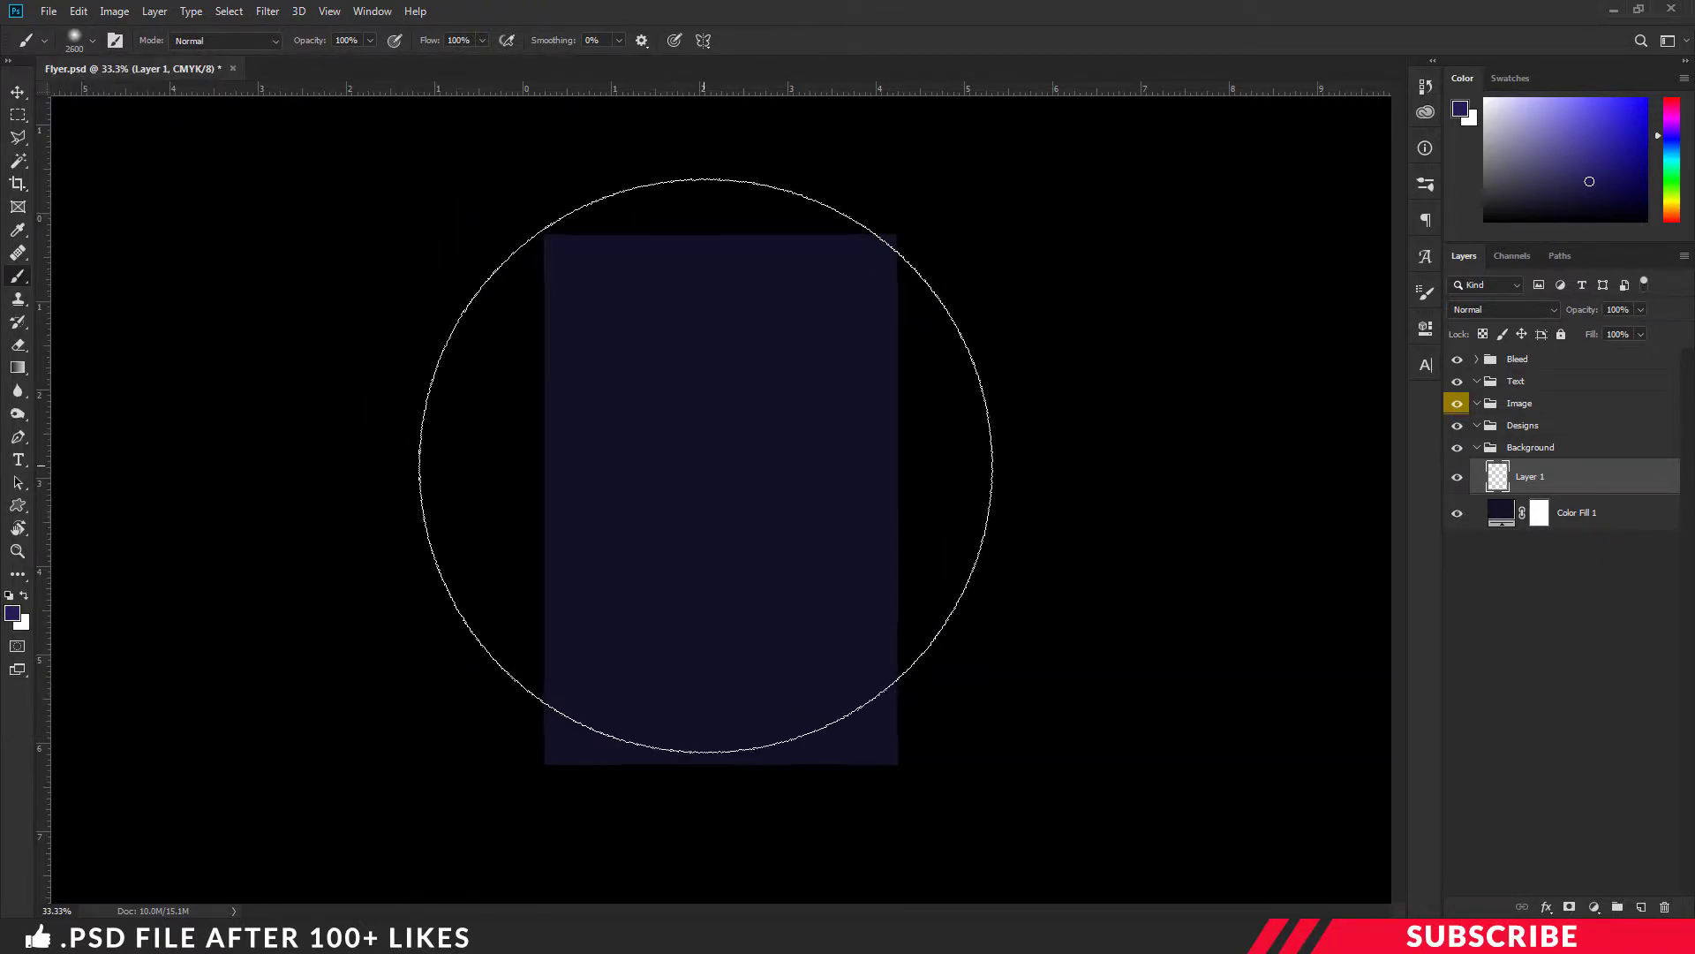
key(bracketleft)
key(bracketleft)
key(bracketleft)
key(bracketleft)
key(bracketleft)
key(bracketleft)
key(bracketleft)
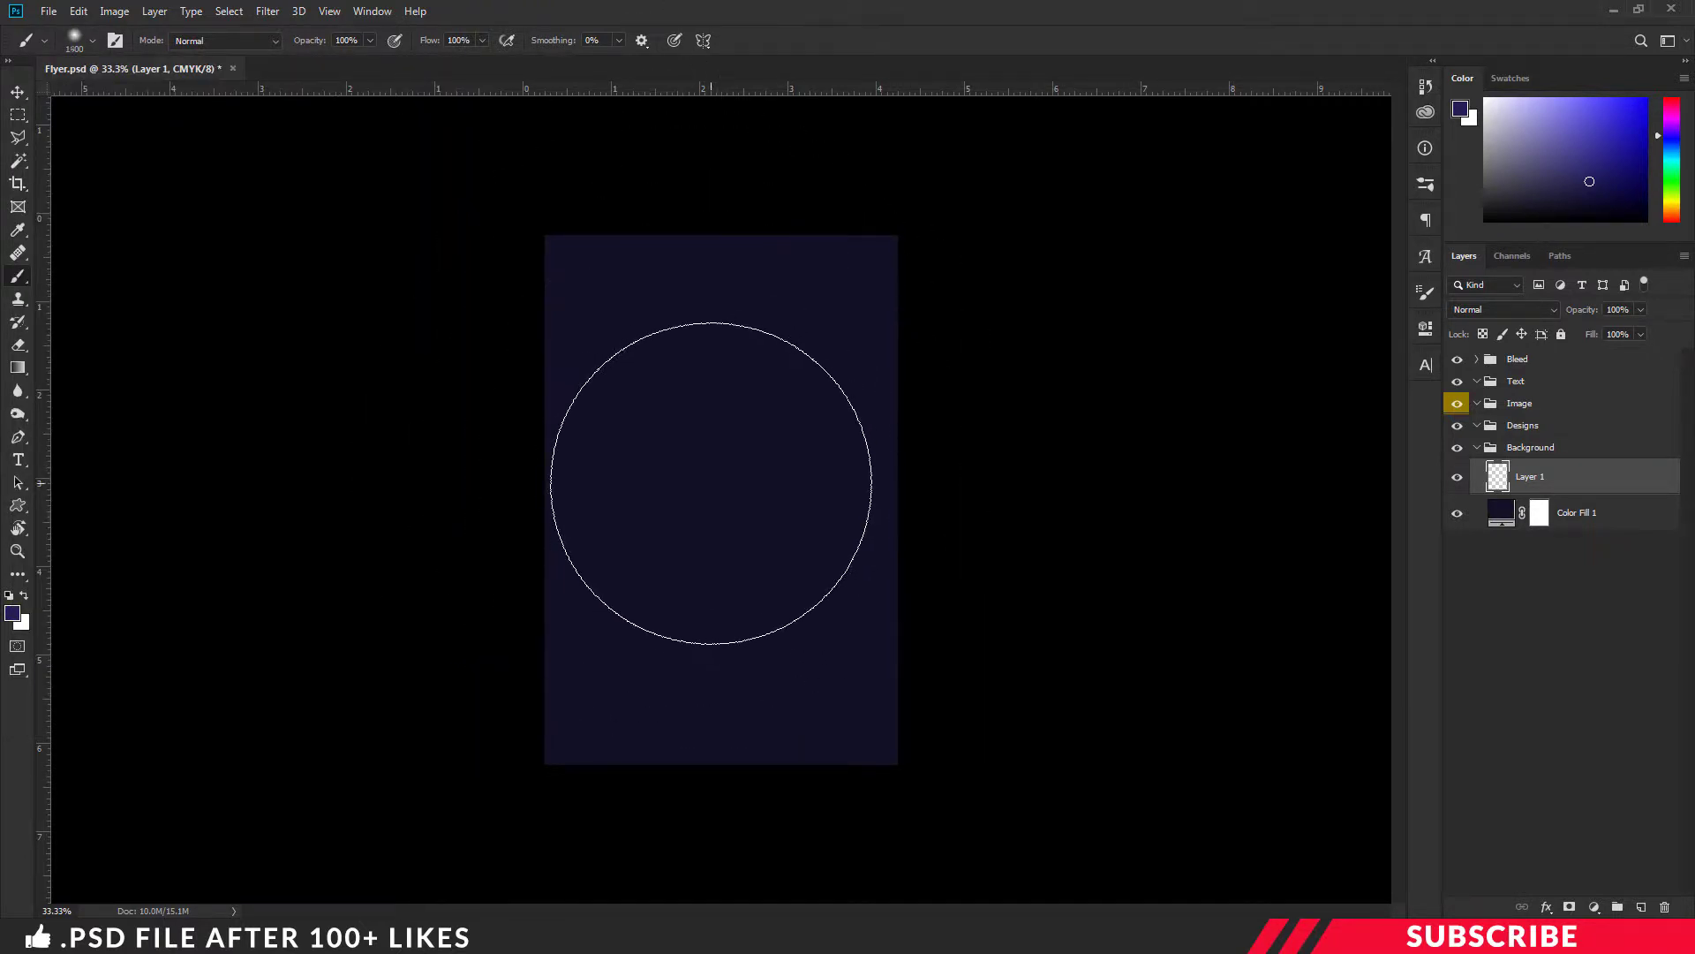
key(bracketleft)
Paint a soft blue glow at the page centre and show the guide grid.
key(ctrl+plus)
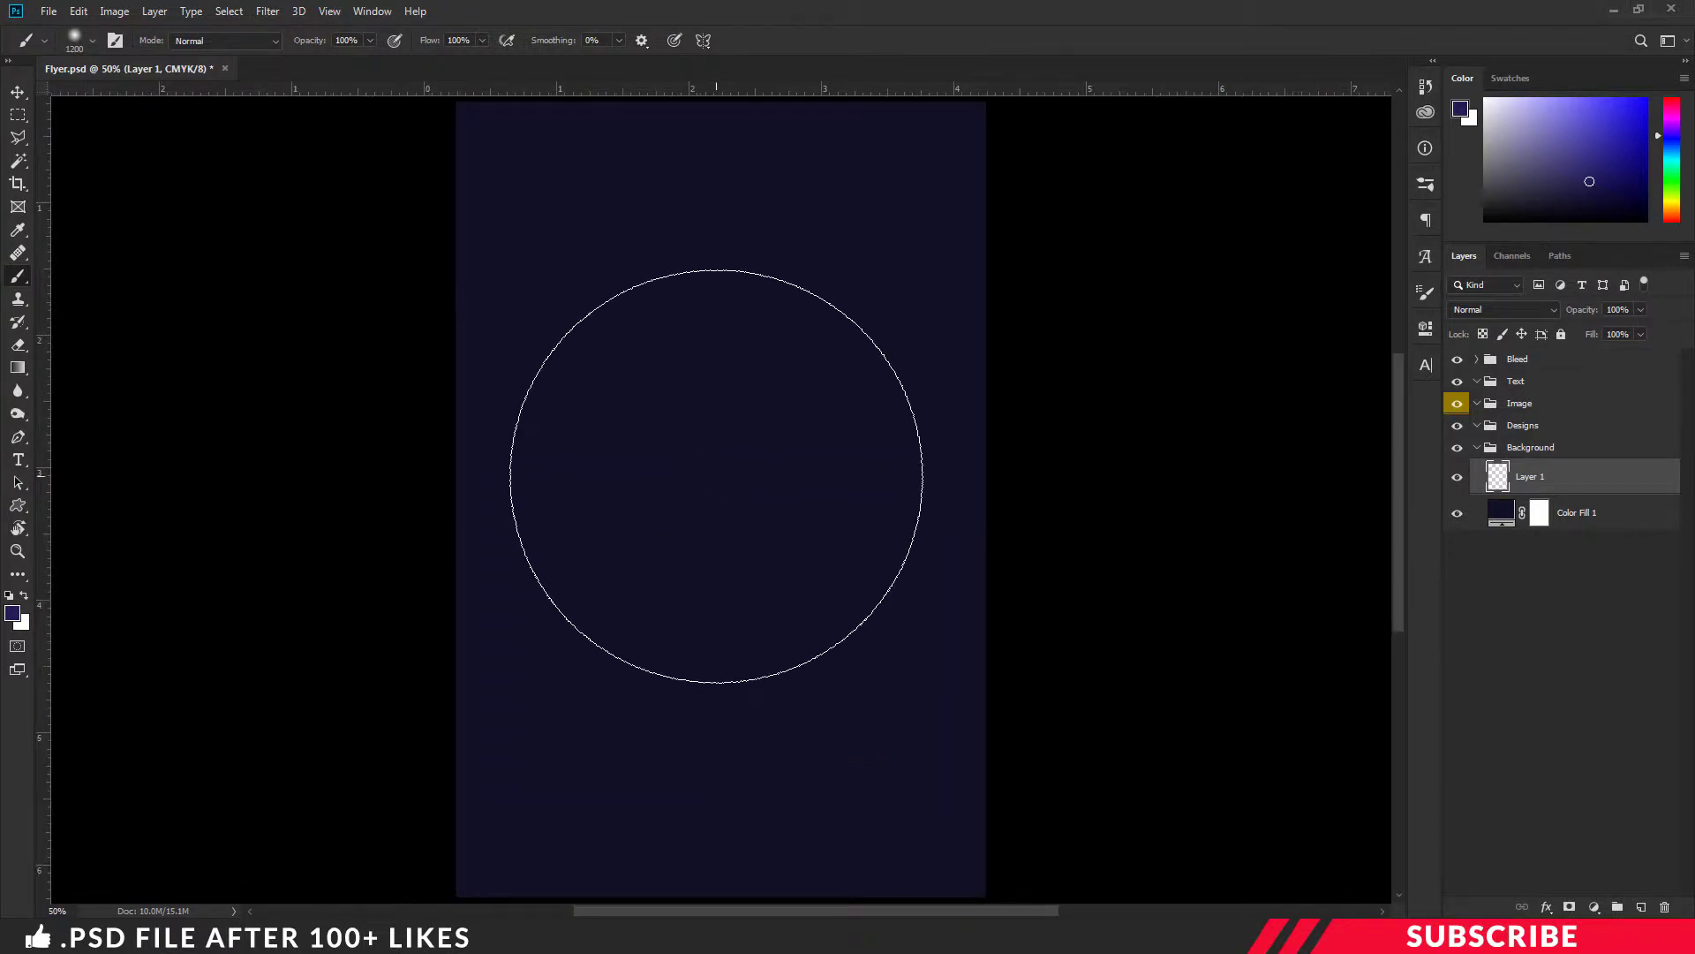
click(709, 474)
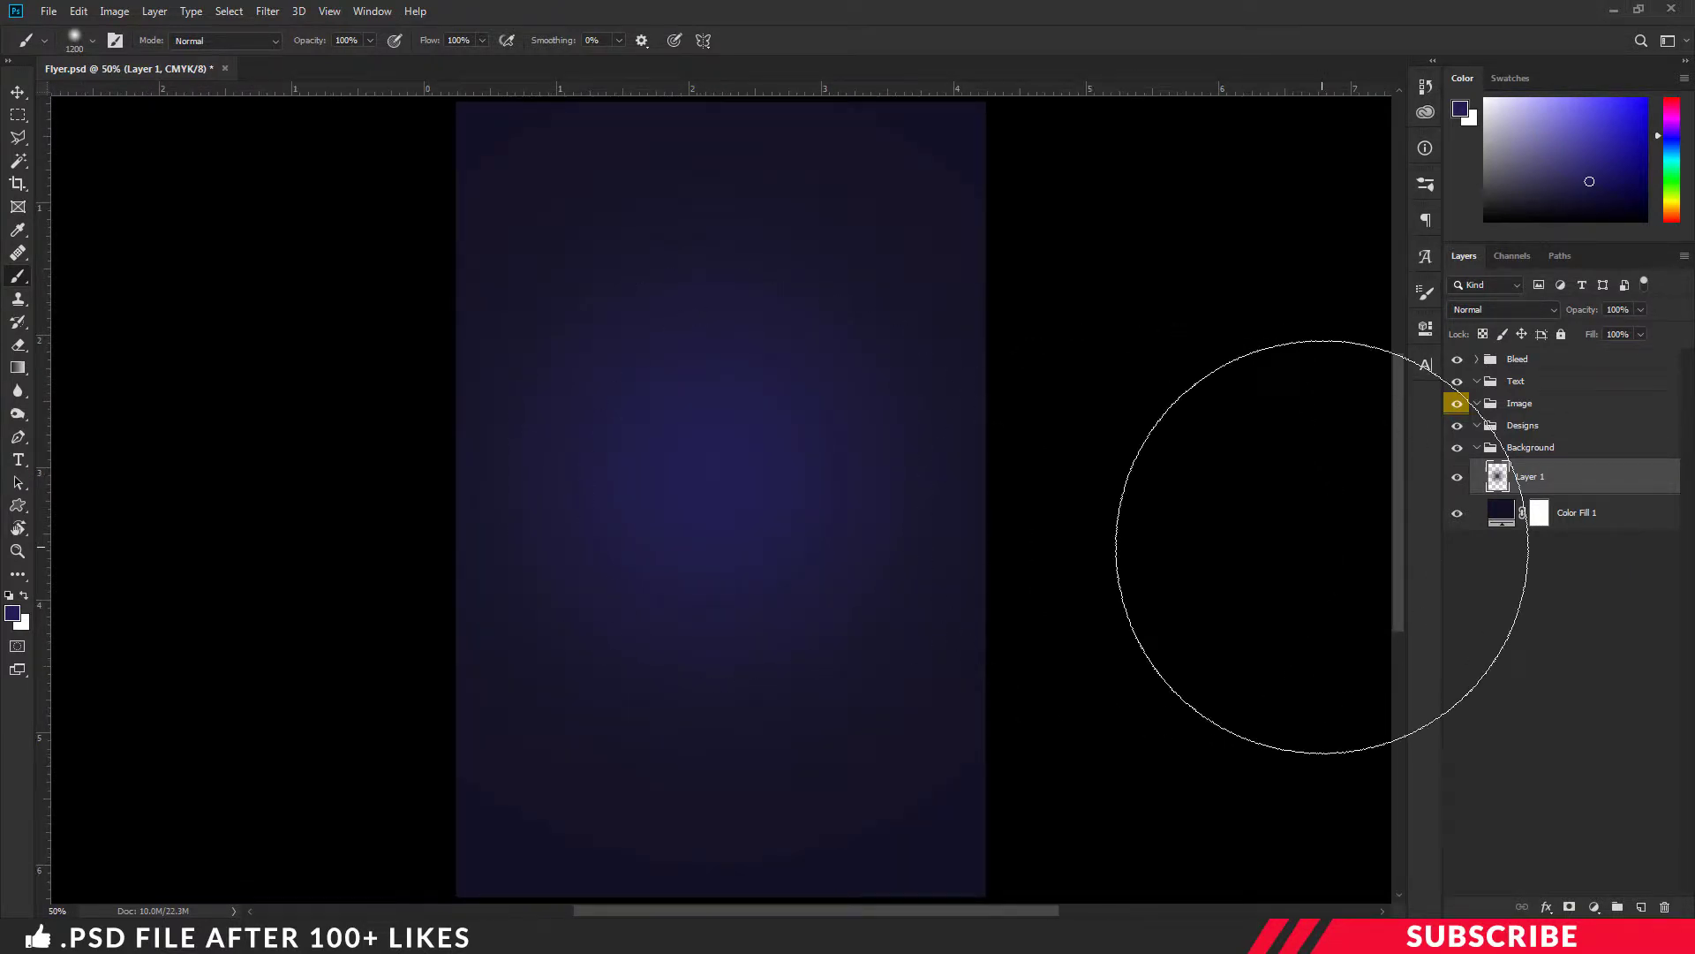
key(ctrl+minus)
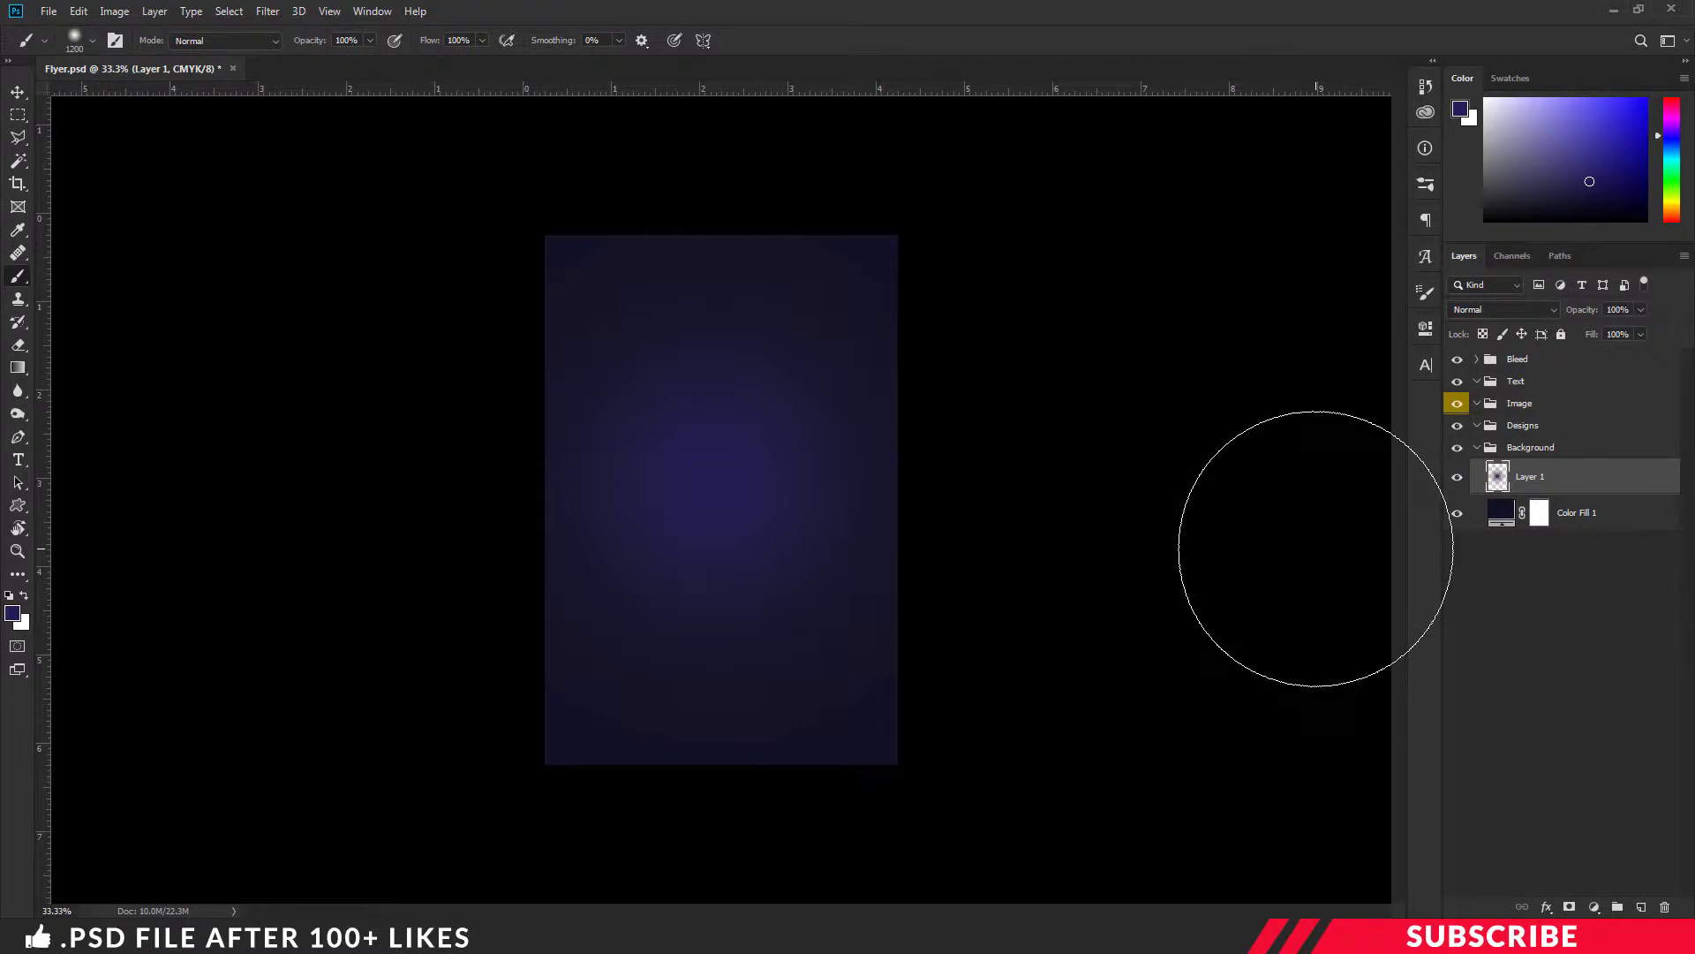
key(ctrl+semicolon)
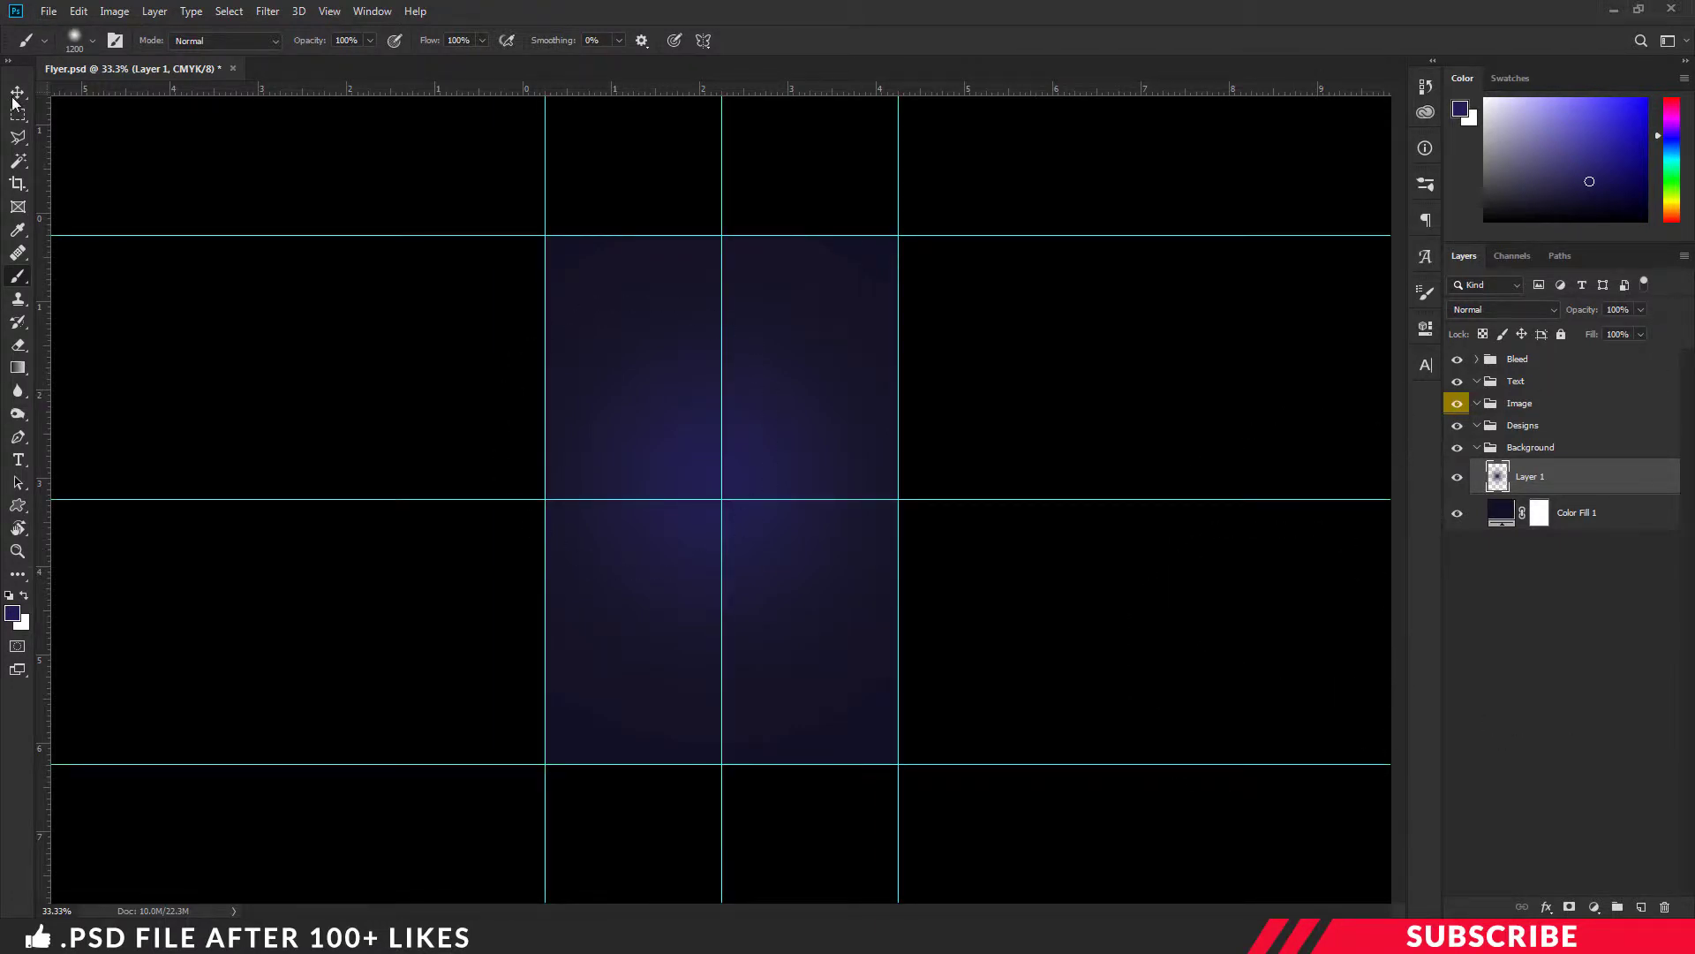
Make the Image group active and bring up file options for Image-1 in PTE30.
click(16, 95)
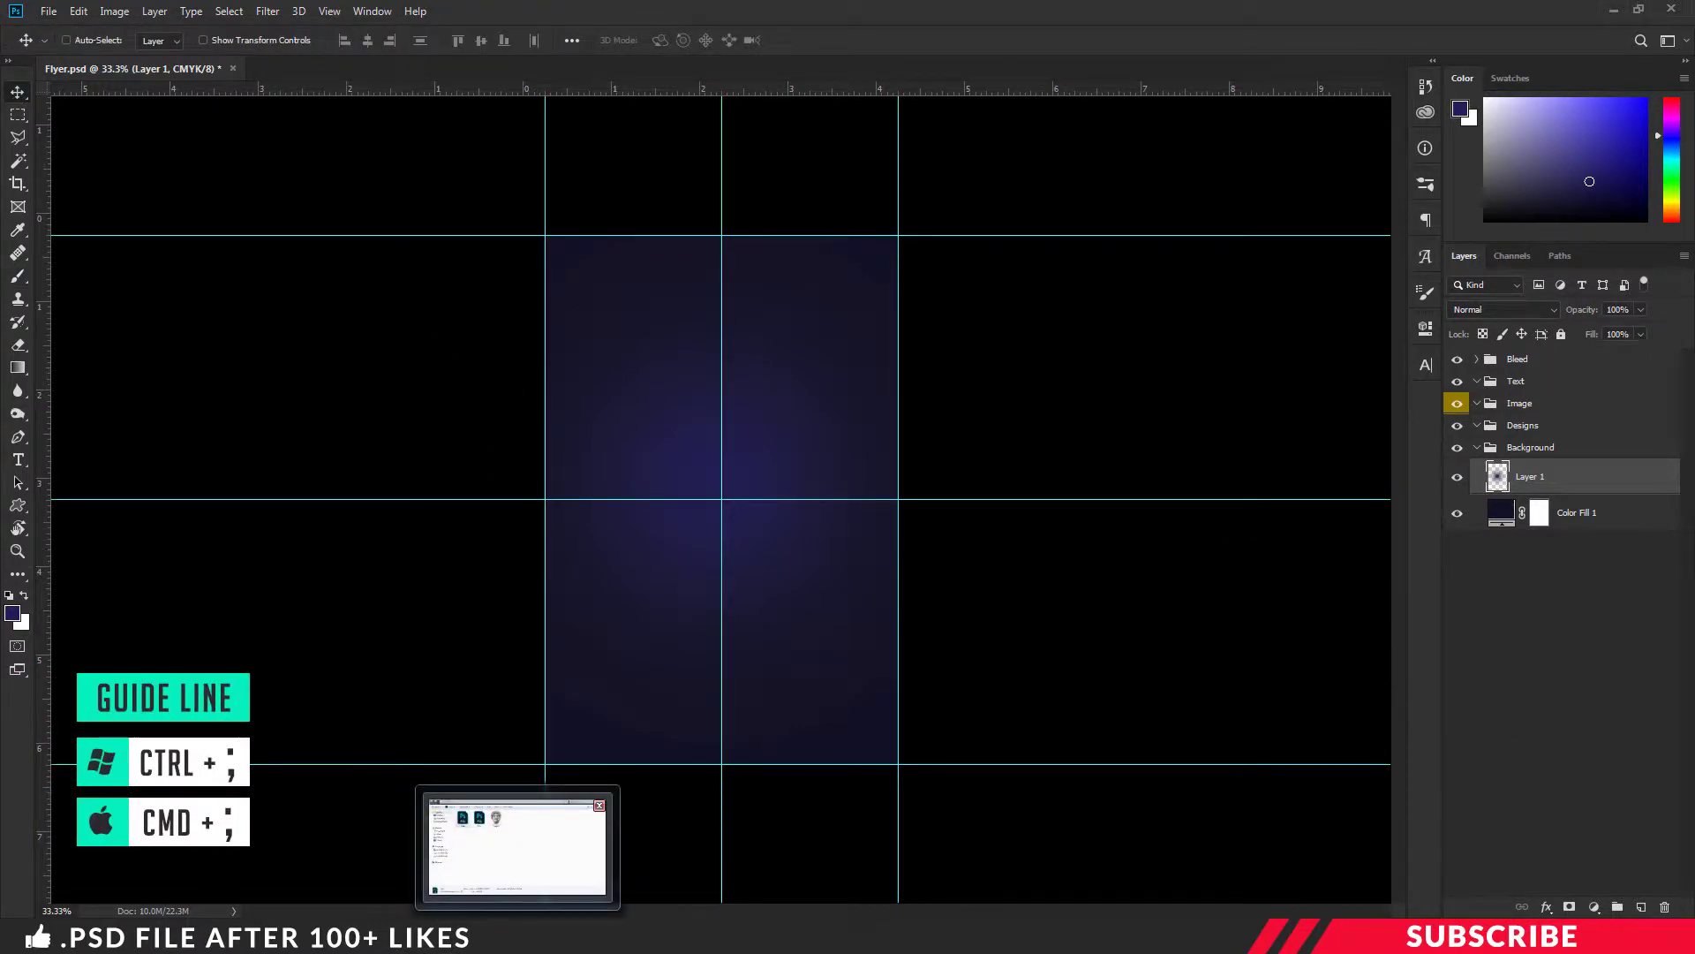
click(1534, 405)
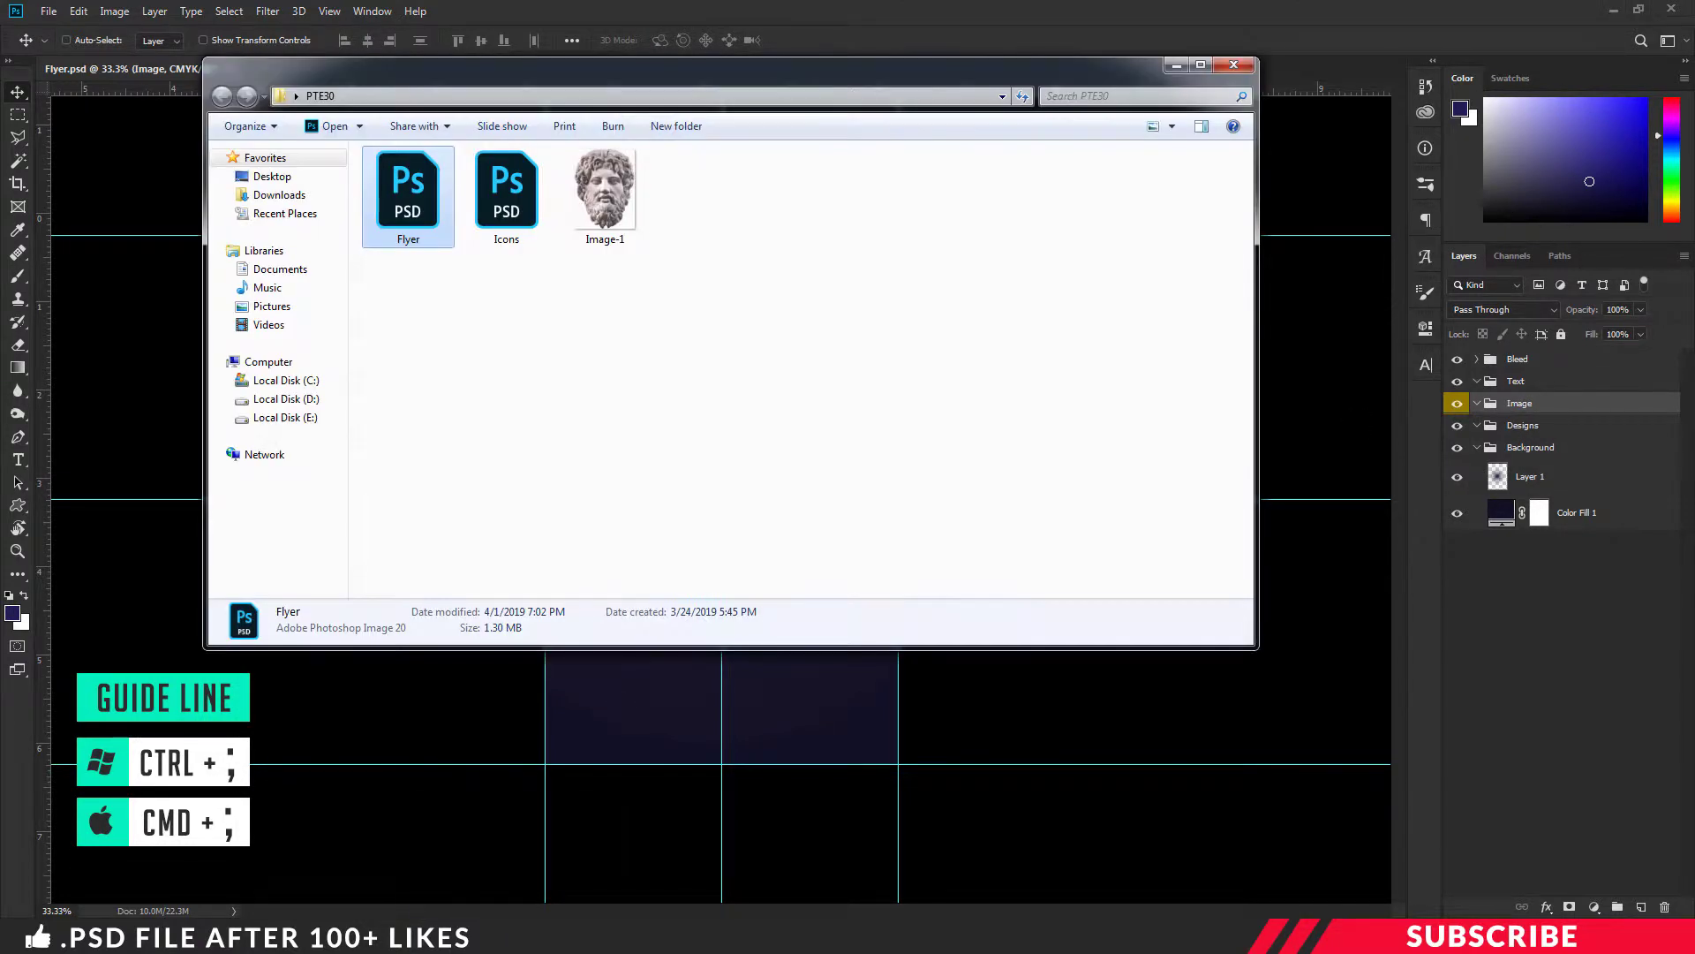
click(609, 205)
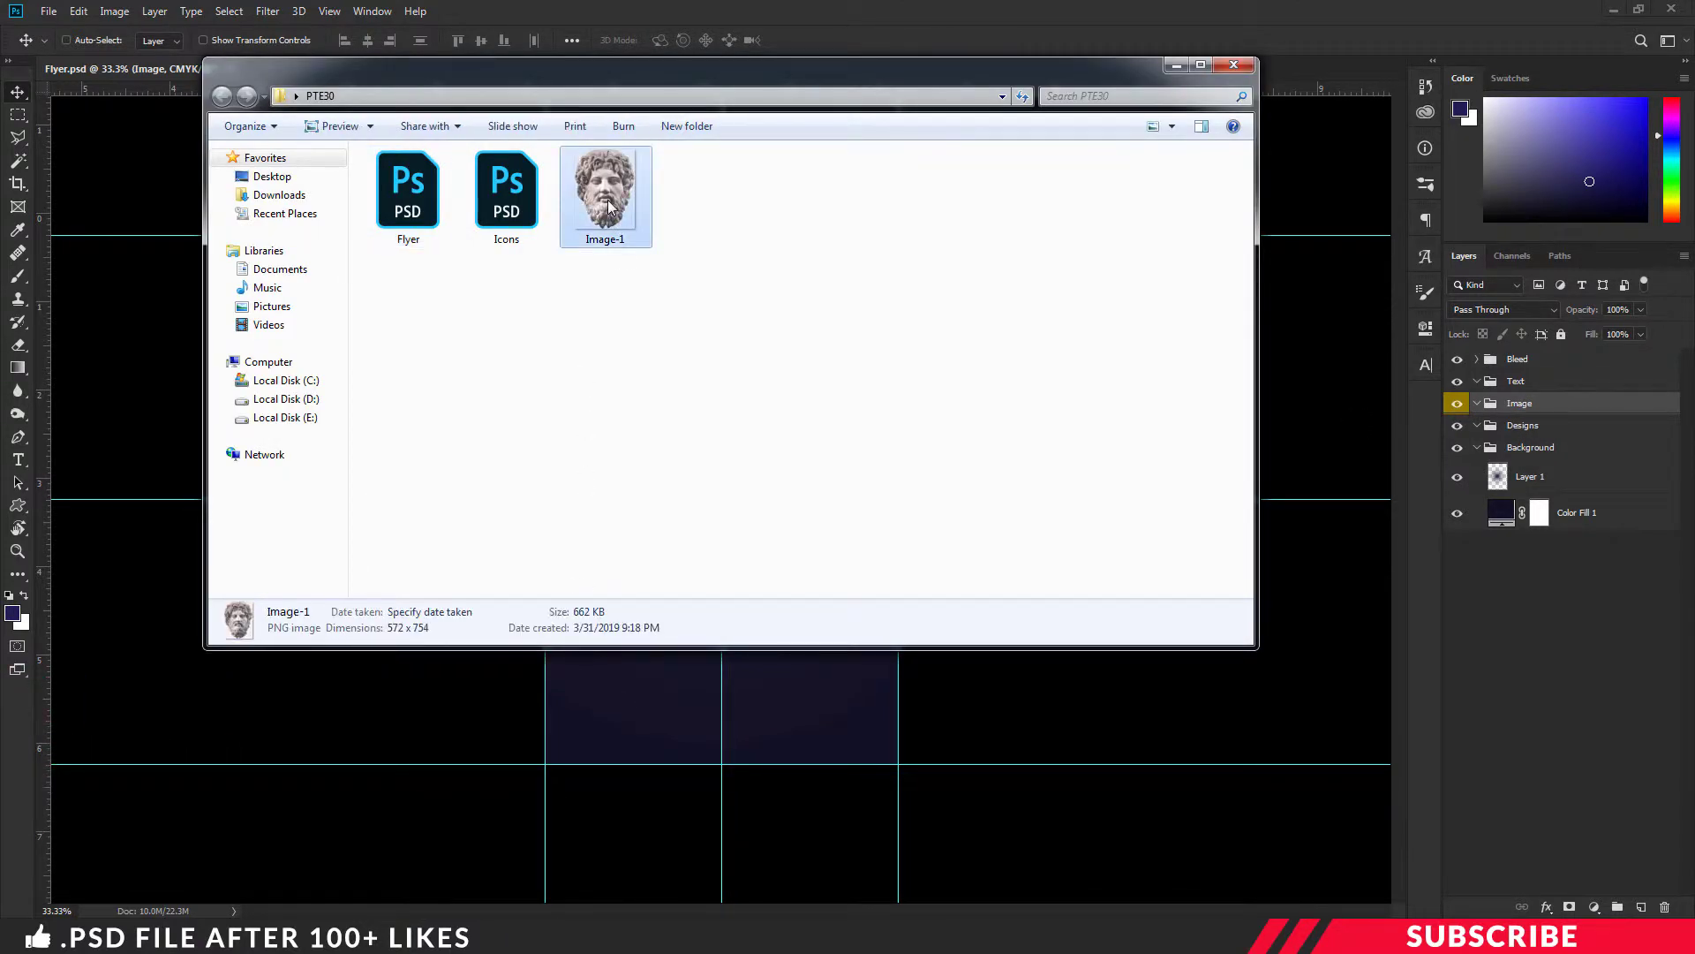
right_click(609, 205)
mouse_move(662, 419)
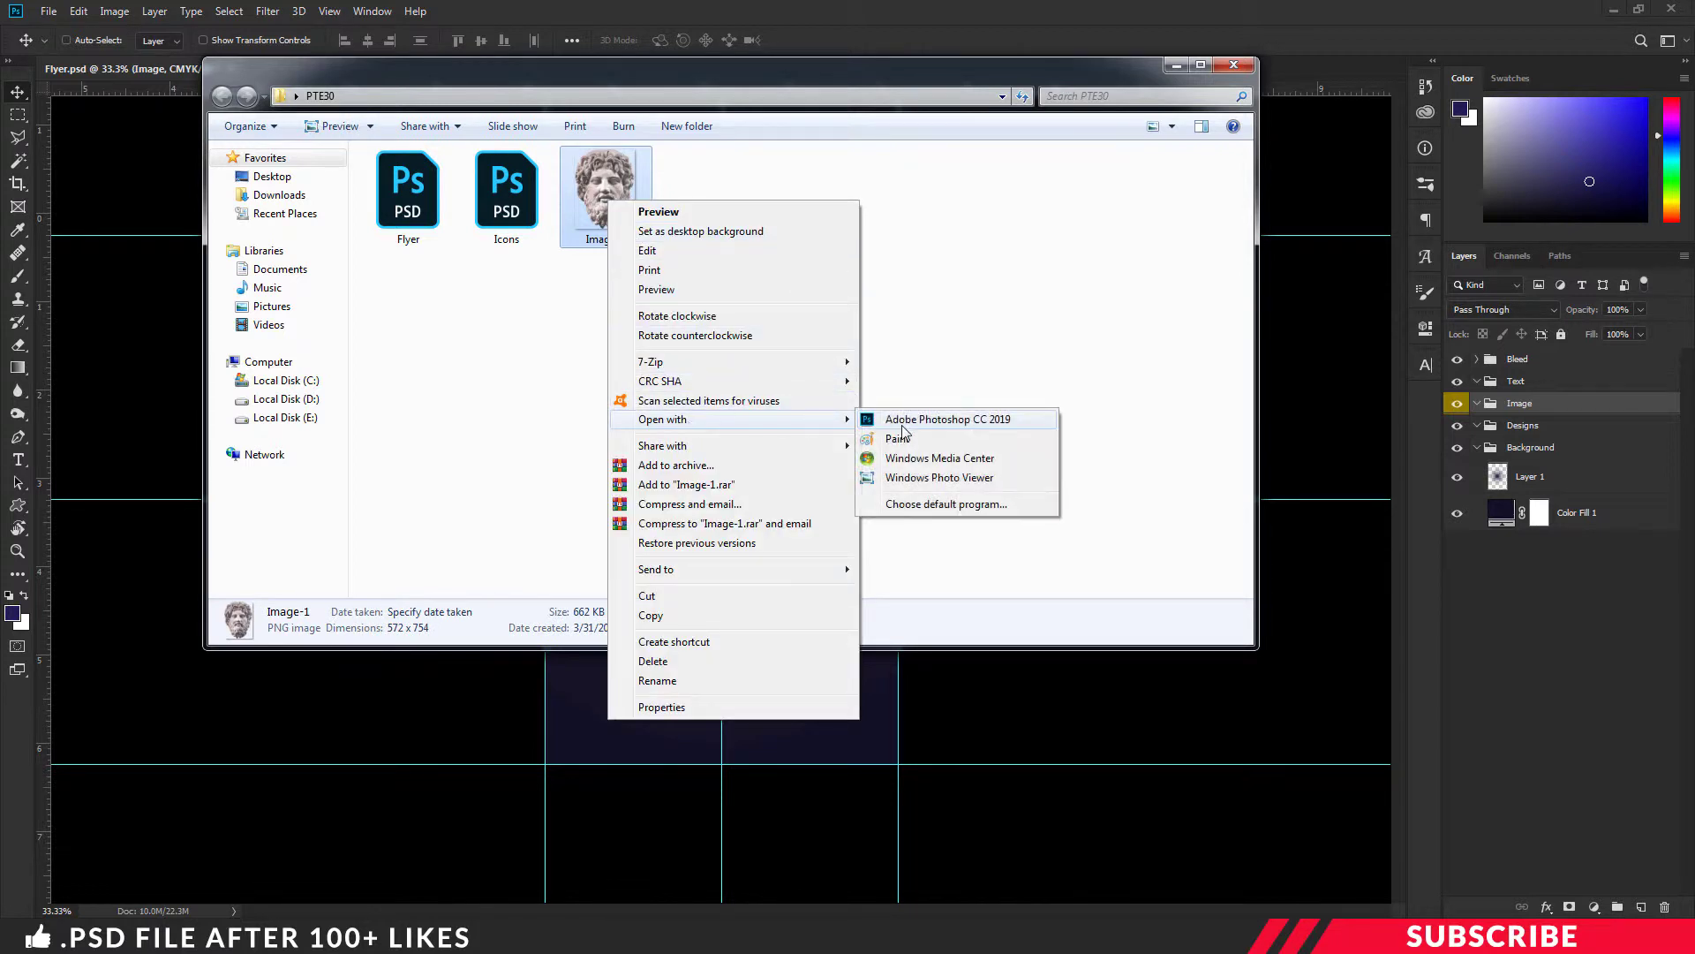
Open Image-1 and drag the statue head into the flyer's Image group.
click(902, 422)
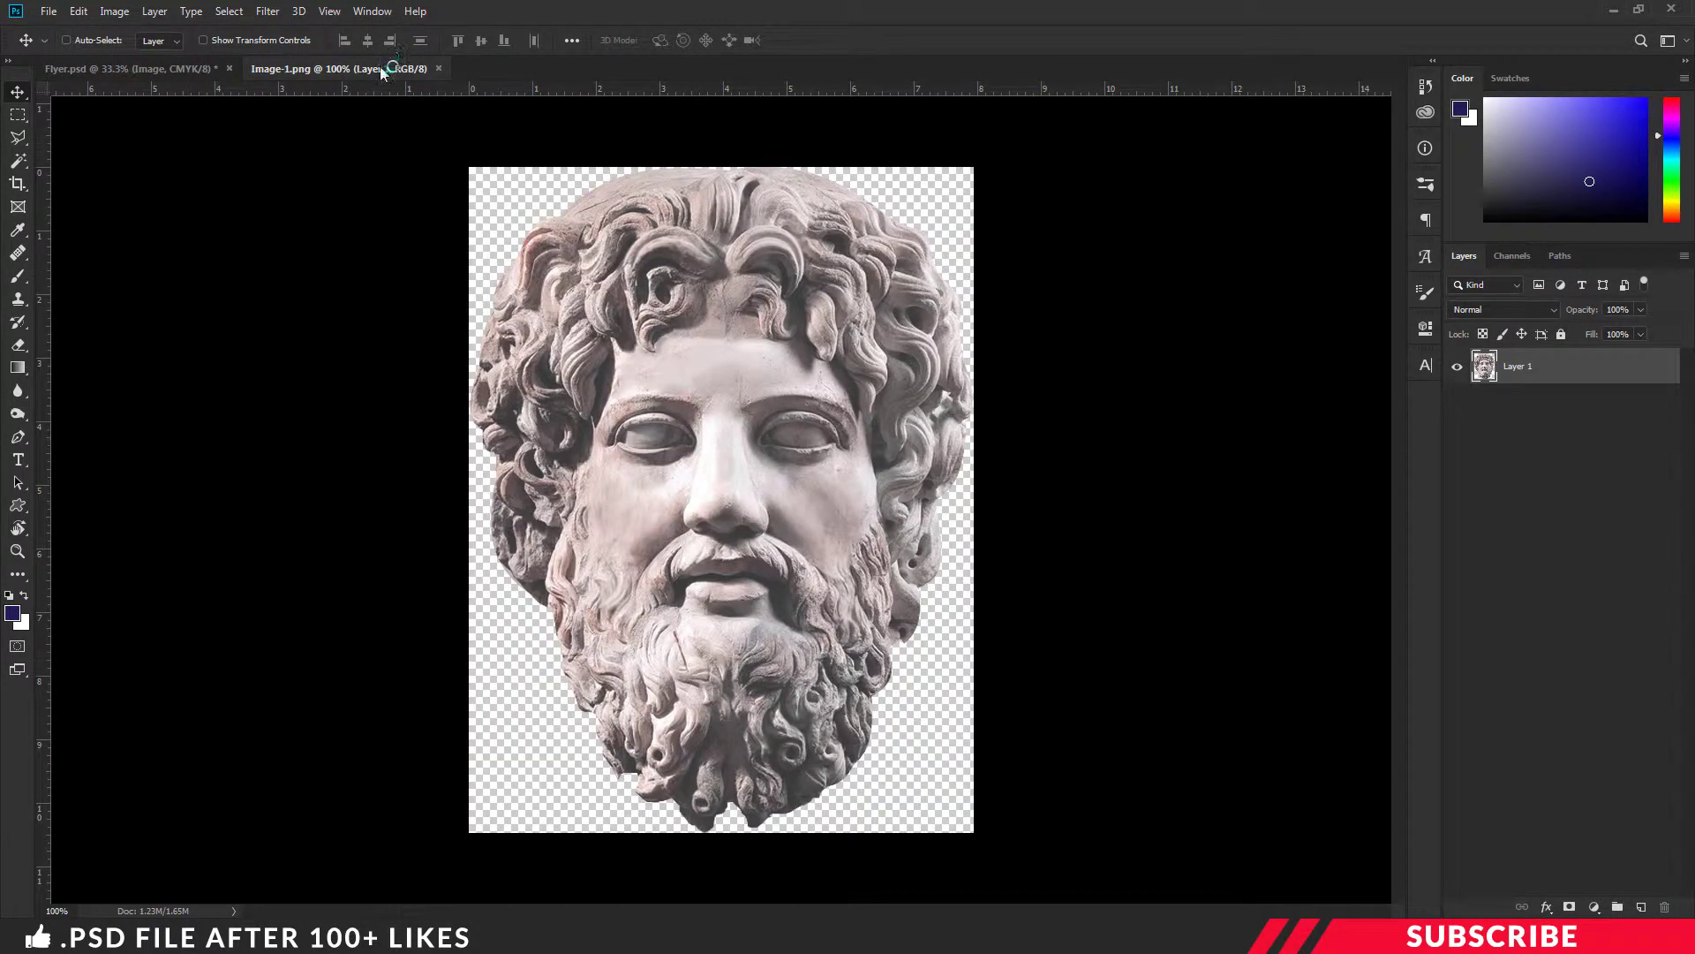
drag(366, 73, 366, 94)
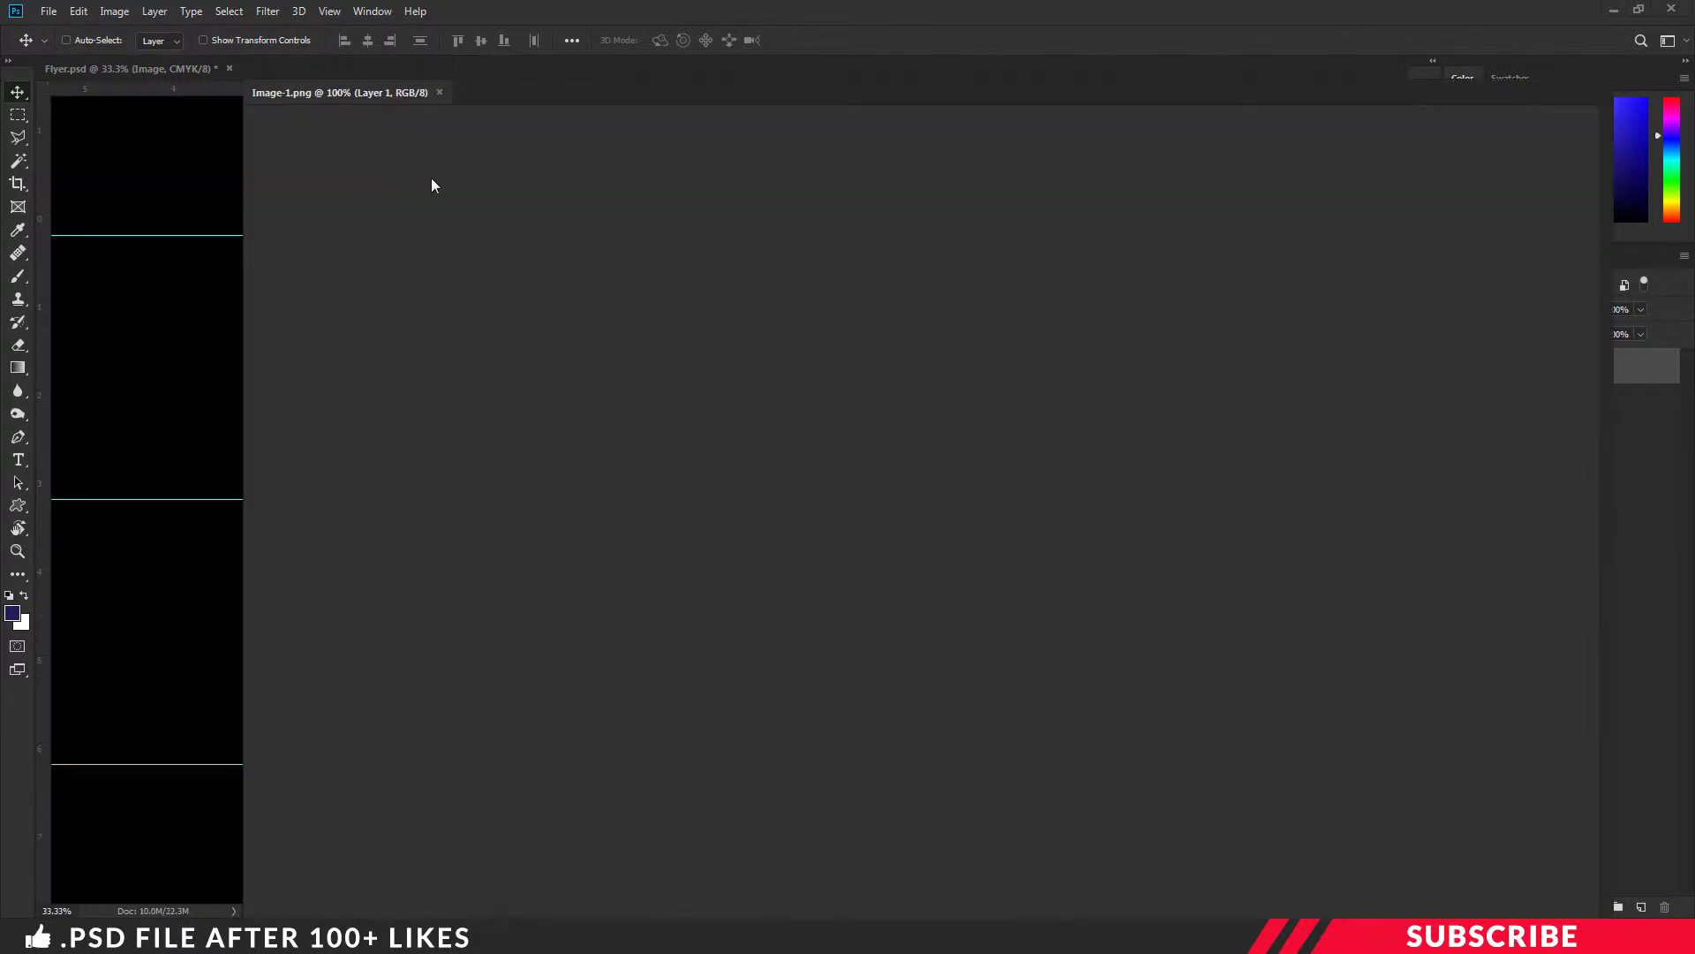
mouse_move(579, 322)
mouse_down()
mouse_move(872, 351)
mouse_move(752, 487)
mouse_up()
click(754, 93)
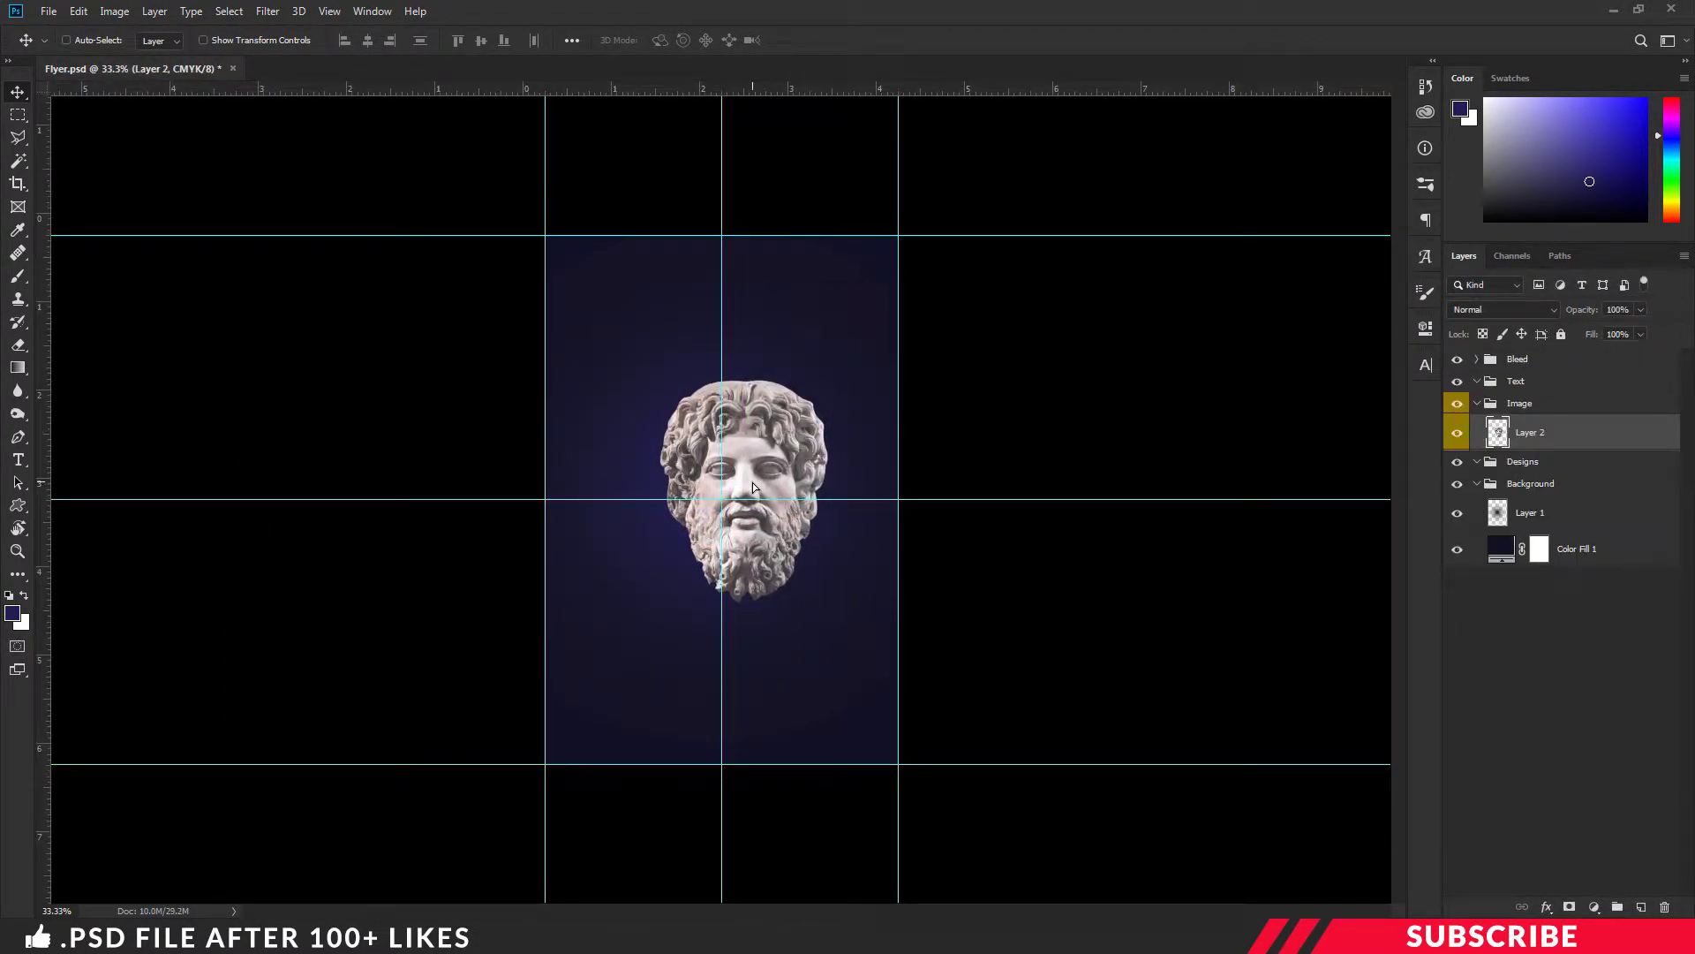
Centre the statue head on the vertical guide, then zoom back out.
key(ctrl+plus)
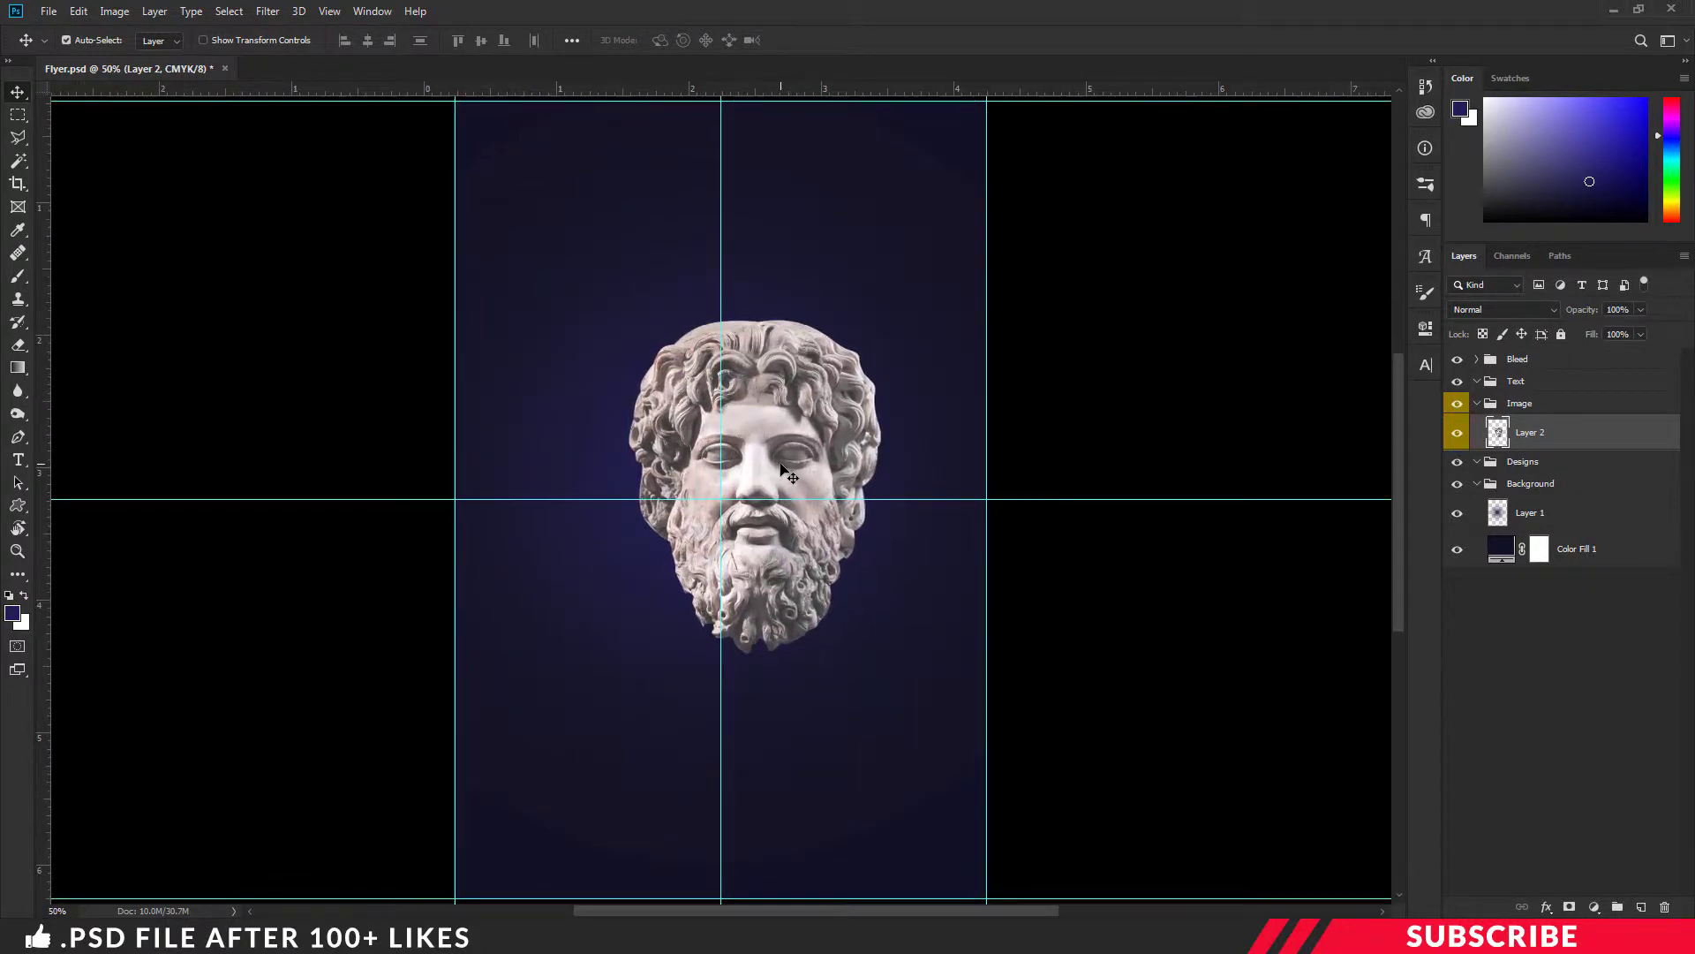
key(ctrl+plus)
drag(804, 423, 755, 427)
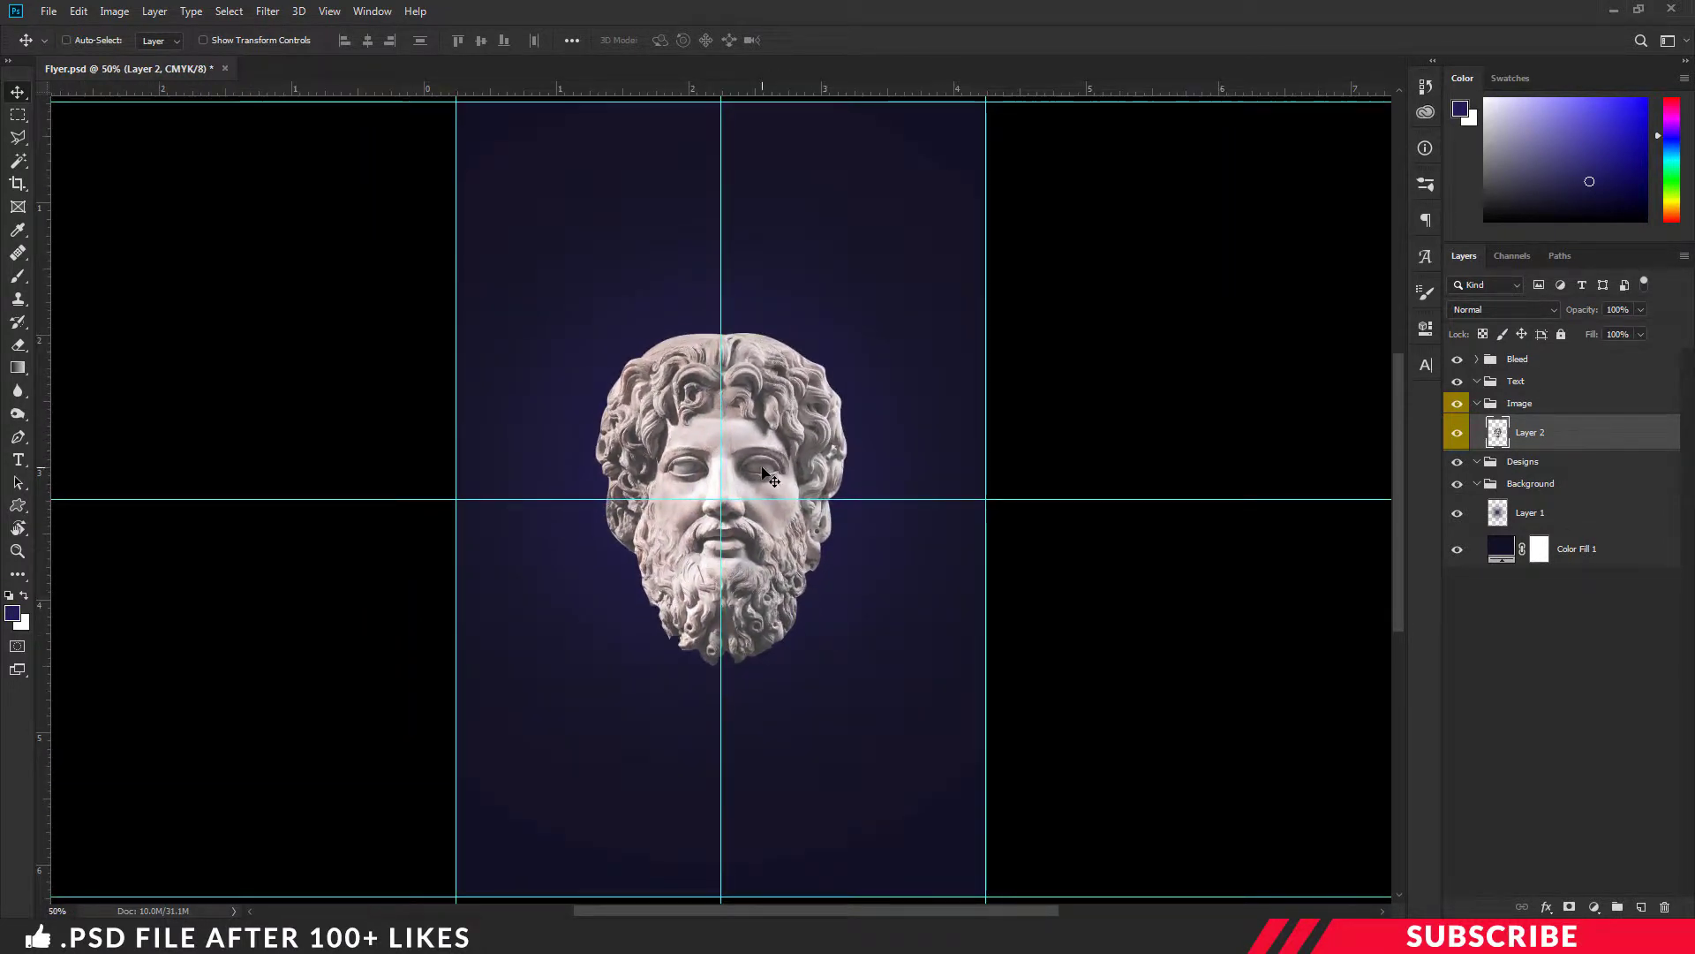
key(ctrl+minus)
key(ctrl+minus)
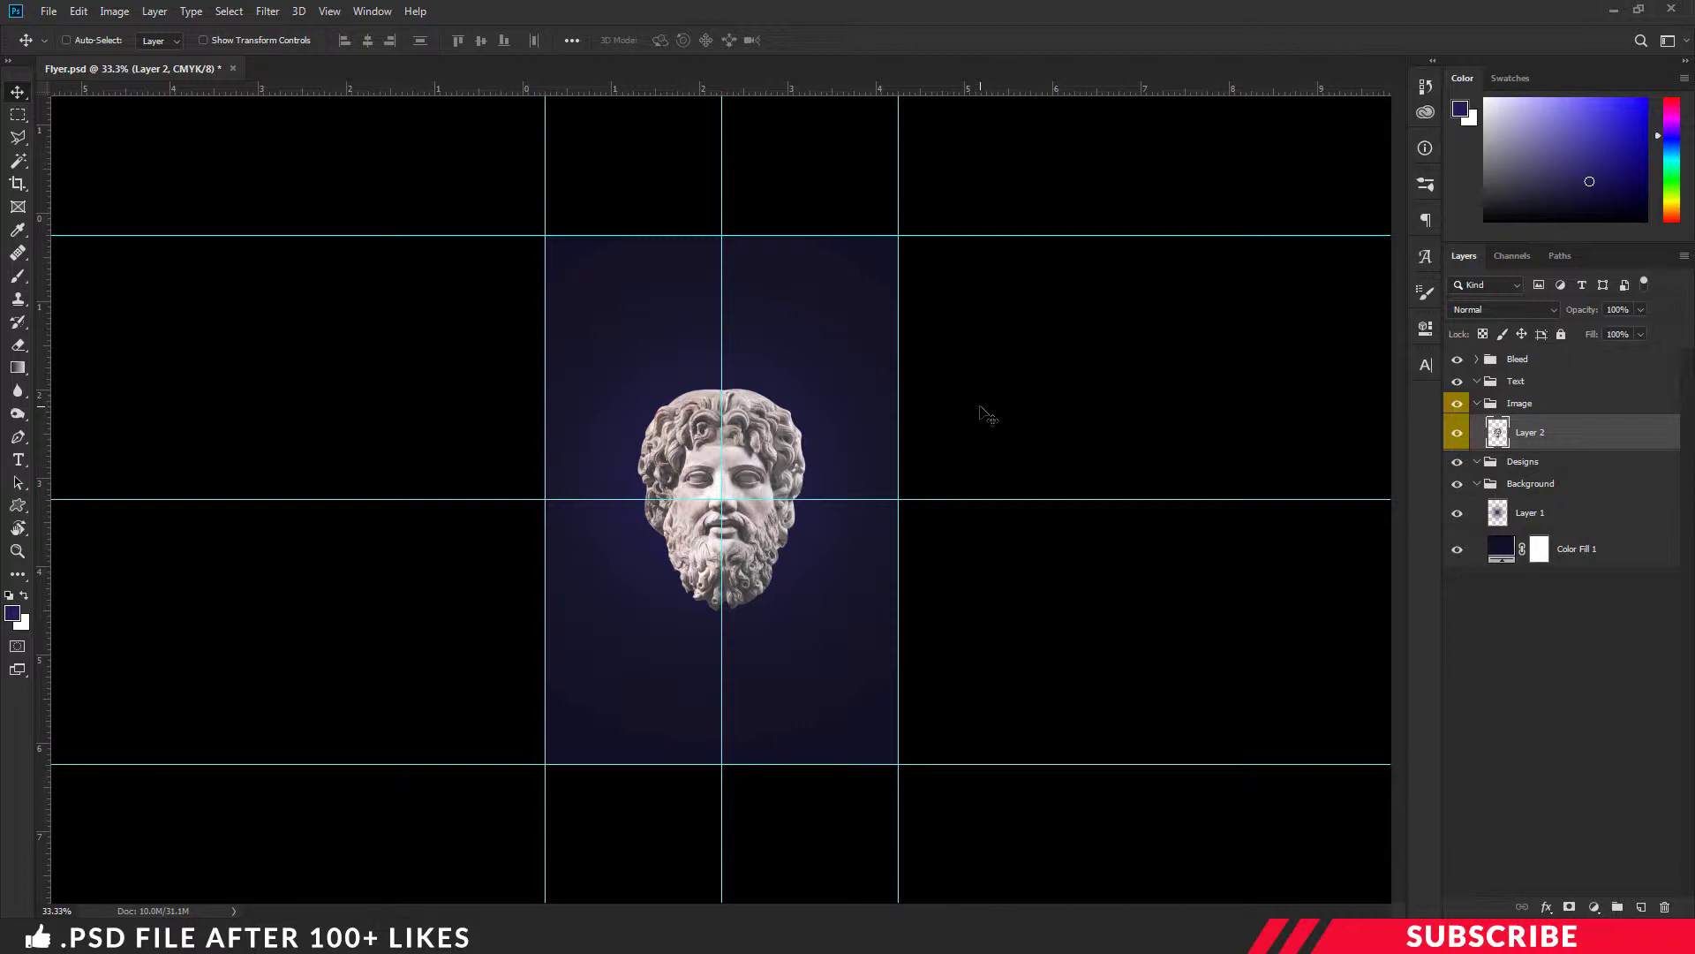
Add a new empty layer inside the Designs group and set the foreground to white.
click(1539, 463)
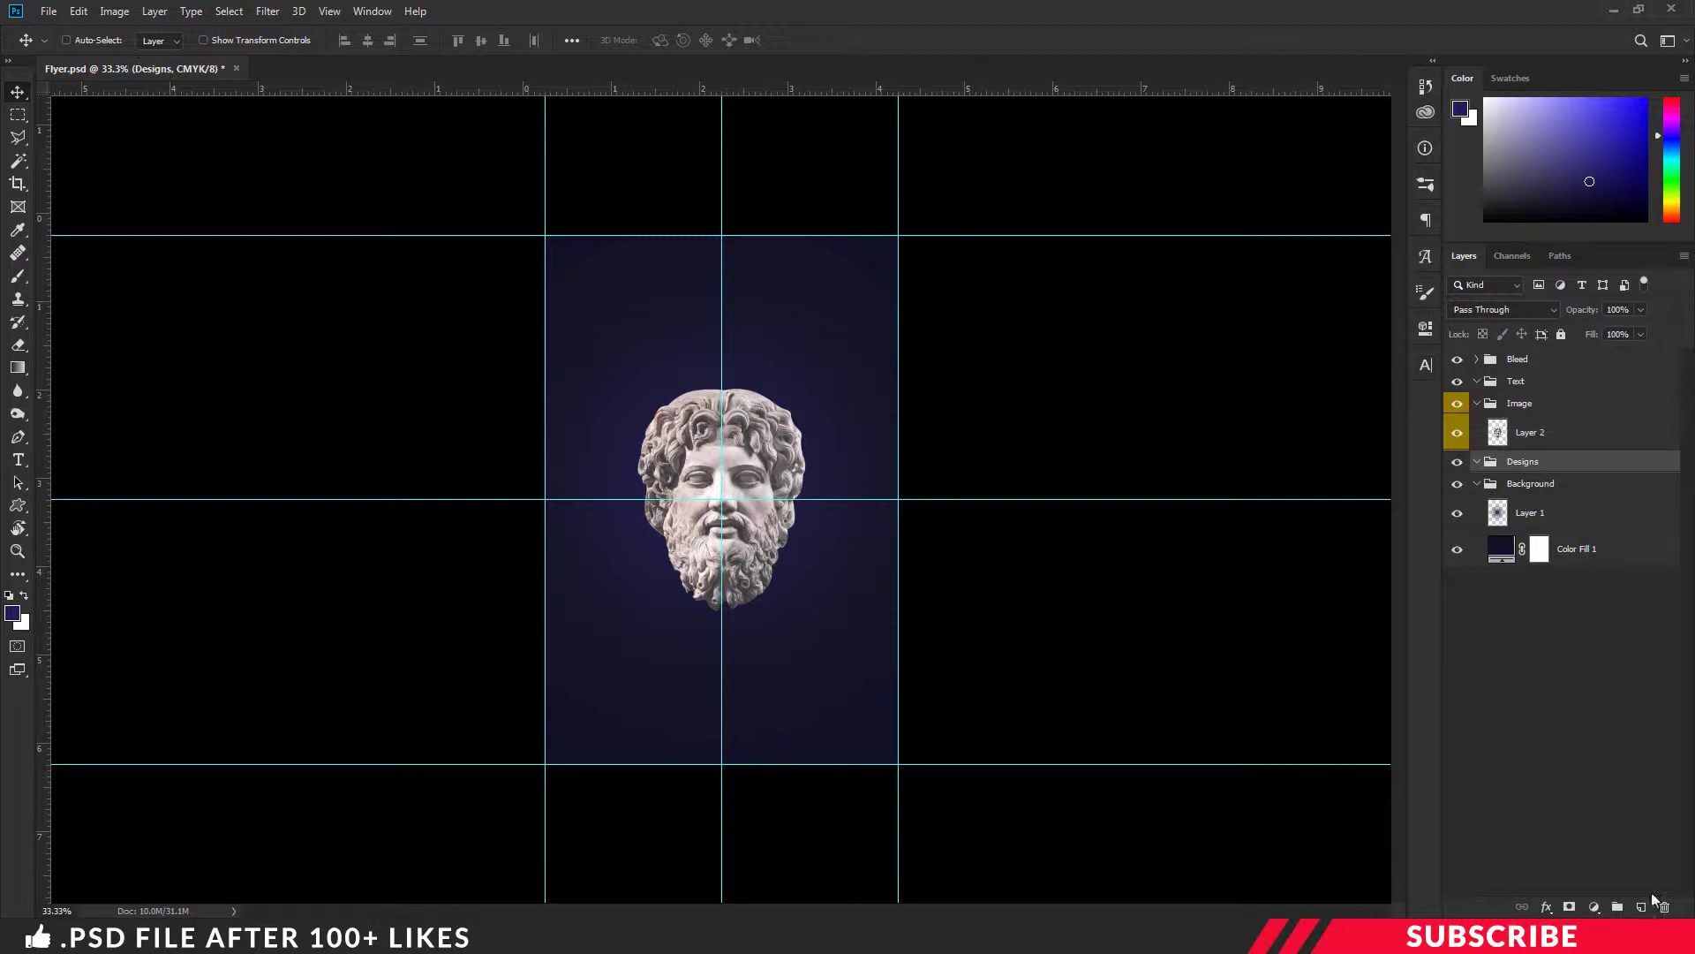
click(1641, 905)
click(11, 612)
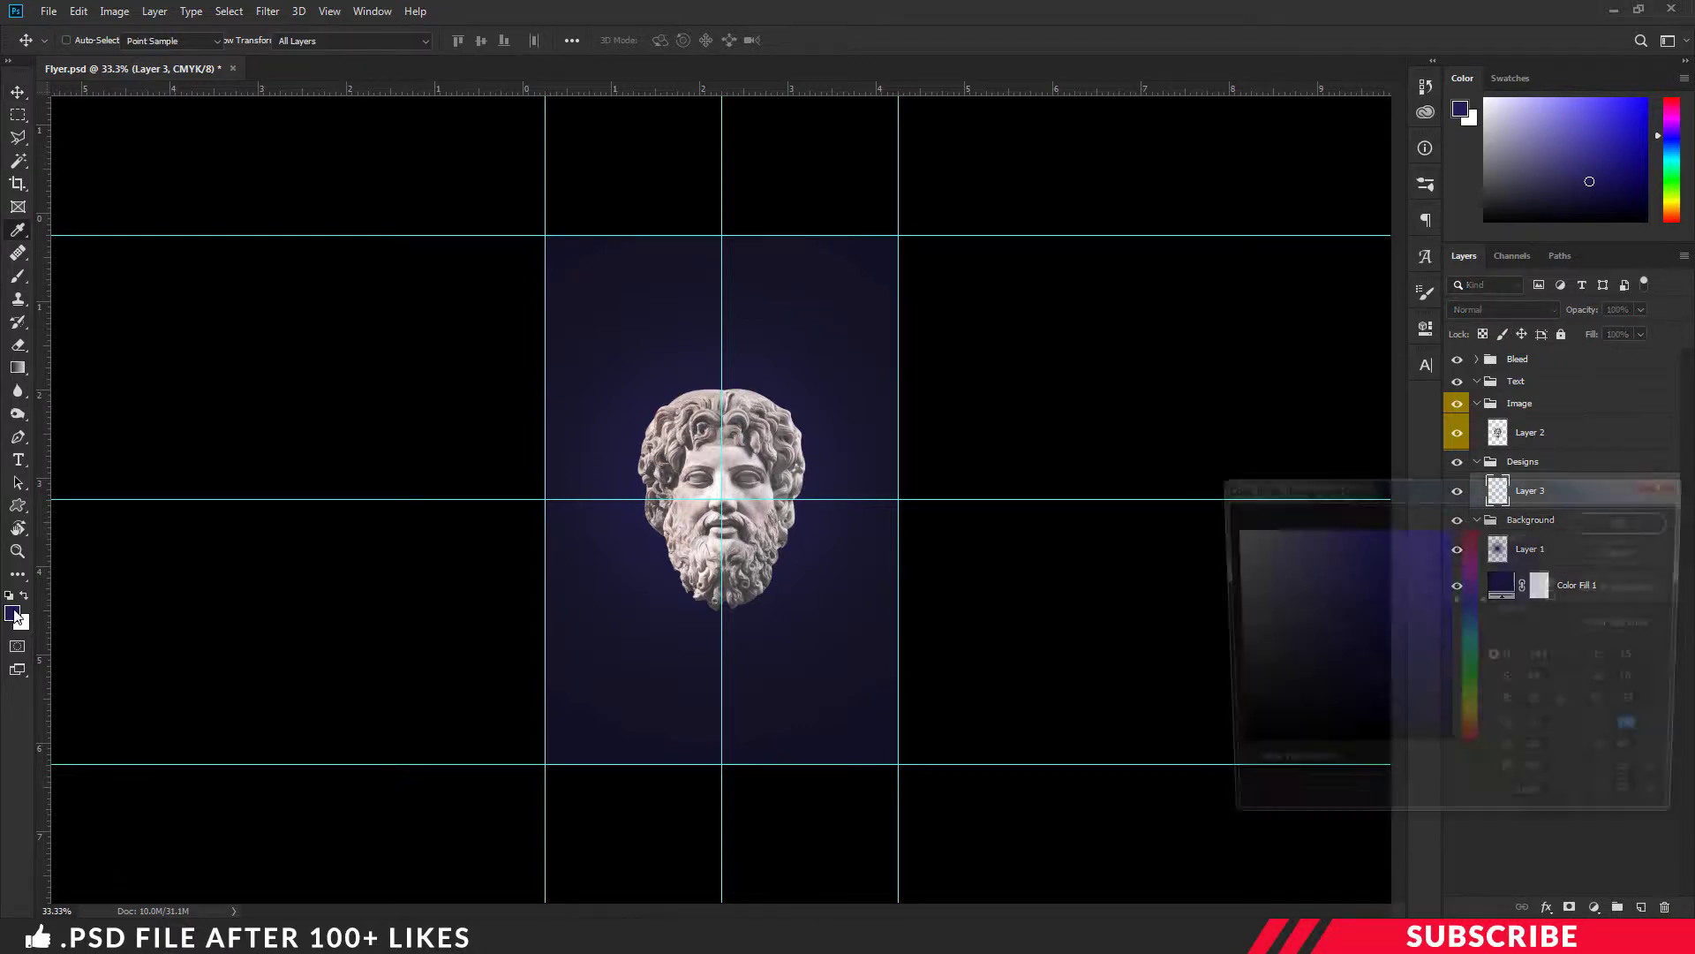
click(1664, 522)
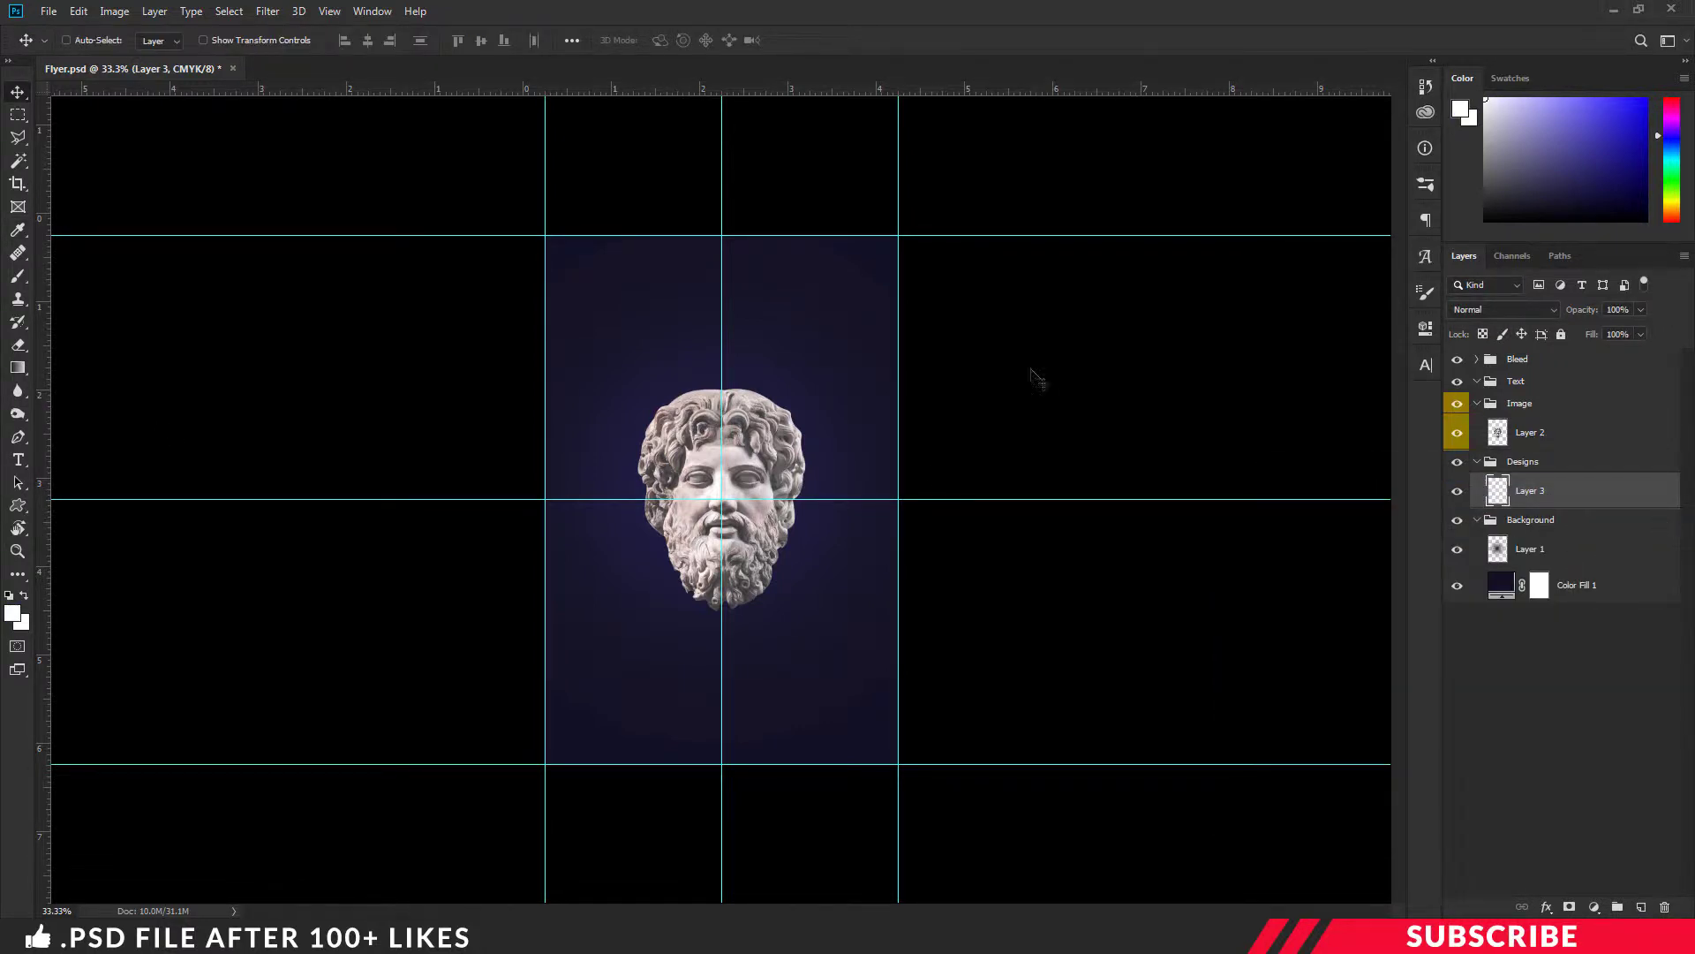
Load the All custom shapes set and choose the Waves shape.
click(19, 506)
right_click(19, 506)
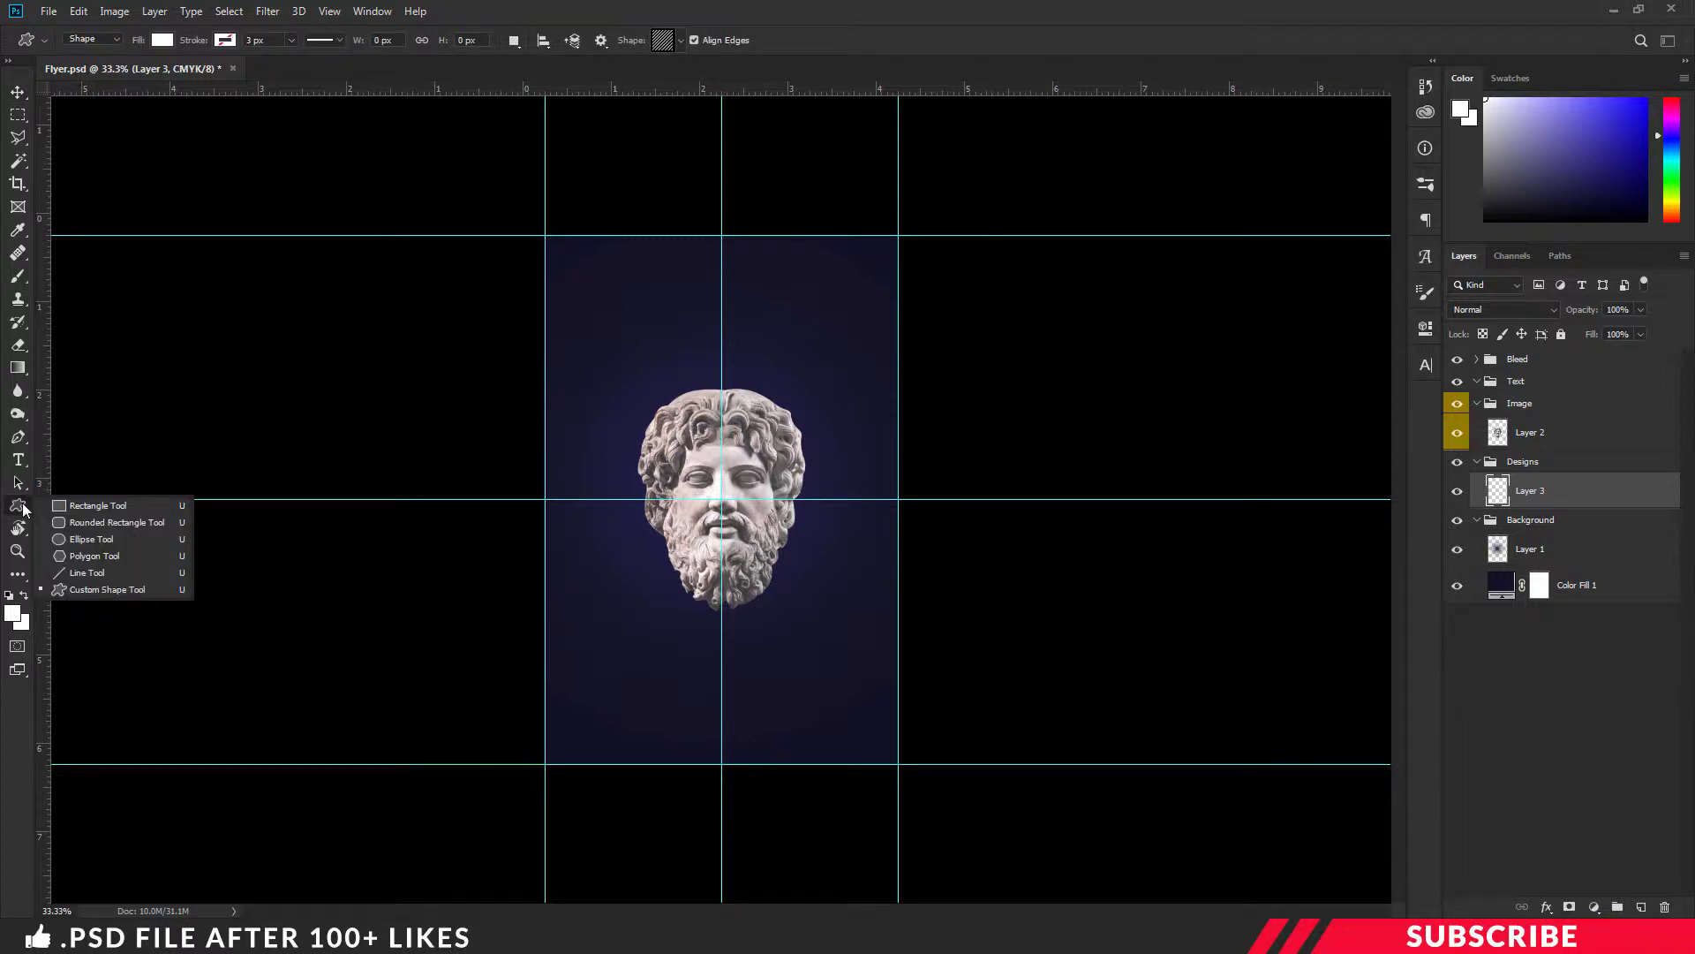
click(113, 585)
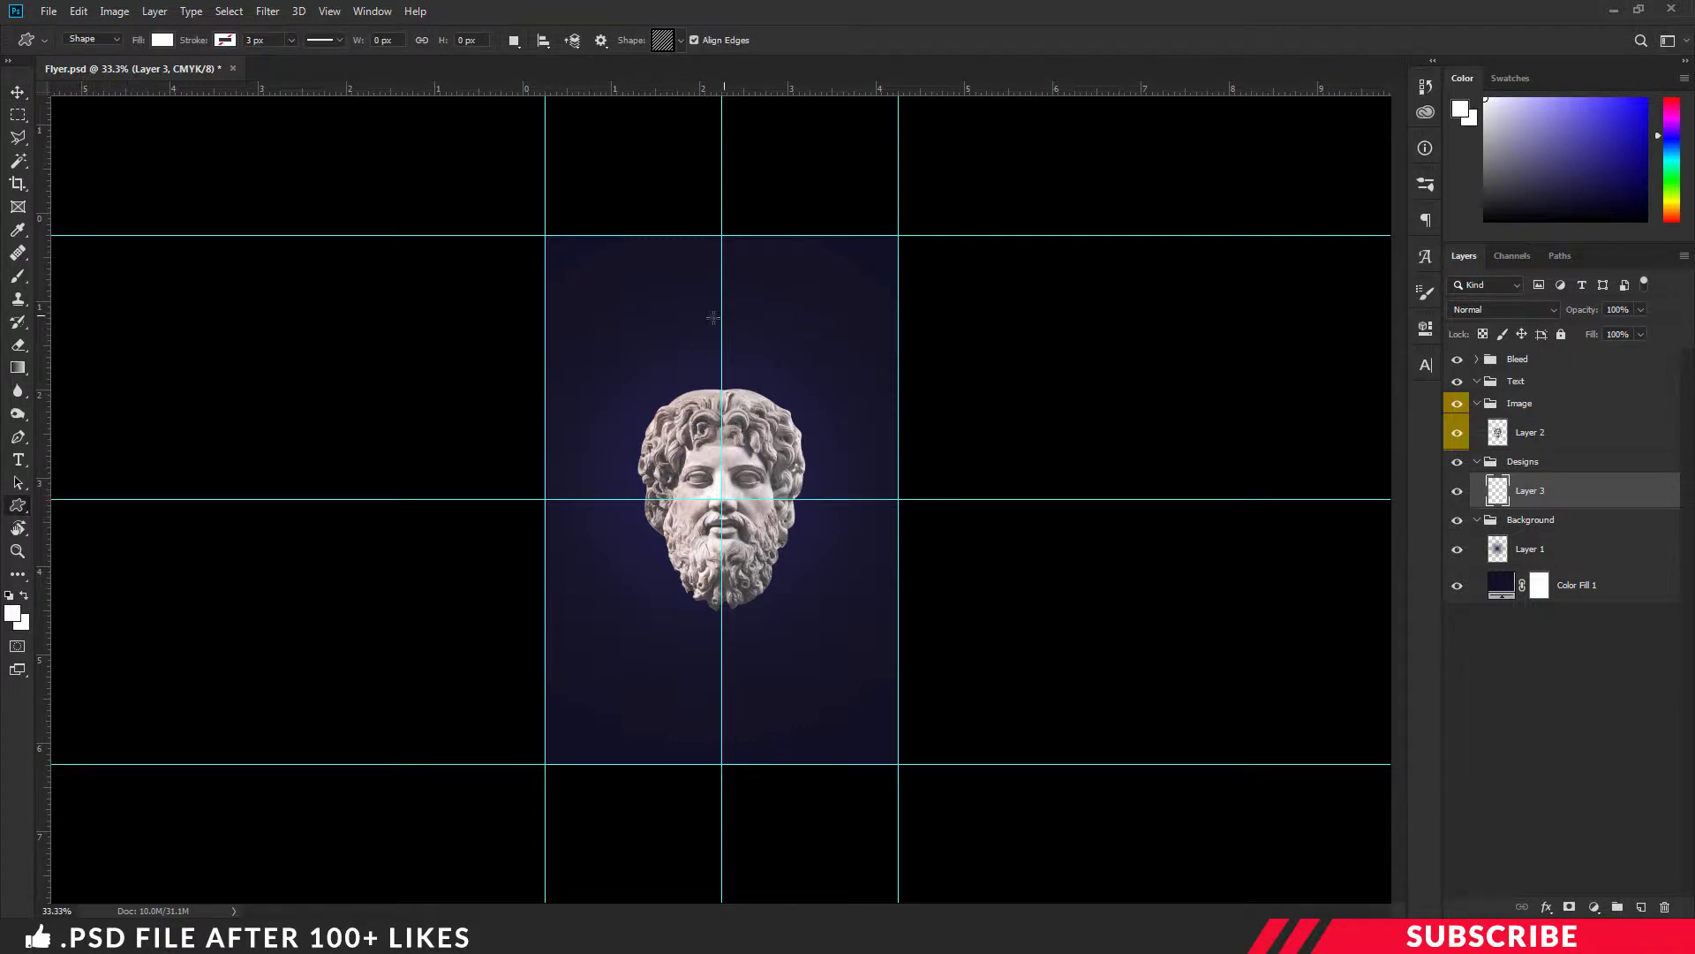
click(680, 41)
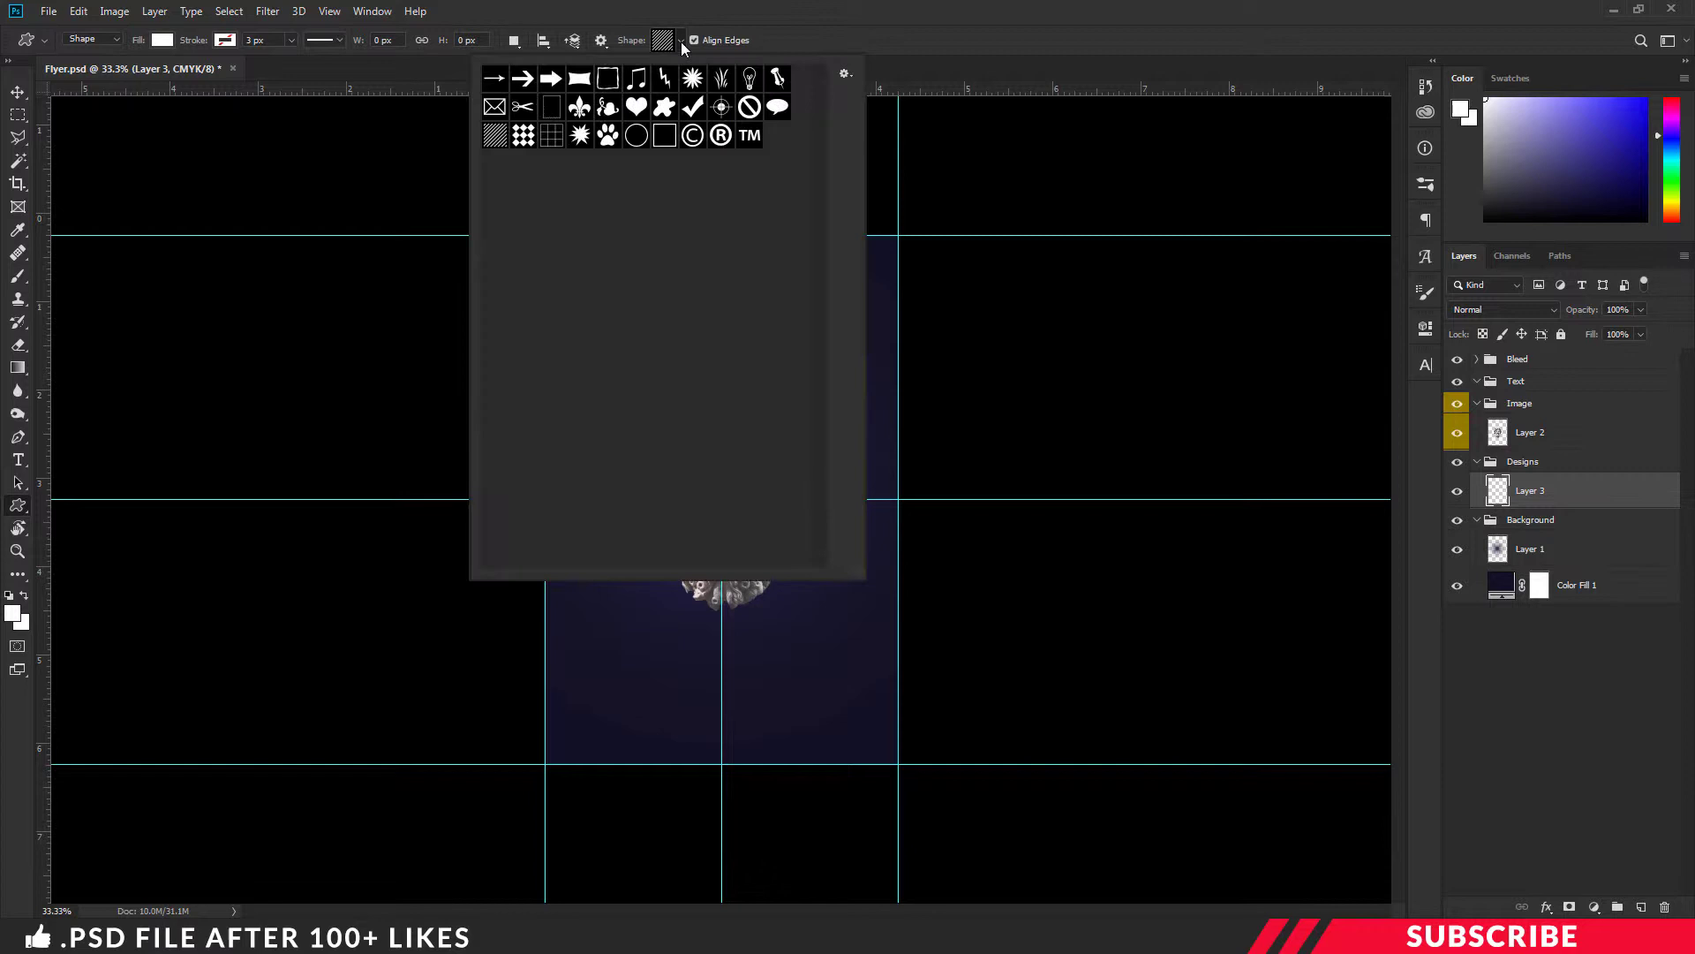
click(844, 74)
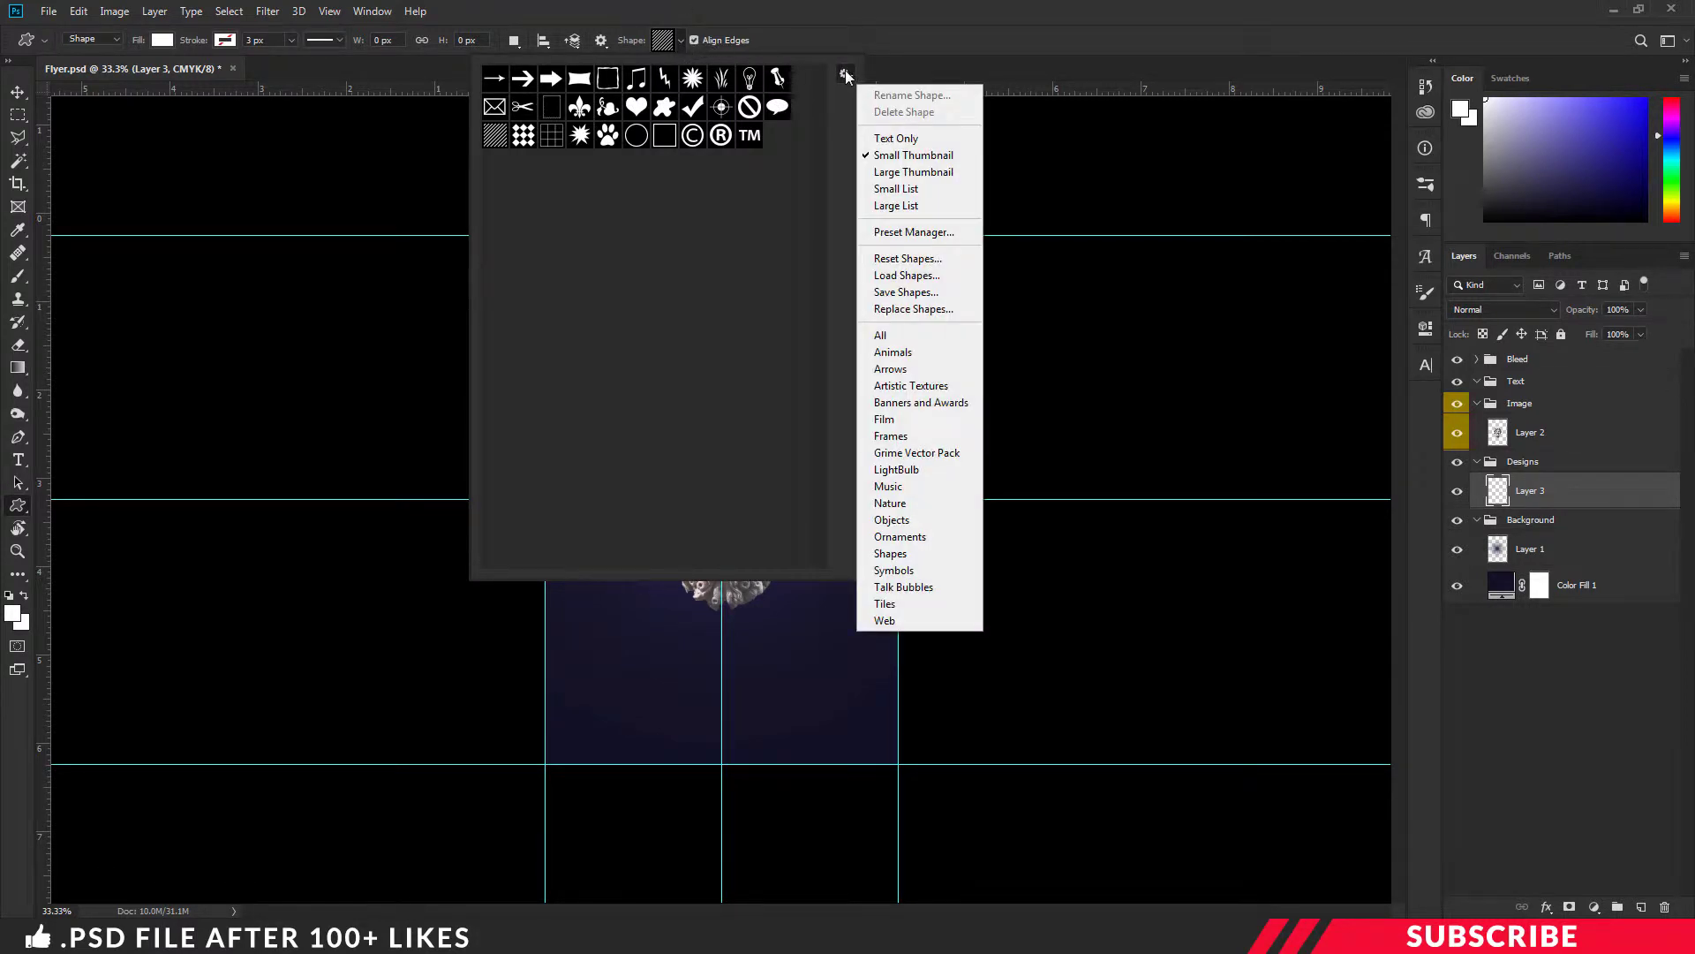
click(894, 344)
click(782, 347)
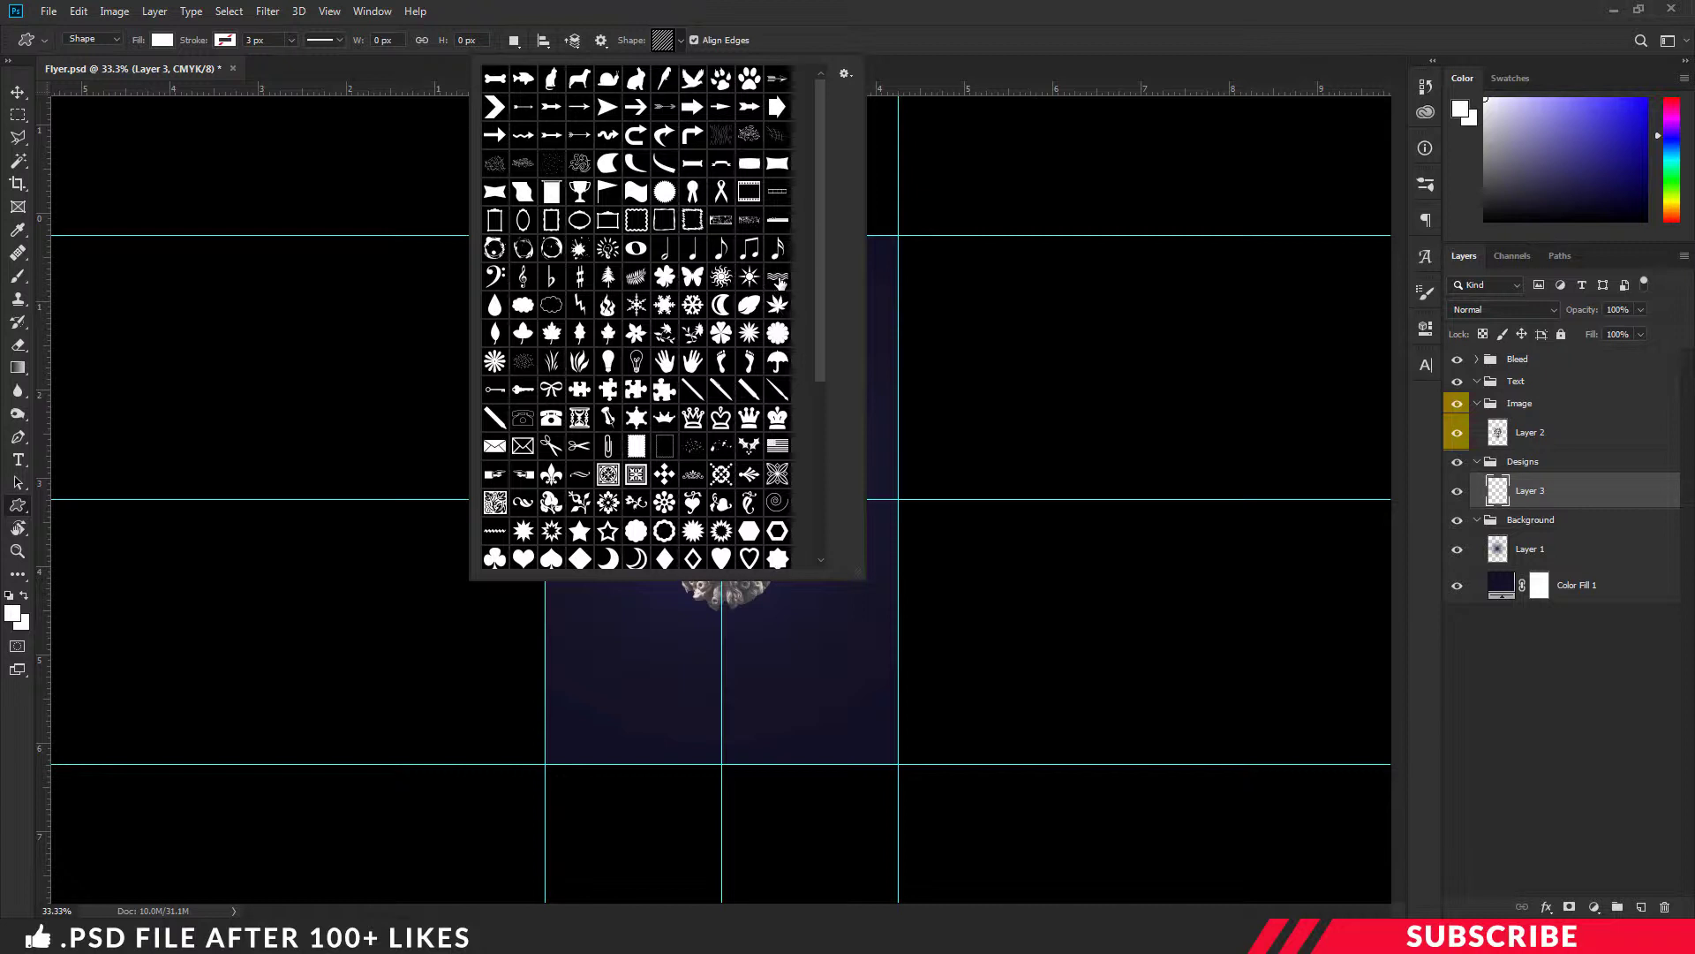
click(780, 281)
click(915, 26)
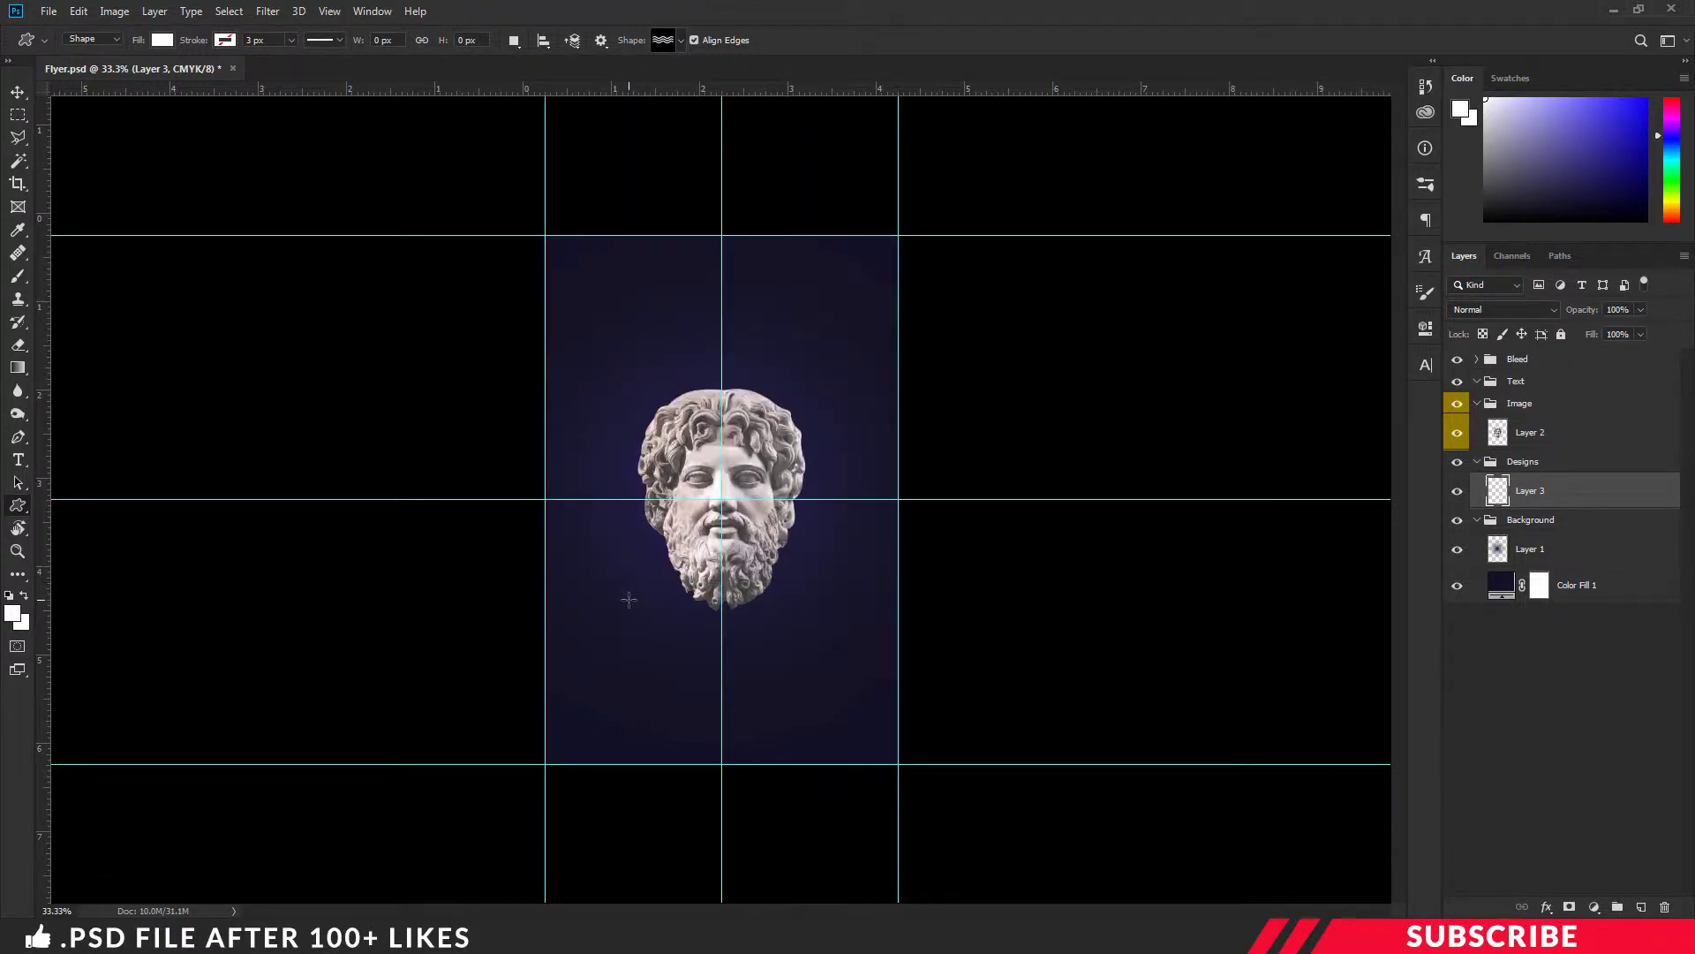
Draw the white Waves shape near the flyer's lower-left edge, then zoom back to 33.3%.
key(ctrl+plus)
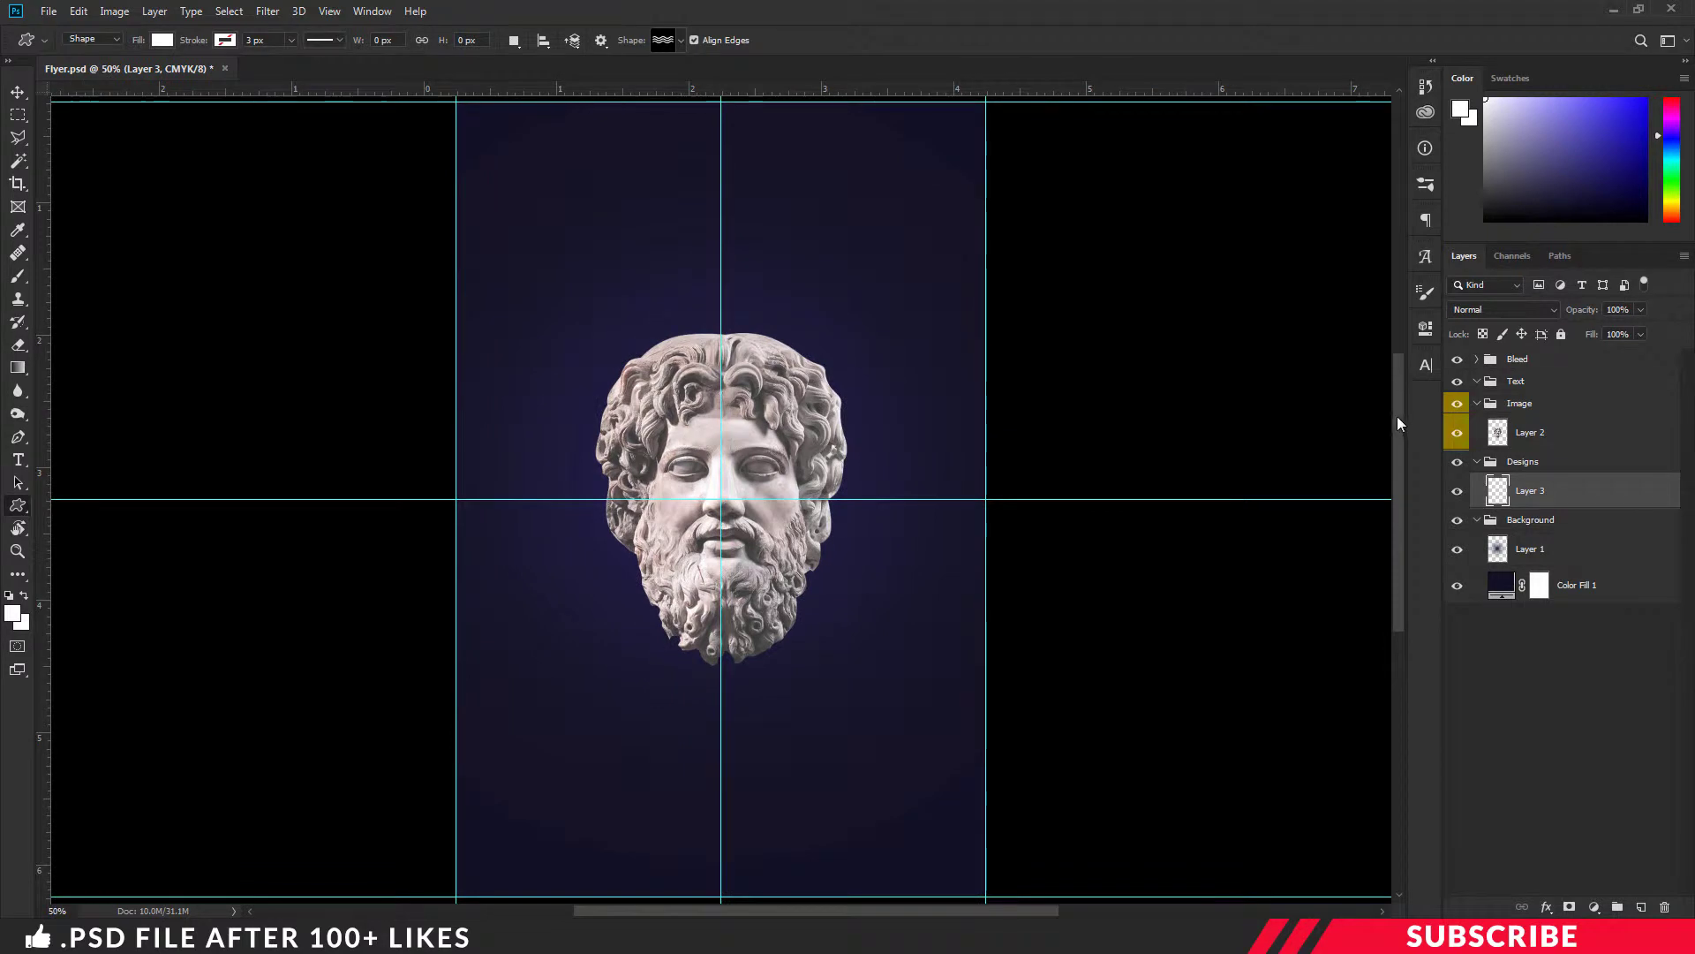
drag(1397, 424, 1396, 473)
drag(369, 629, 584, 766)
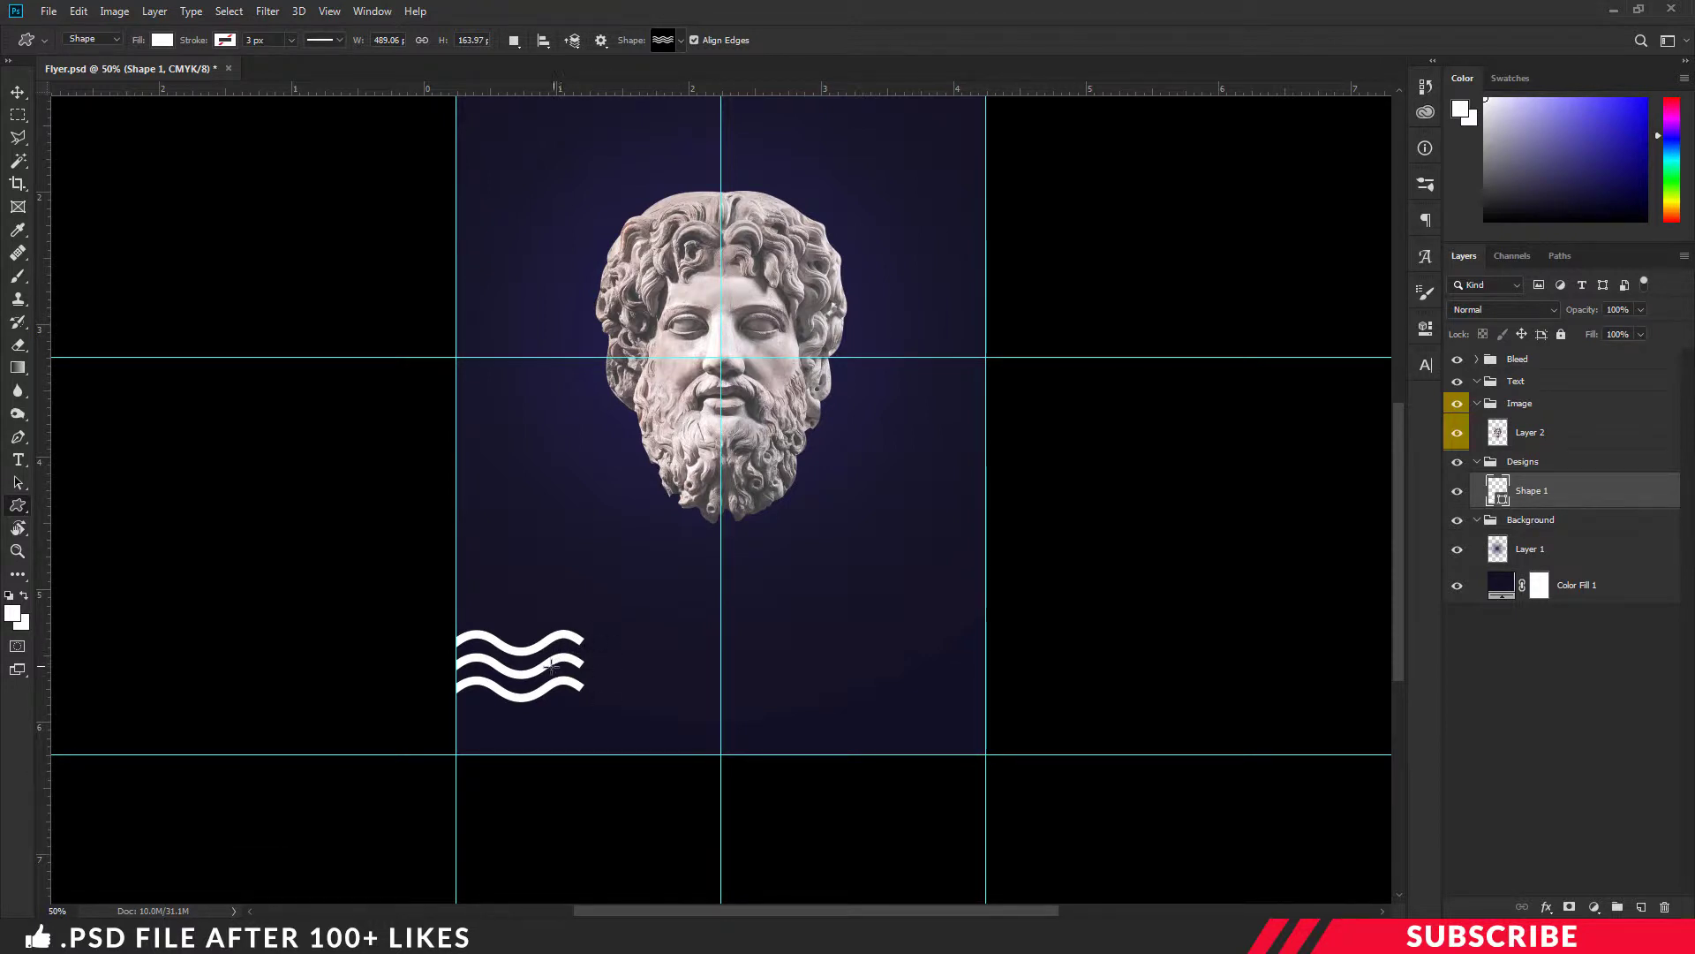
key(v)
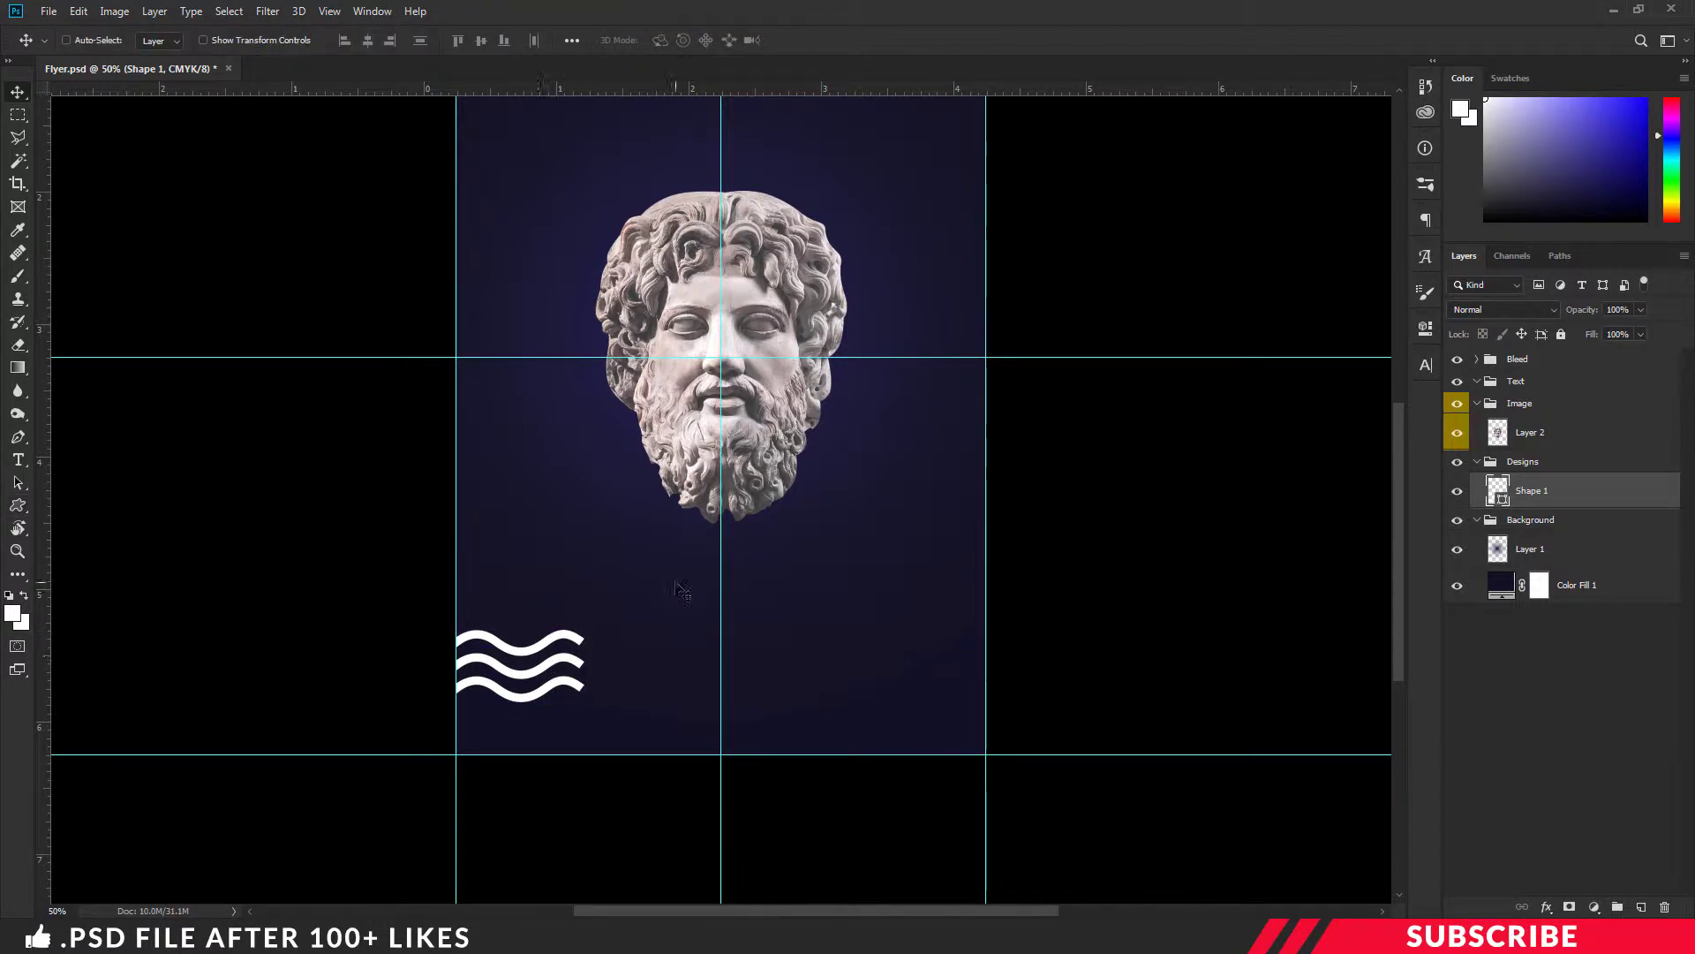
scroll(682, 590, up, 1)
scroll(682, 589, up, 1)
scroll(683, 590, down, 2)
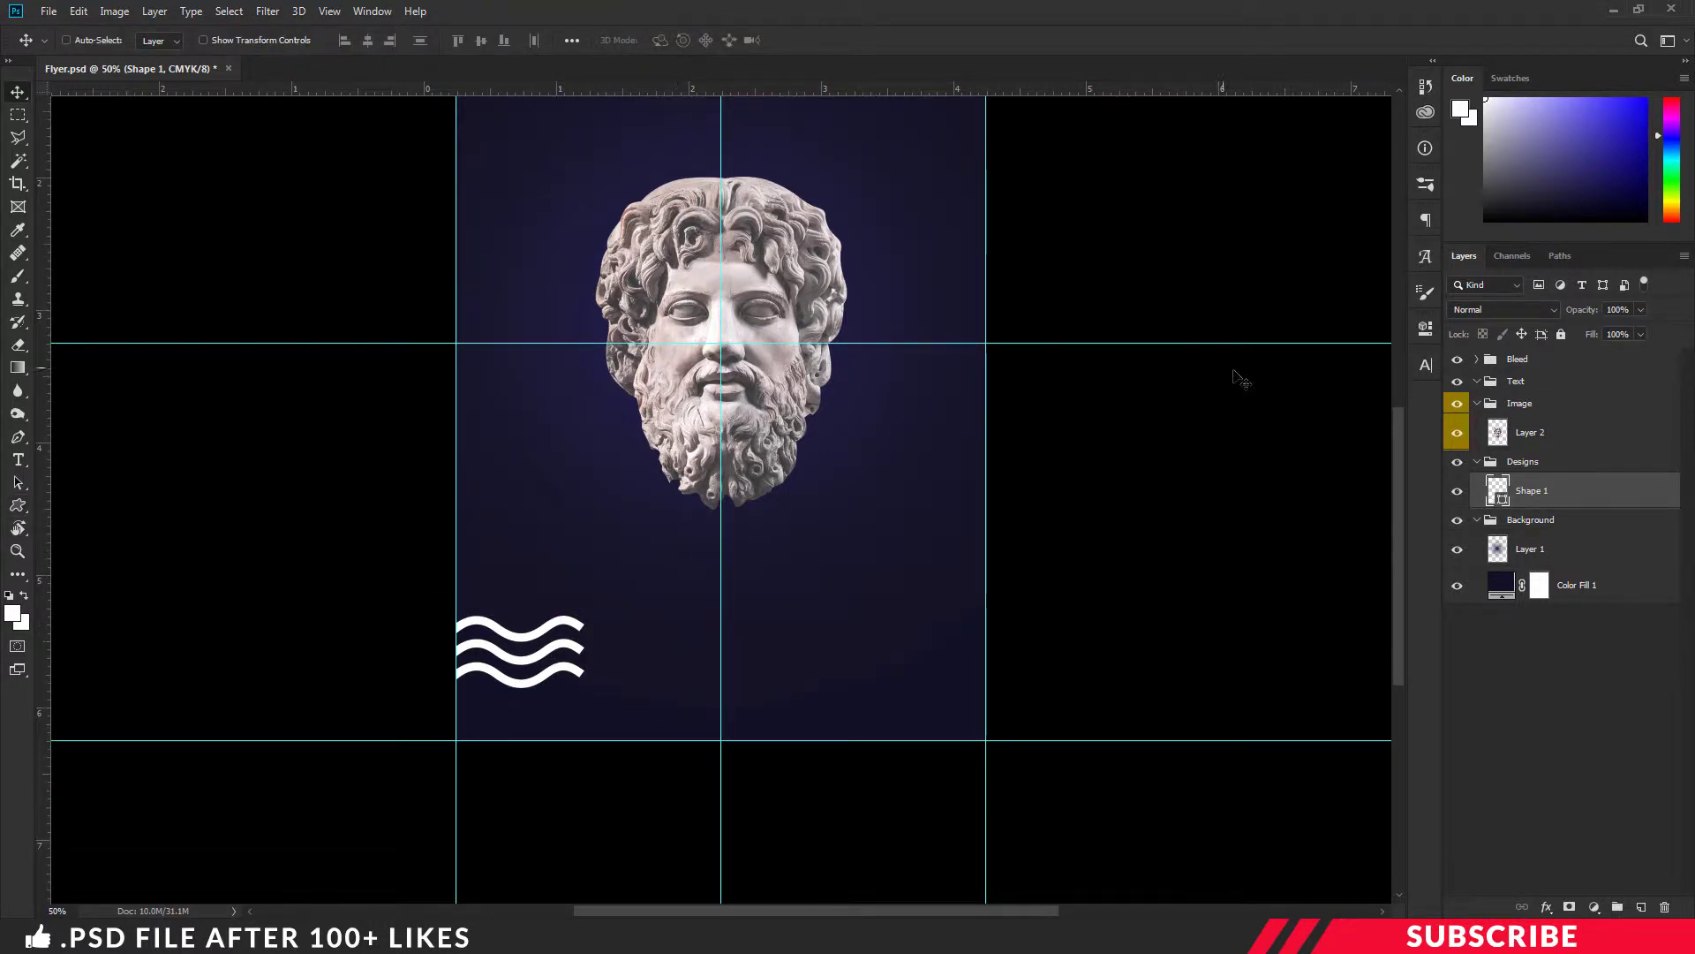
scroll(682, 375, up, 1)
key(ctrl+minus)
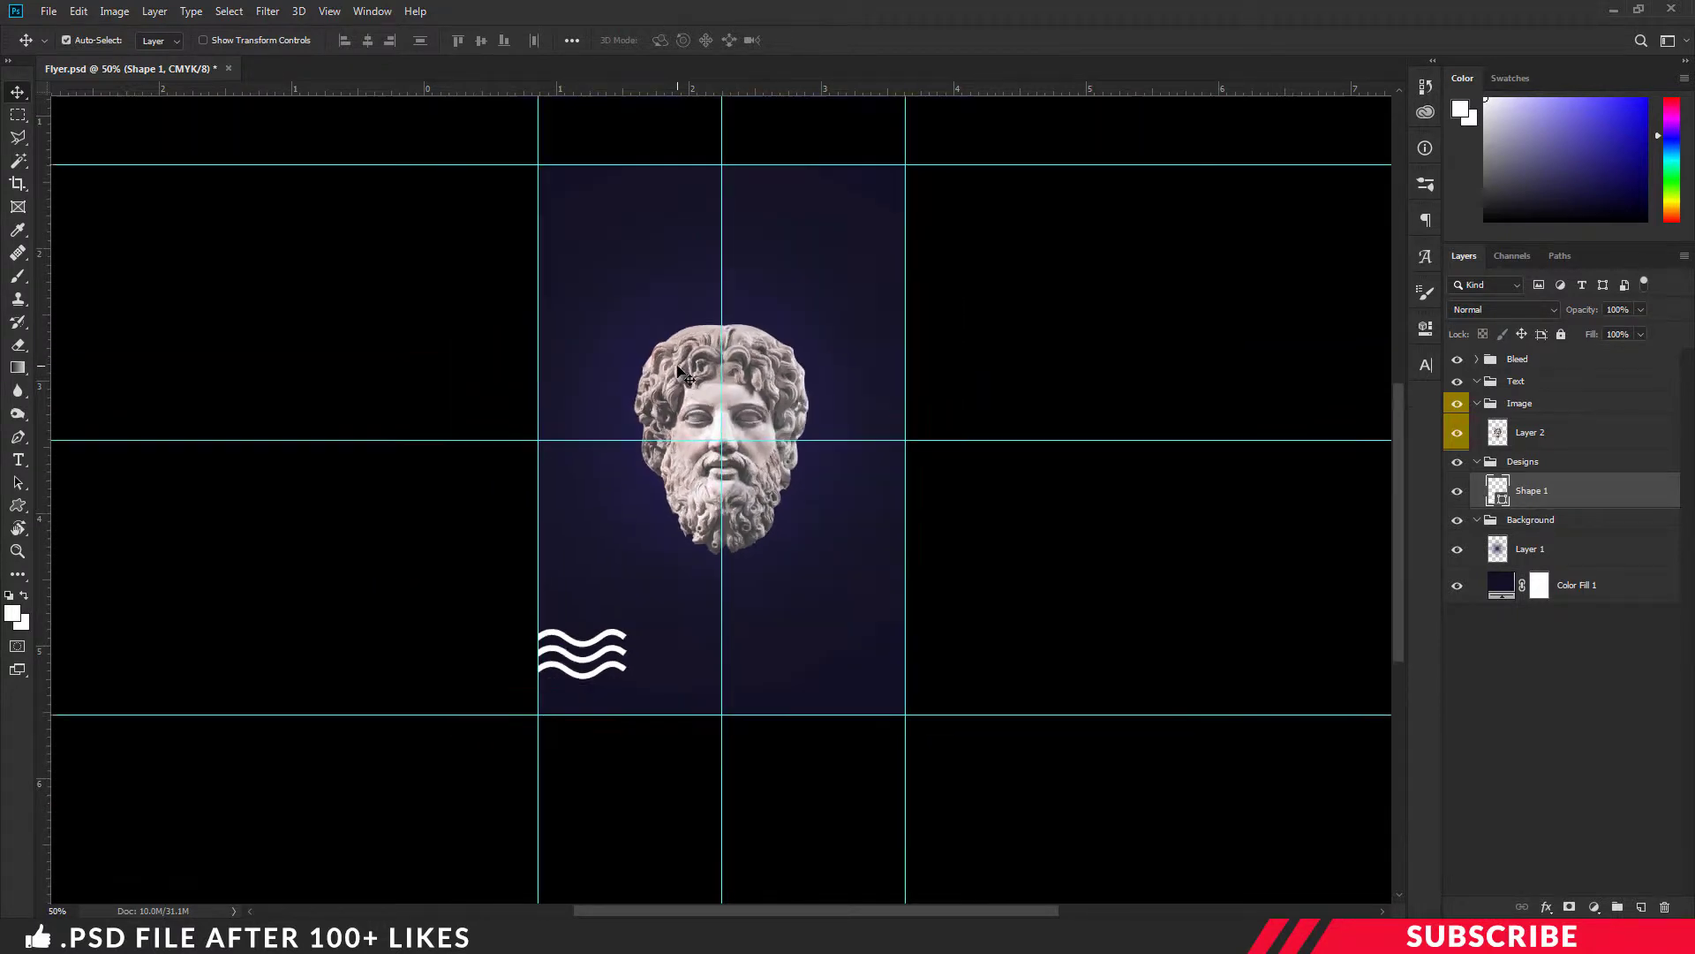
key(ctrl+minus)
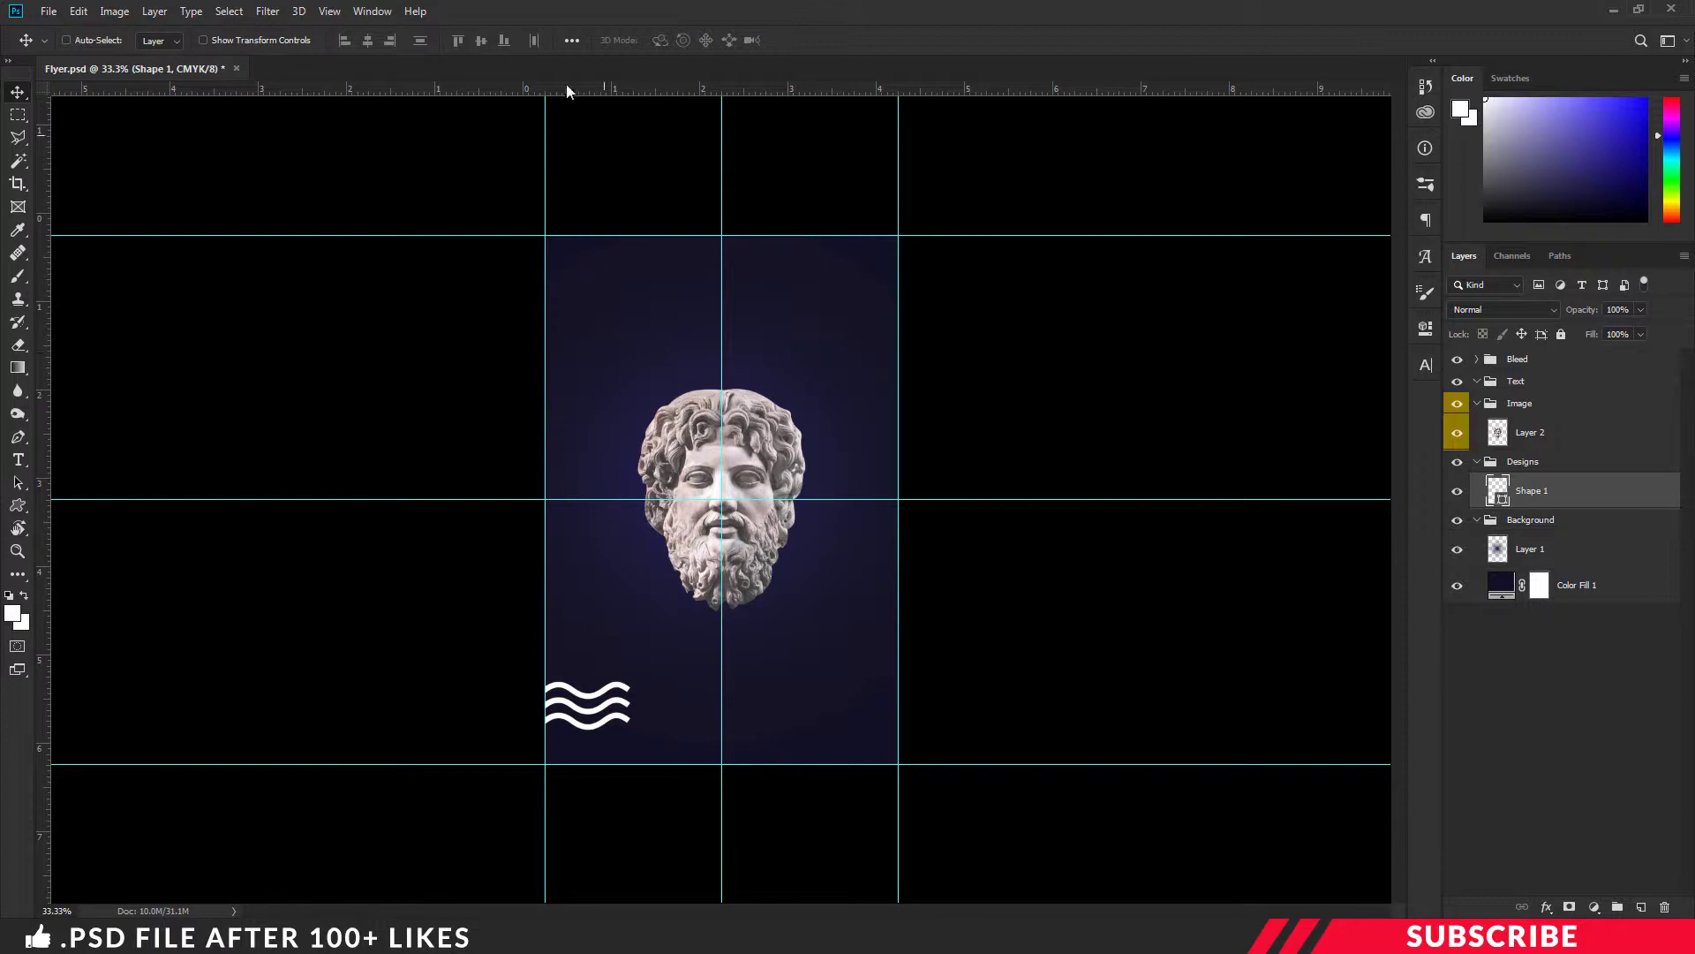
drag(18, 505, 111, 593)
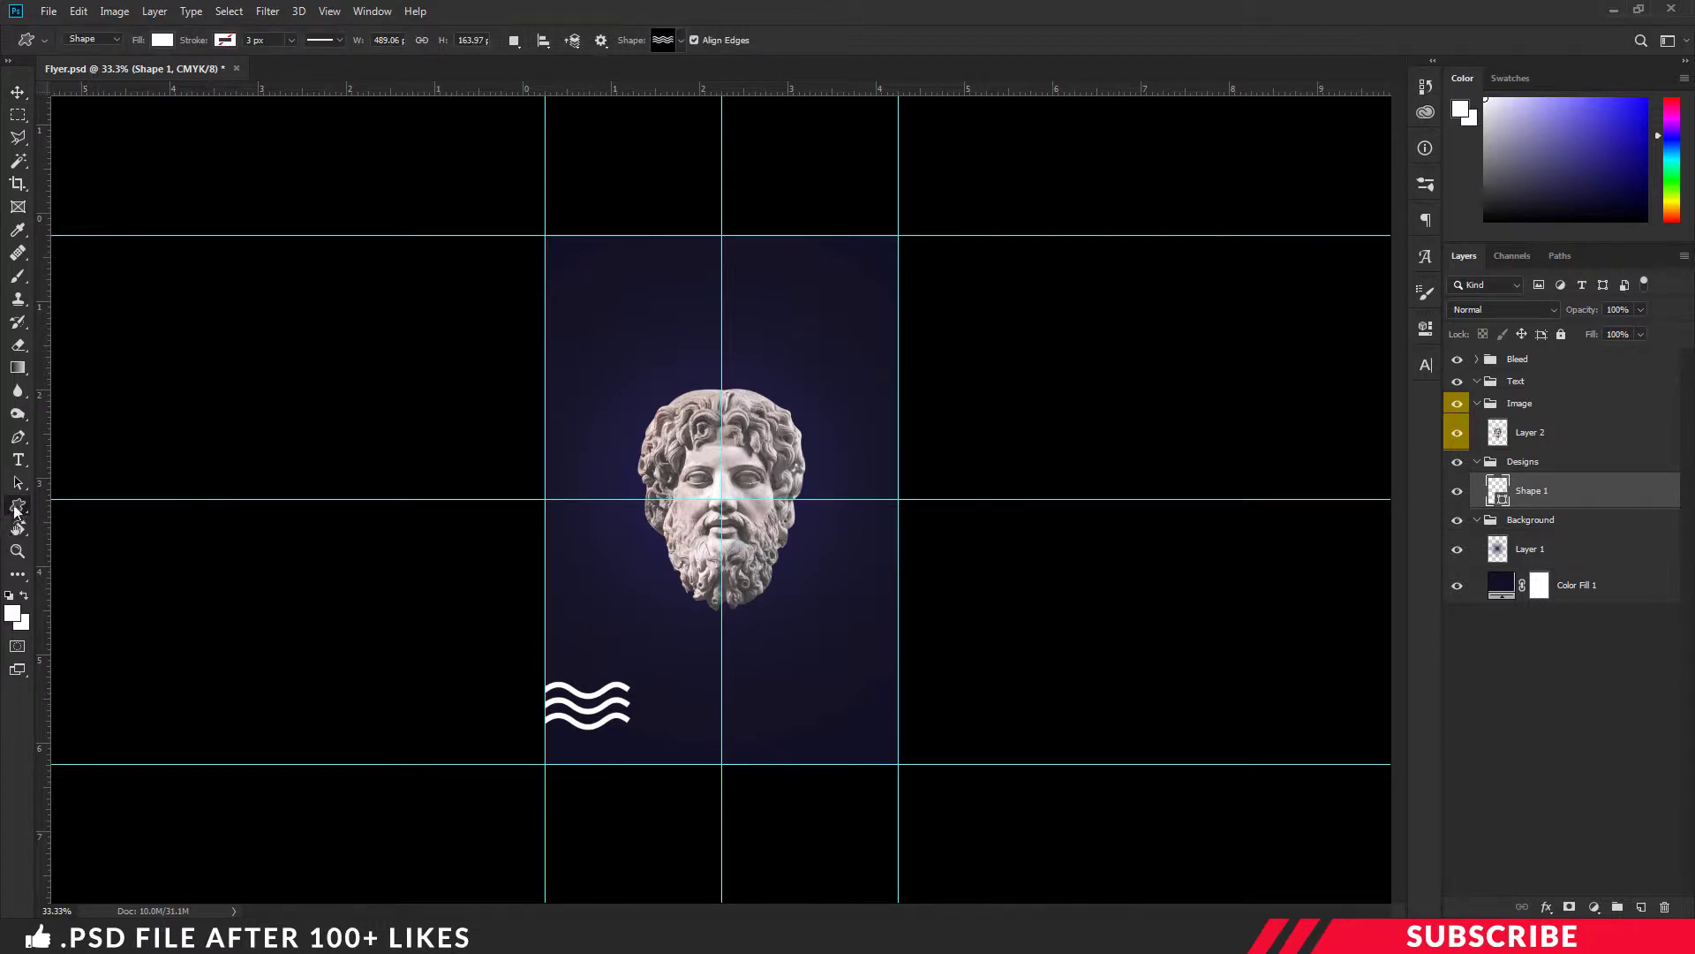
Draw a white diagonal hatched-lines shape on a new layer beside the statue head.
click(680, 40)
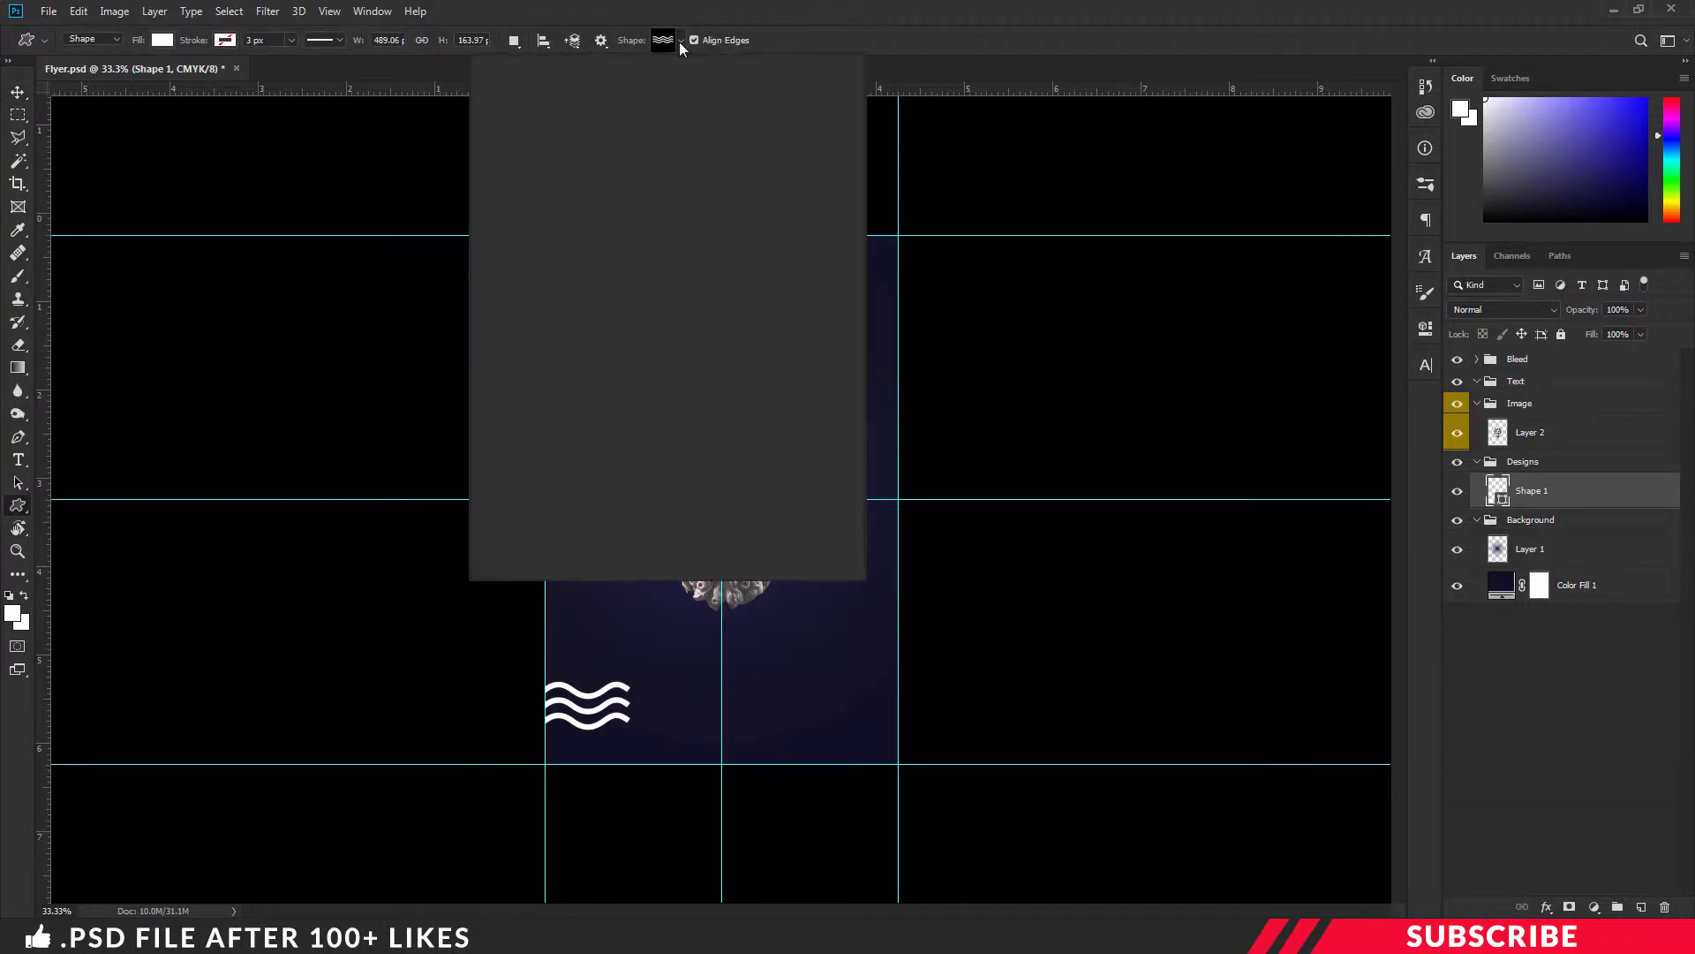
drag(821, 331, 832, 465)
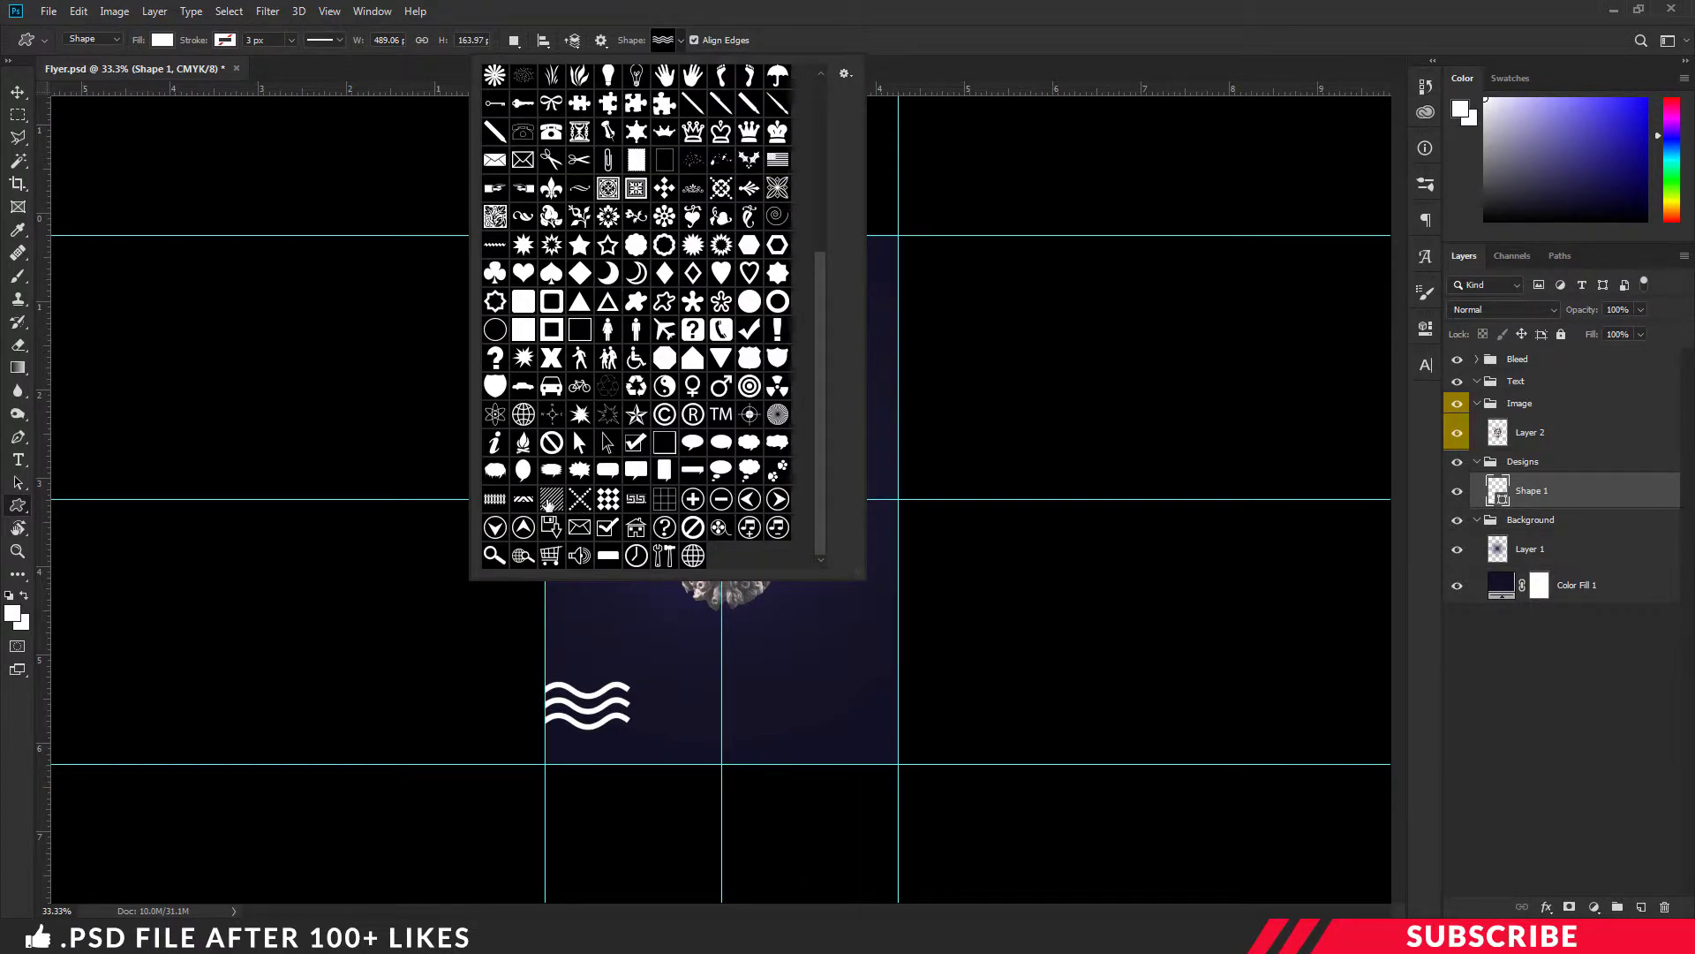
click(548, 501)
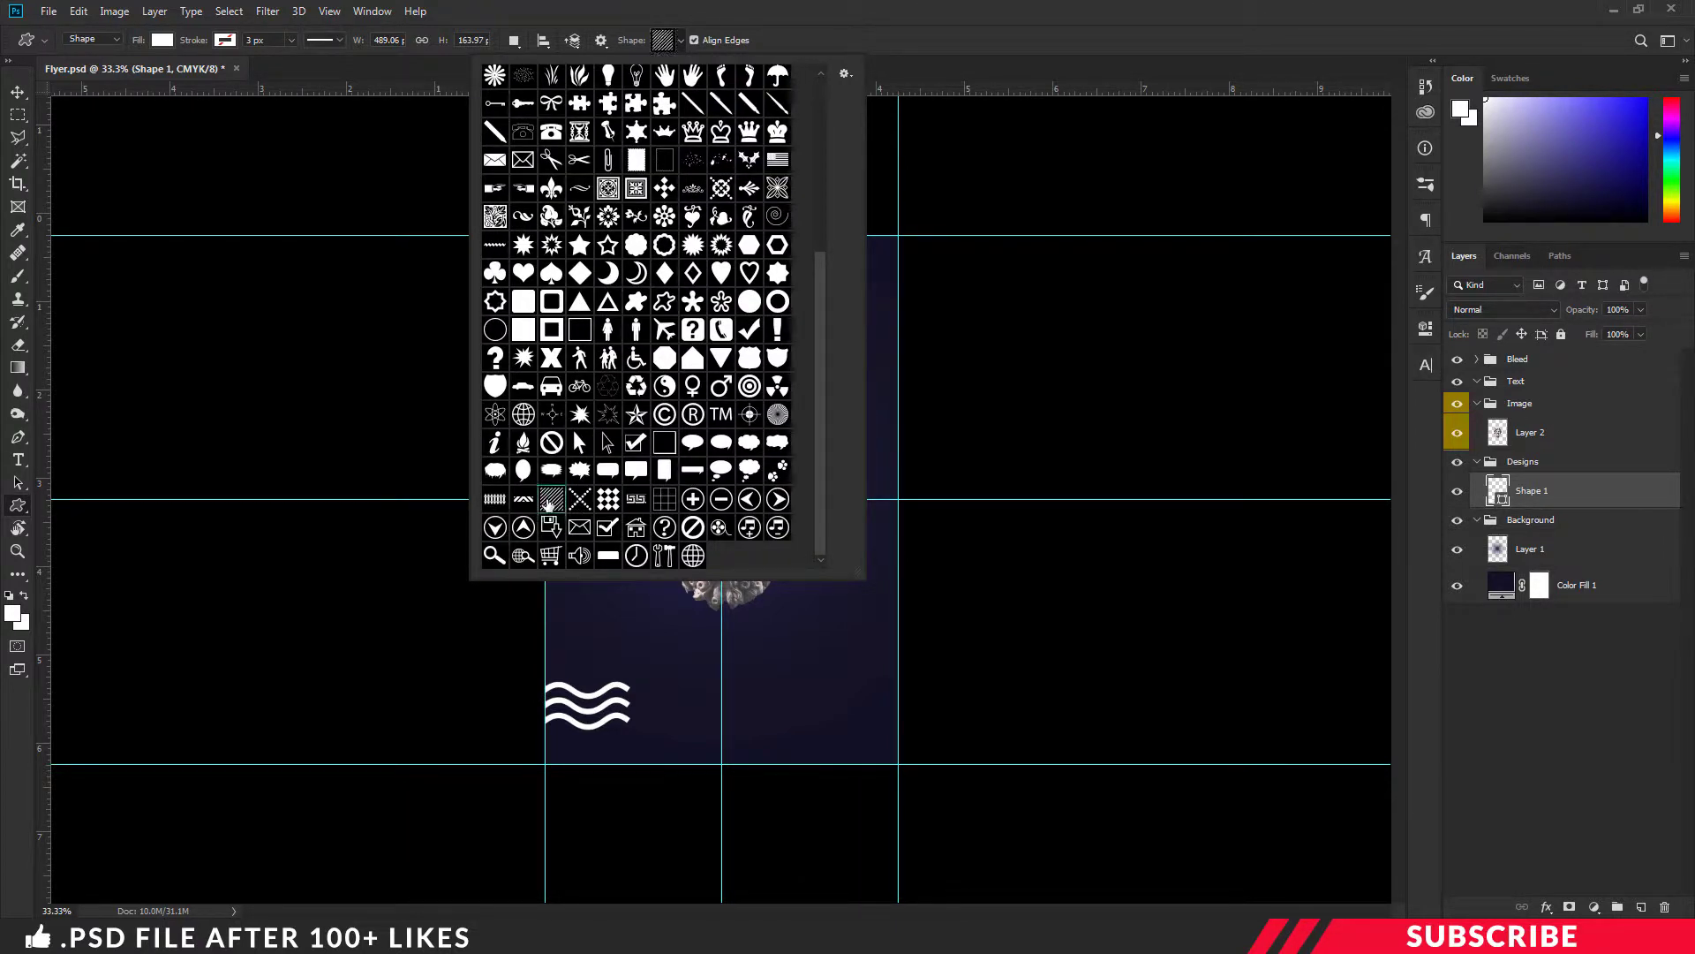
click(882, 2)
click(1644, 906)
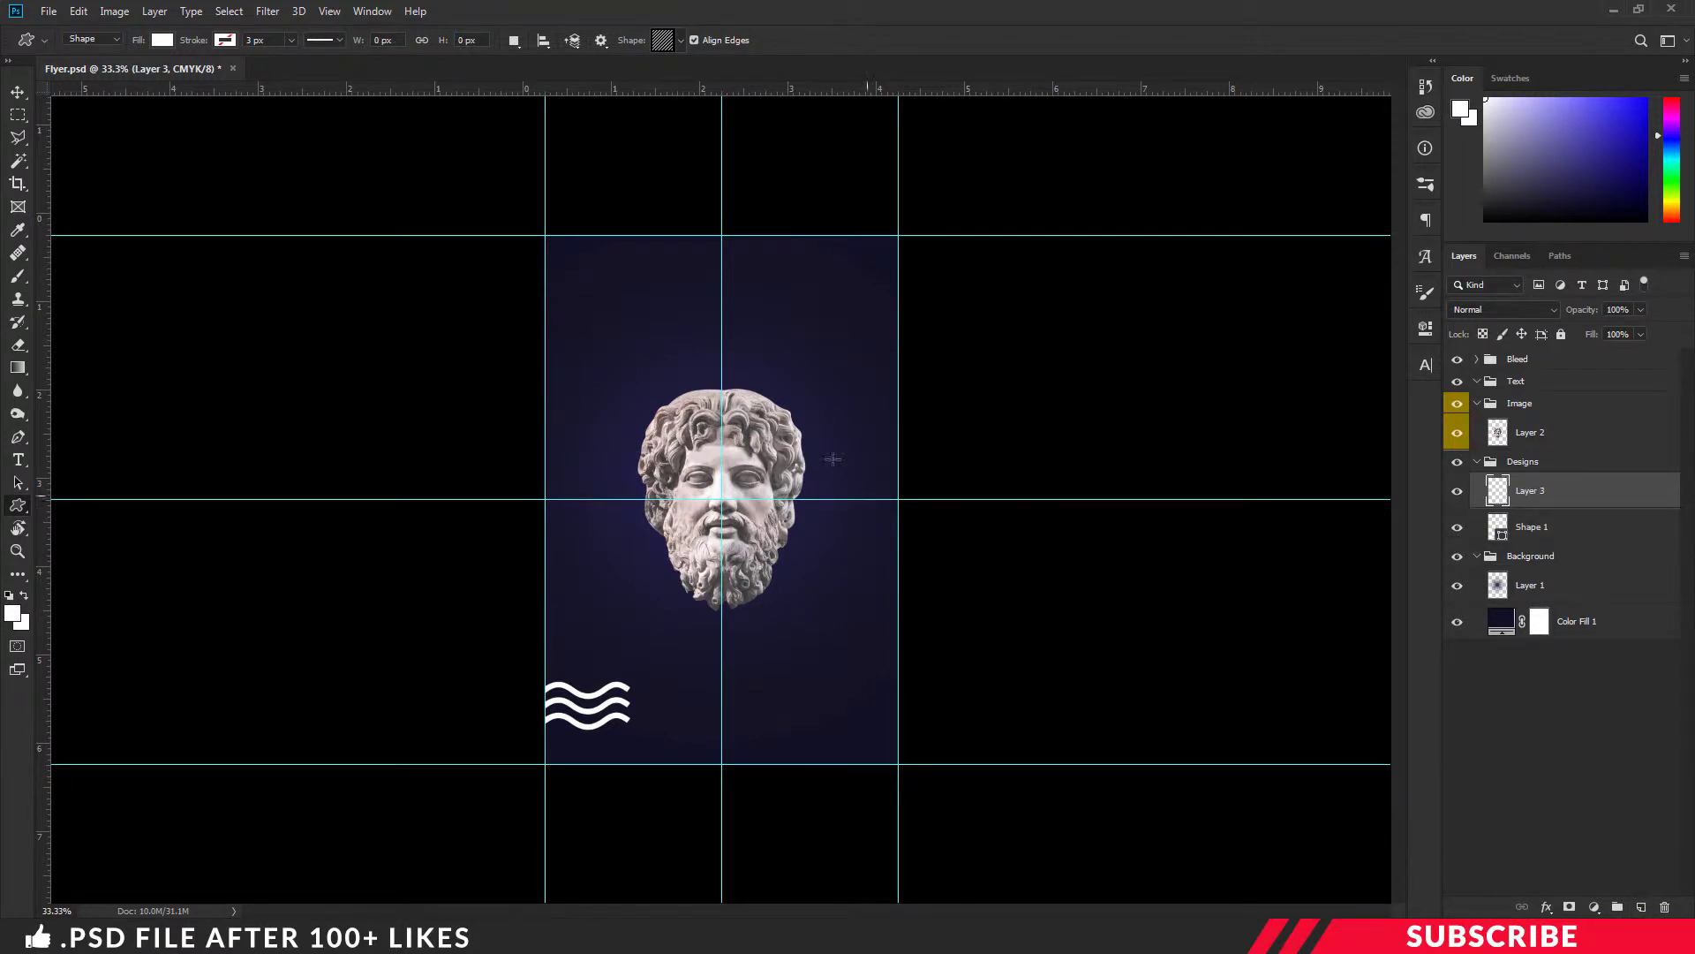
drag(712, 363, 829, 562)
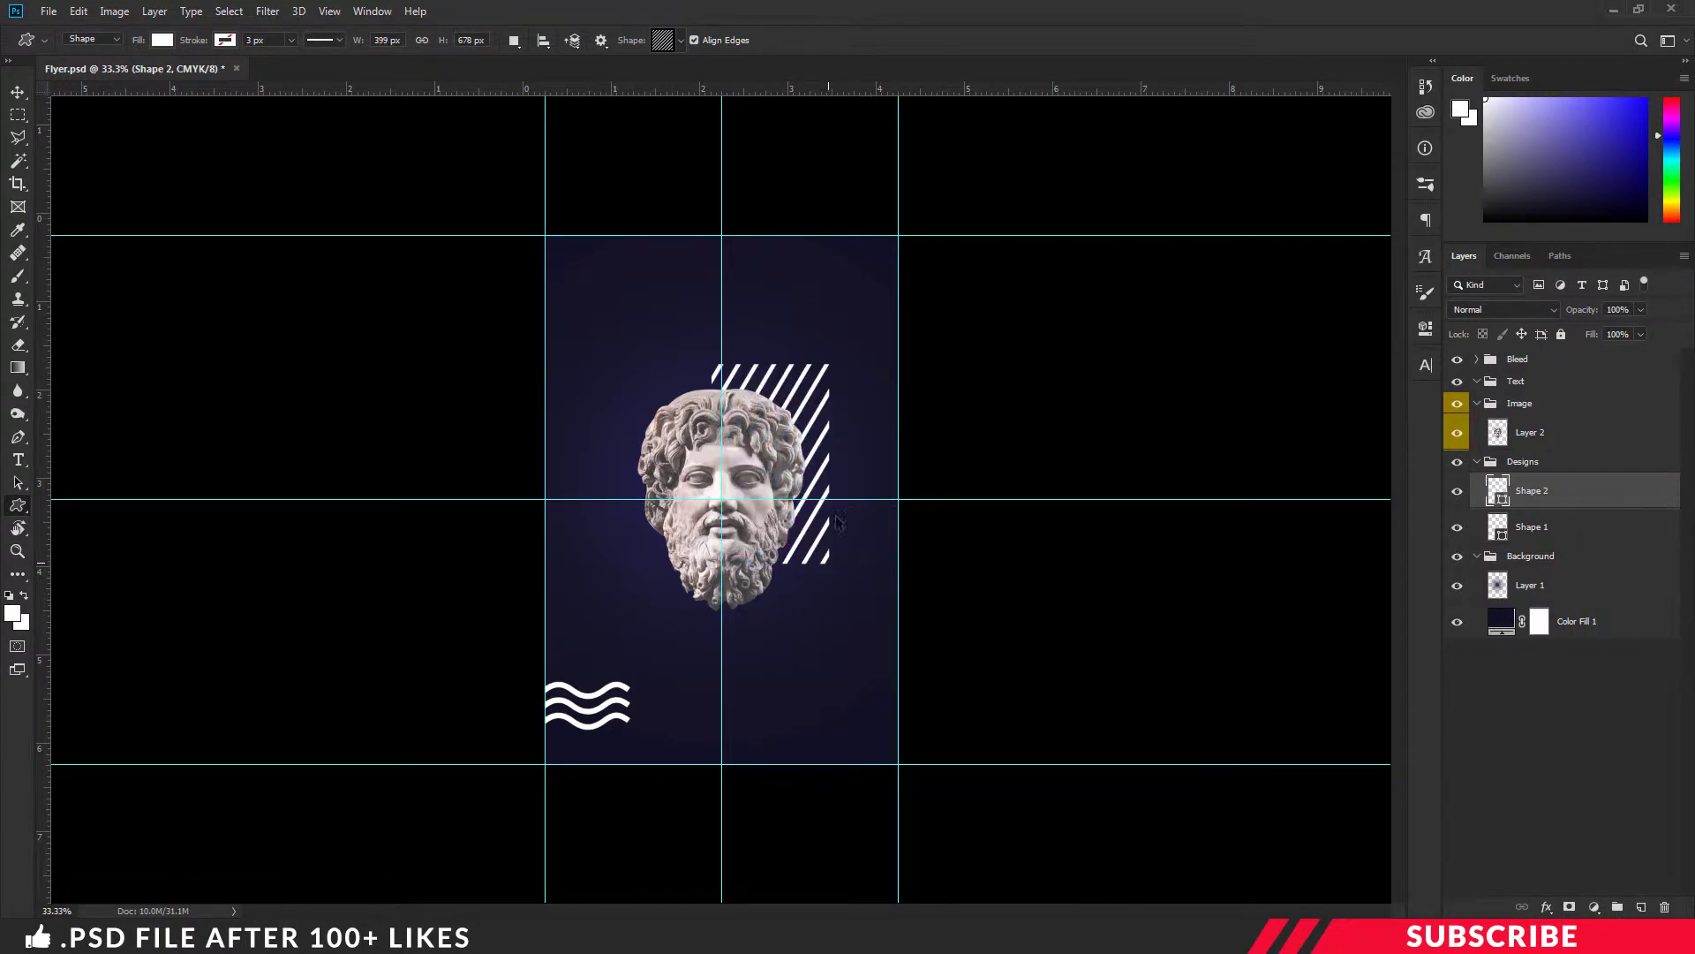
Move the stripes level with the head top, shorten them and stretch them rightward.
key(ctrl+plus)
key(v)
drag(858, 353, 858, 389)
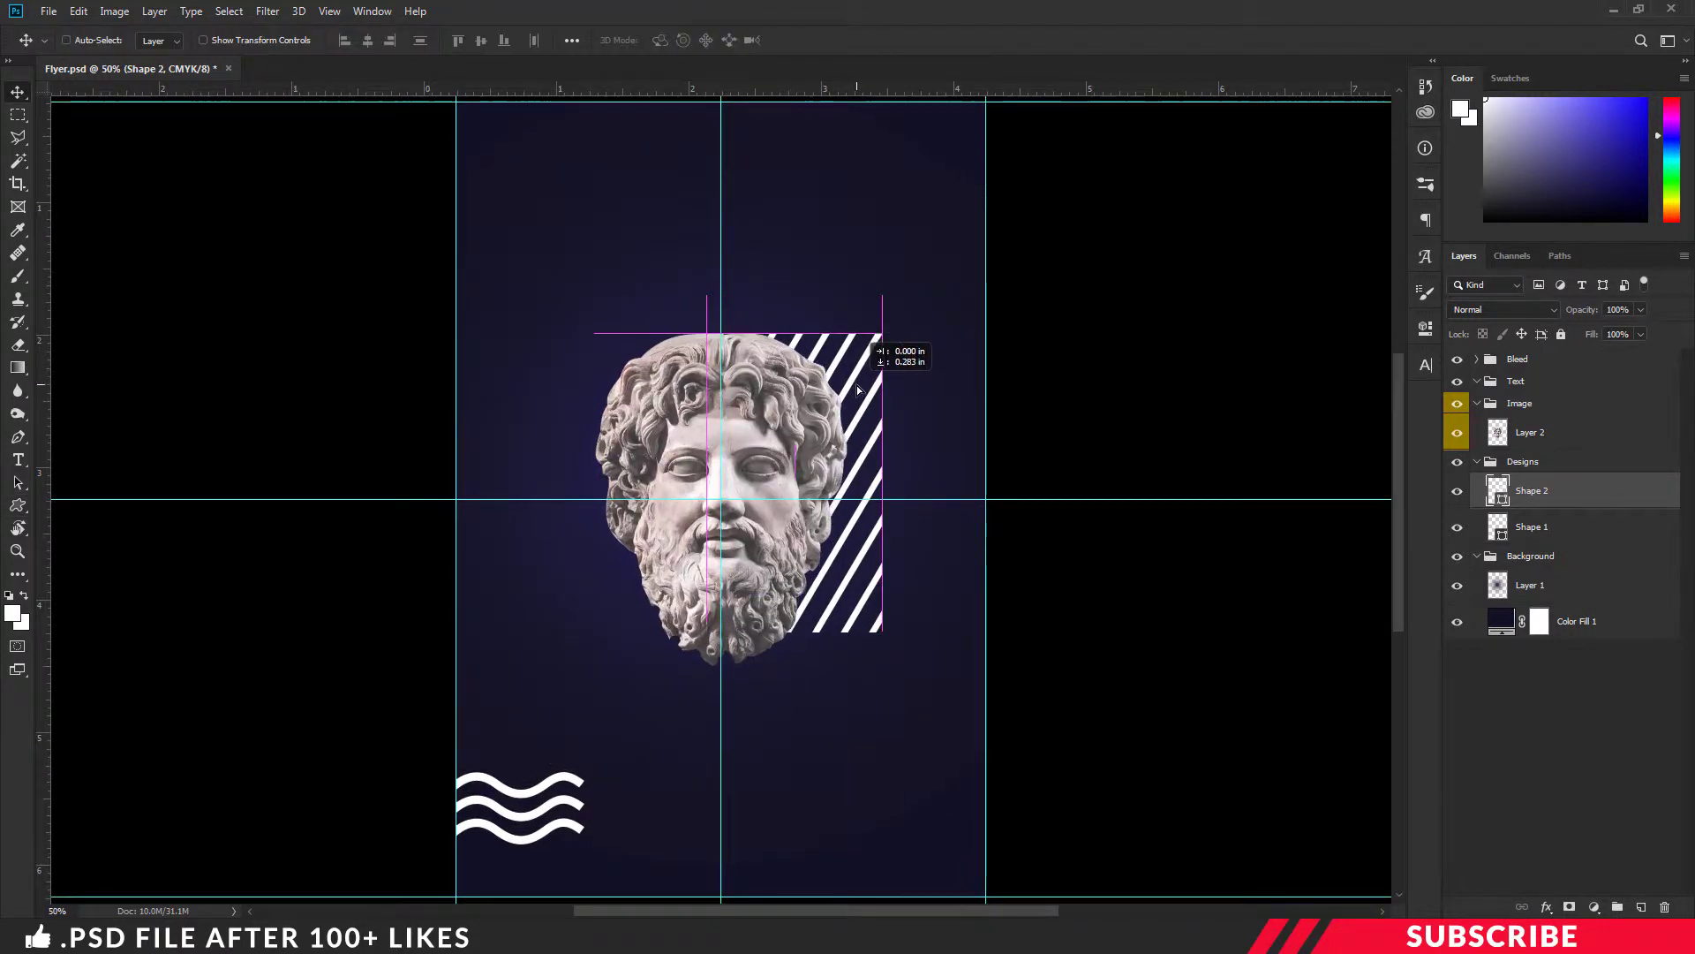
key(ctrl+t)
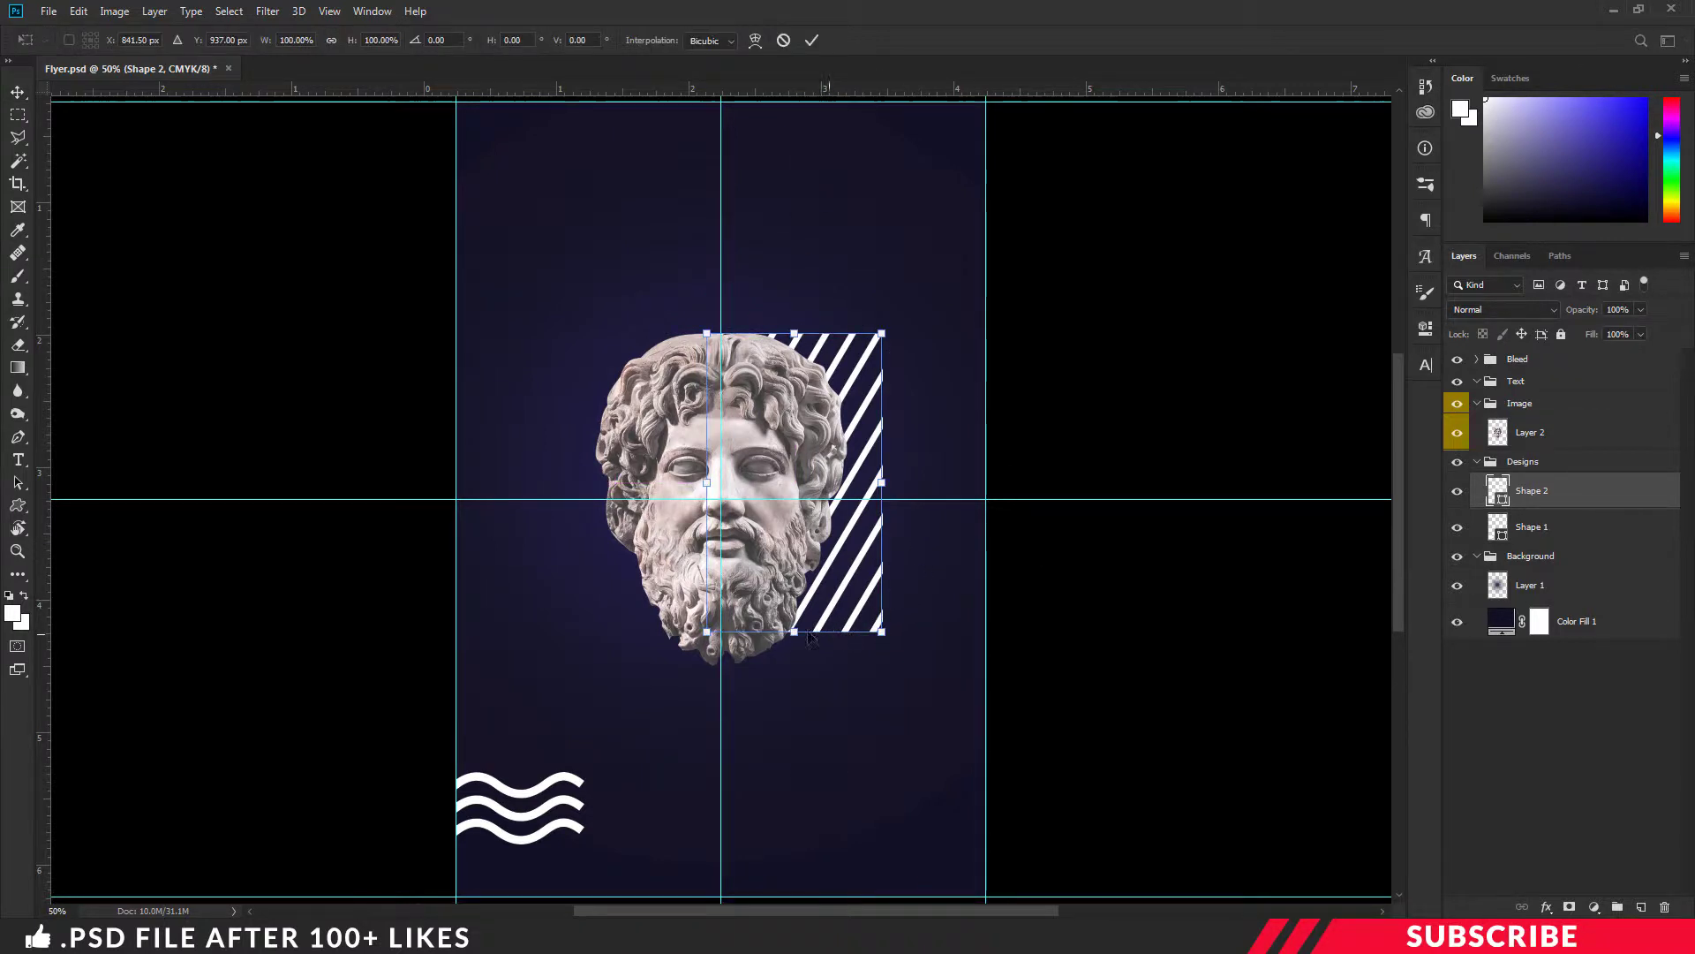
drag(800, 632, 800, 603)
drag(821, 547, 847, 548)
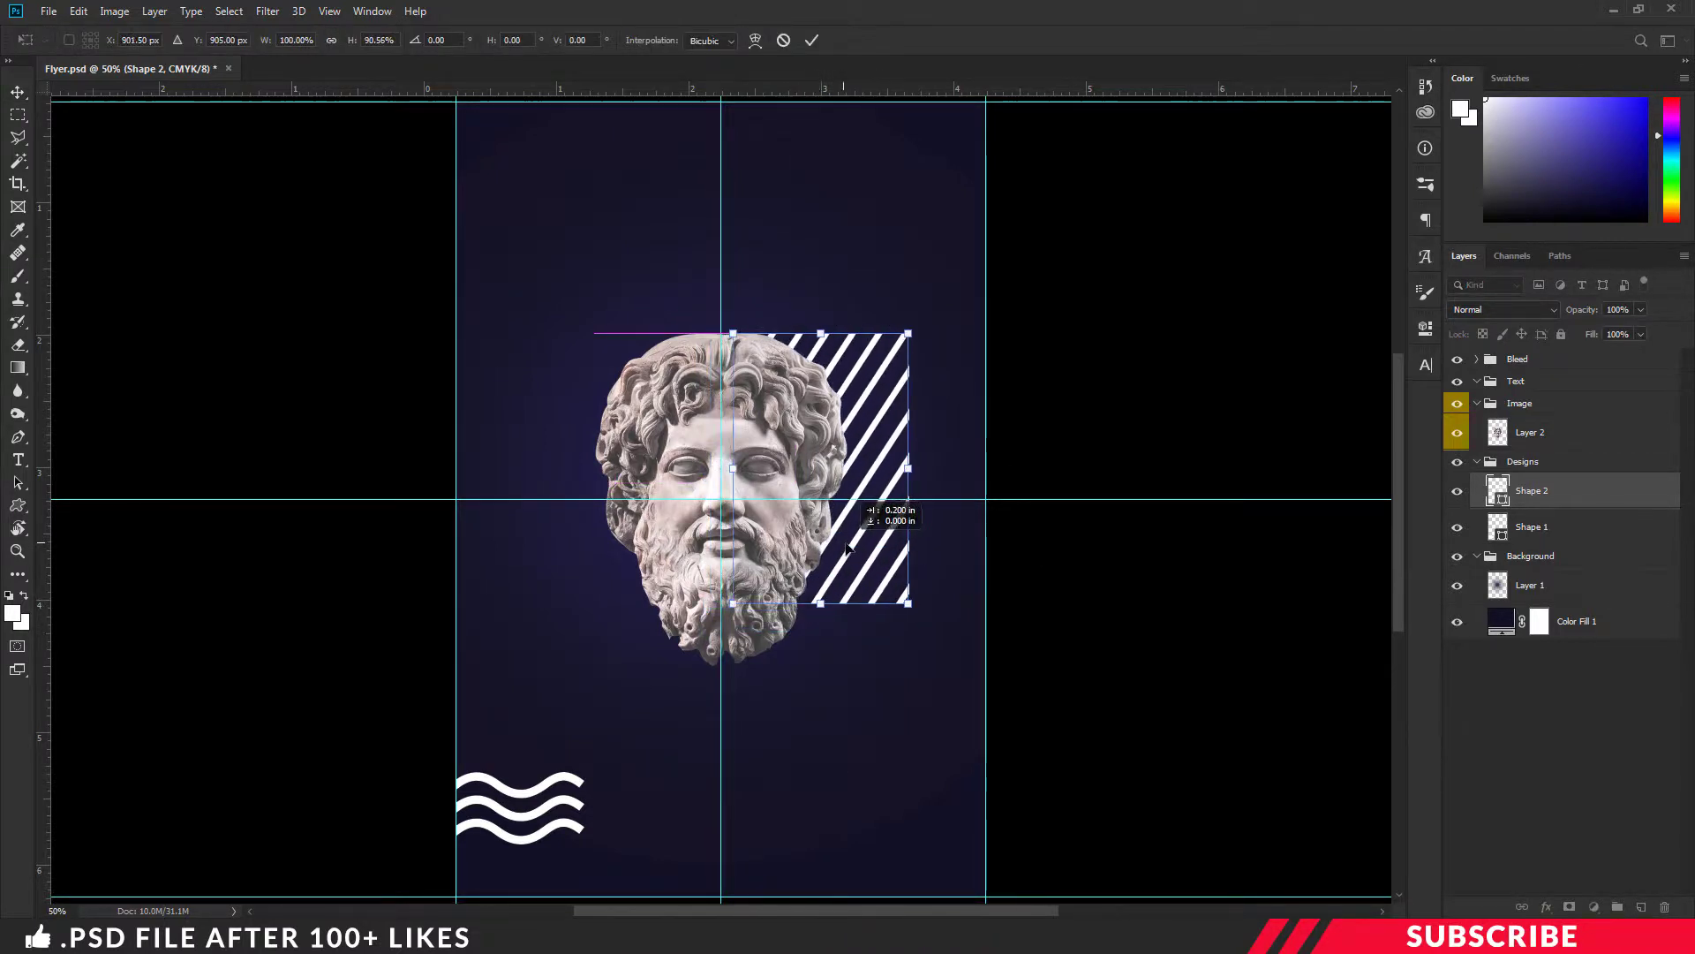
key(Return)
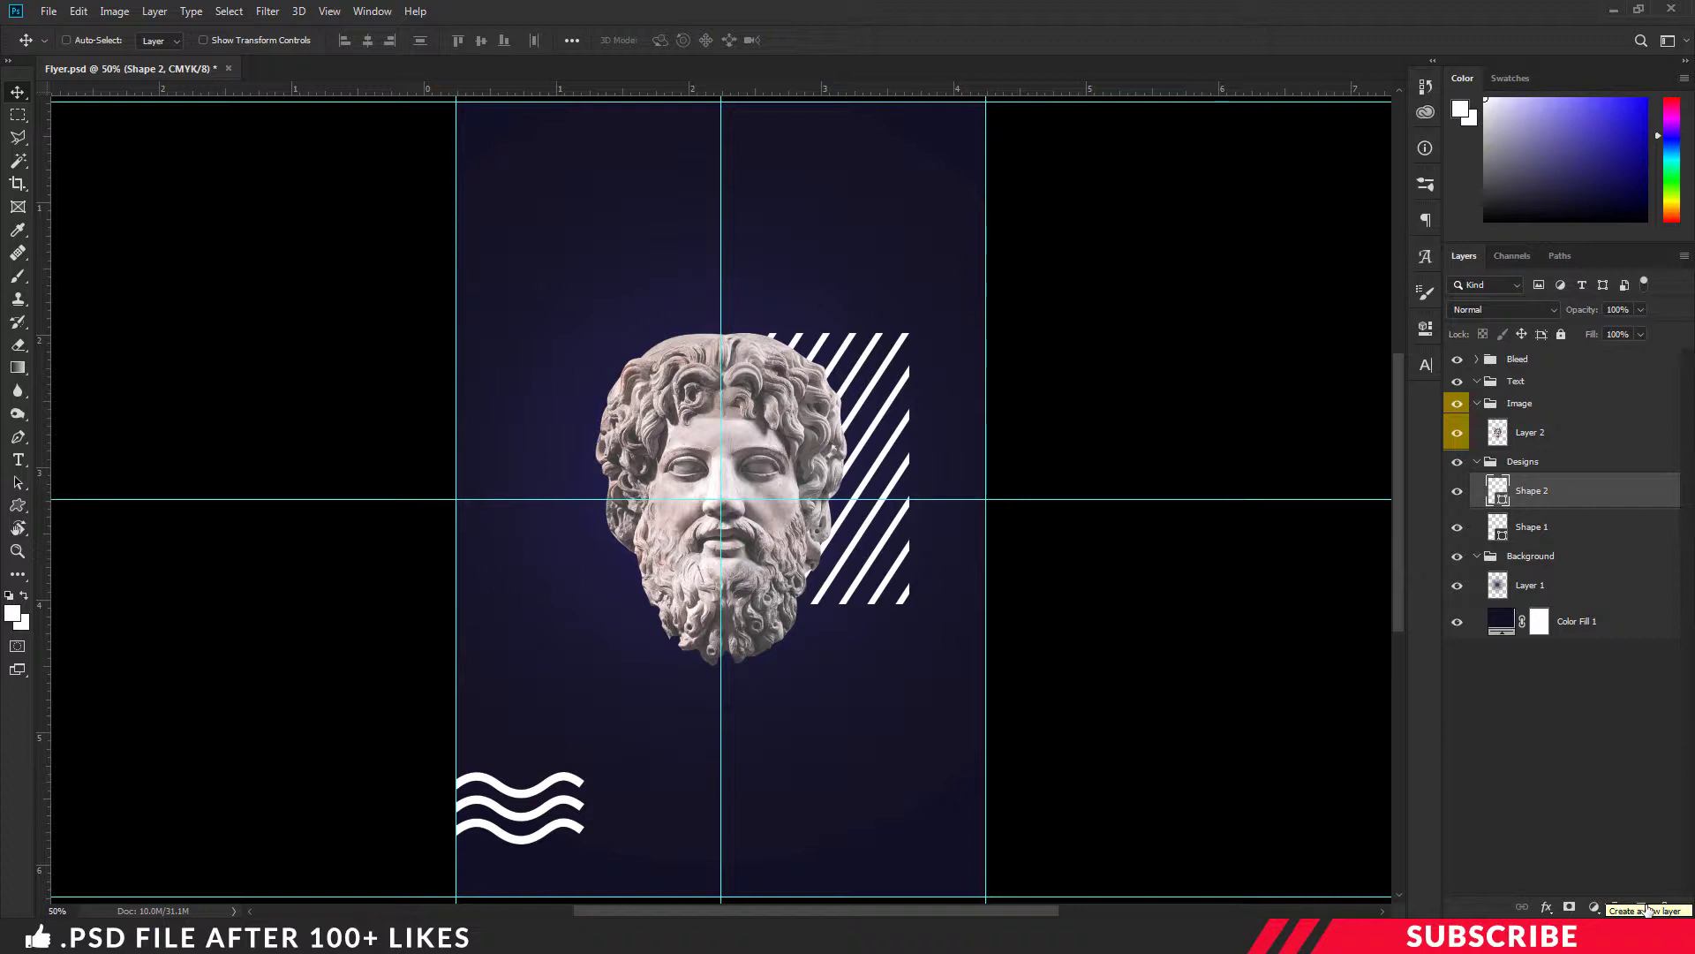
Draw a small white three-sided polygon on a new layer left of the statue head.
click(1643, 908)
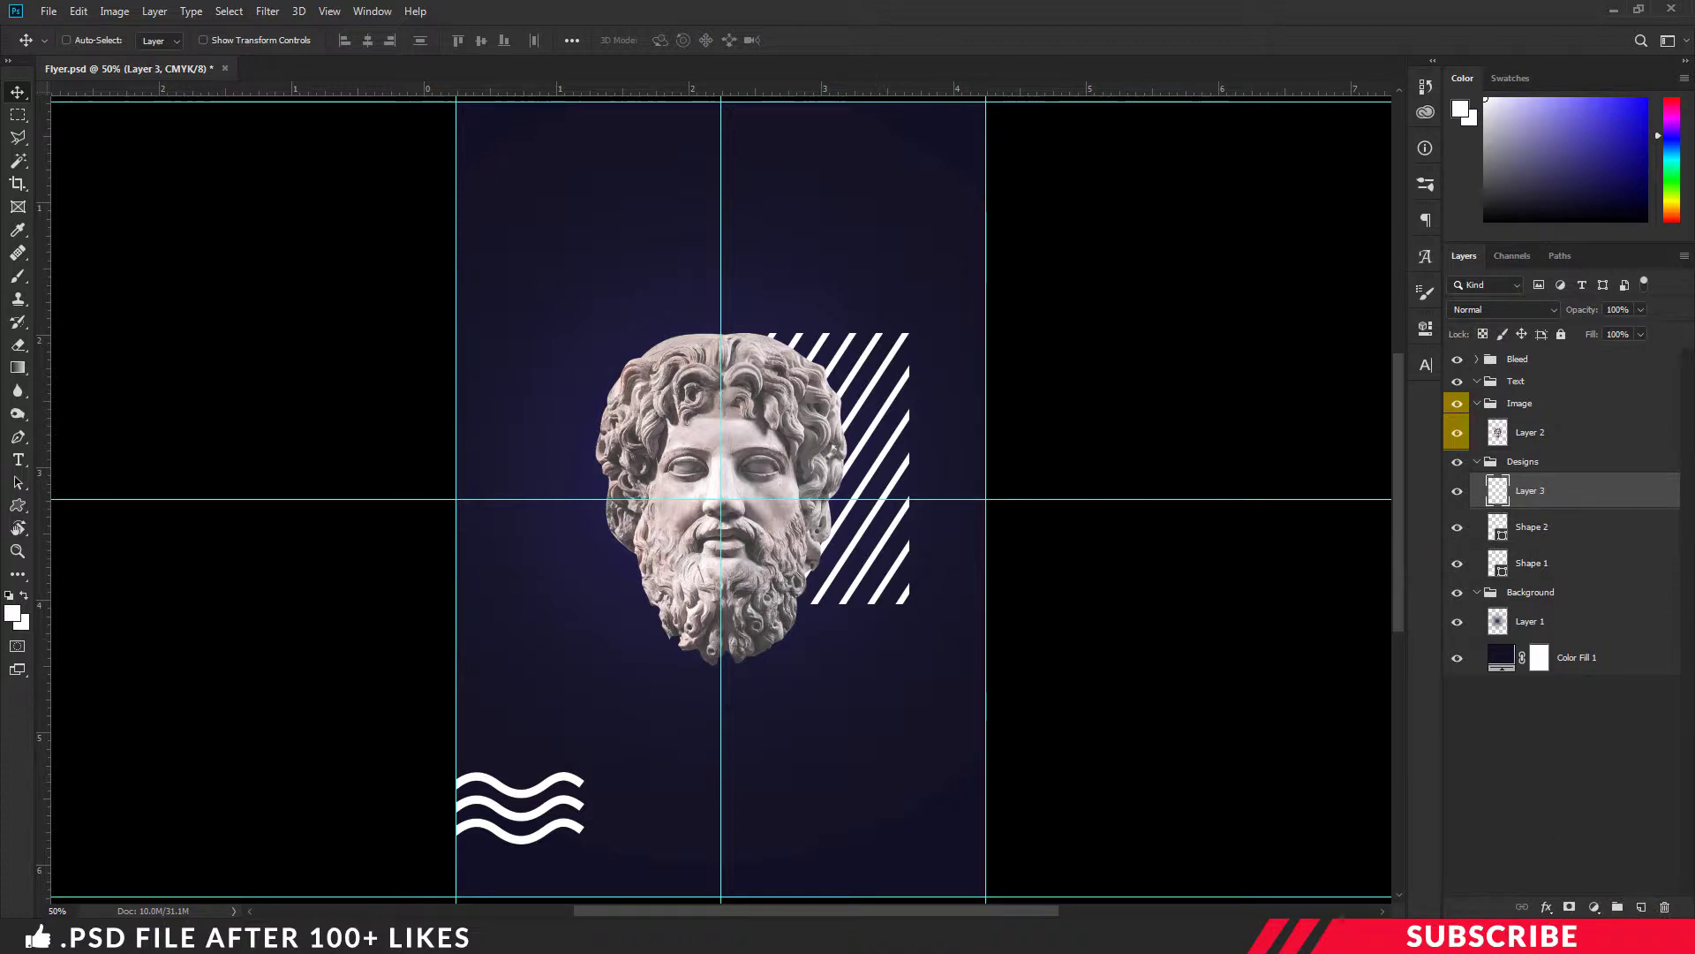
click(12, 613)
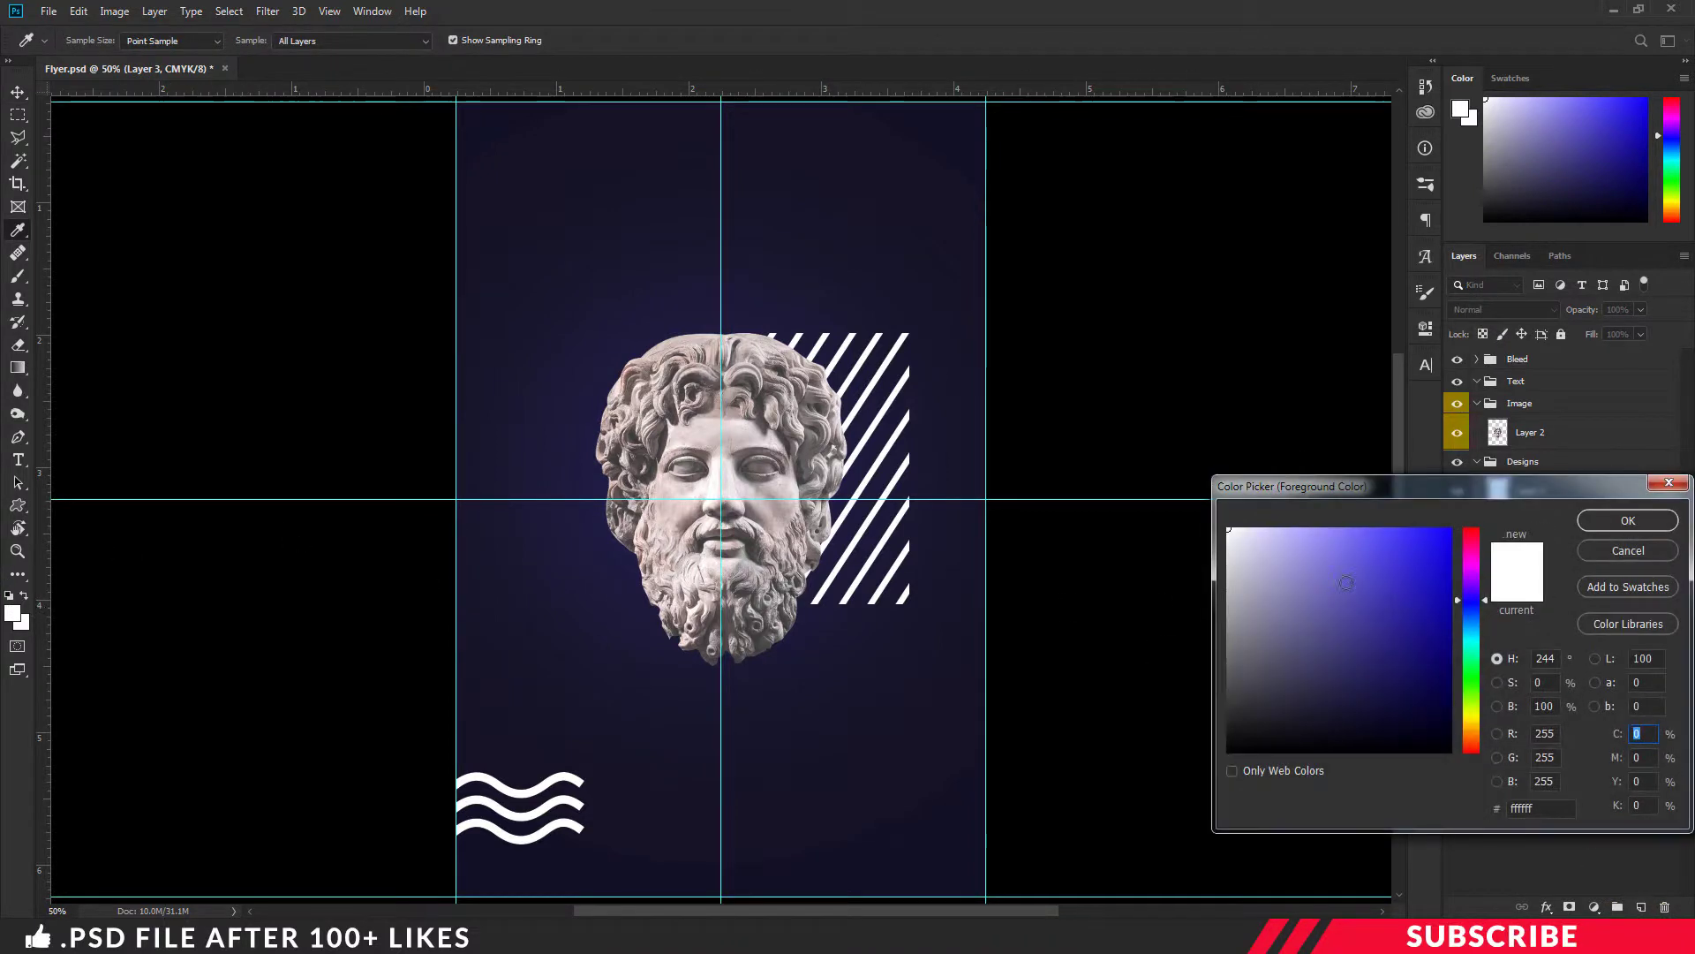
click(1599, 517)
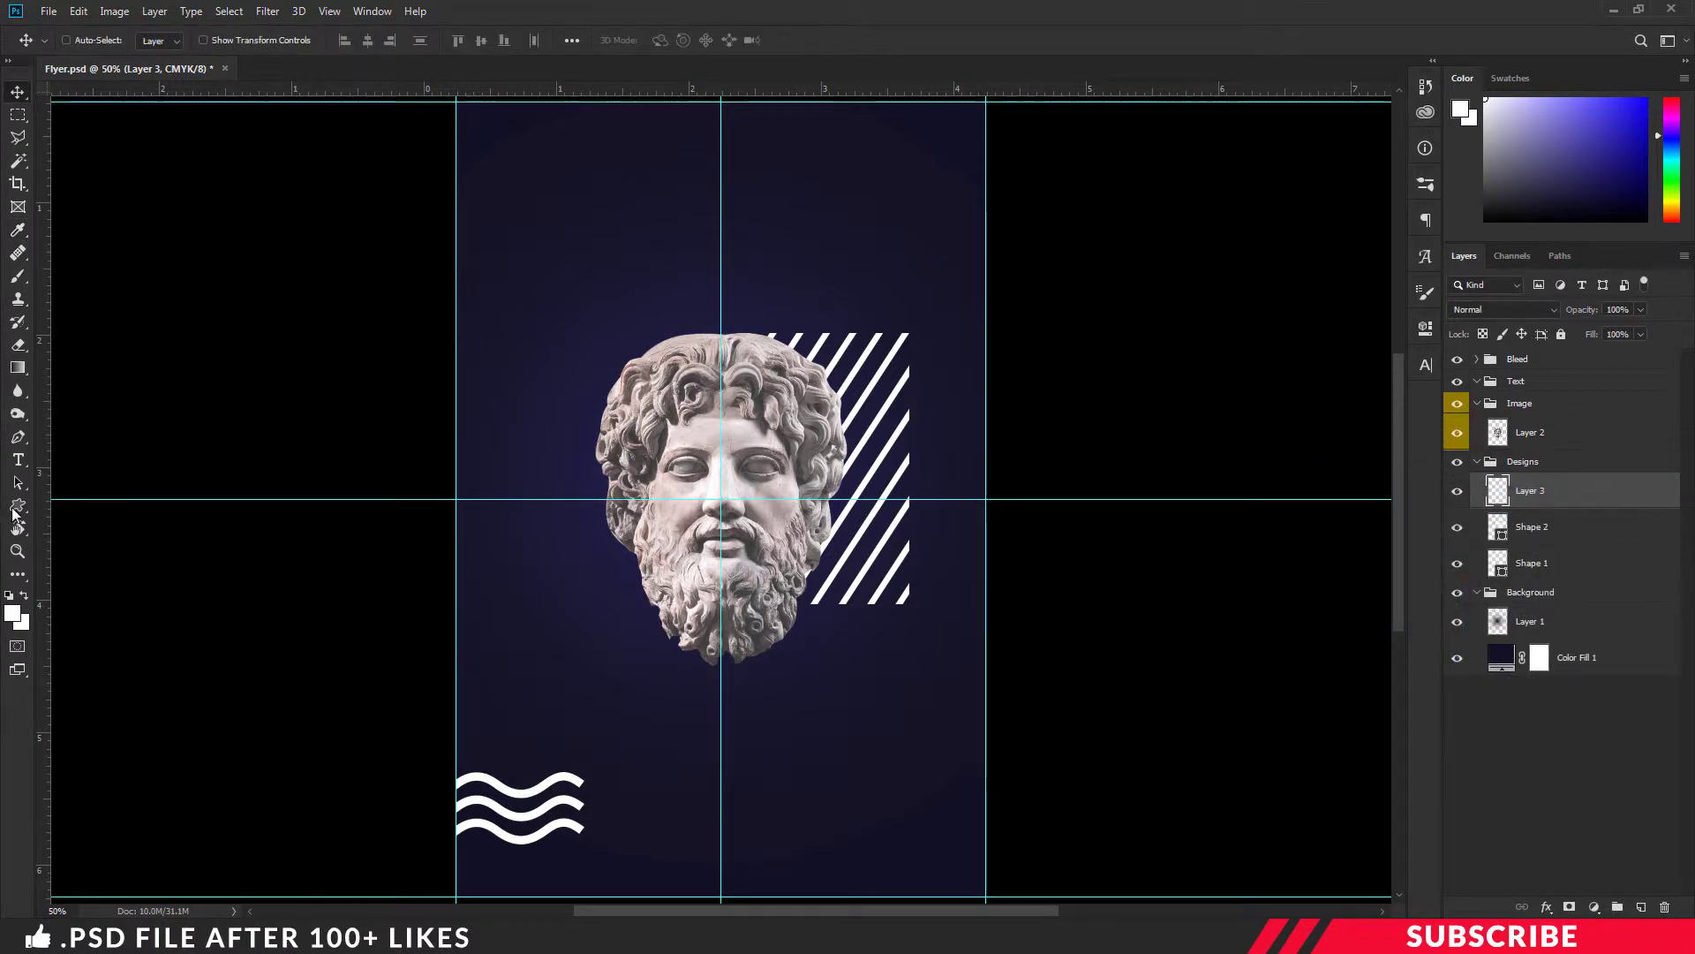
click(16, 508)
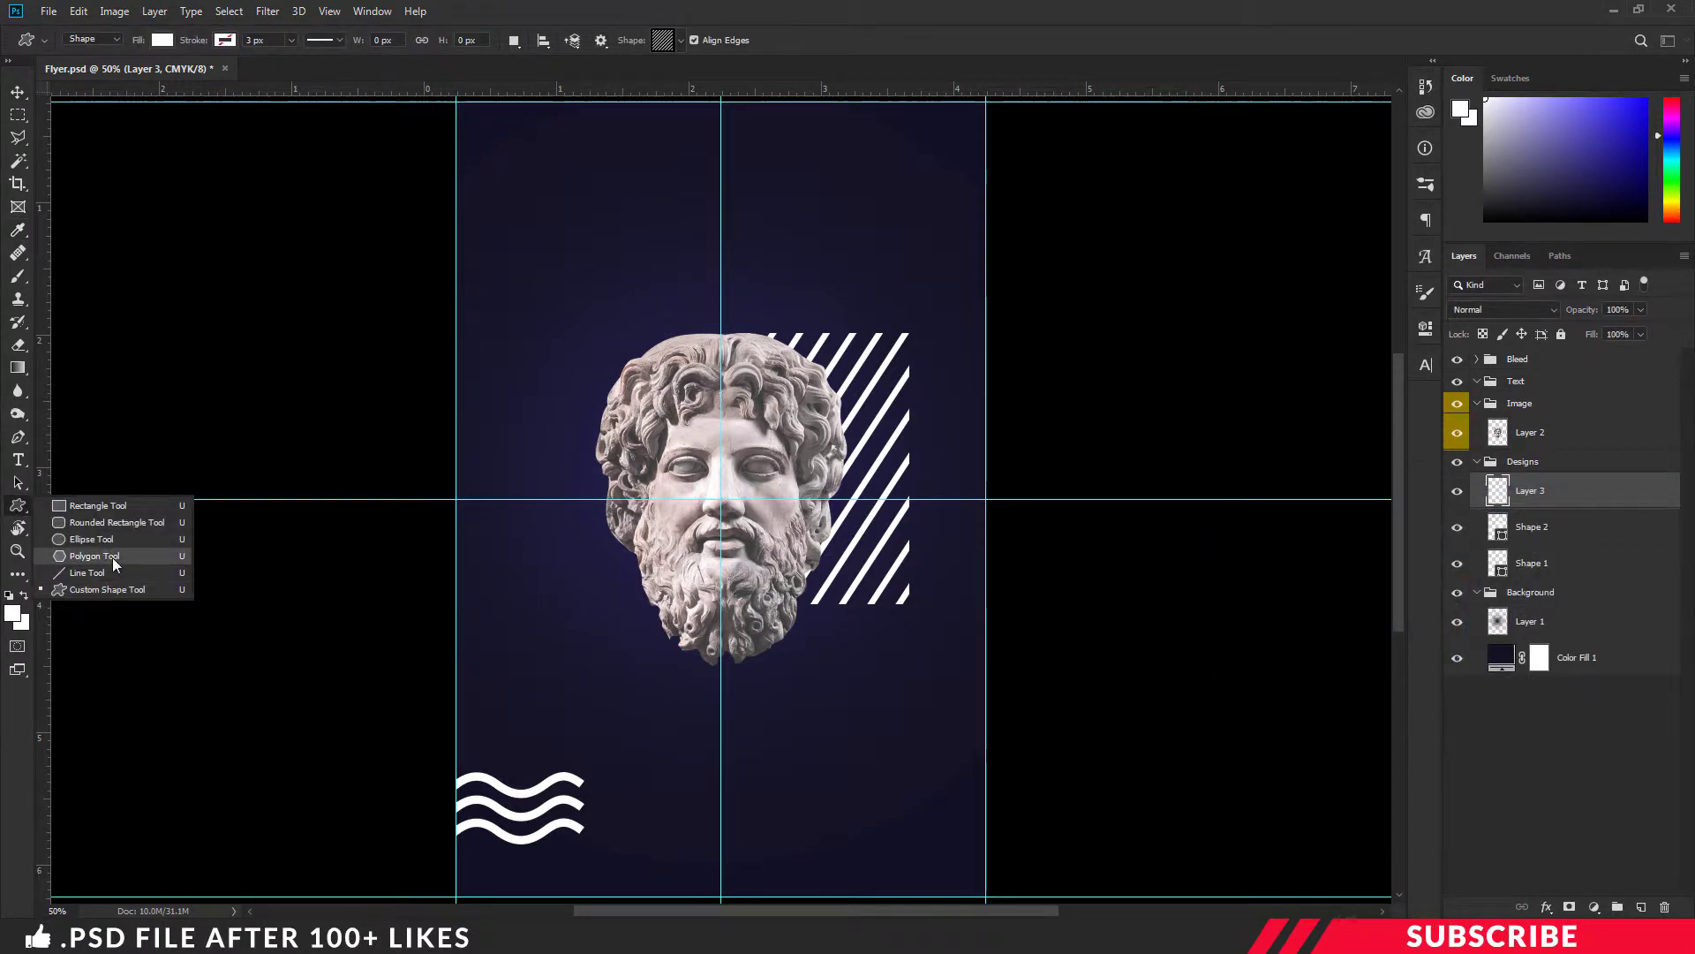
click(113, 558)
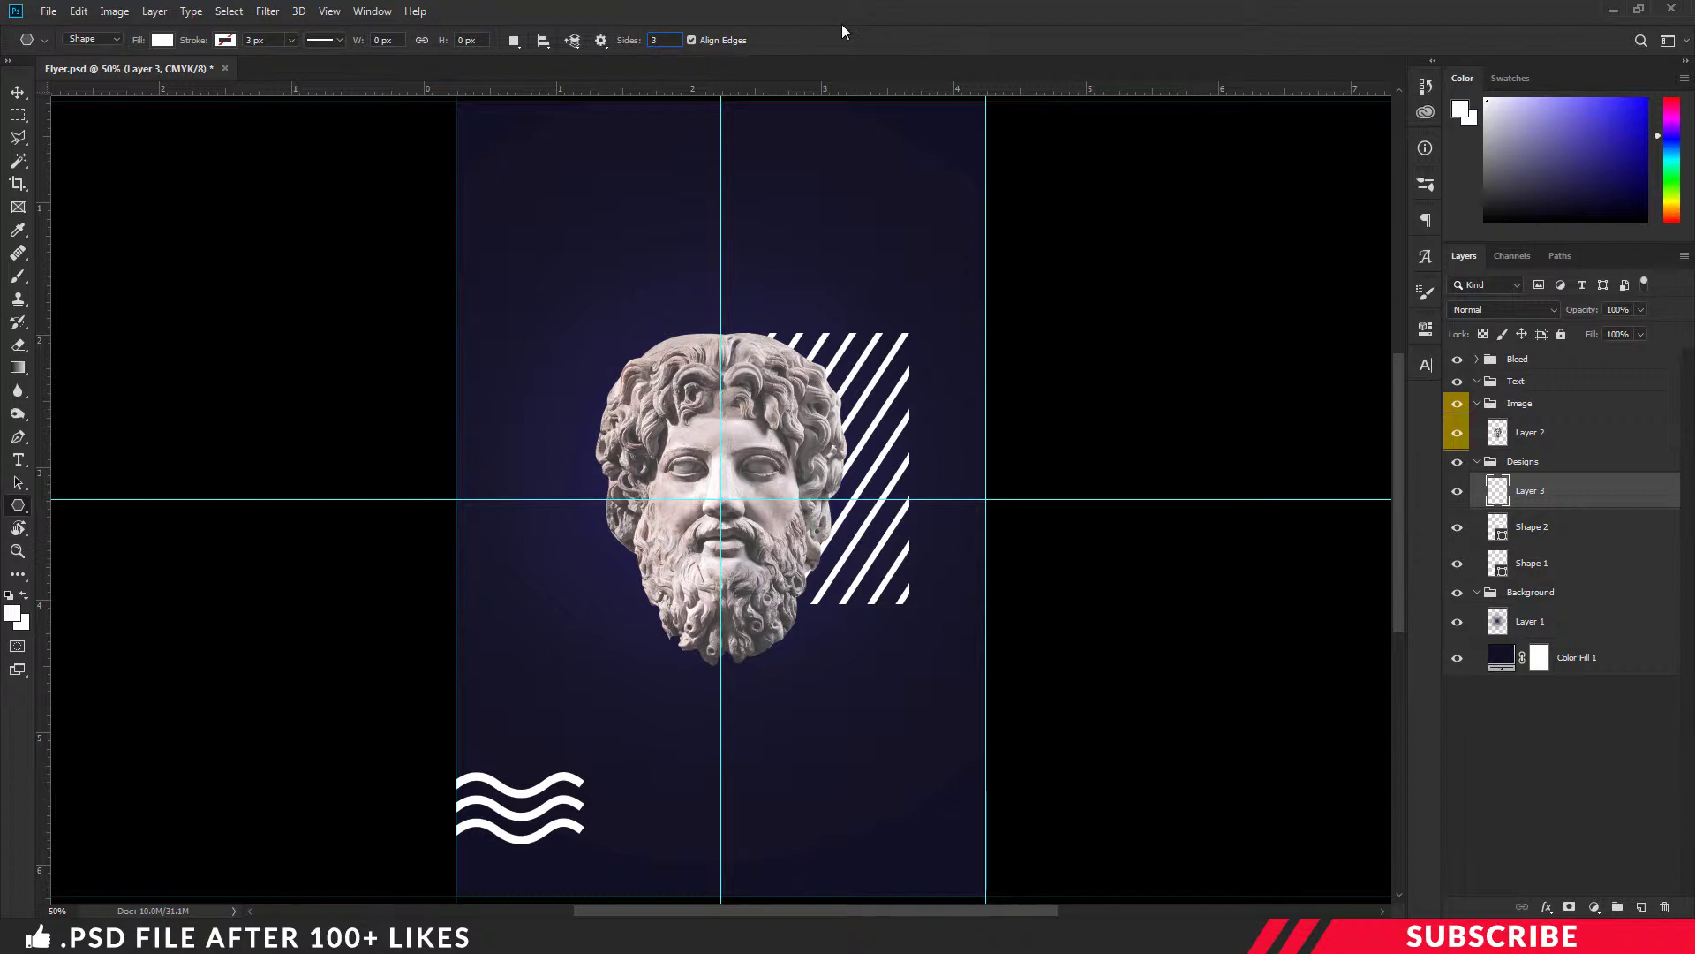
key(Return)
drag(517, 395, 536, 429)
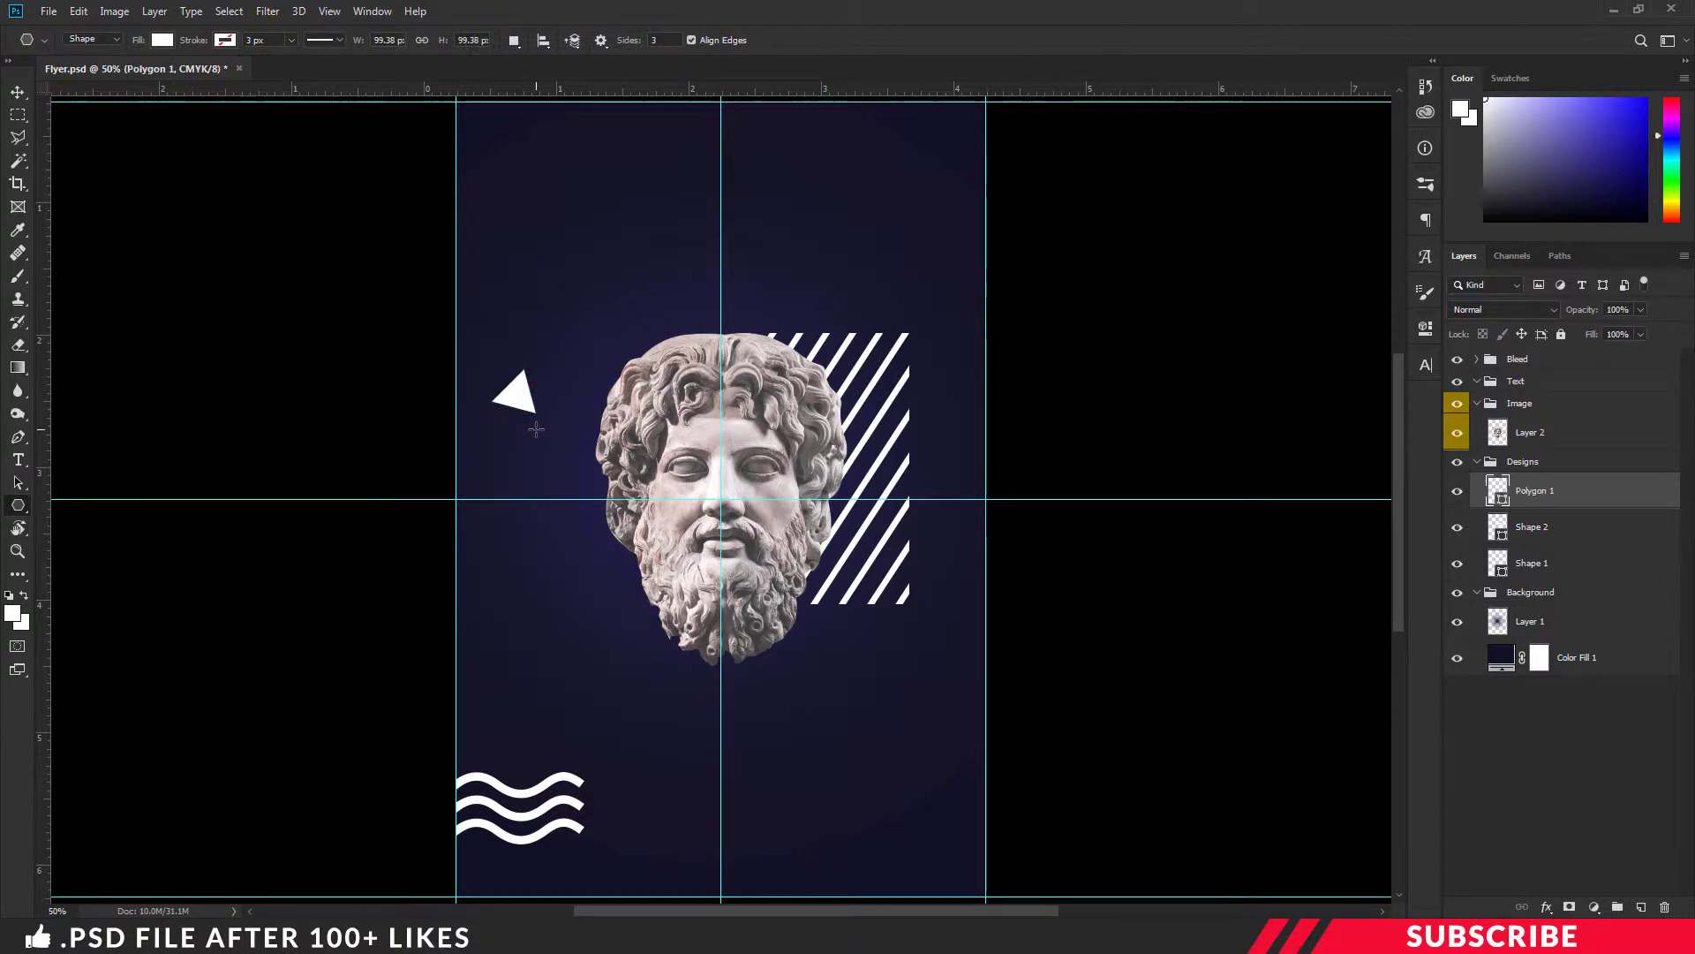
Rotate the triangle slightly and nudge it right and down.
key(ctrl+plus)
key(ctrl+t)
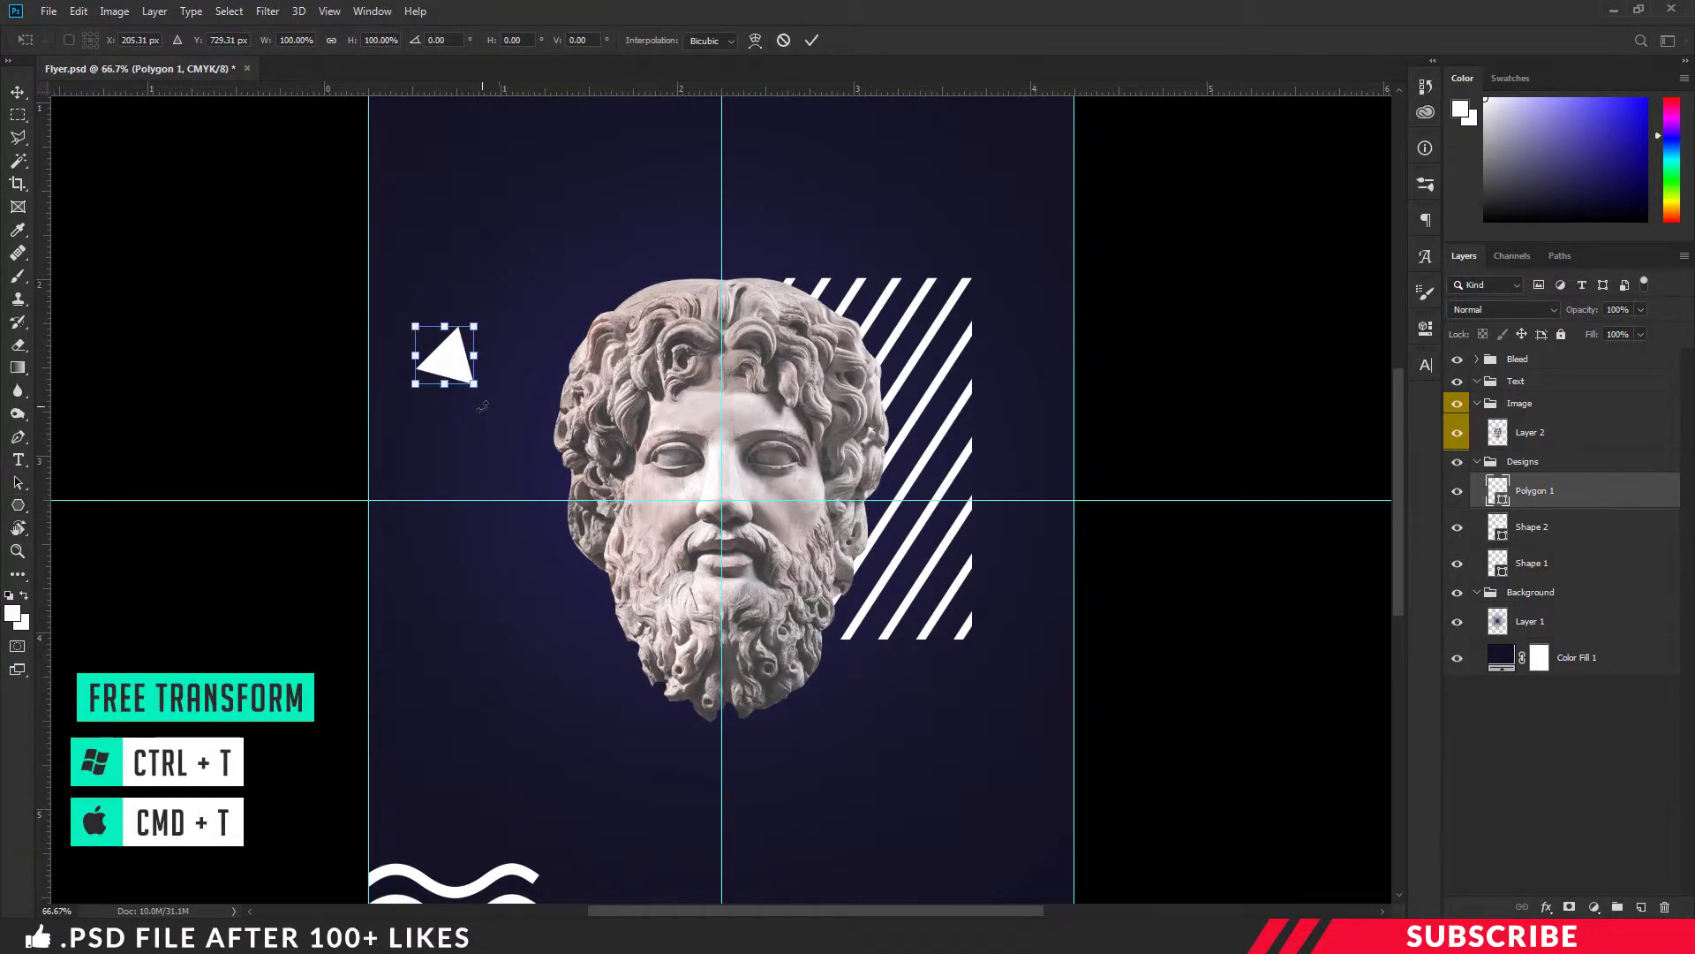
mouse_move(488, 406)
mouse_down()
mouse_move(500, 392)
mouse_move(394, 383)
mouse_up()
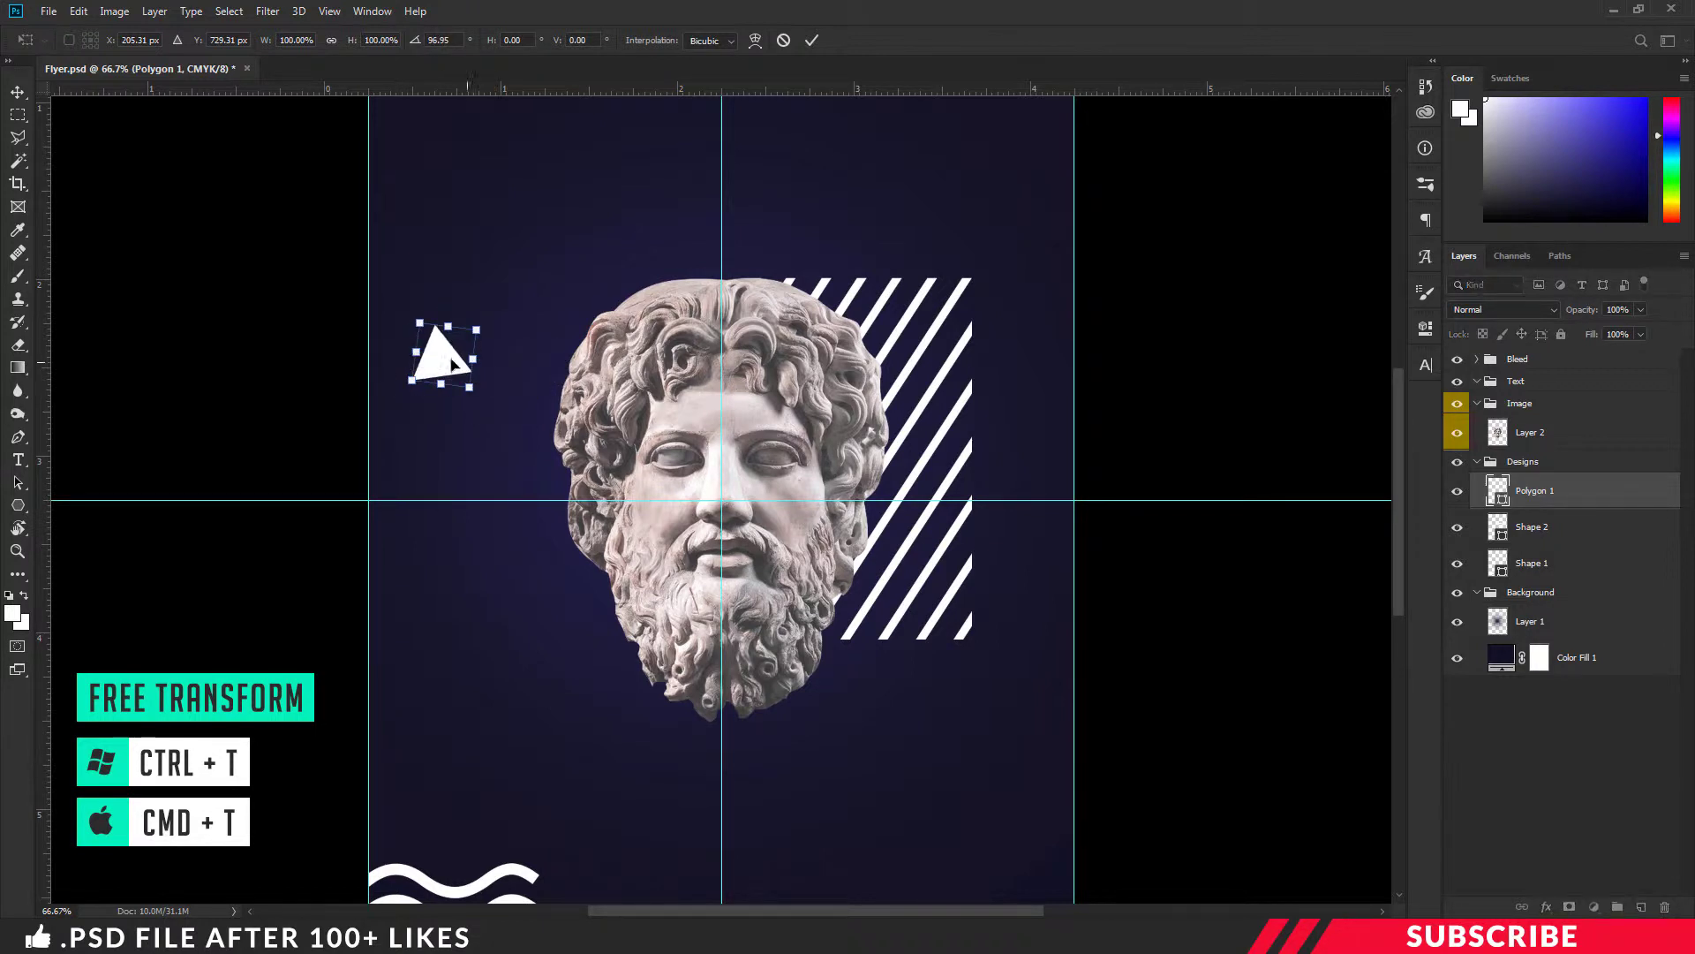
drag(451, 364, 471, 380)
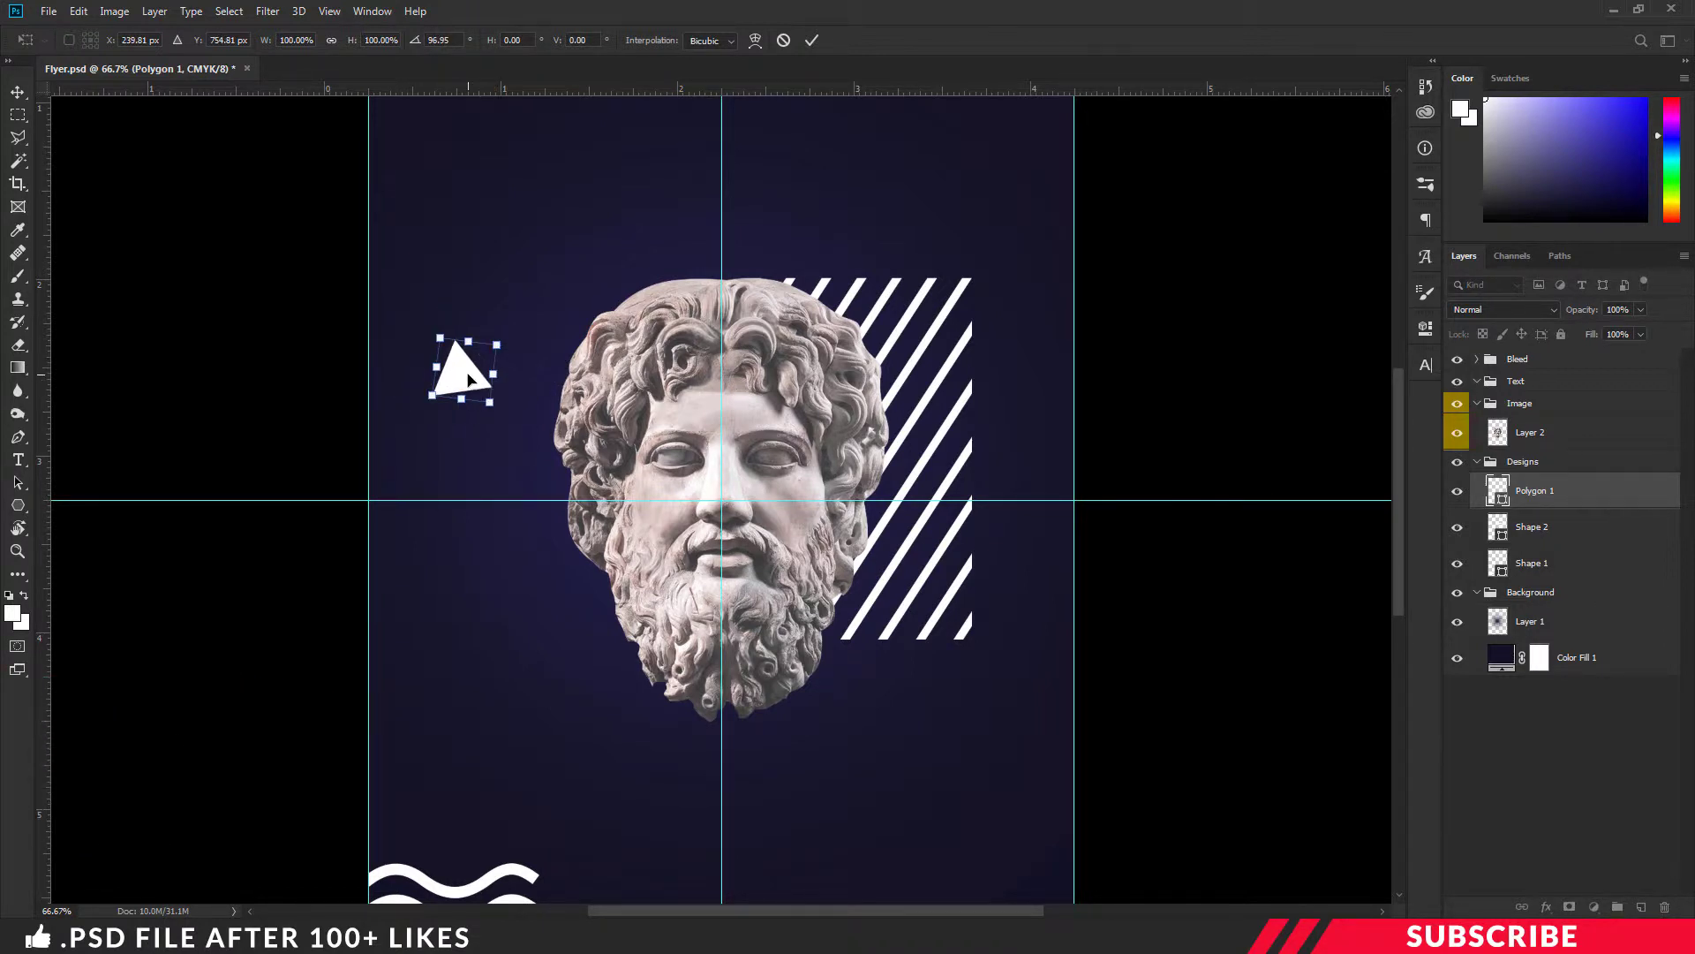
key(Return)
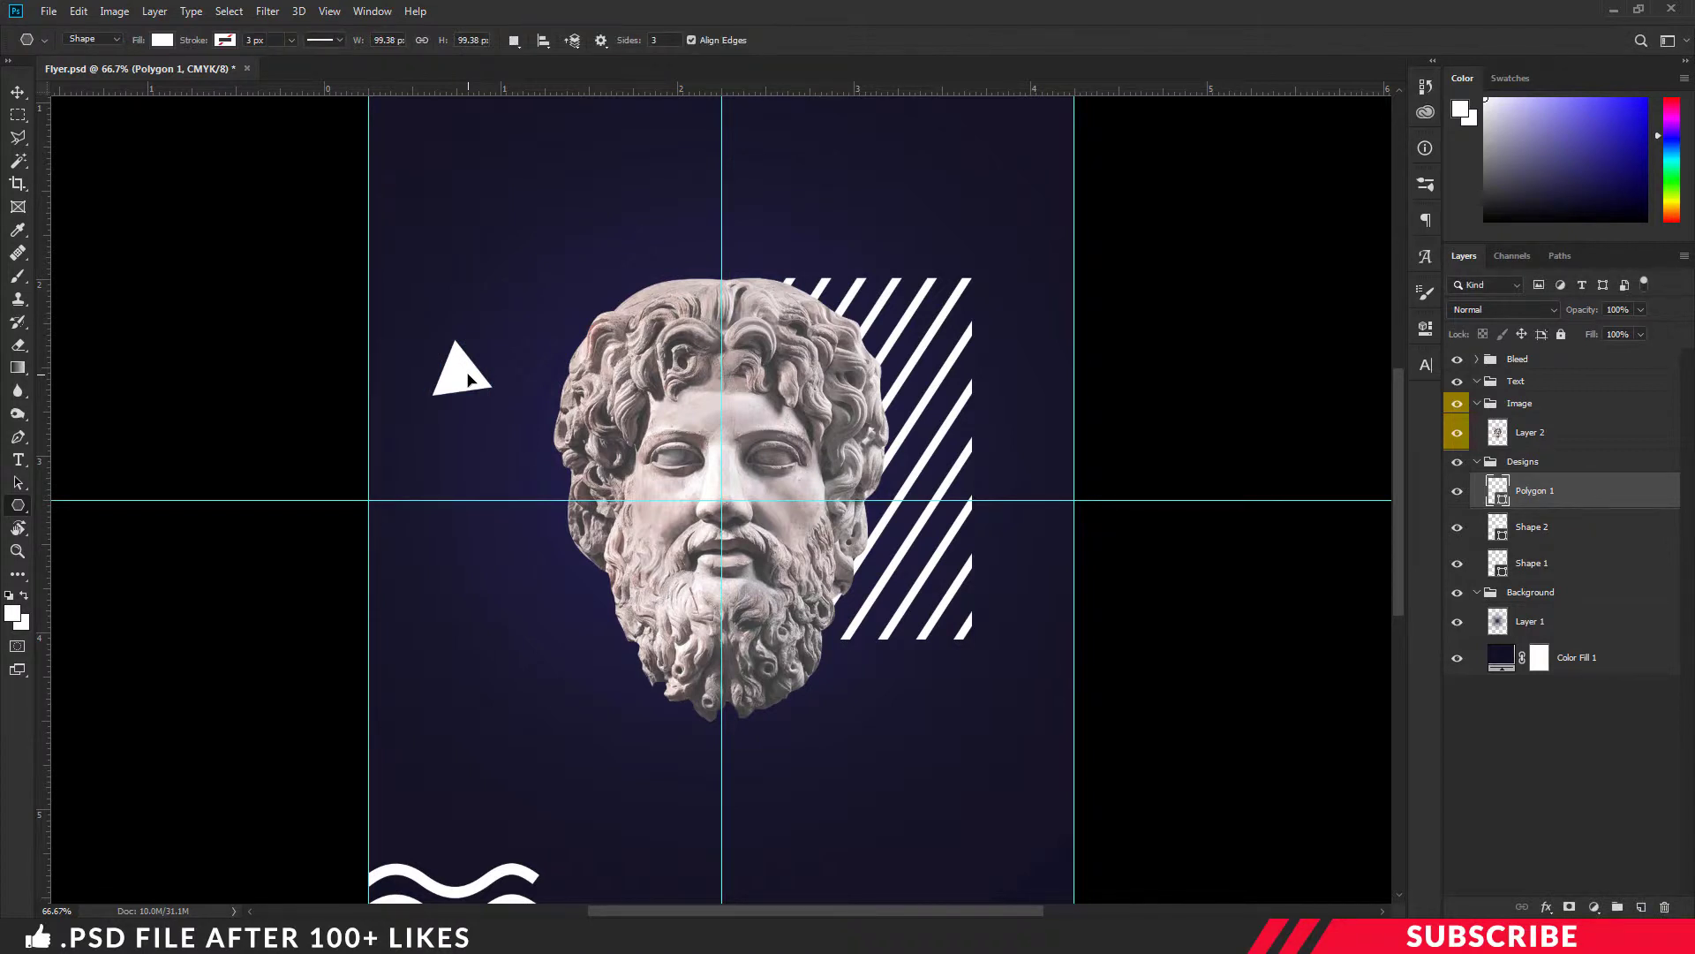
Duplicate the triangle, shrink and rotate the copies, and place them below and above the original.
key(ctrl+j)
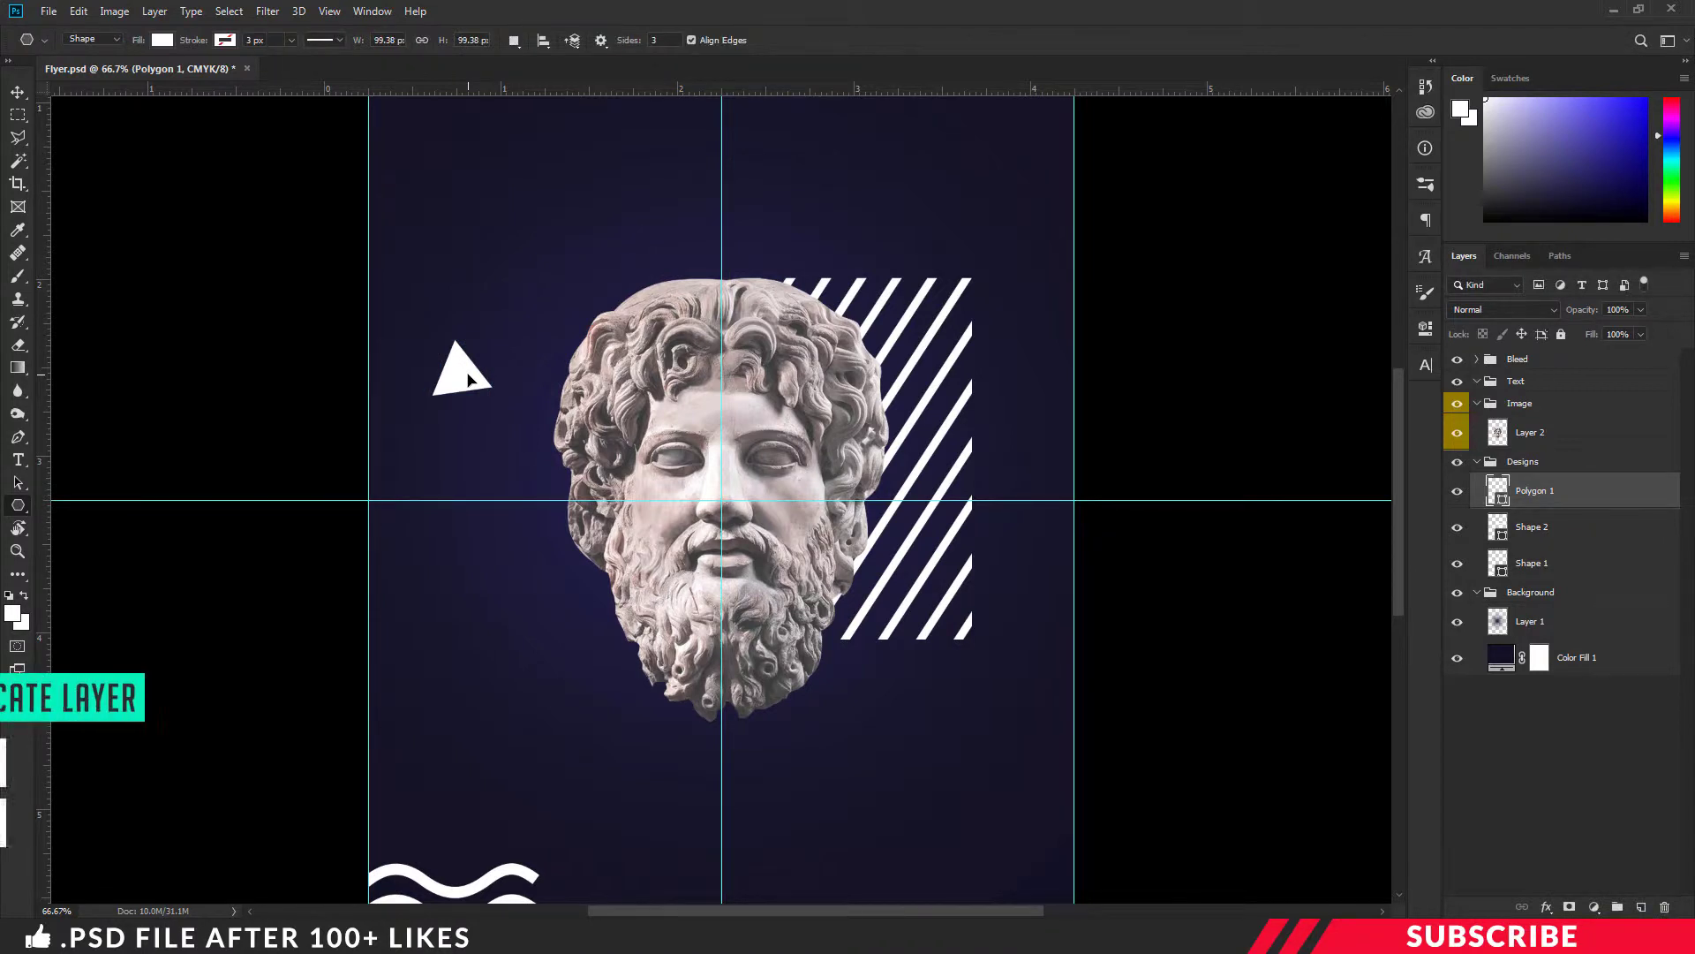
key(v)
drag(467, 405, 469, 459)
key(ctrl+t)
key(Return)
key(ctrl+t)
key(Return)
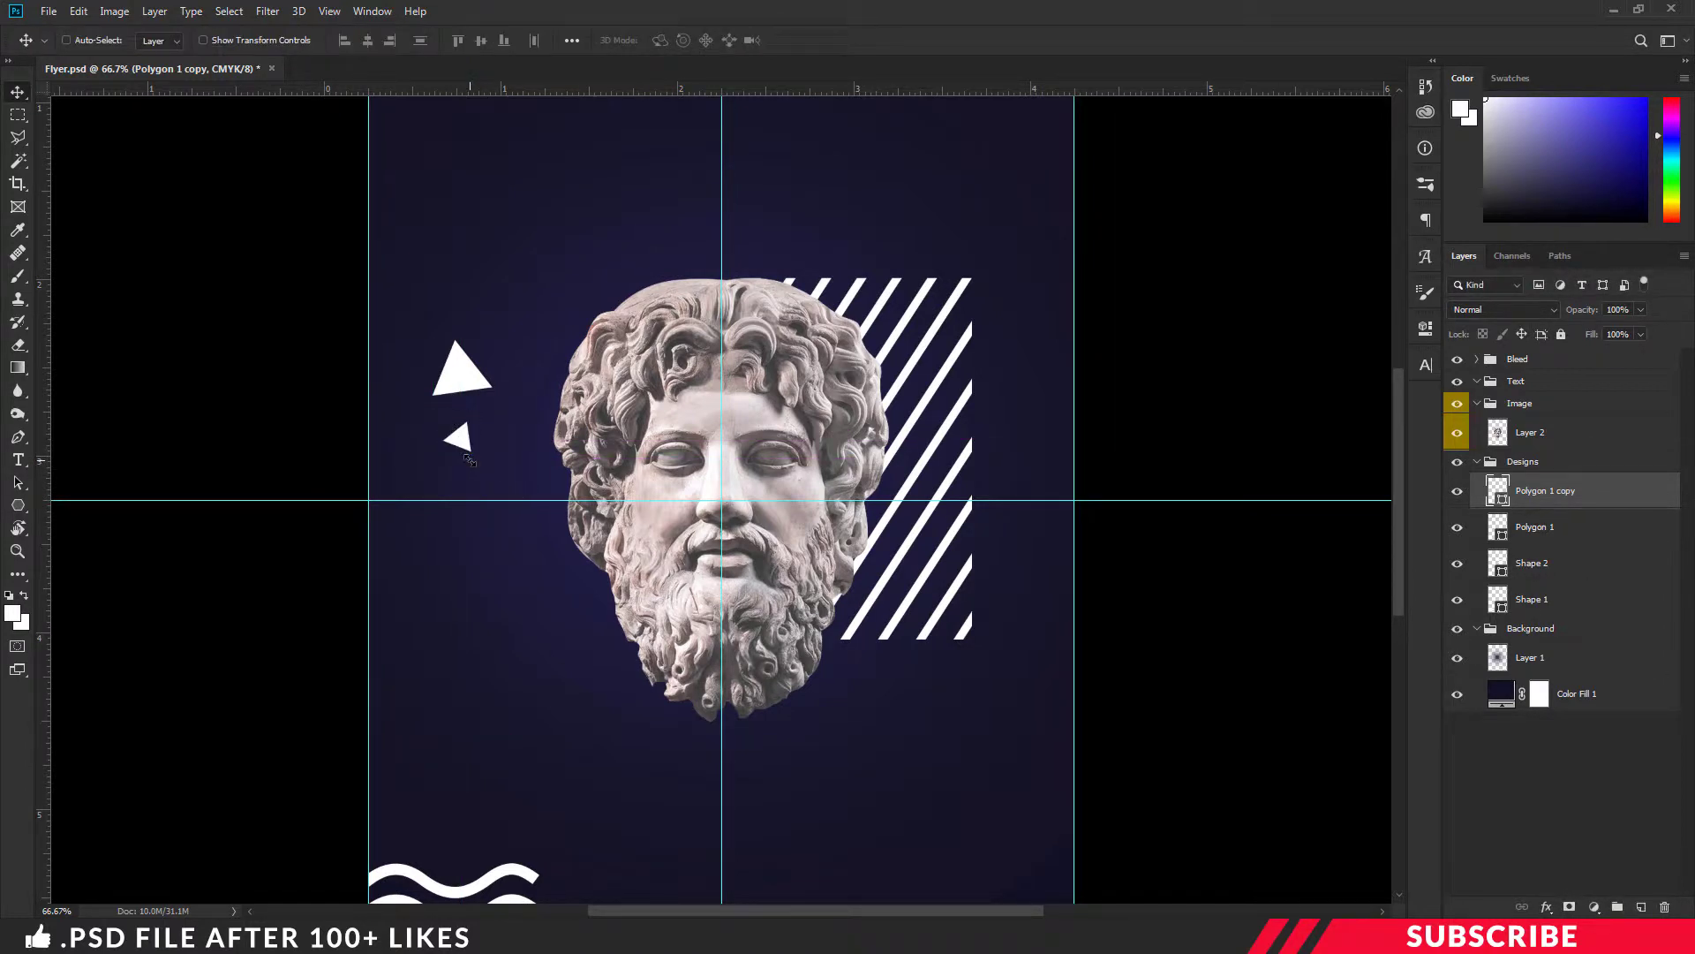
mouse_move(478, 445)
mouse_down()
mouse_move(491, 337)
mouse_move(514, 341)
mouse_move(406, 368)
mouse_move(429, 320)
mouse_up()
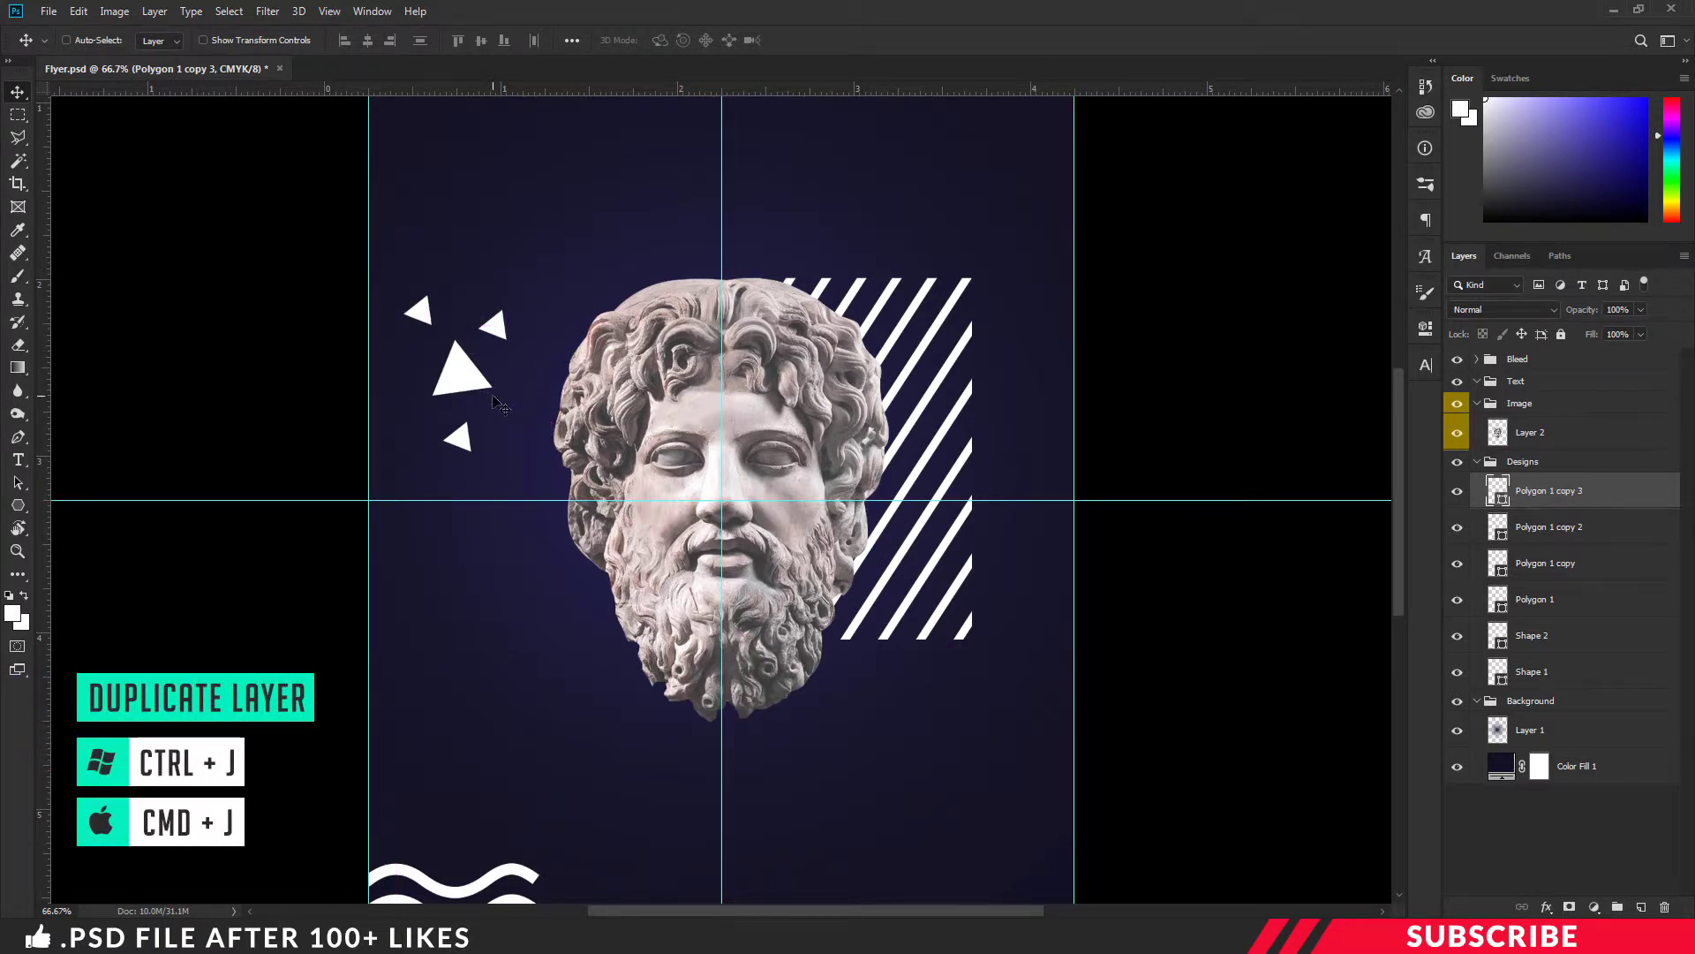
Duplicate another triangle and place it beside the cluster.
key(ctrl+j)
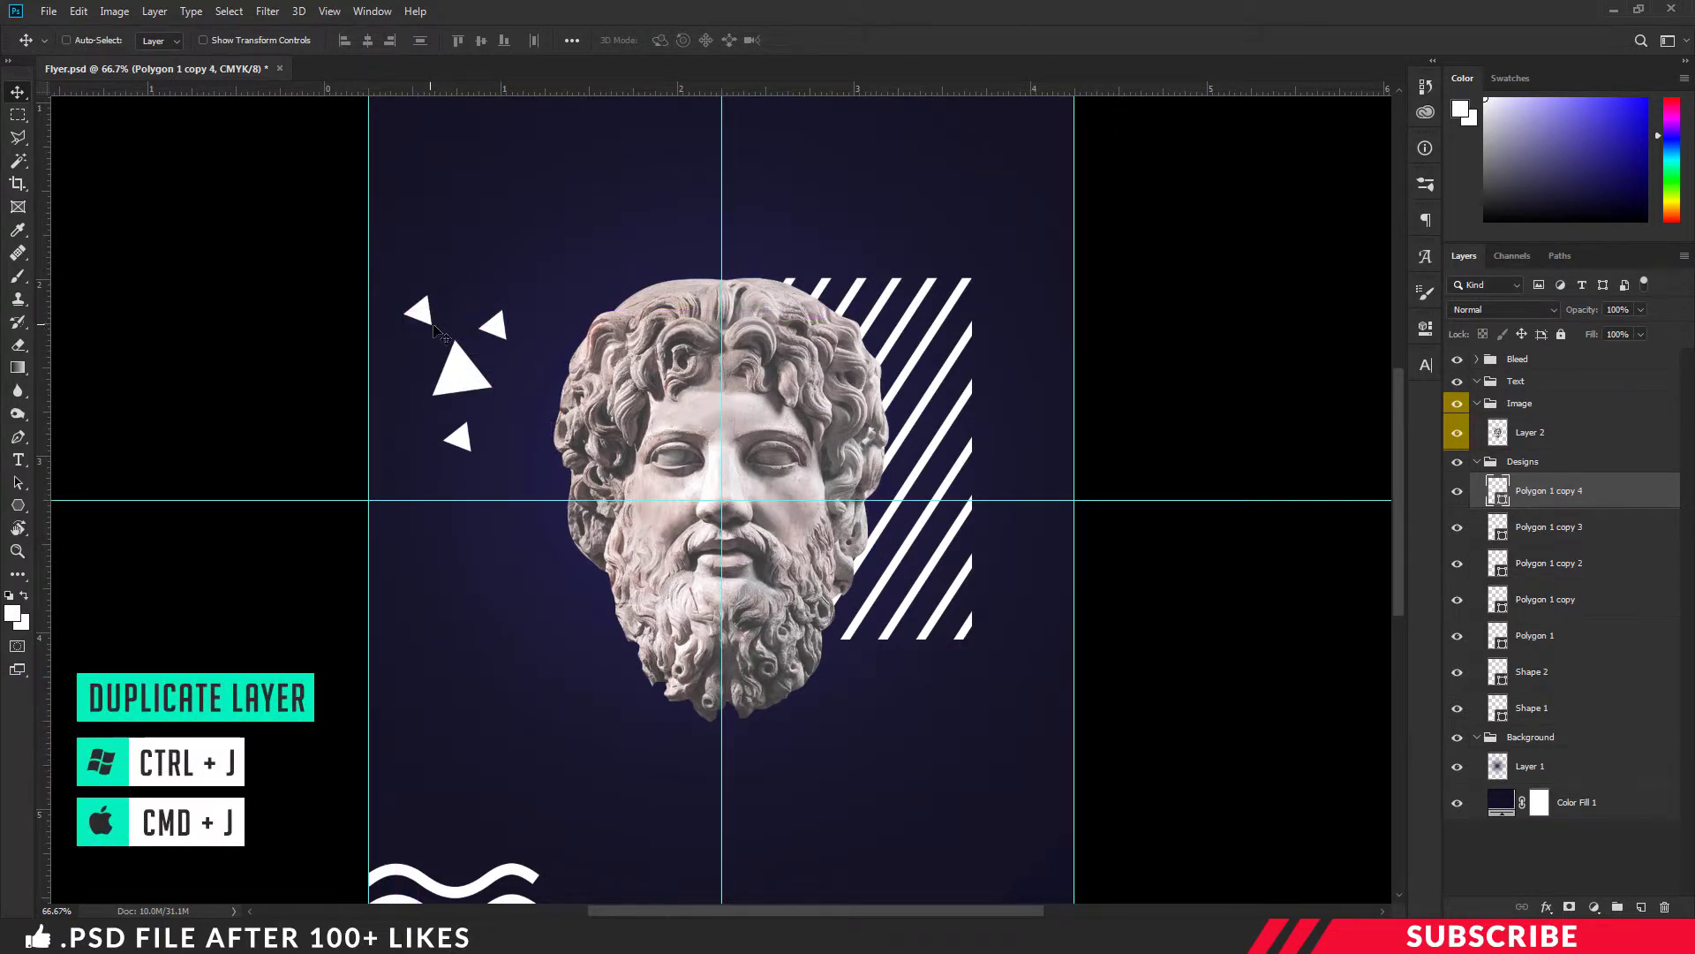
mouse_move(499, 403)
mouse_down()
mouse_move(401, 415)
mouse_move(521, 433)
mouse_up()
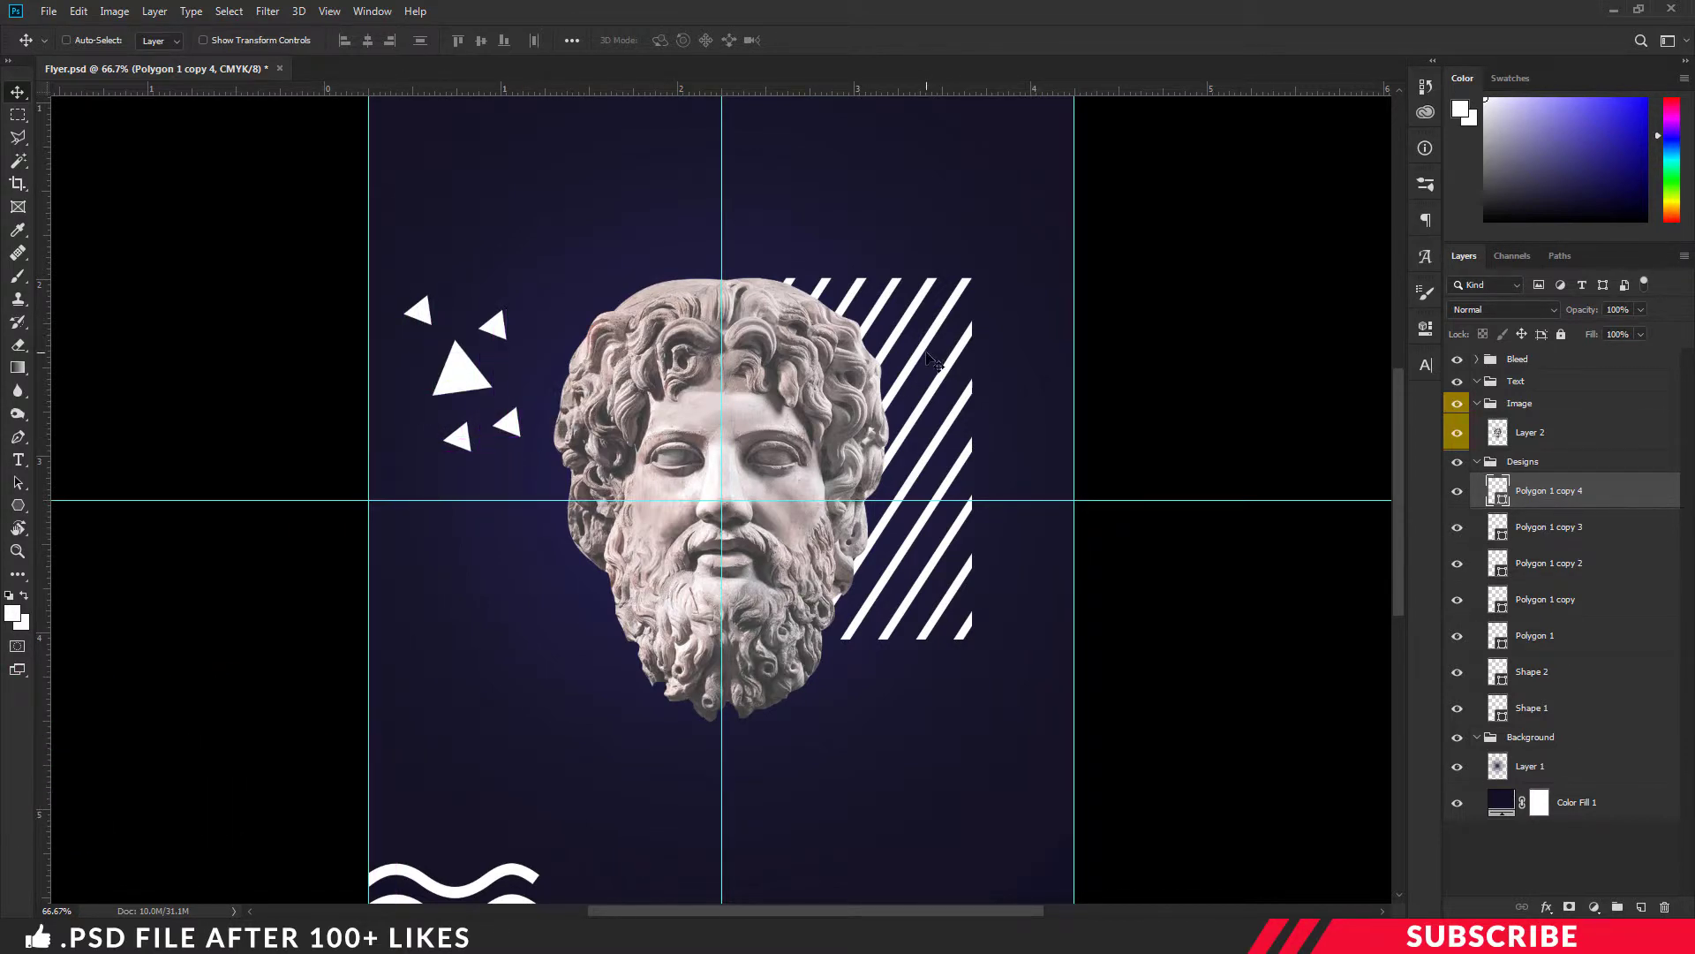
key(ctrl+minus)
key(ctrl+plus)
Add a new layer above the statue head and set the foreground colour to #ed1c24.
click(1594, 443)
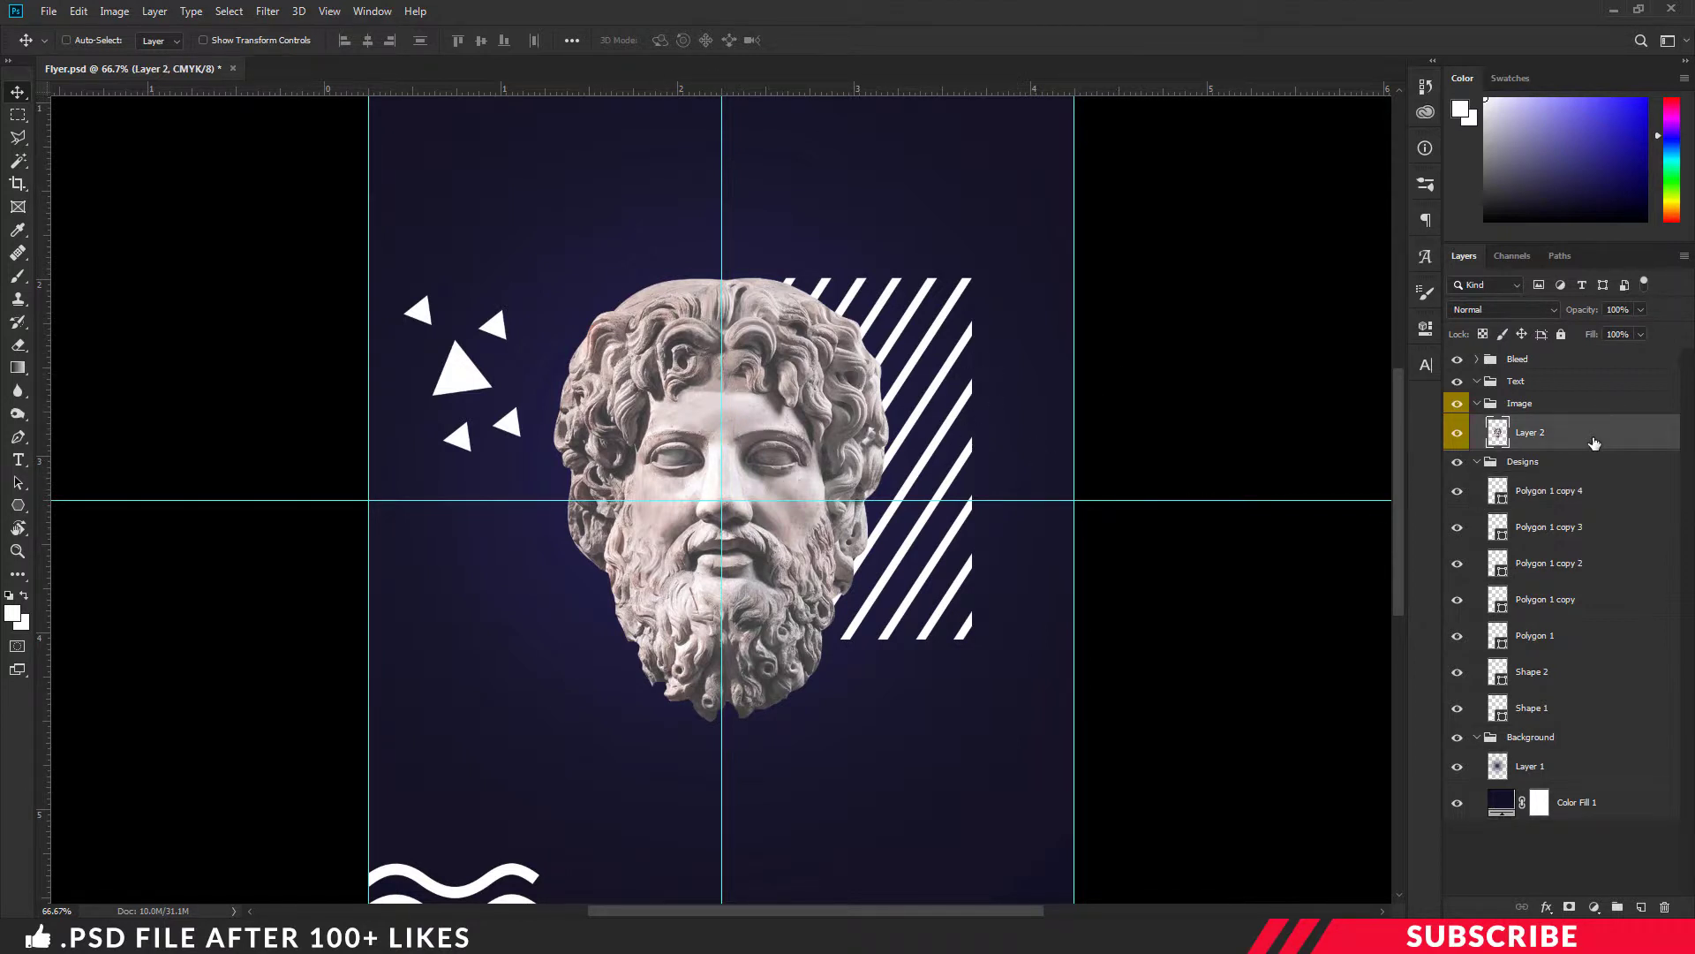
click(1640, 906)
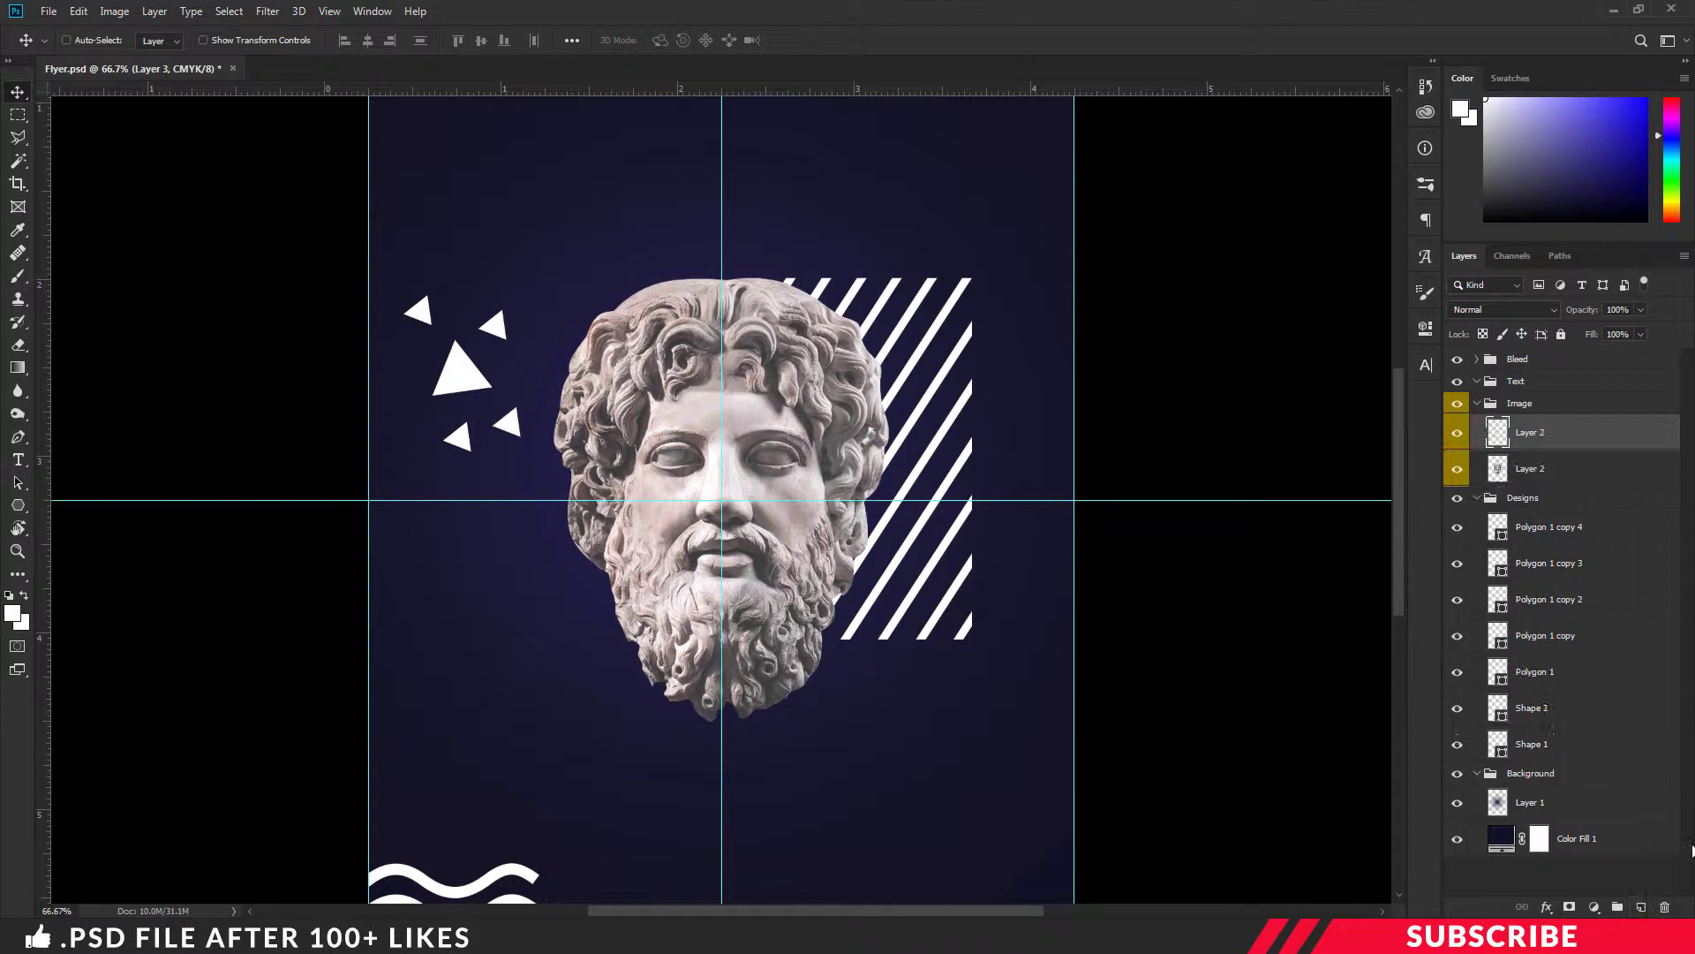
click(17, 616)
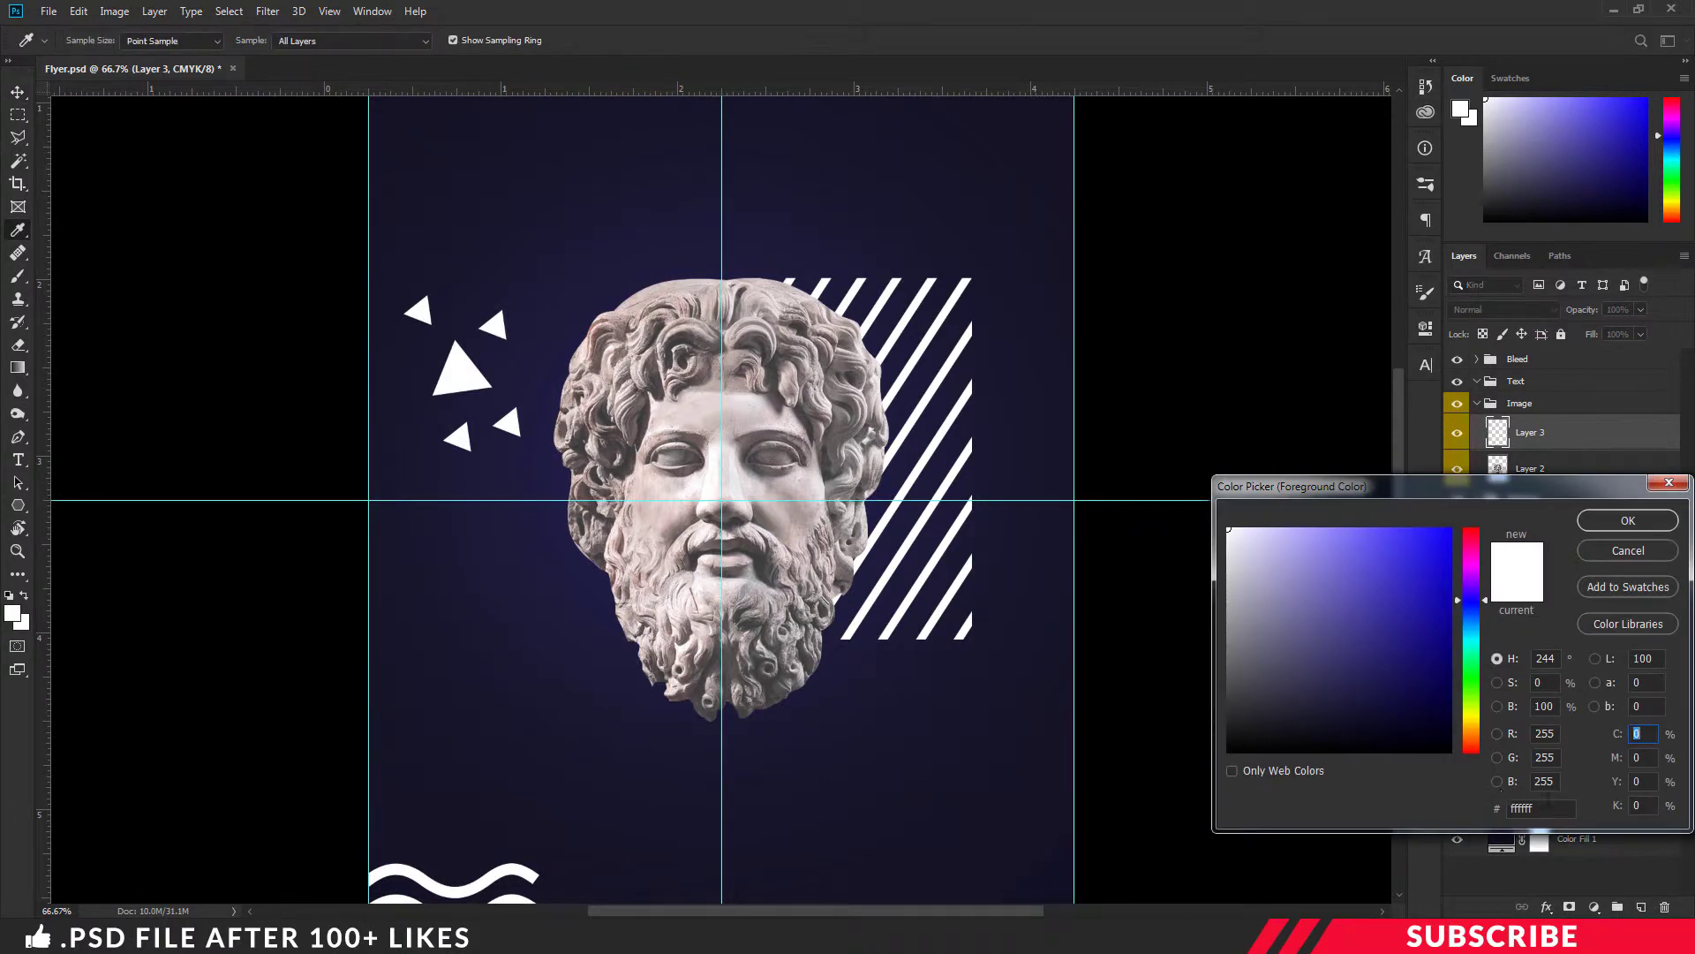
click(1542, 807)
text(e)
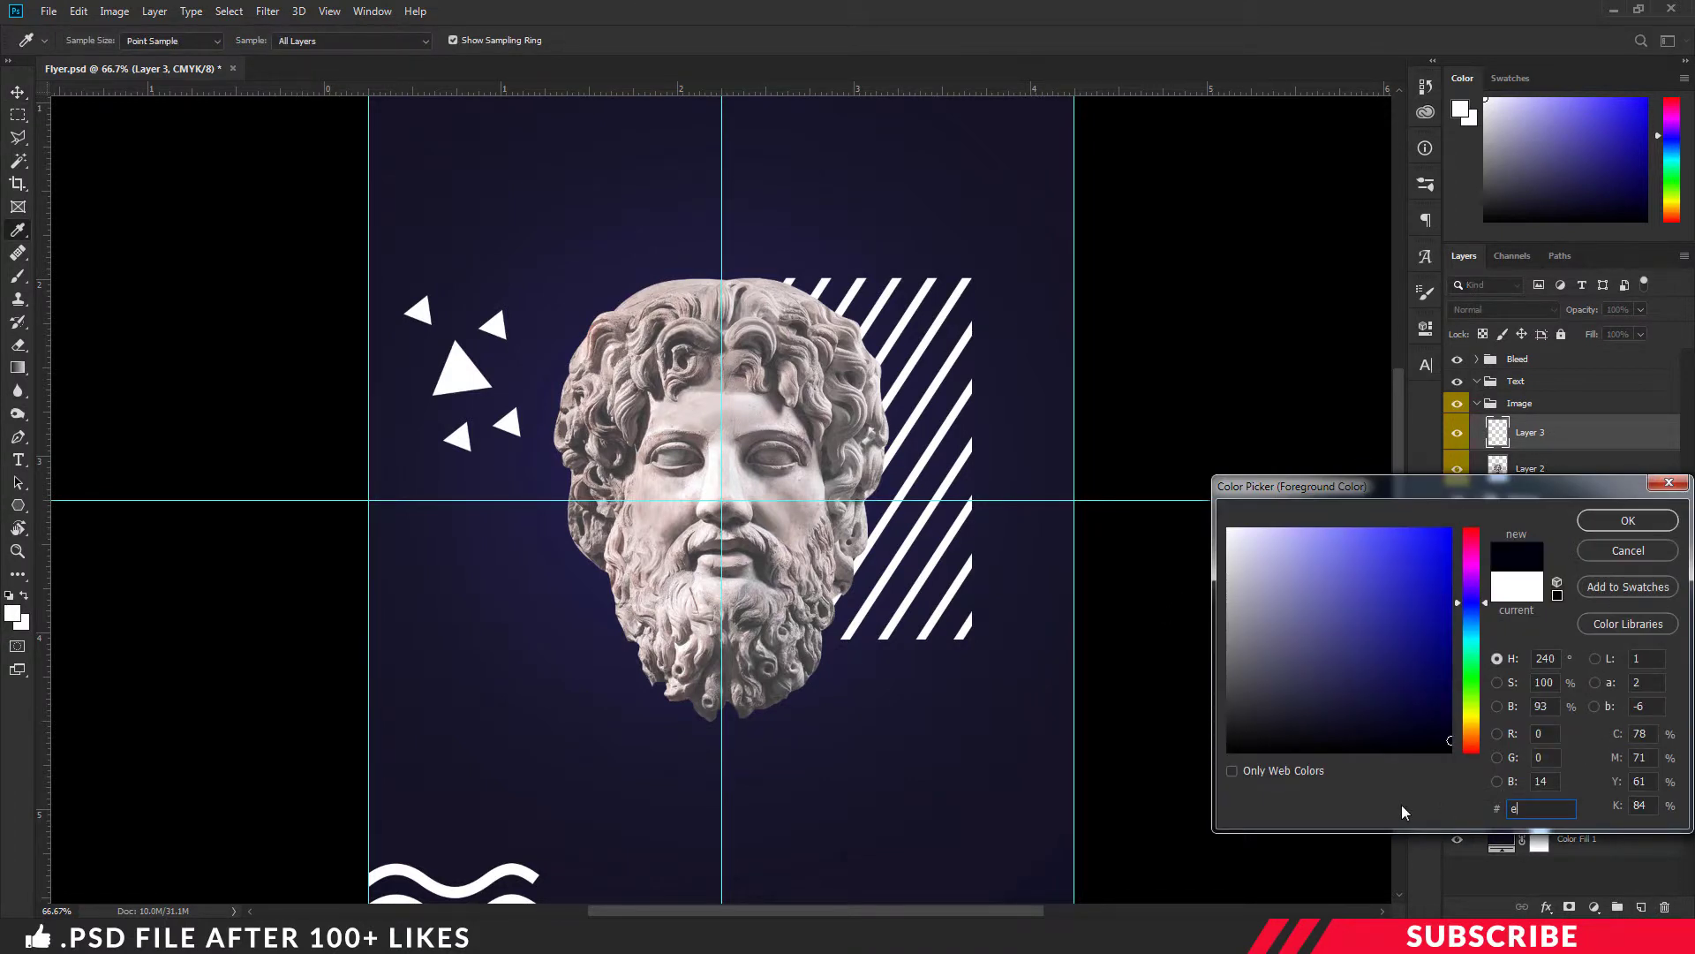
text(d1c)
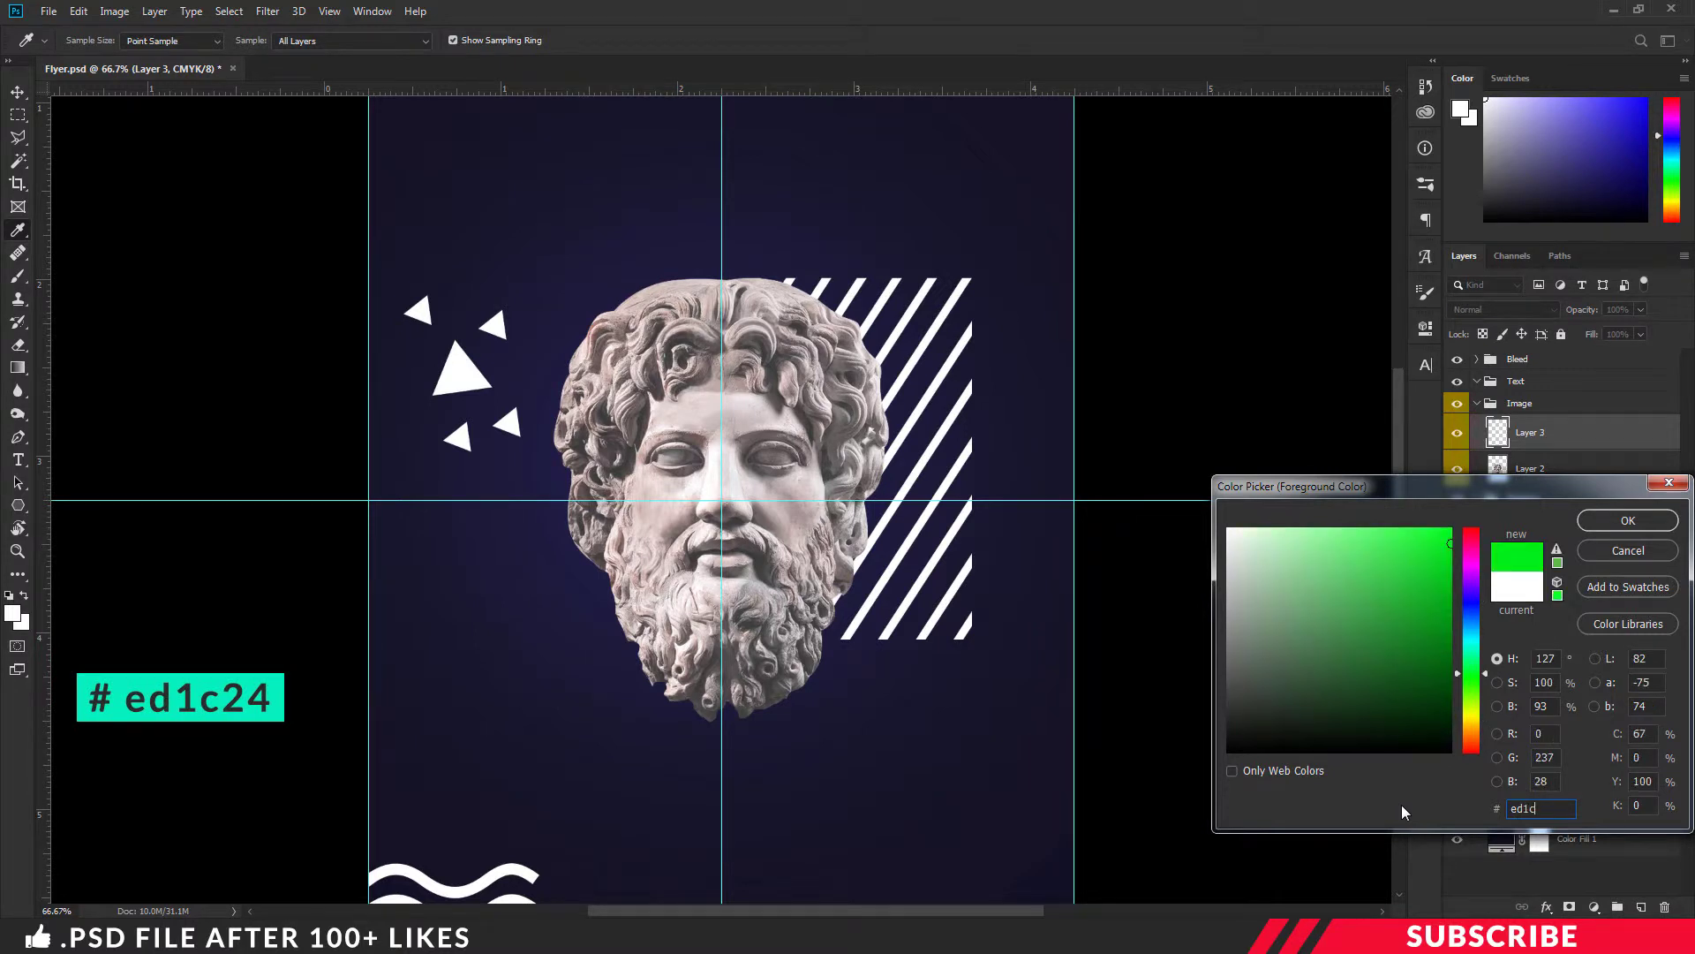
text(24)
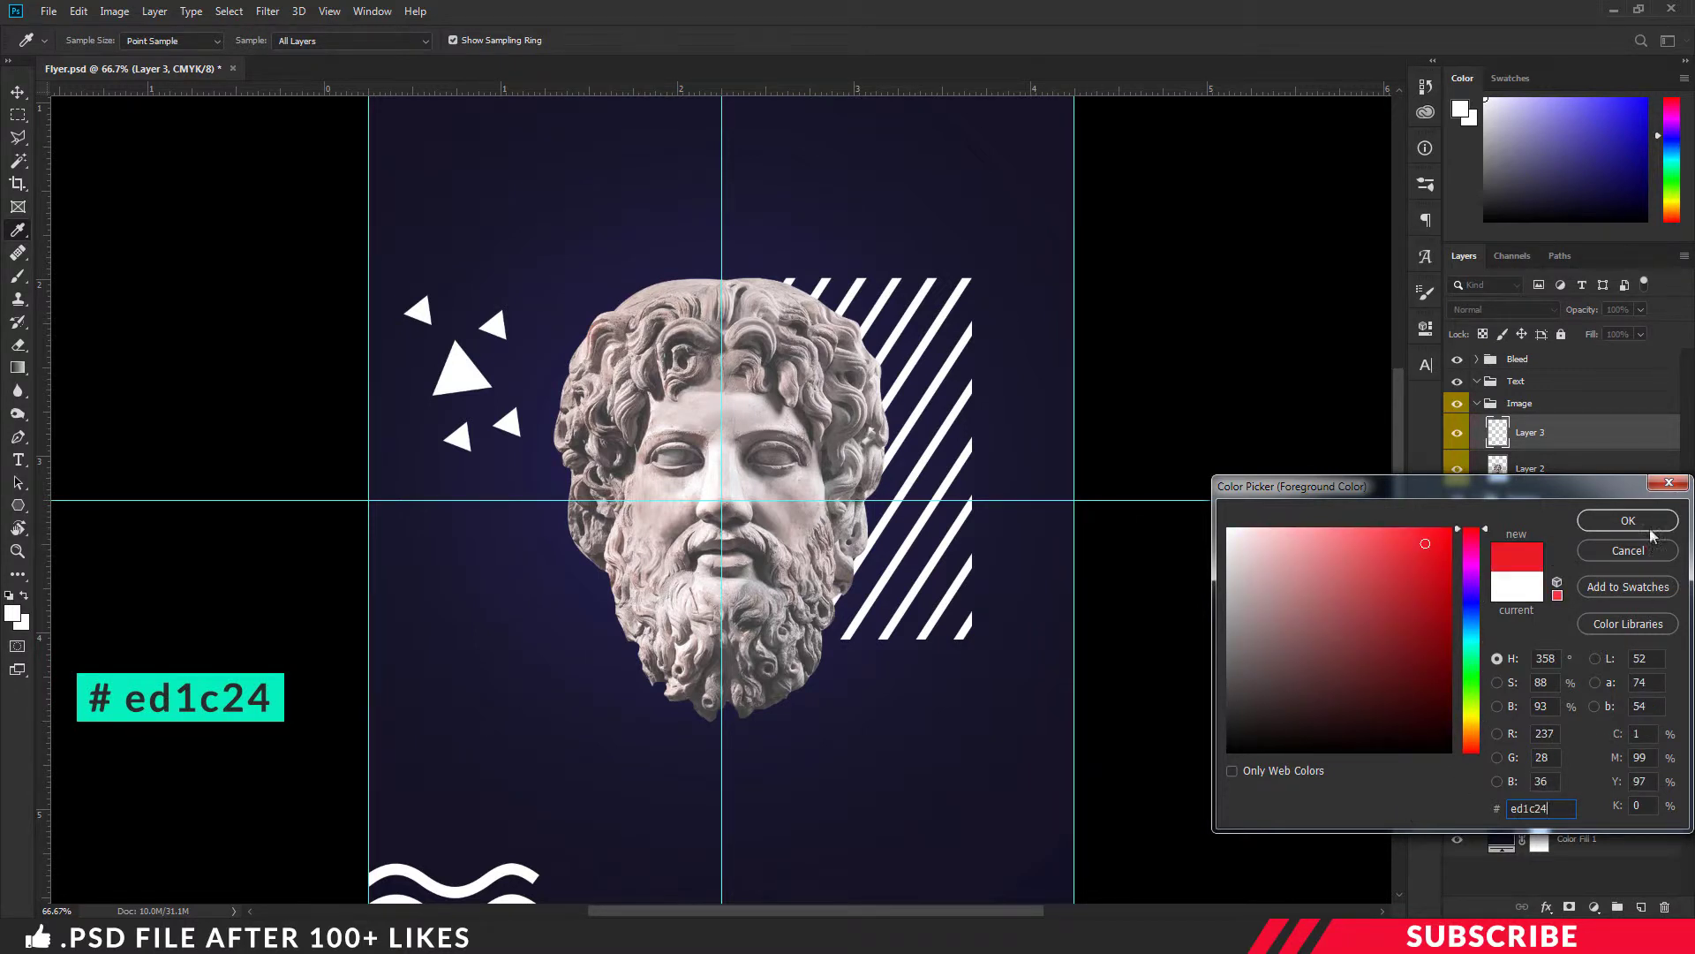
click(1627, 520)
Draw a red rectangle bar across the statue's eyes and nudge it slightly down.
key(v)
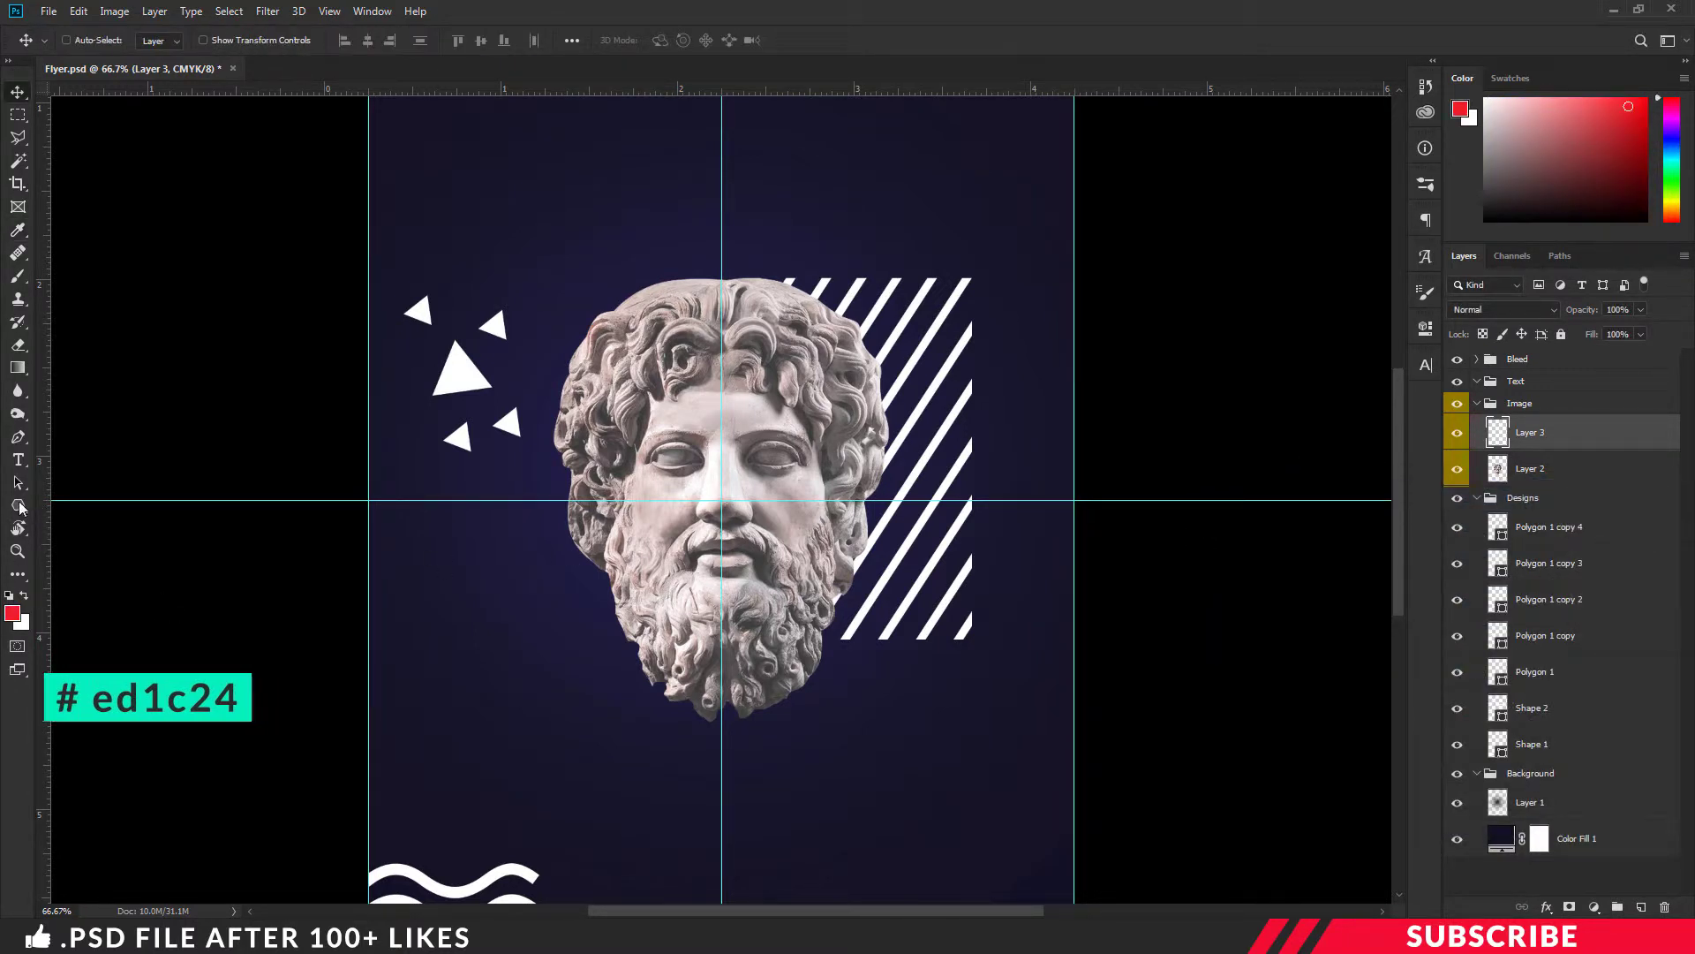
click(19, 505)
click(93, 507)
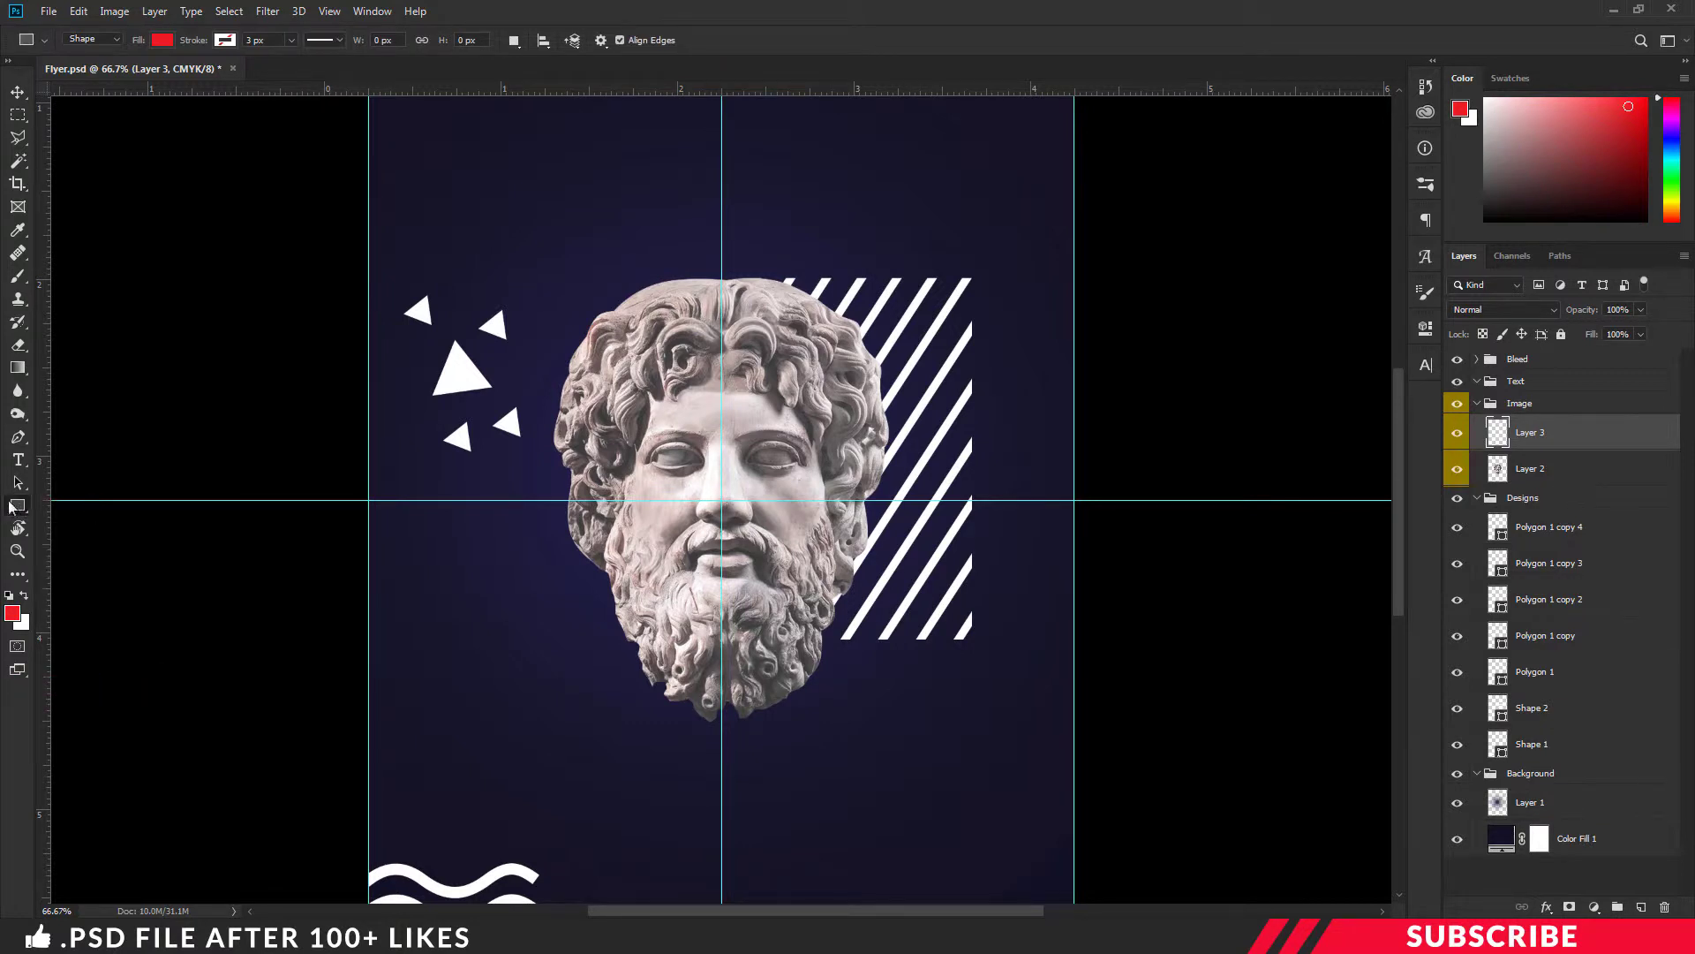
drag(604, 417, 841, 478)
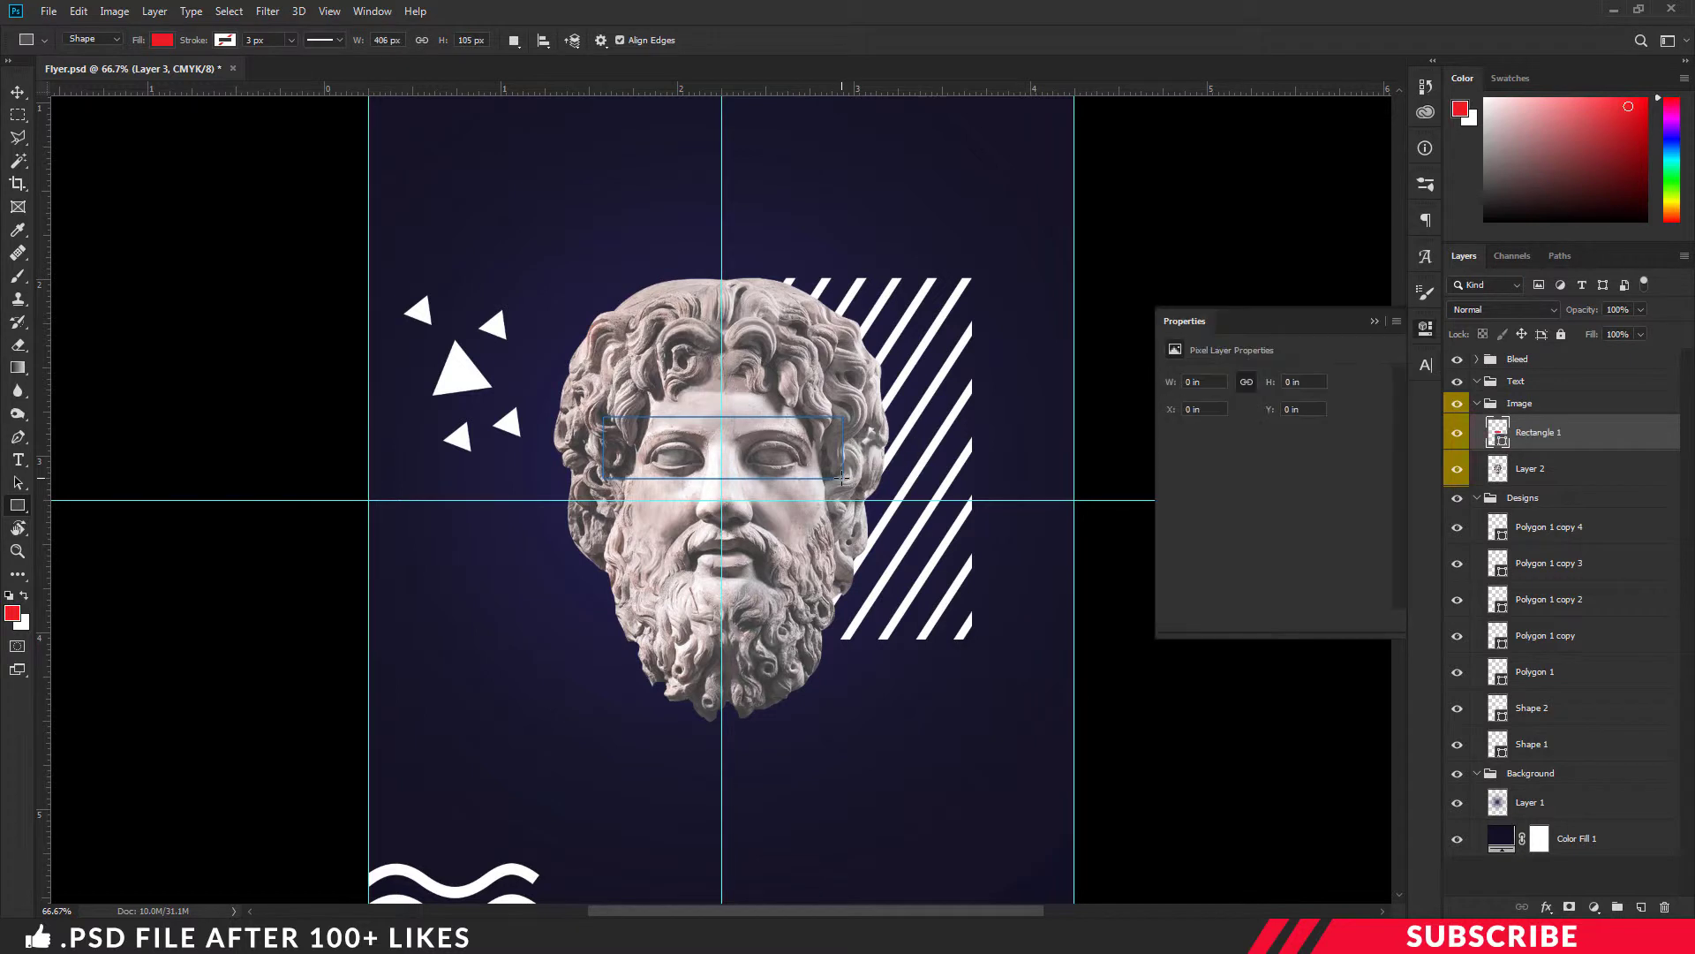
click(1427, 329)
key(ctrl+t)
key(Down)
key(Down)
key(Down)
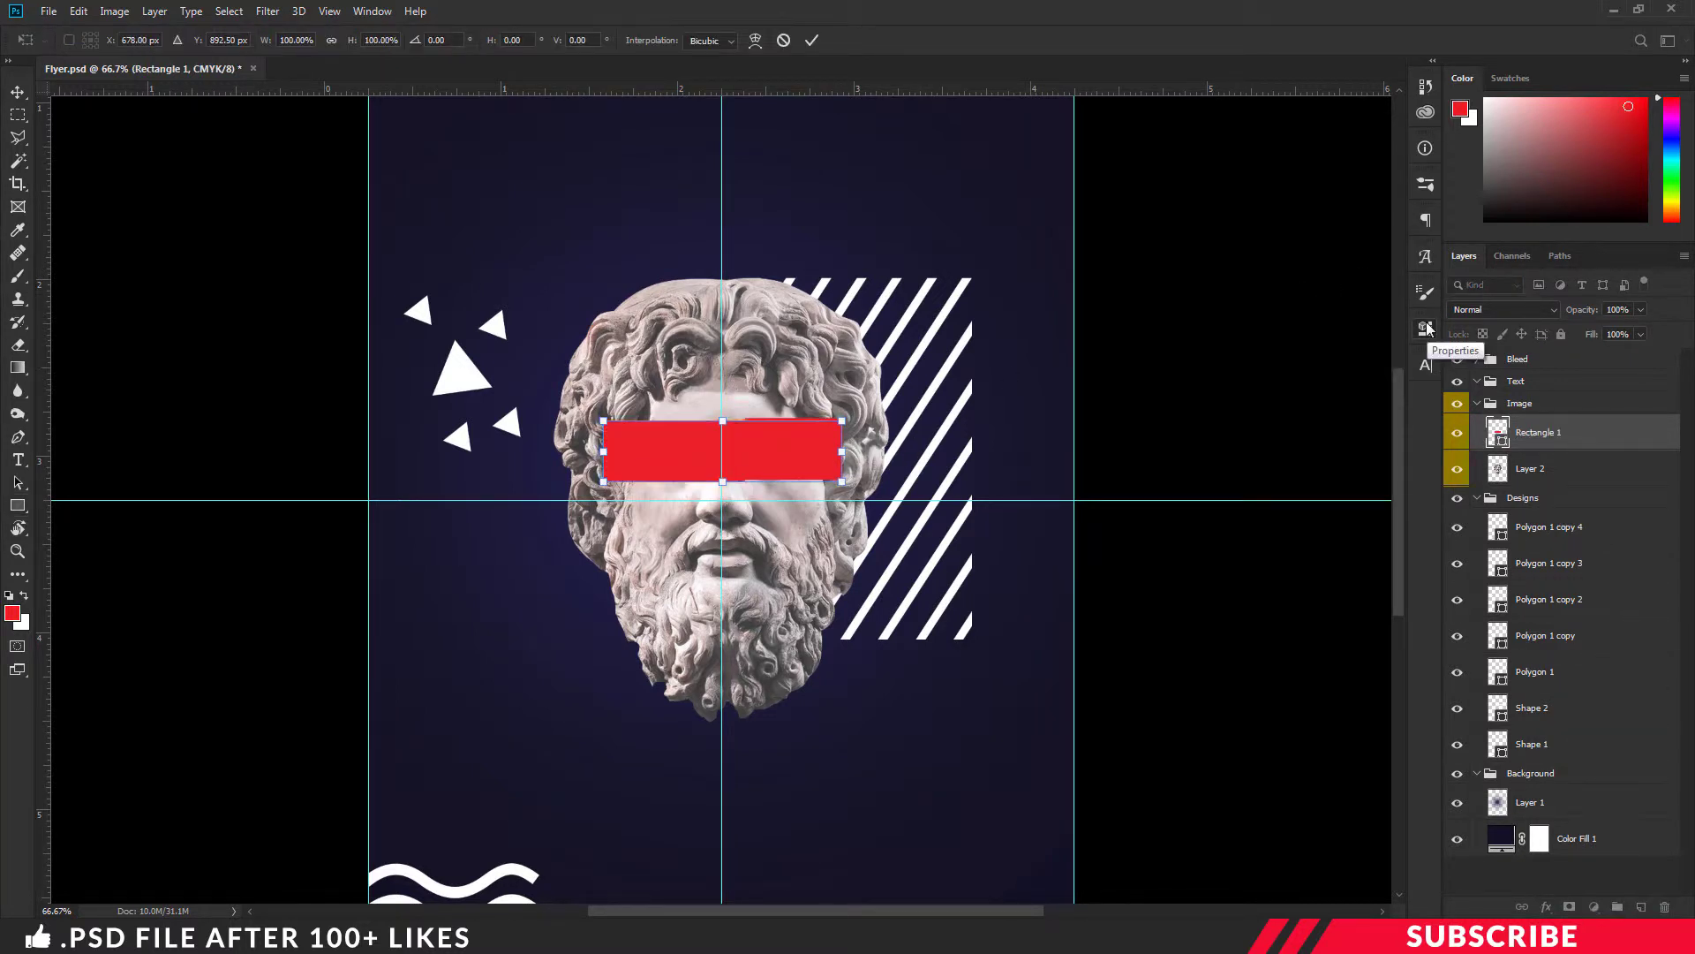
key(Return)
Set the red bar's blend mode to Linear Burn and zoom out to view the poster.
click(1522, 309)
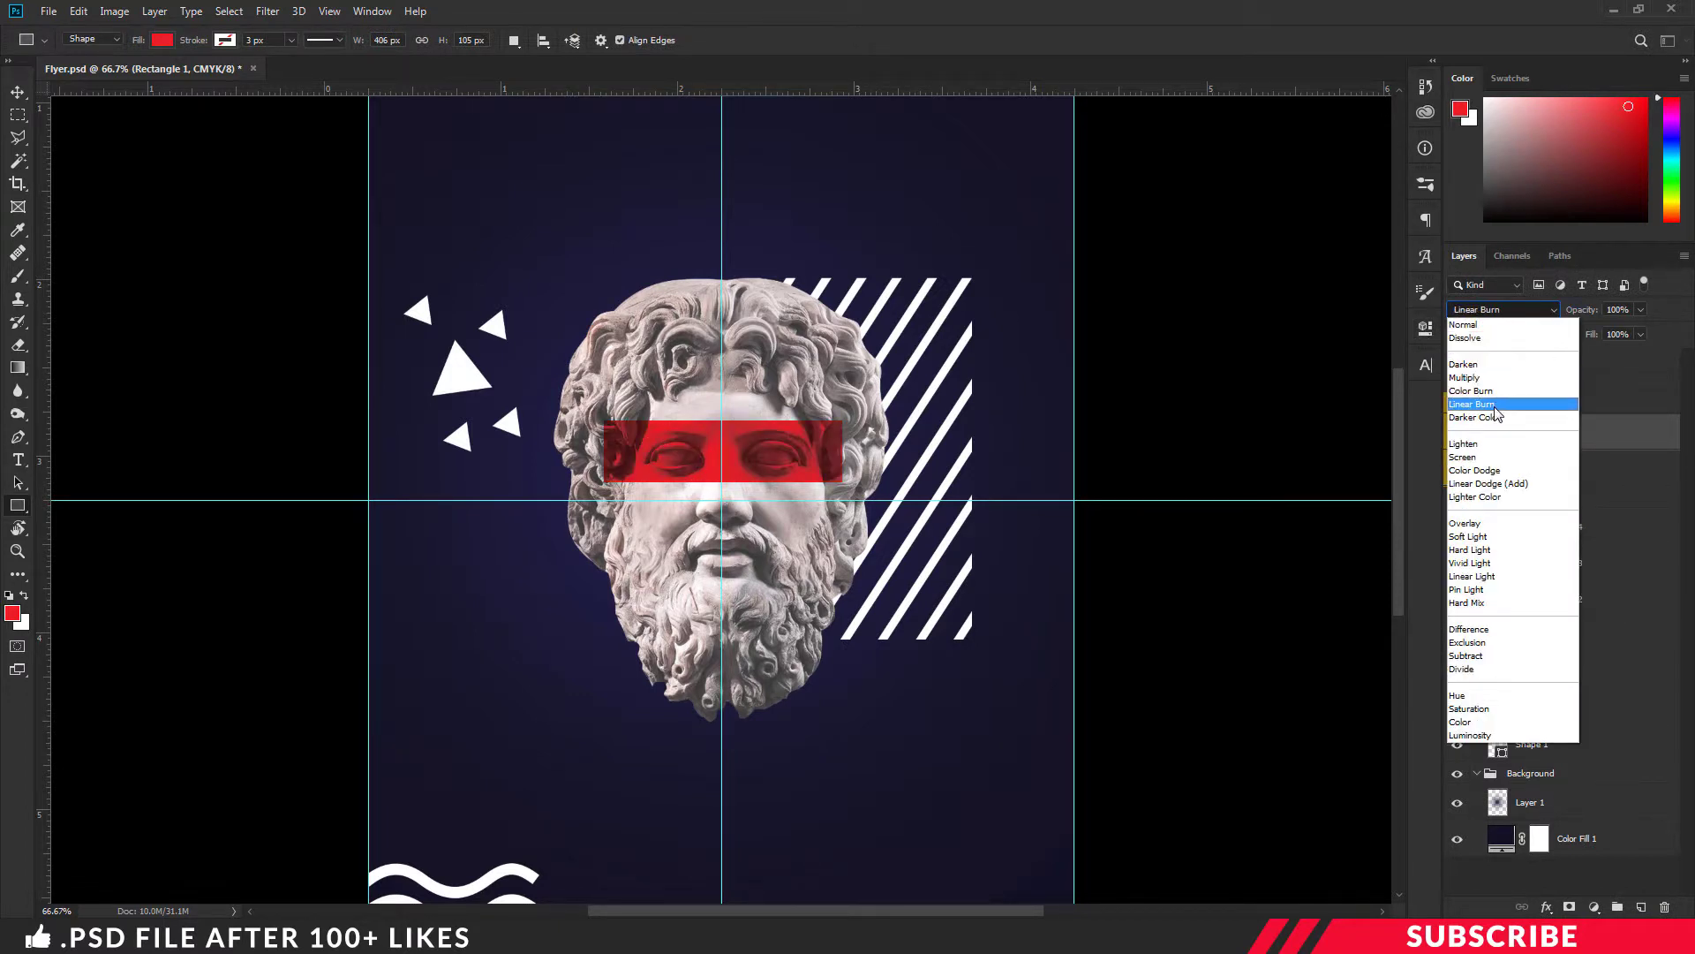
click(1494, 407)
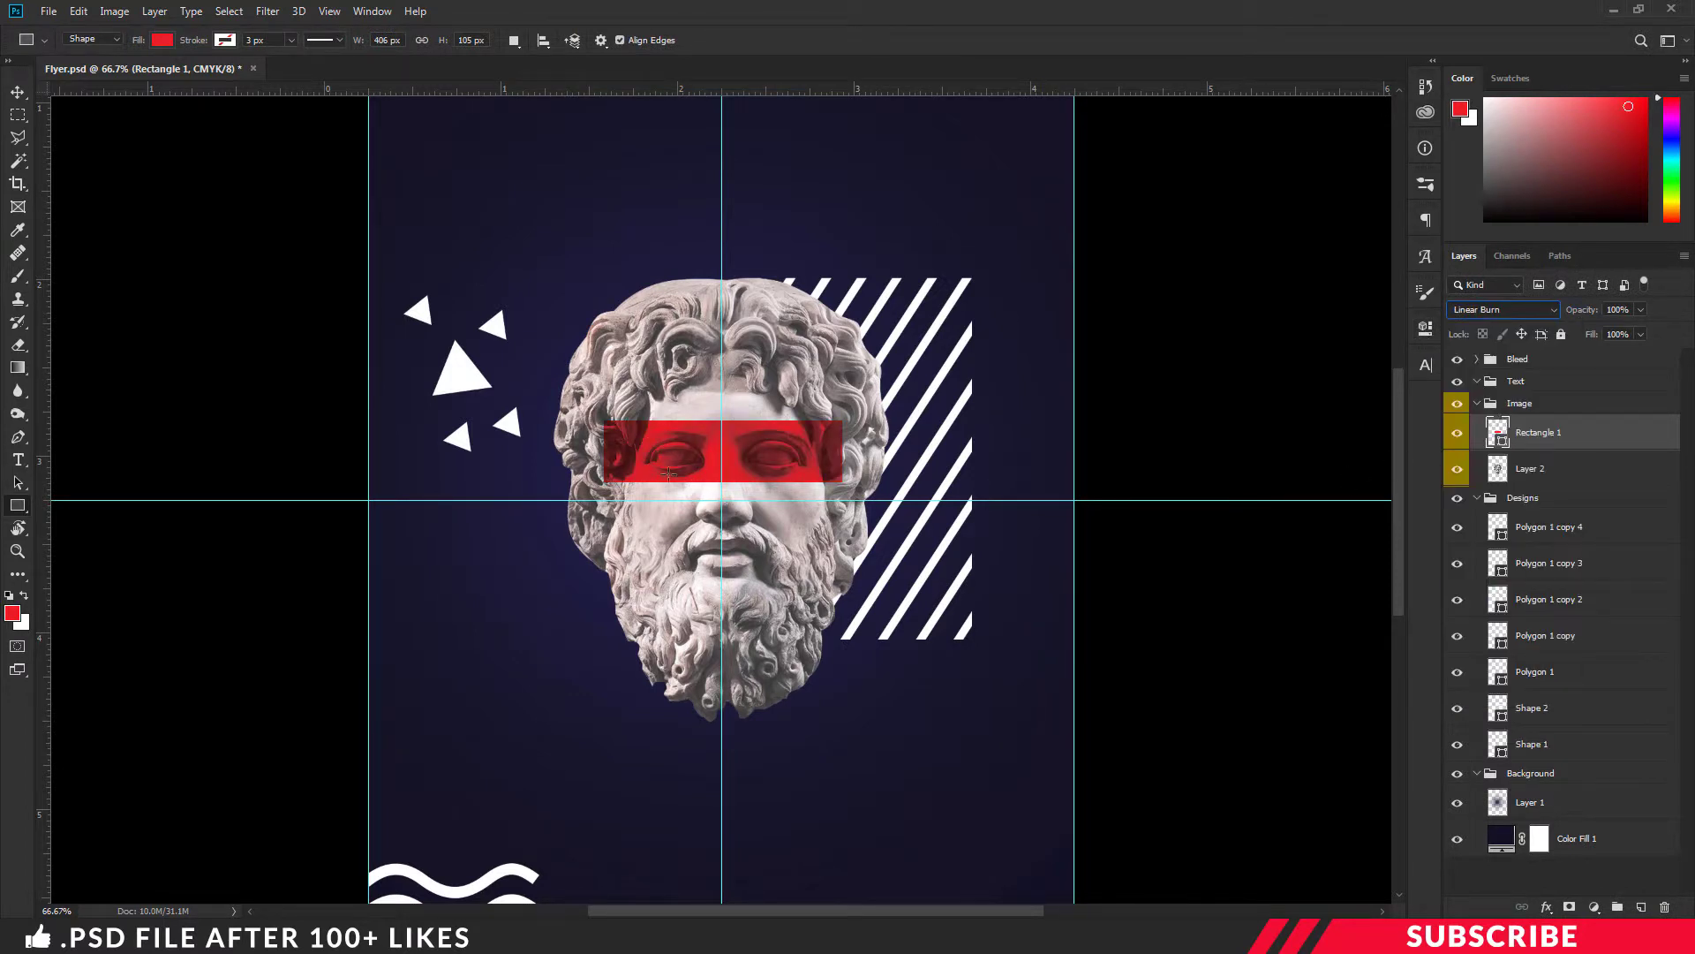
click(16, 93)
key(ctrl+minus)
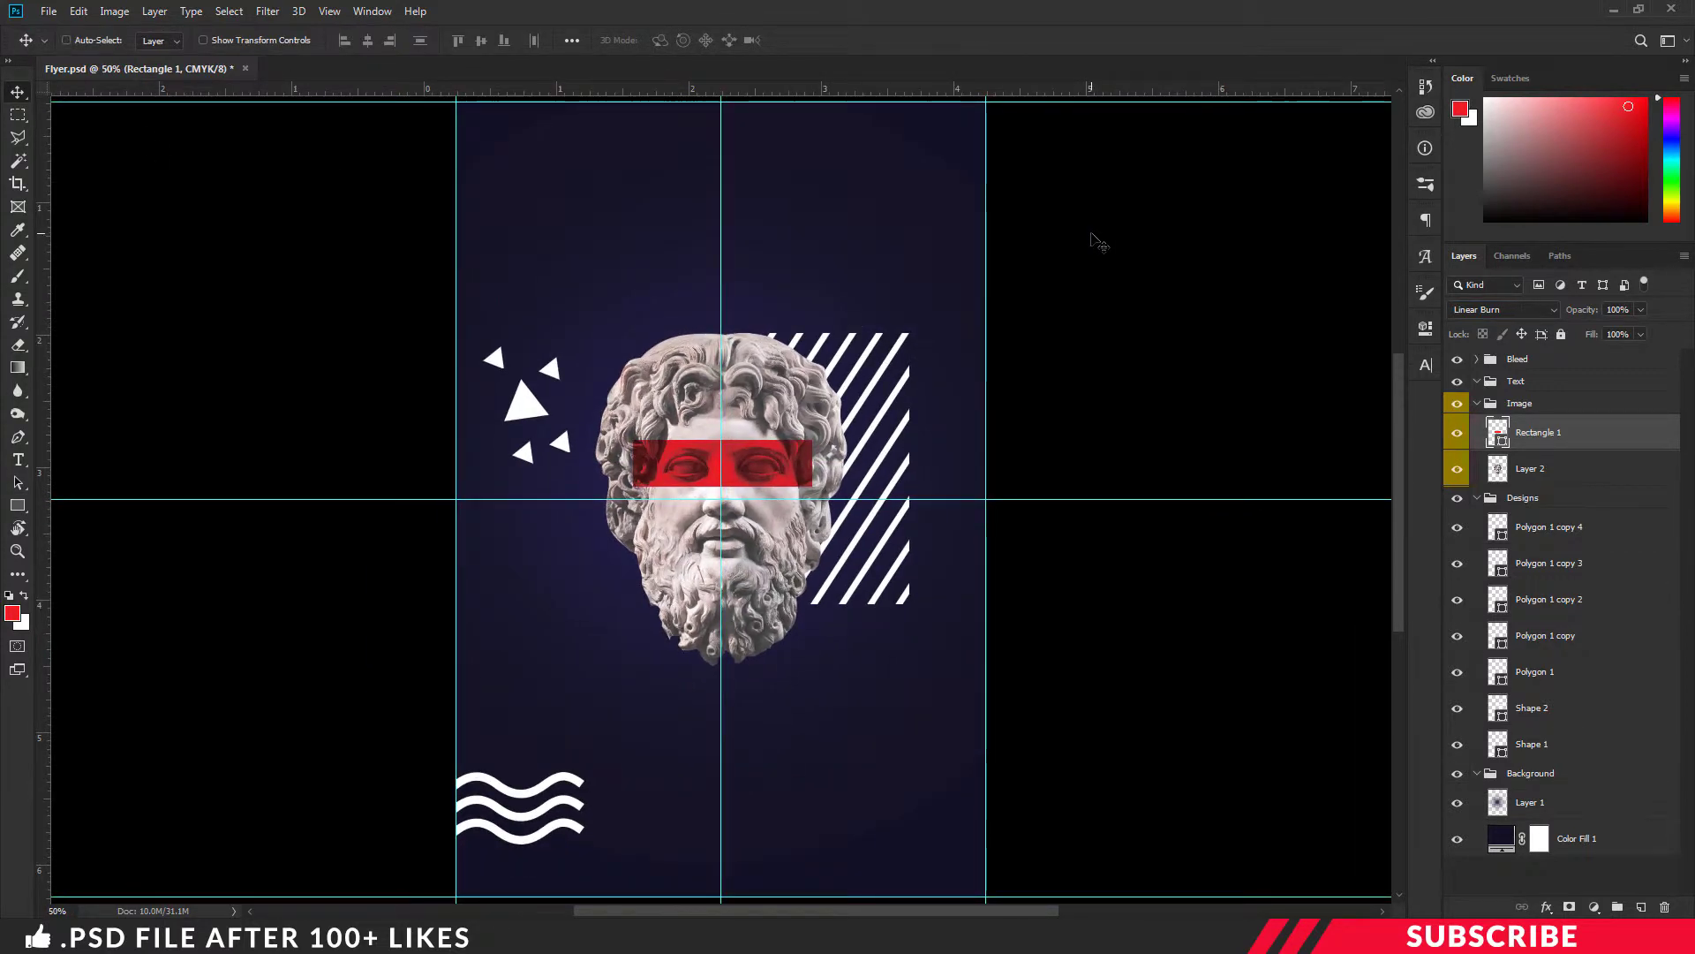
Add a new layer inside the Text group and make white the foreground colour.
click(1514, 380)
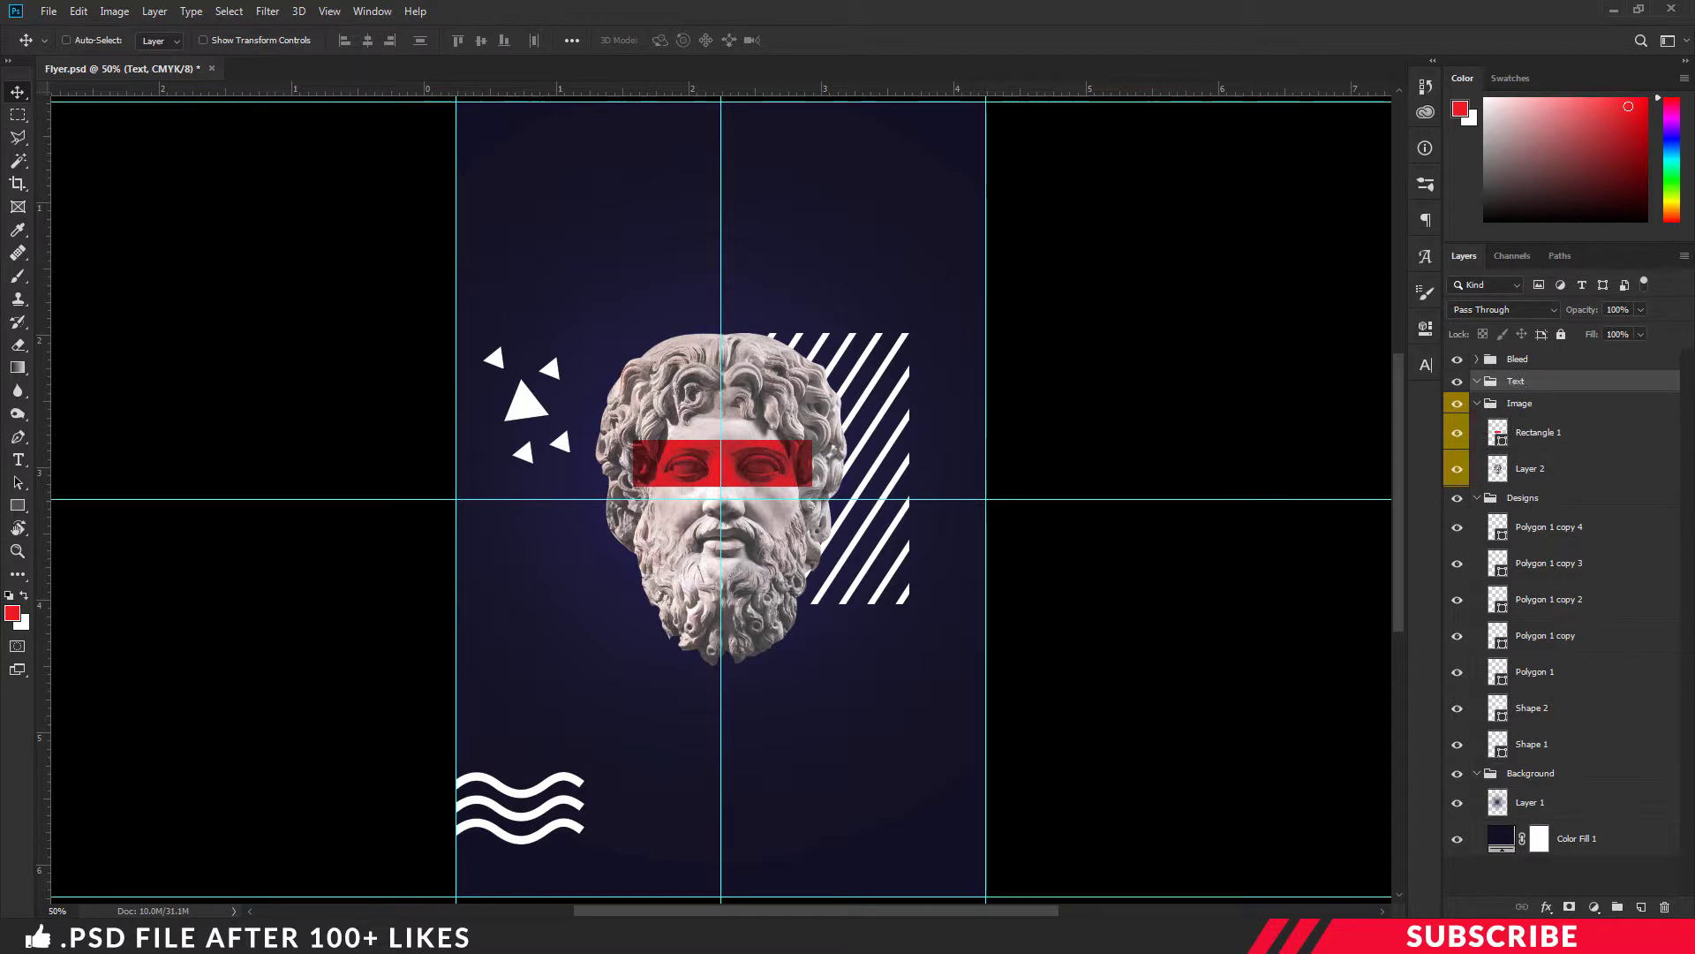
click(1639, 908)
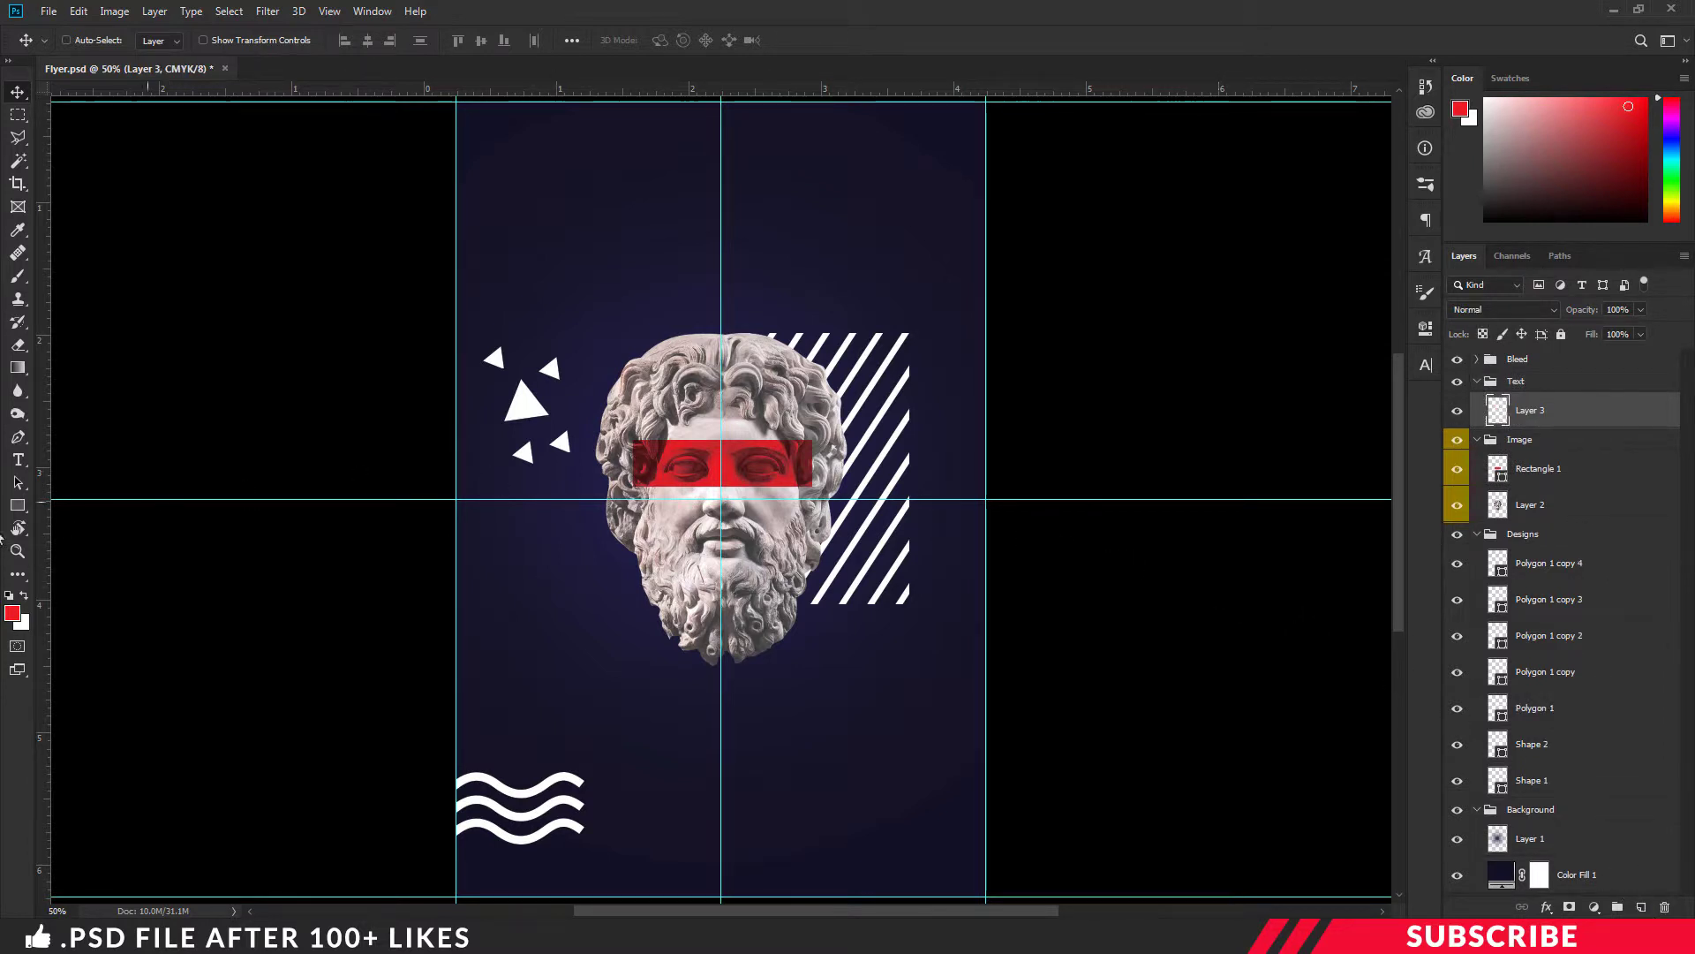
click(13, 613)
click(1238, 531)
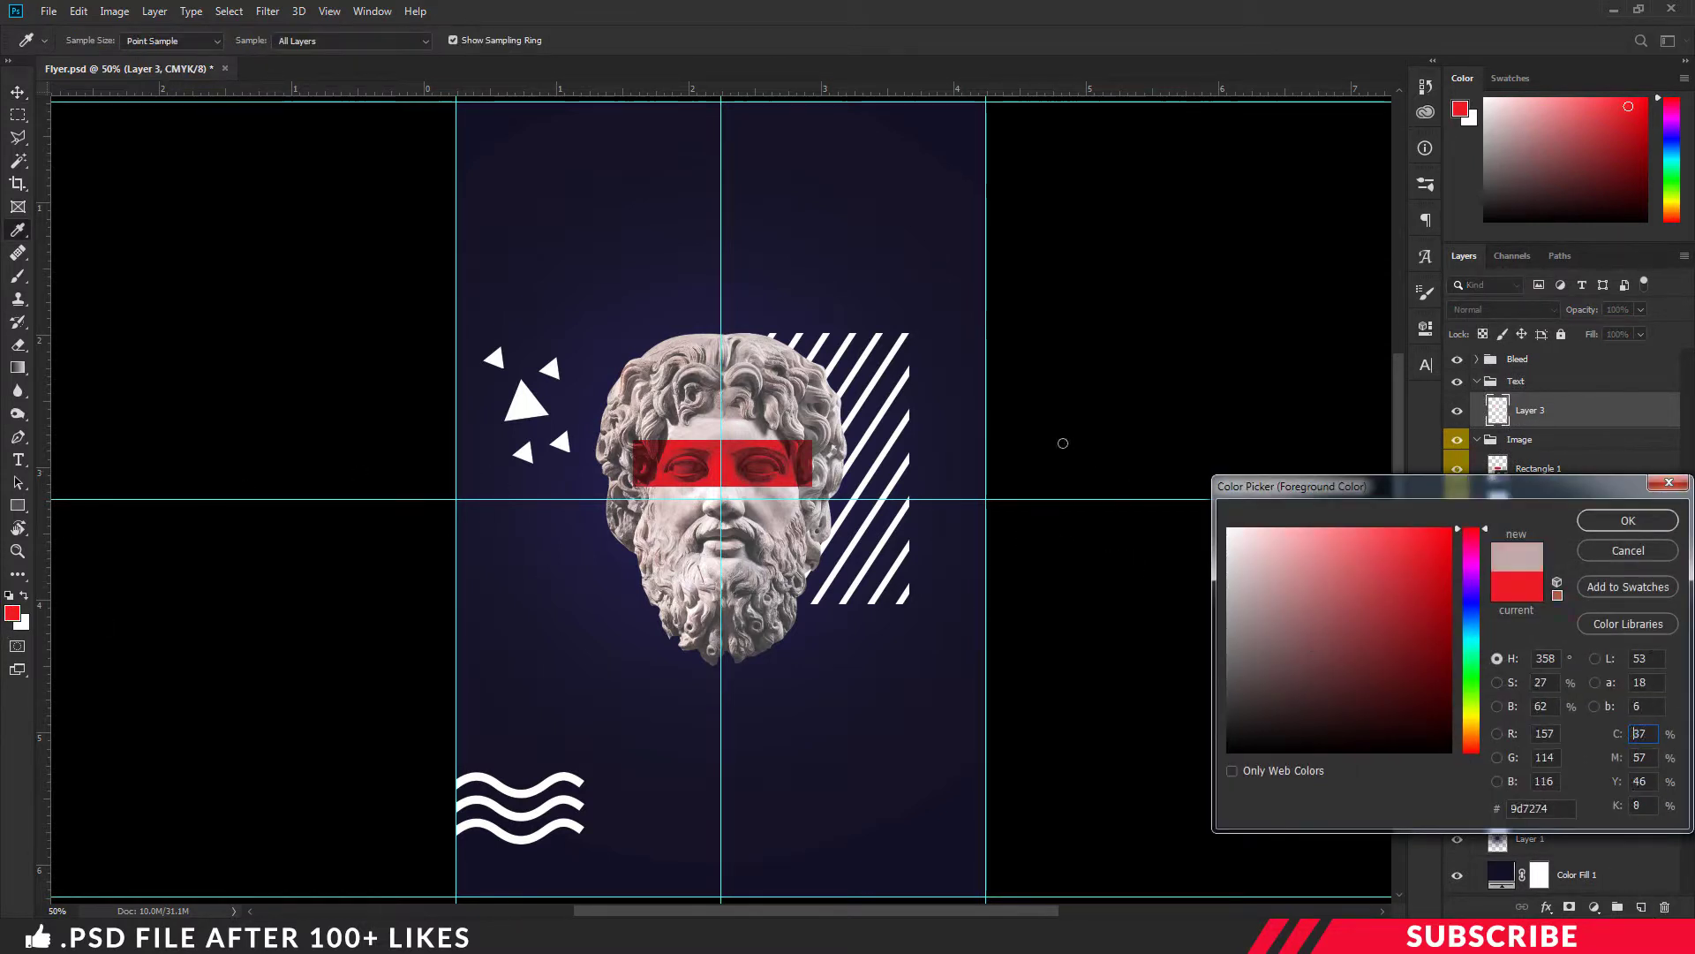
click(1622, 521)
Type the title INDIE near the flyer top in Light font weight.
key(v)
key(t)
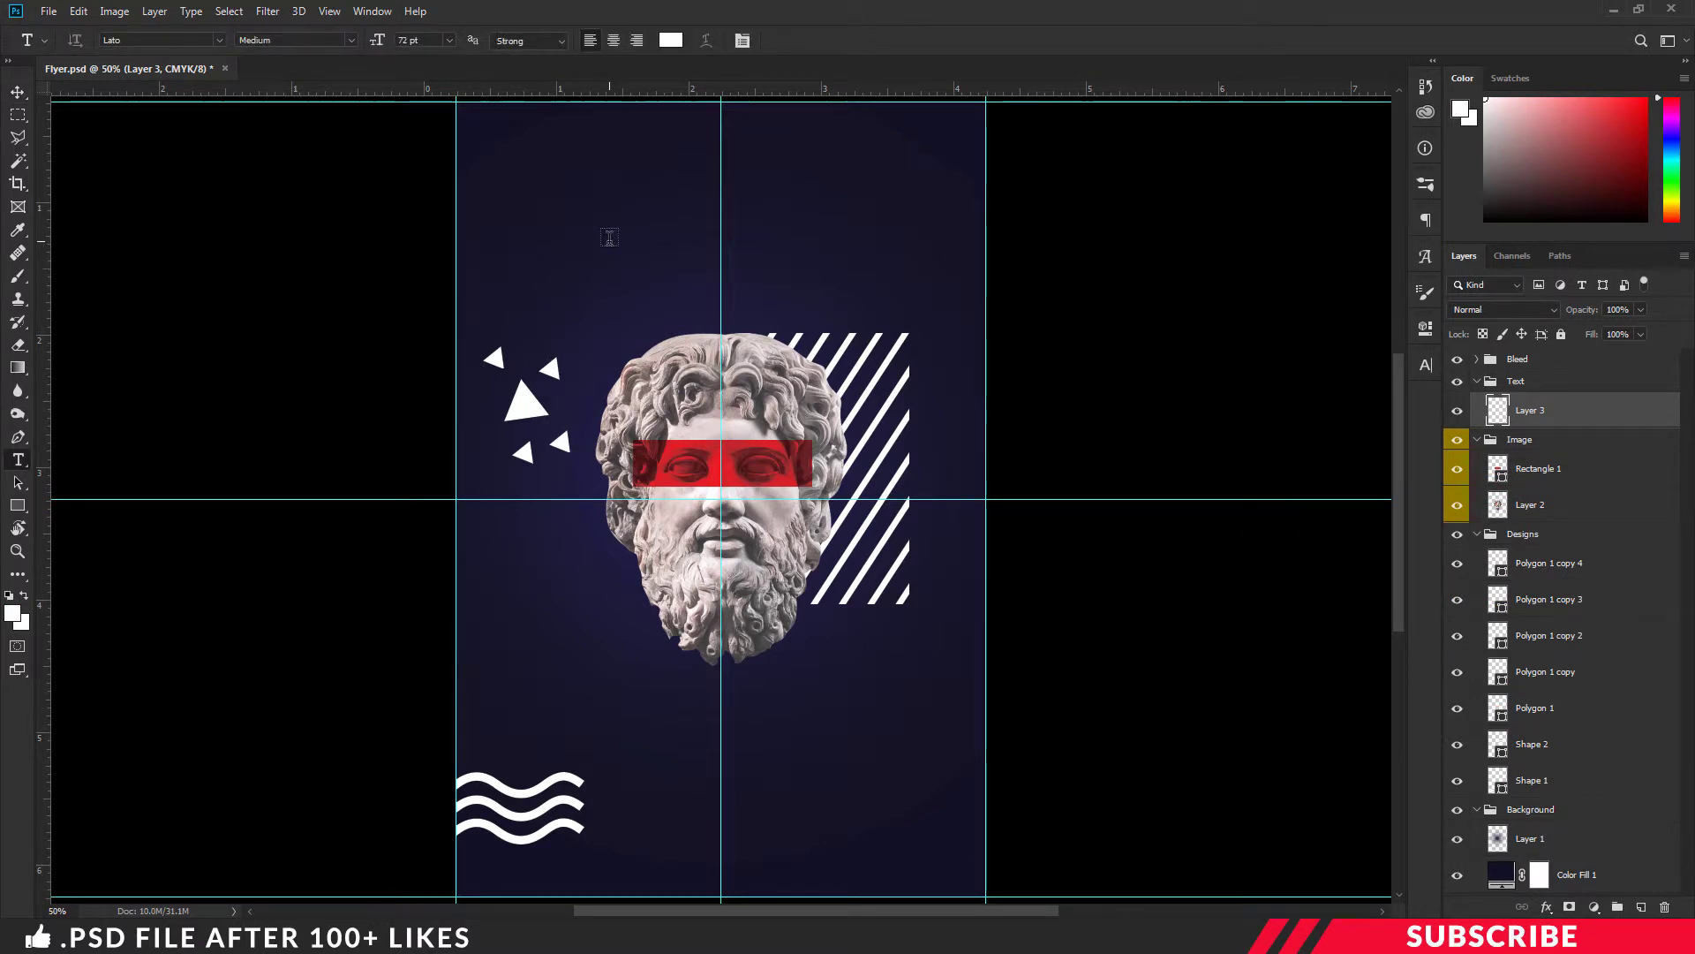
click(609, 236)
text(LOREN)
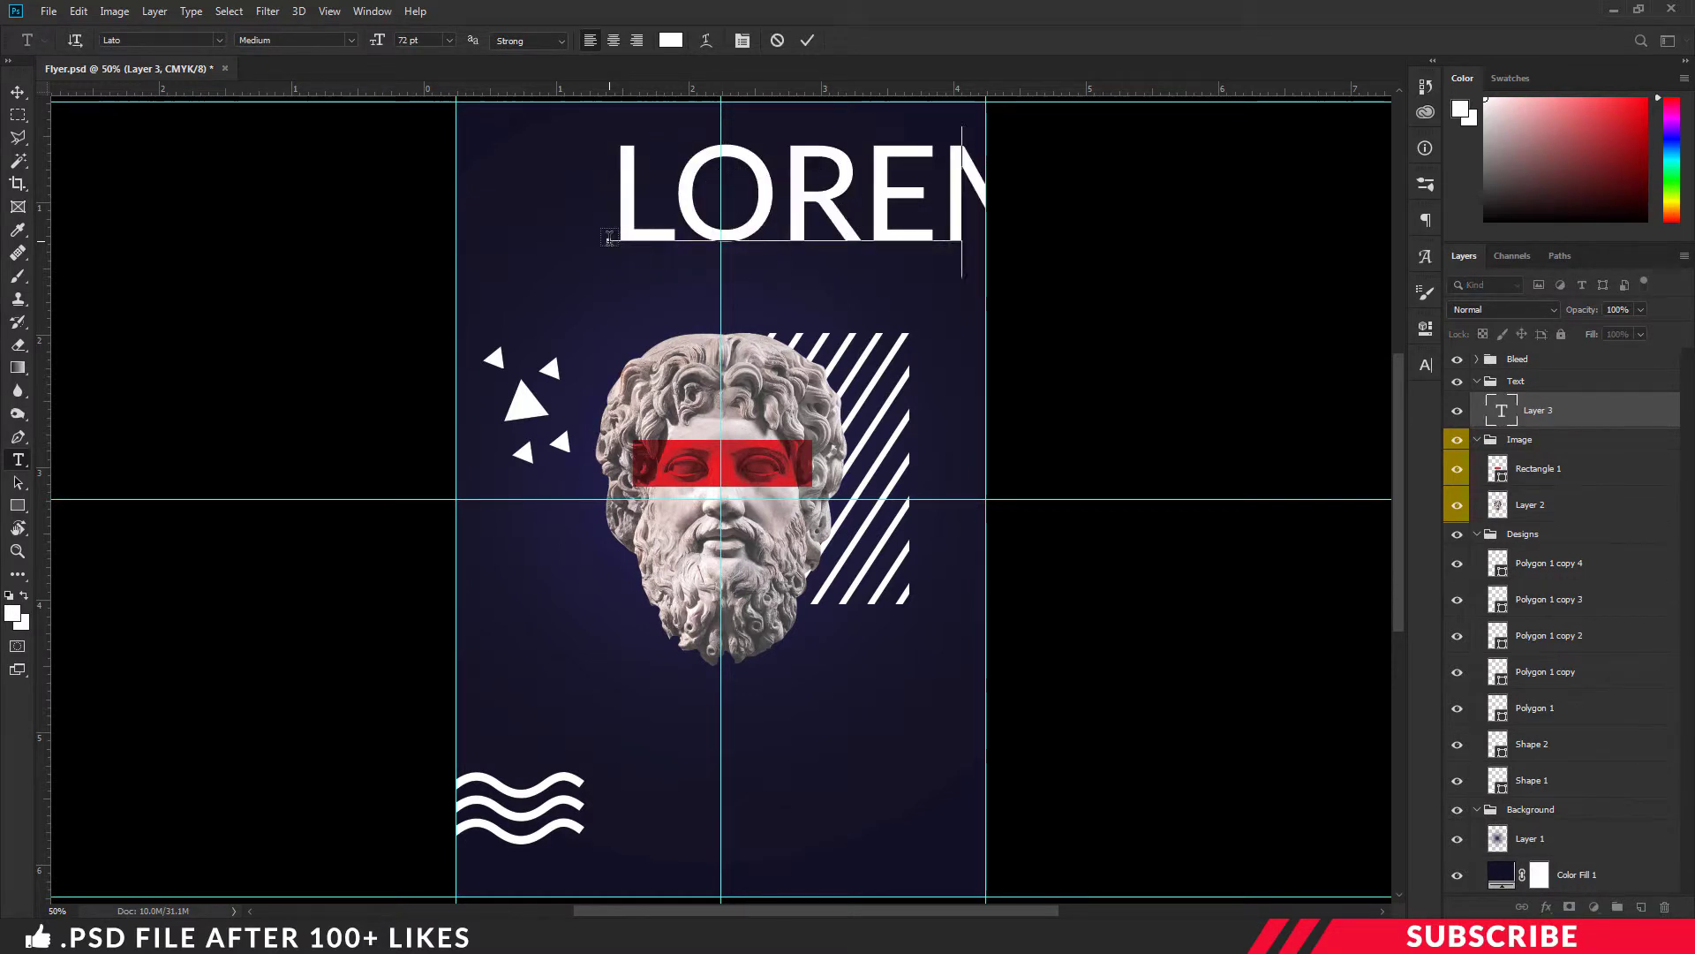
text(INDIE)
key(ctrl+a)
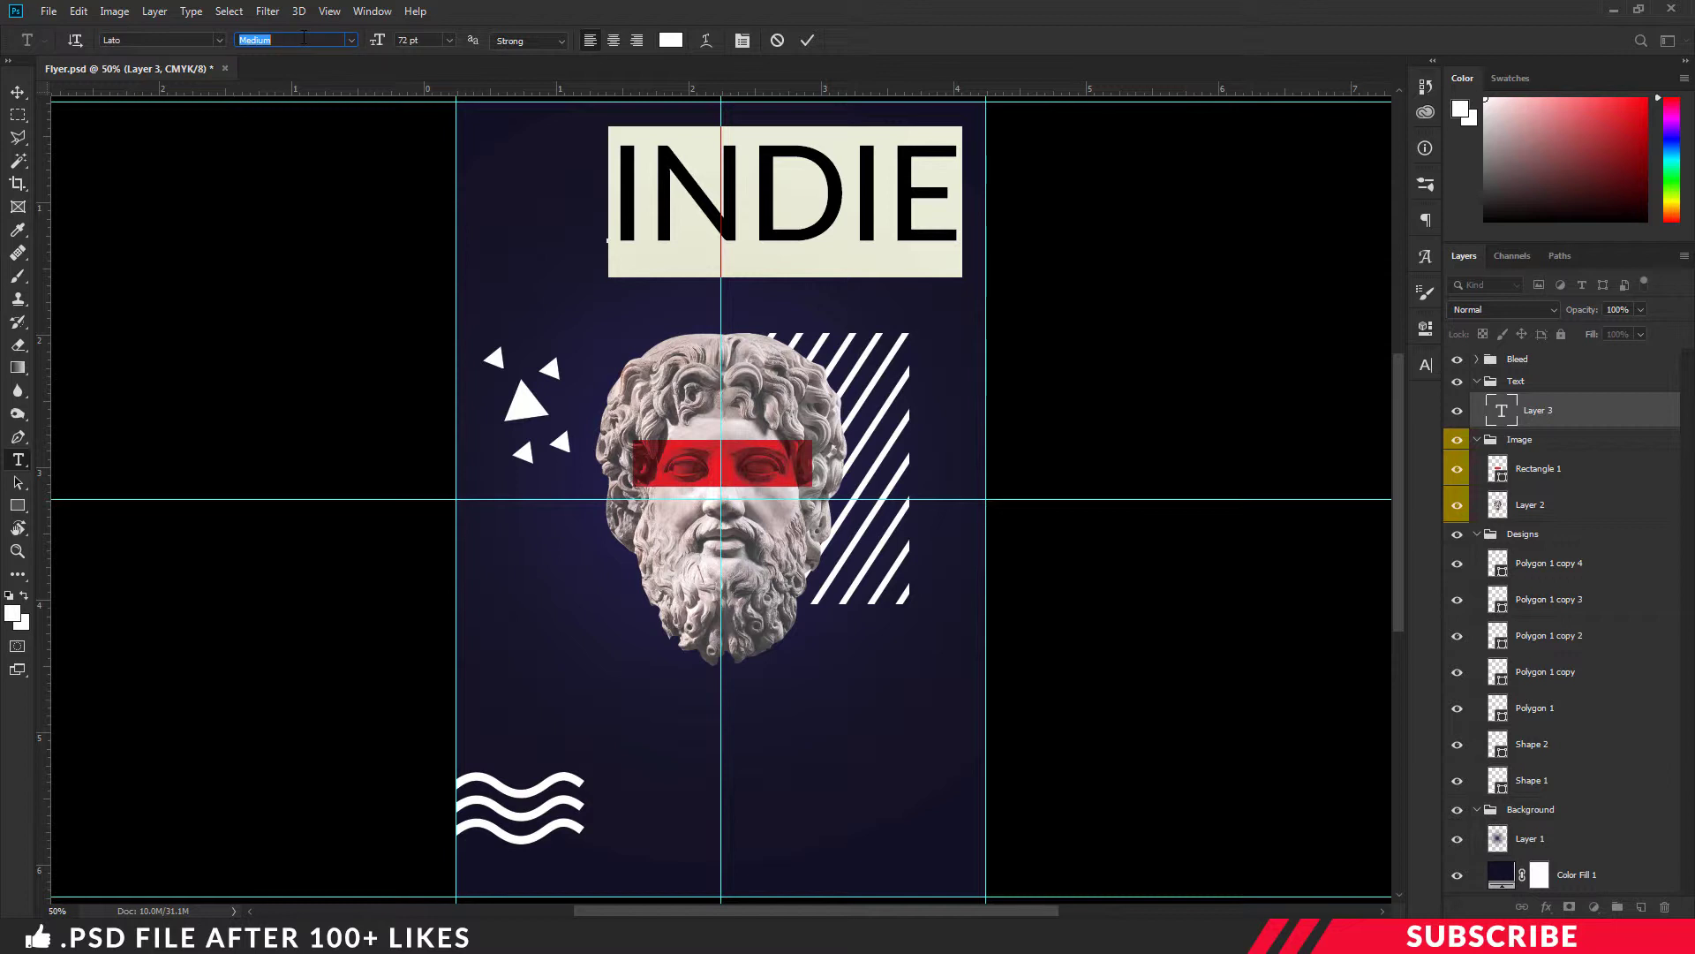
click(351, 41)
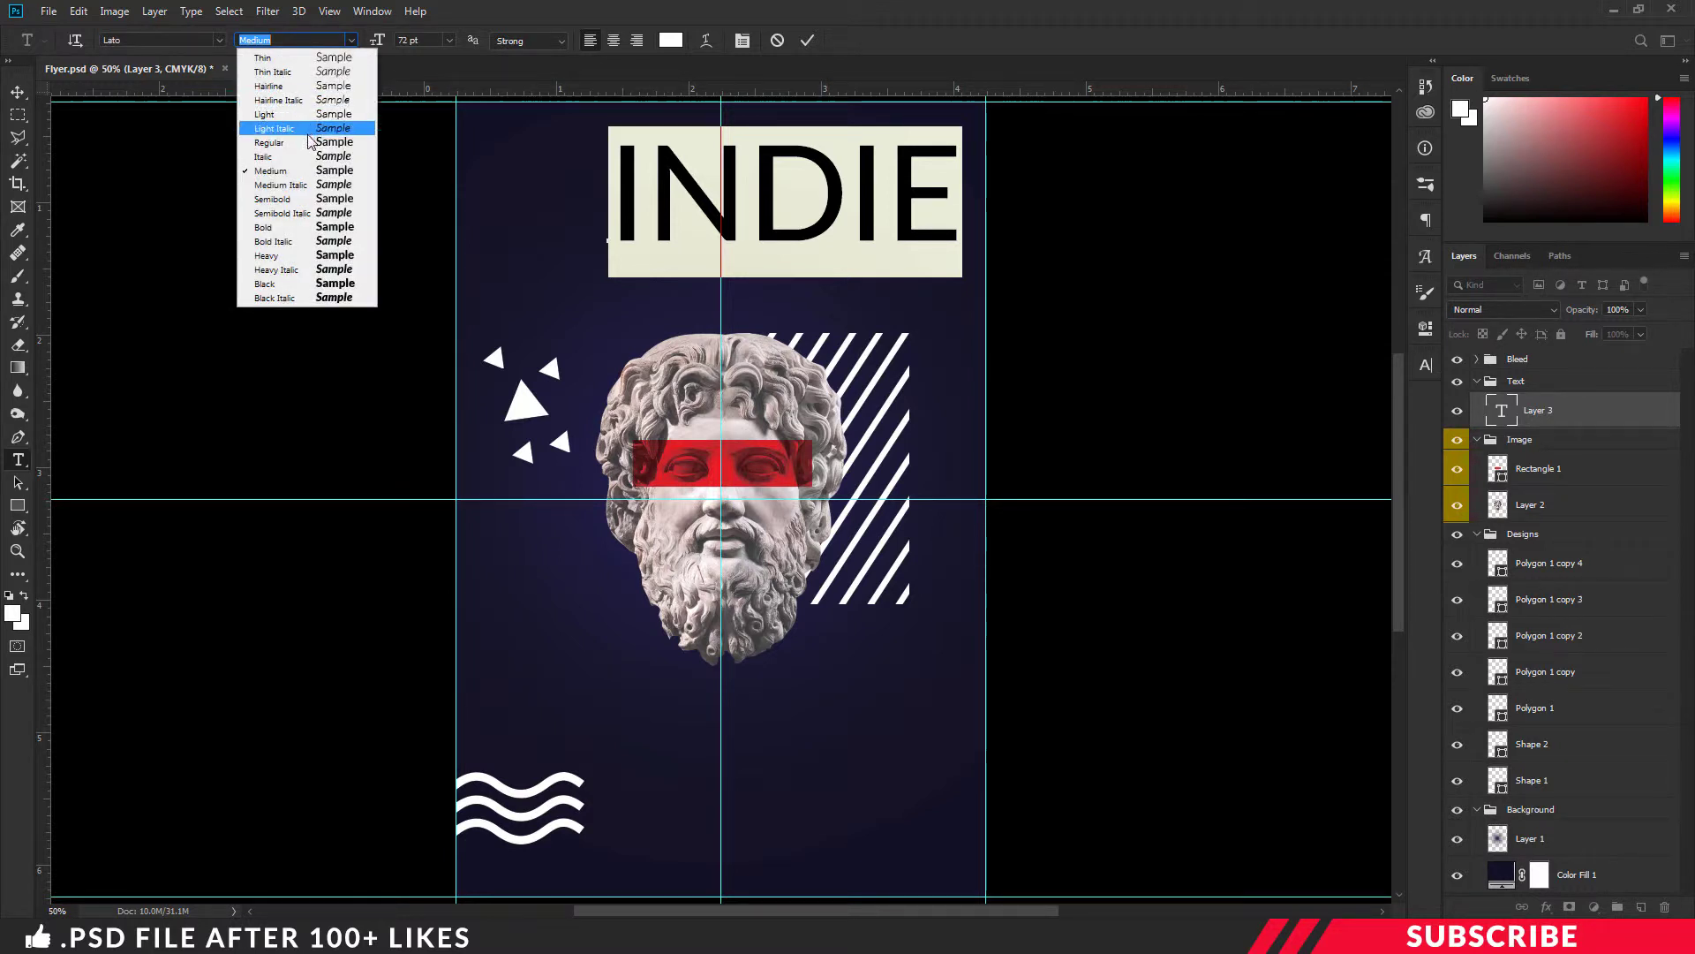
click(300, 115)
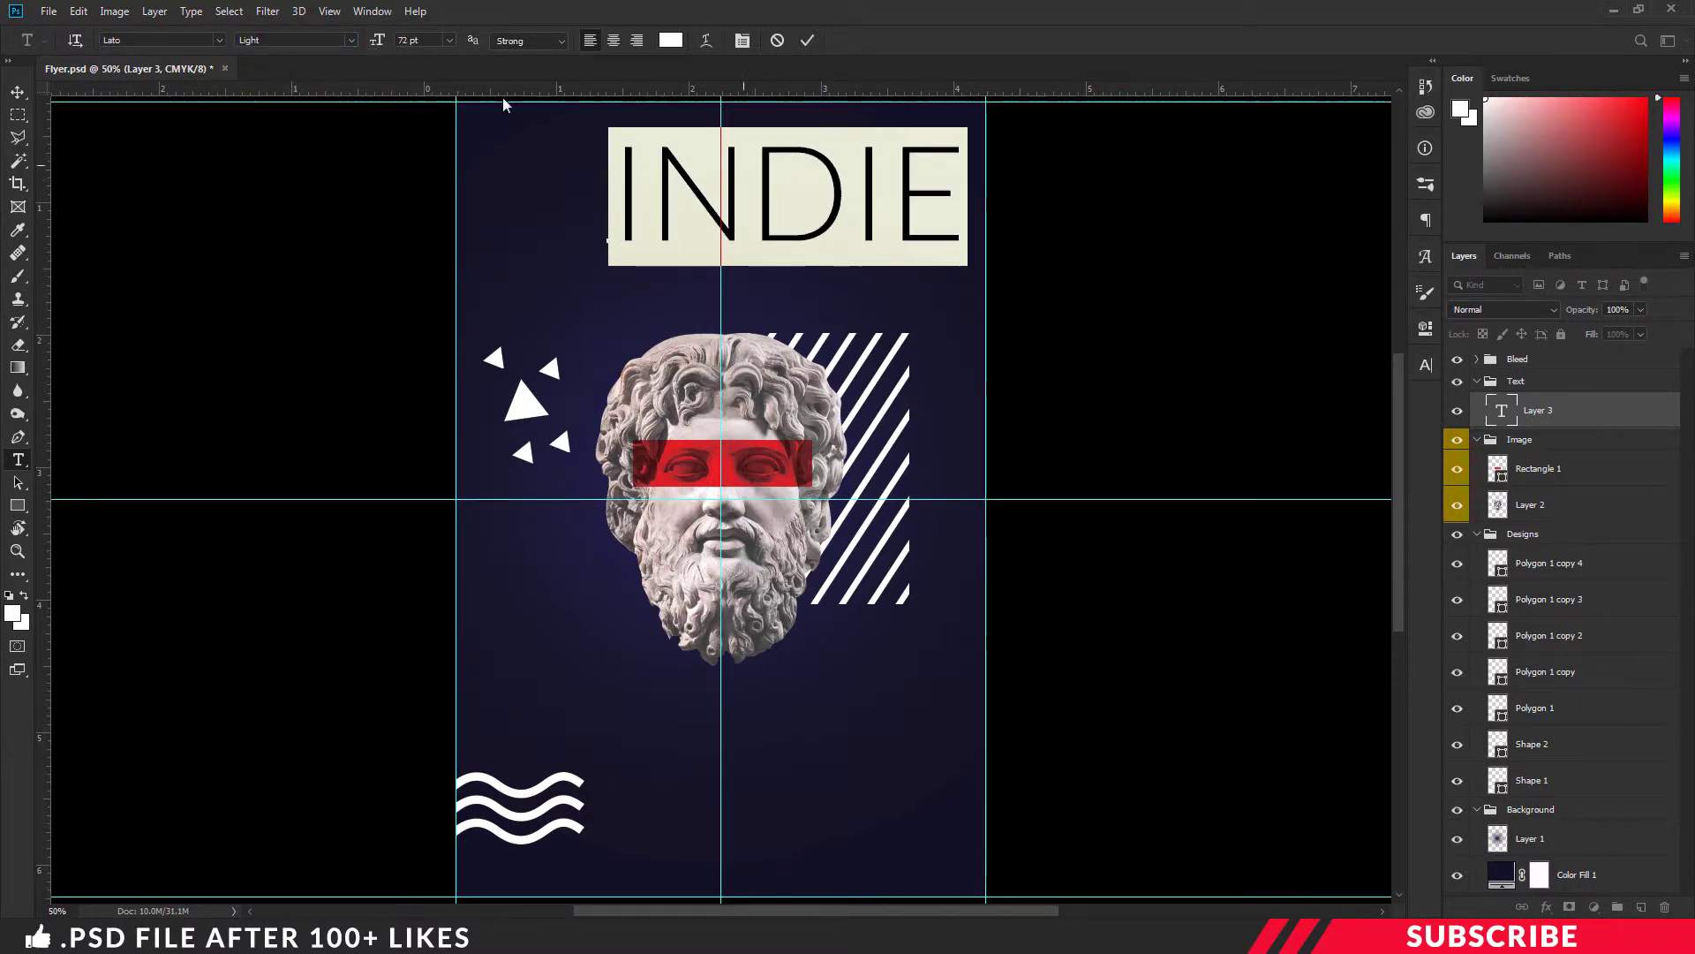
key(ctrl+Return)
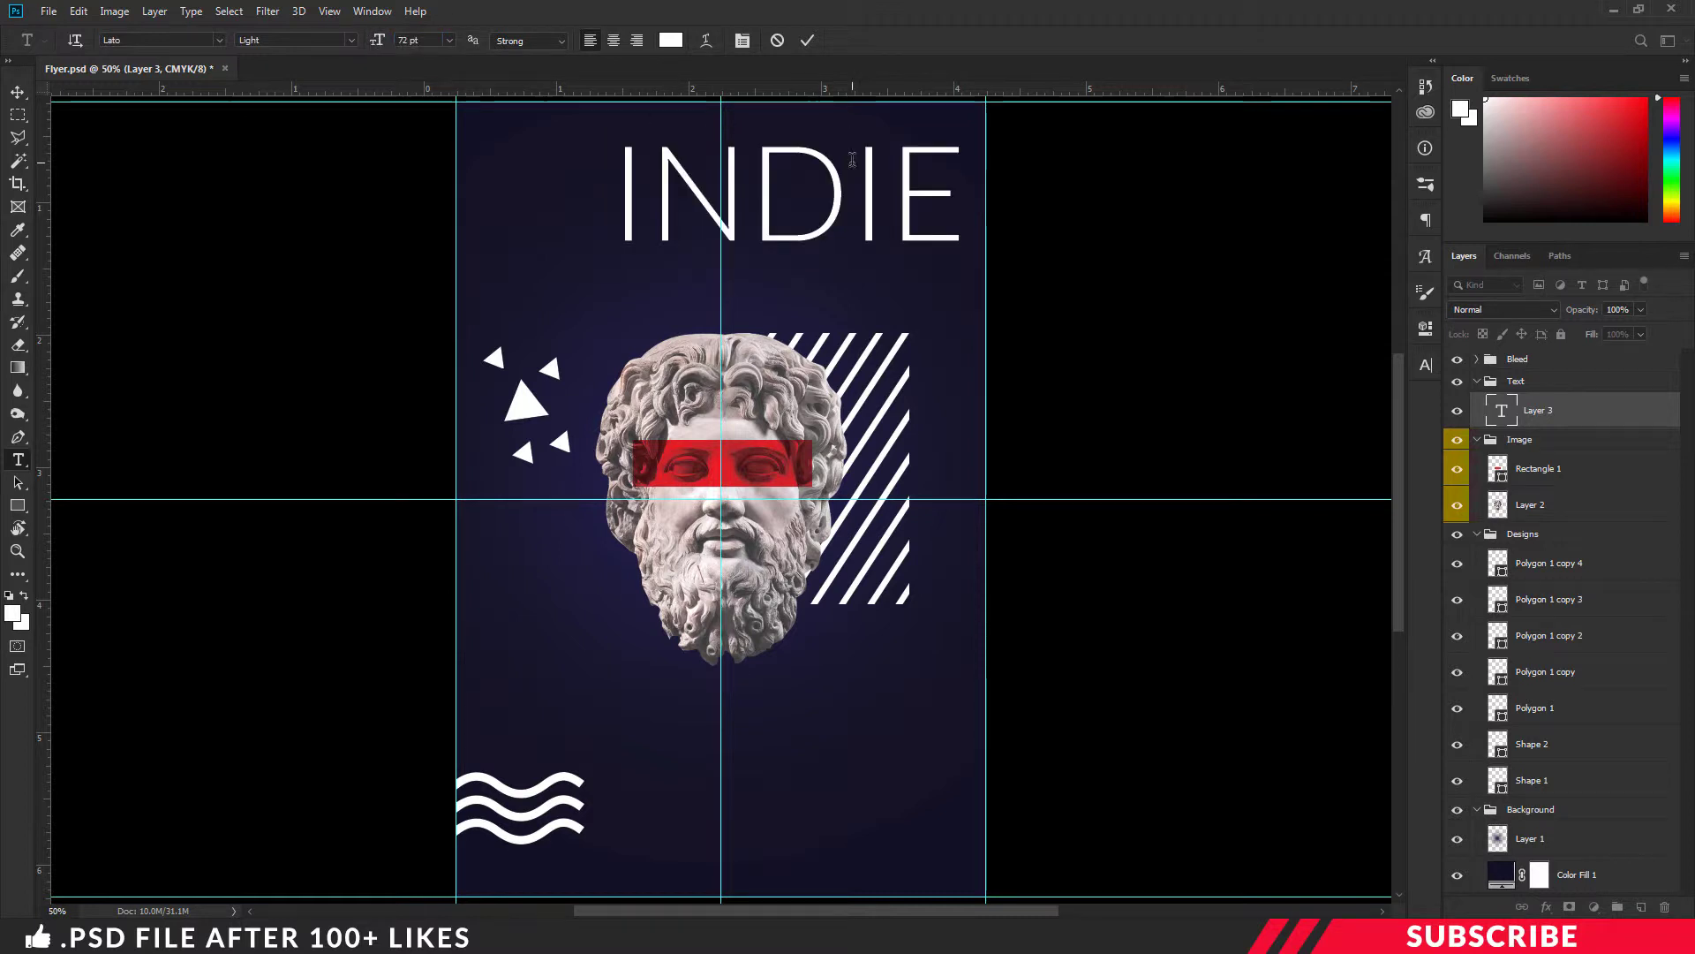
Move the INDIE title onto the flyer's centre guide.
key(v)
drag(905, 194, 843, 217)
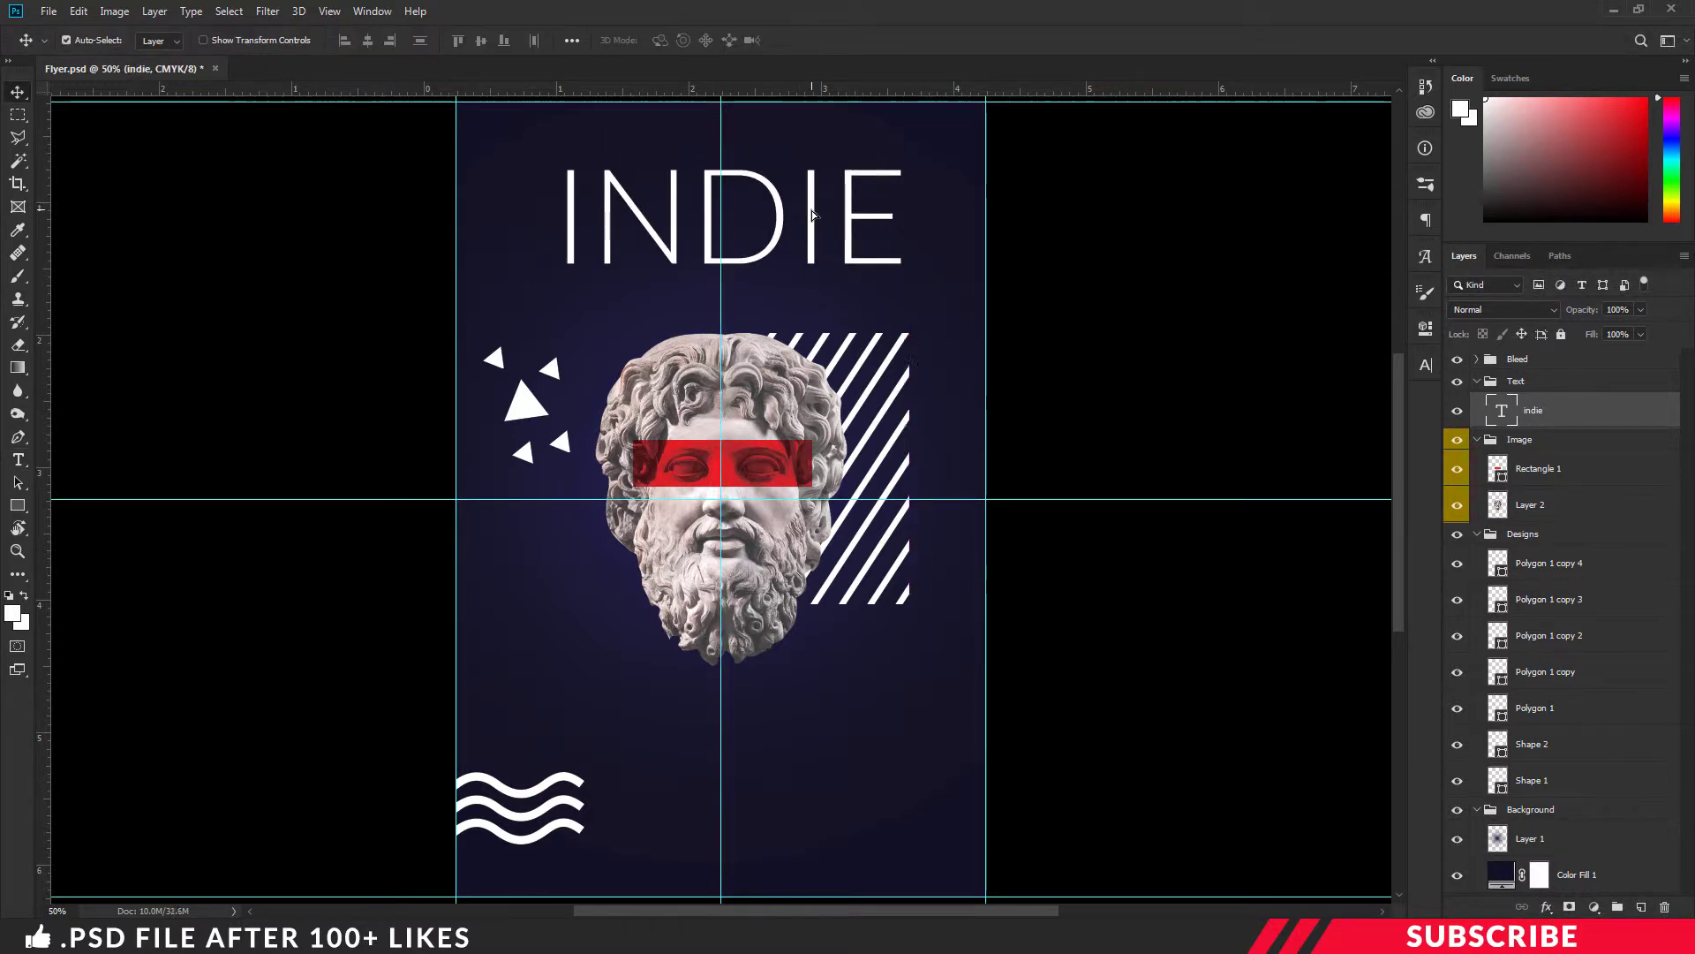
key(ctrl+t)
drag(738, 243, 762, 226)
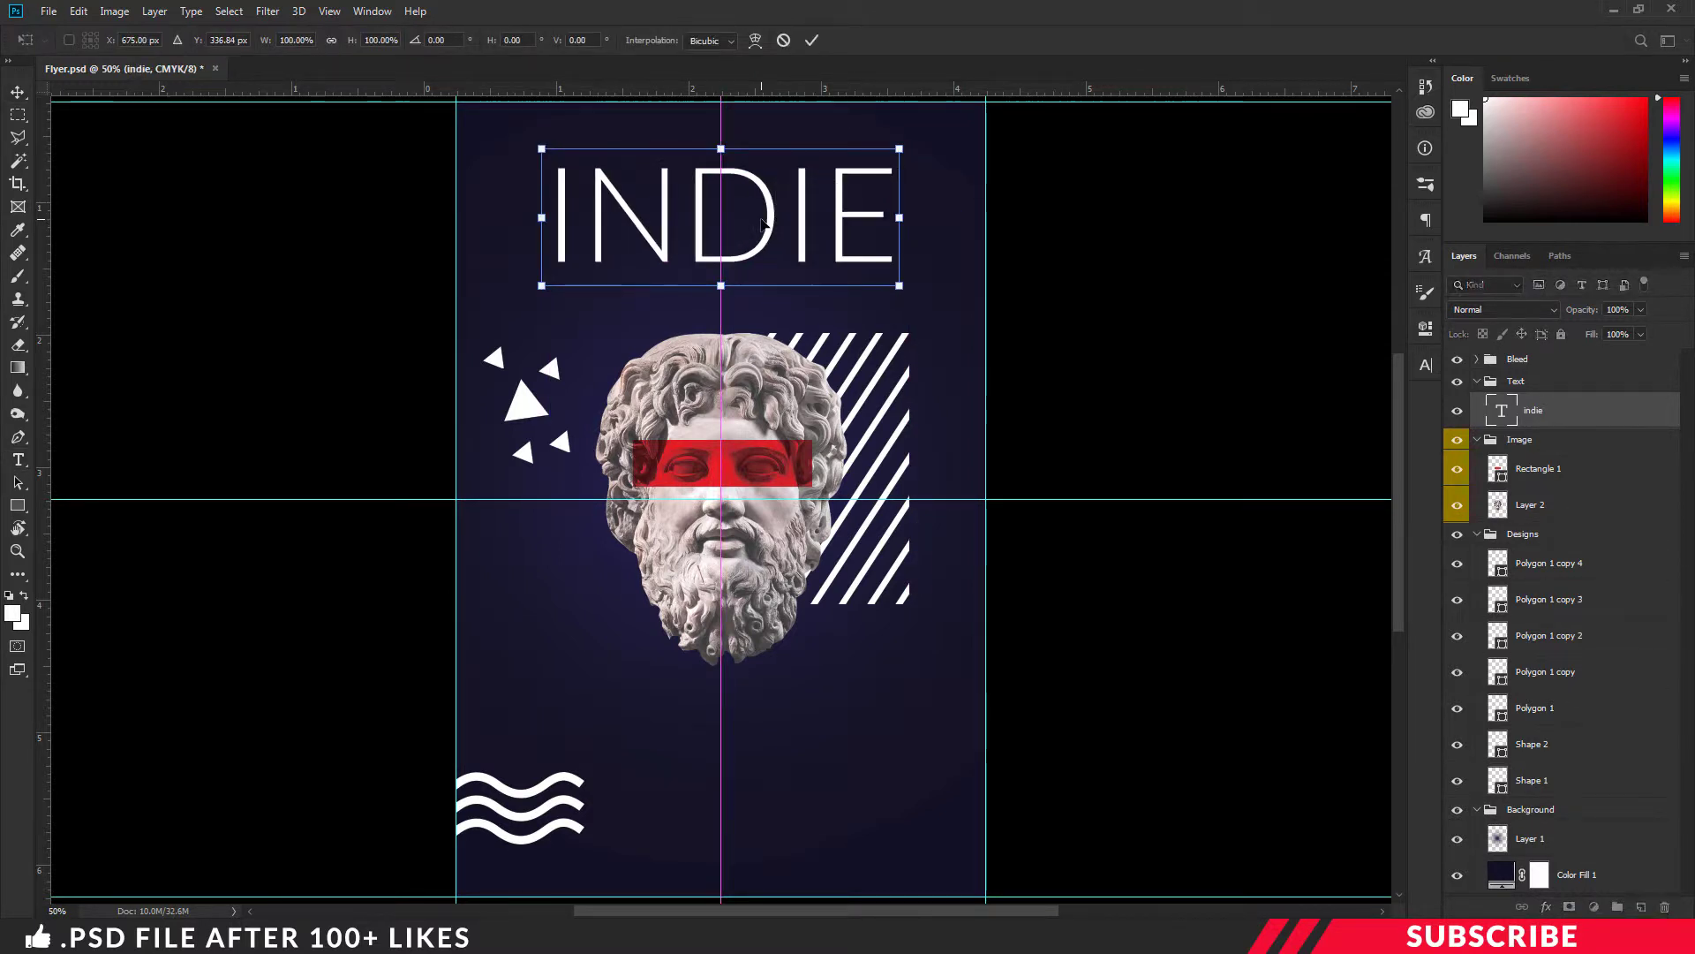
text(675)
key(Return)
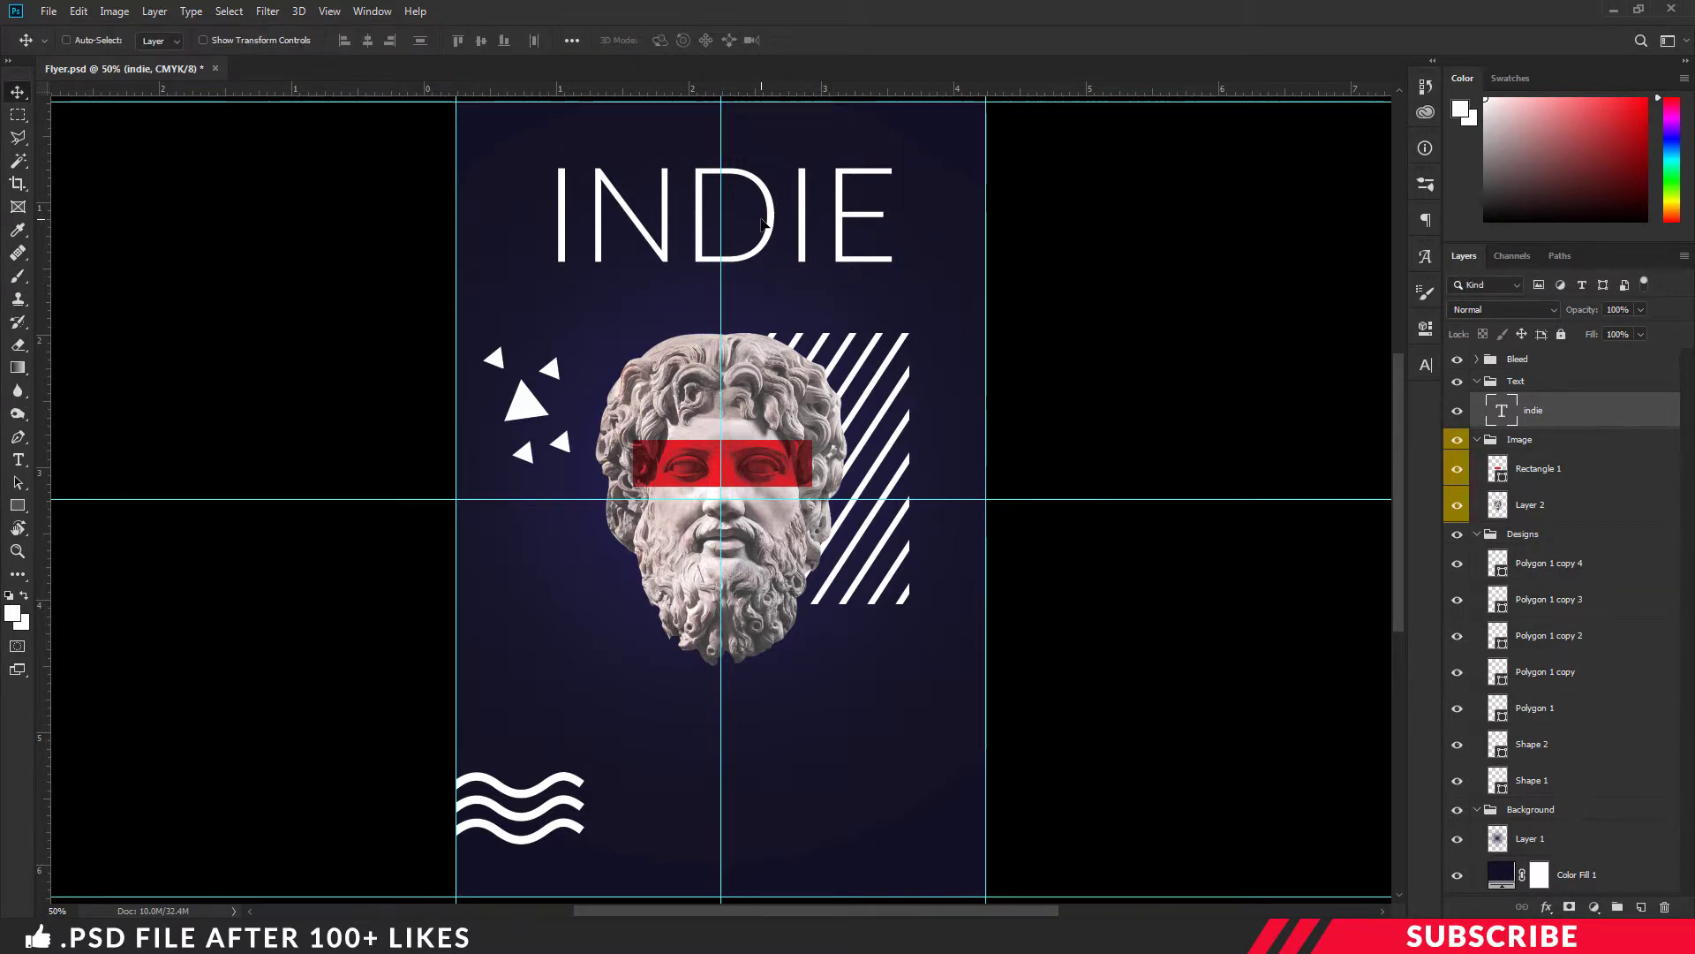
Duplicate the INDIE text below the original and shrink the copy to 23 pt.
key(ctrl+j)
drag(668, 248, 669, 314)
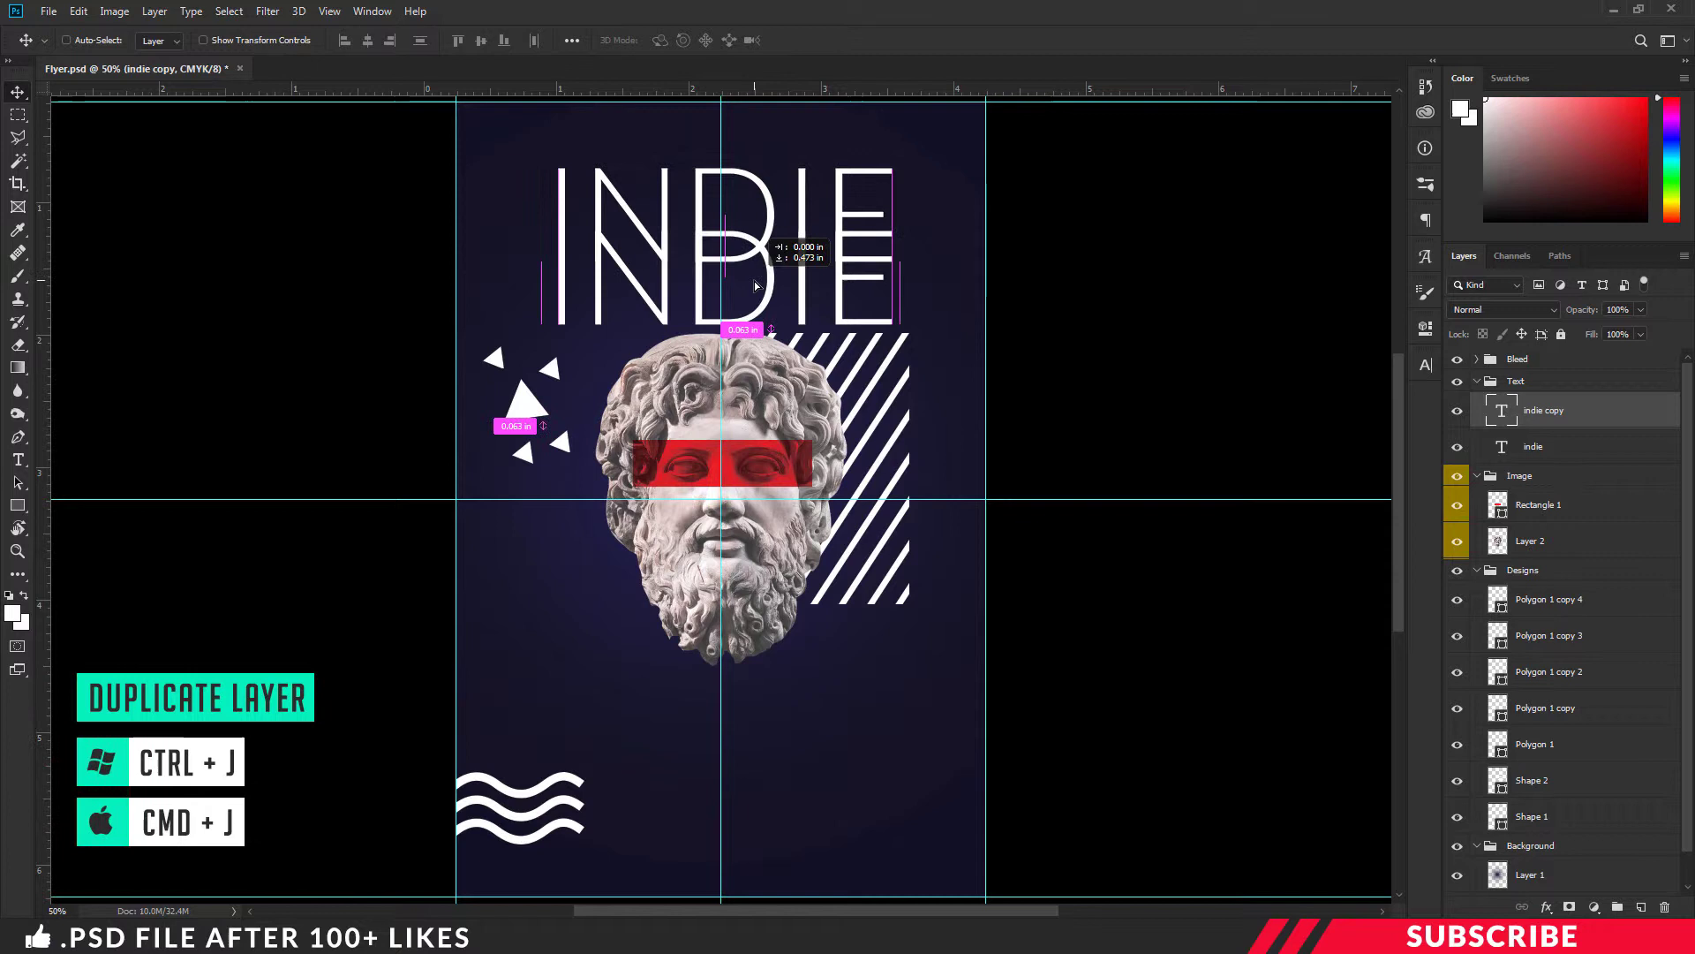
key(t)
click(668, 313)
key(ctrl+a)
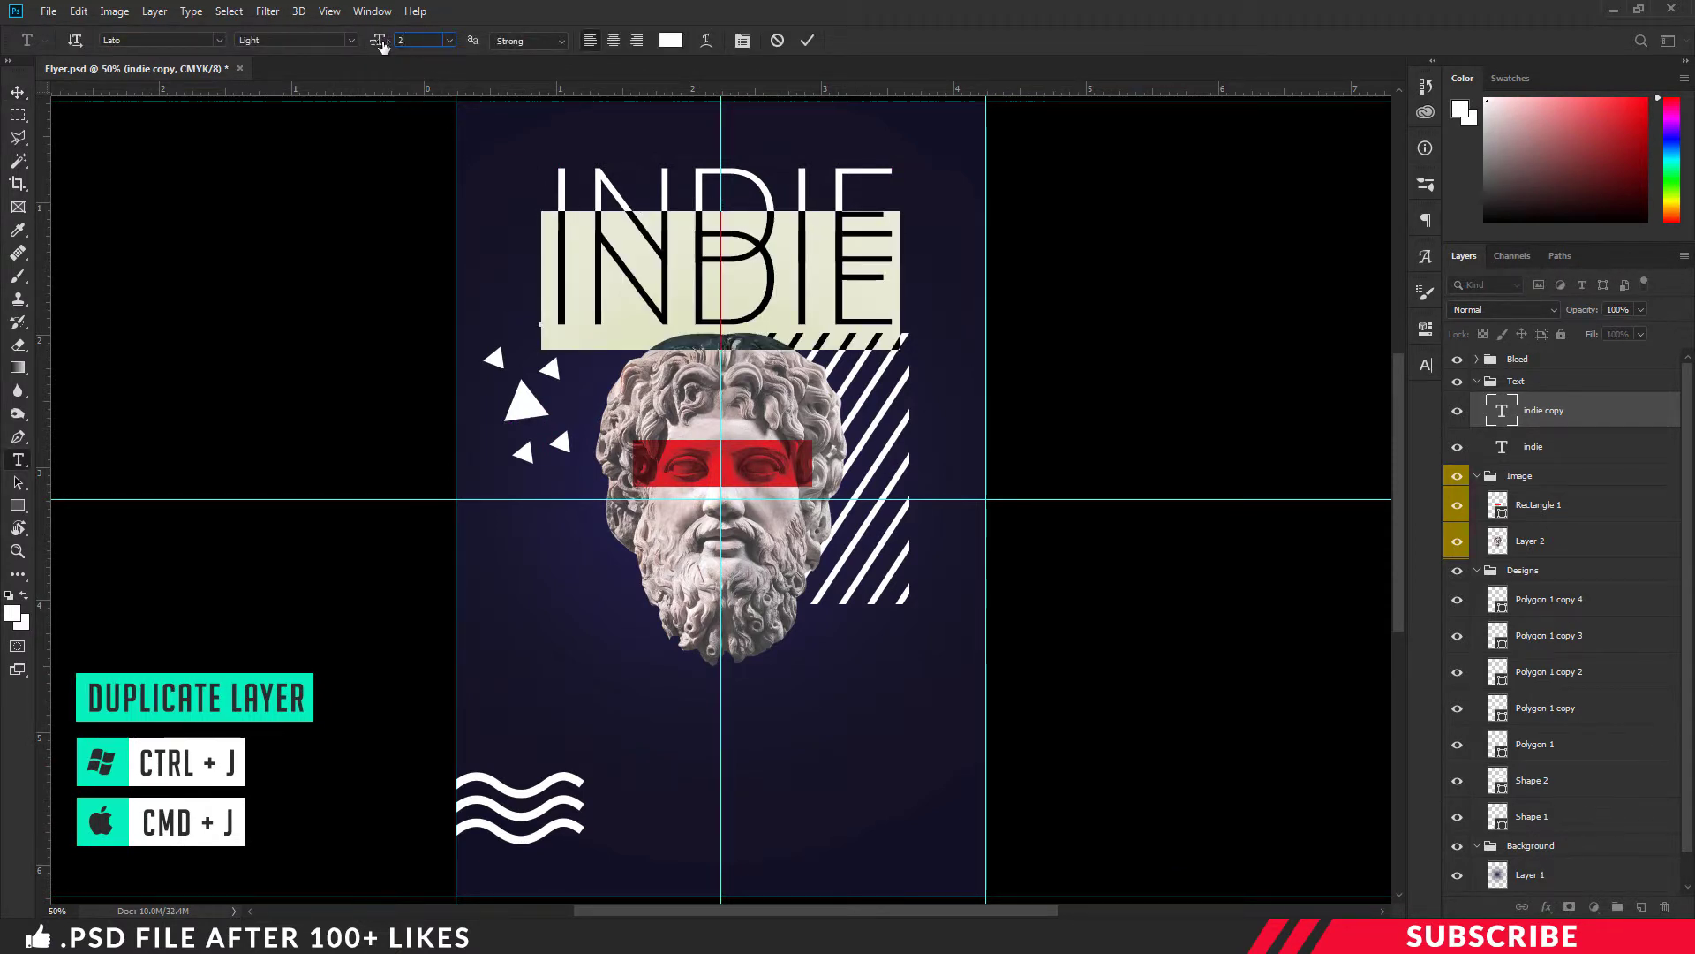
text(23)
key(Return)
Retype the small copy as NITE and tuck it under the left of INDIE.
double_click(632, 310)
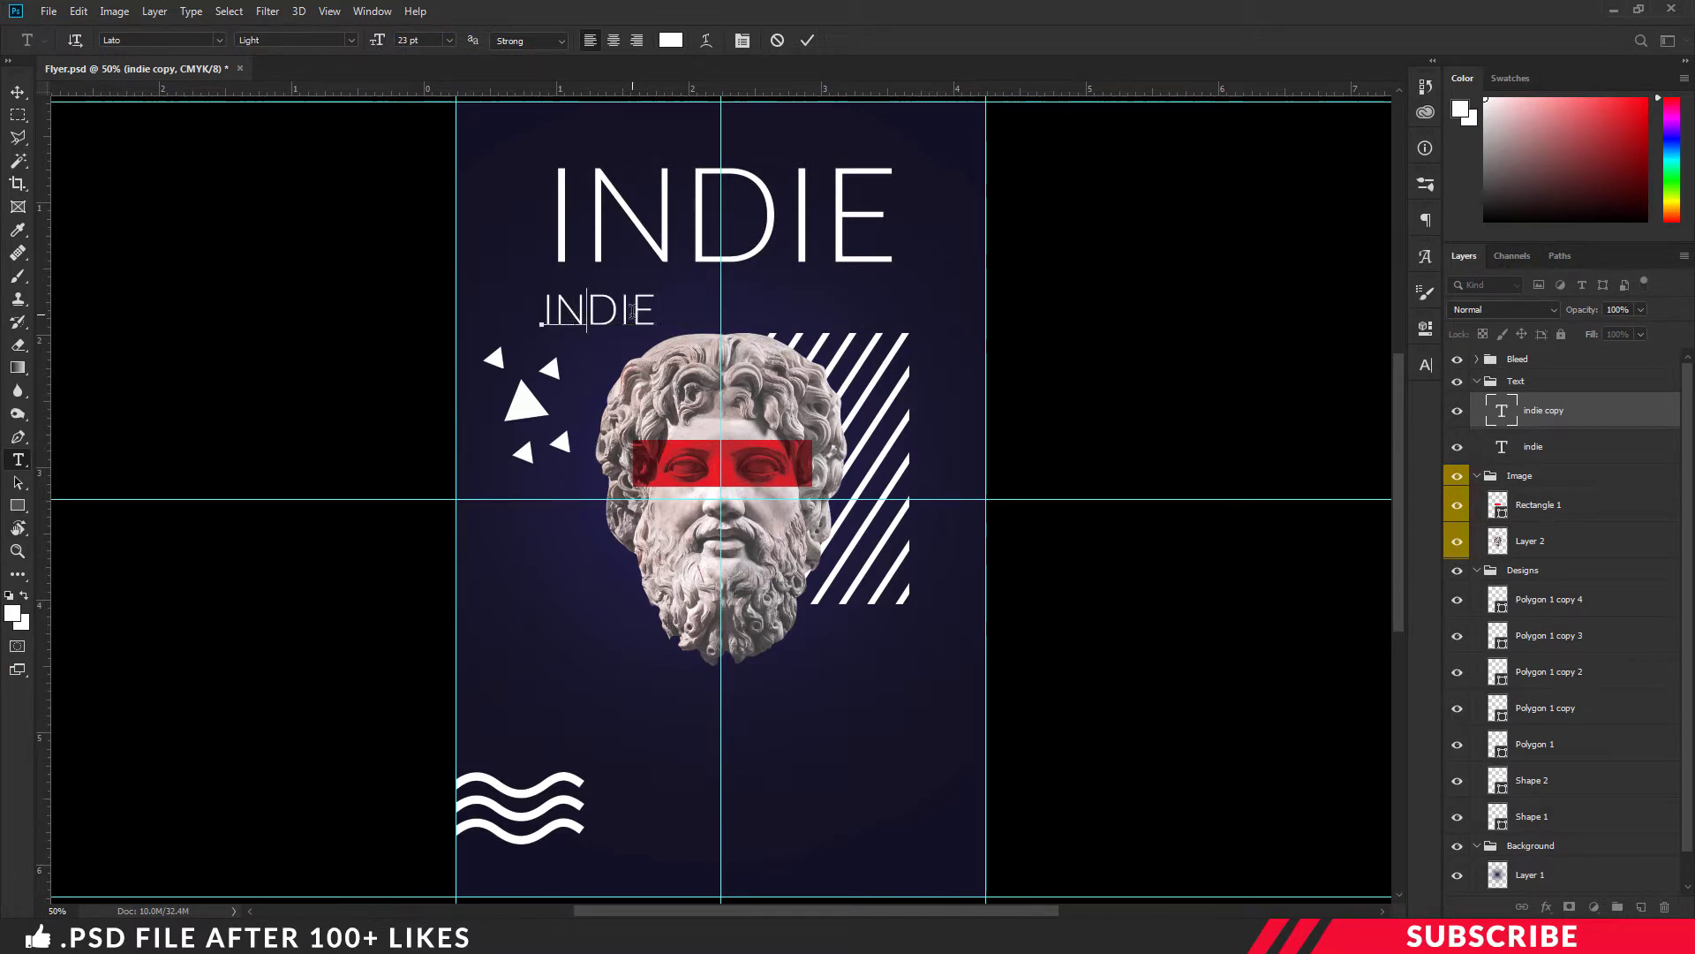
text(nite)
key(ctrl+Return)
key(v)
drag(617, 315, 627, 293)
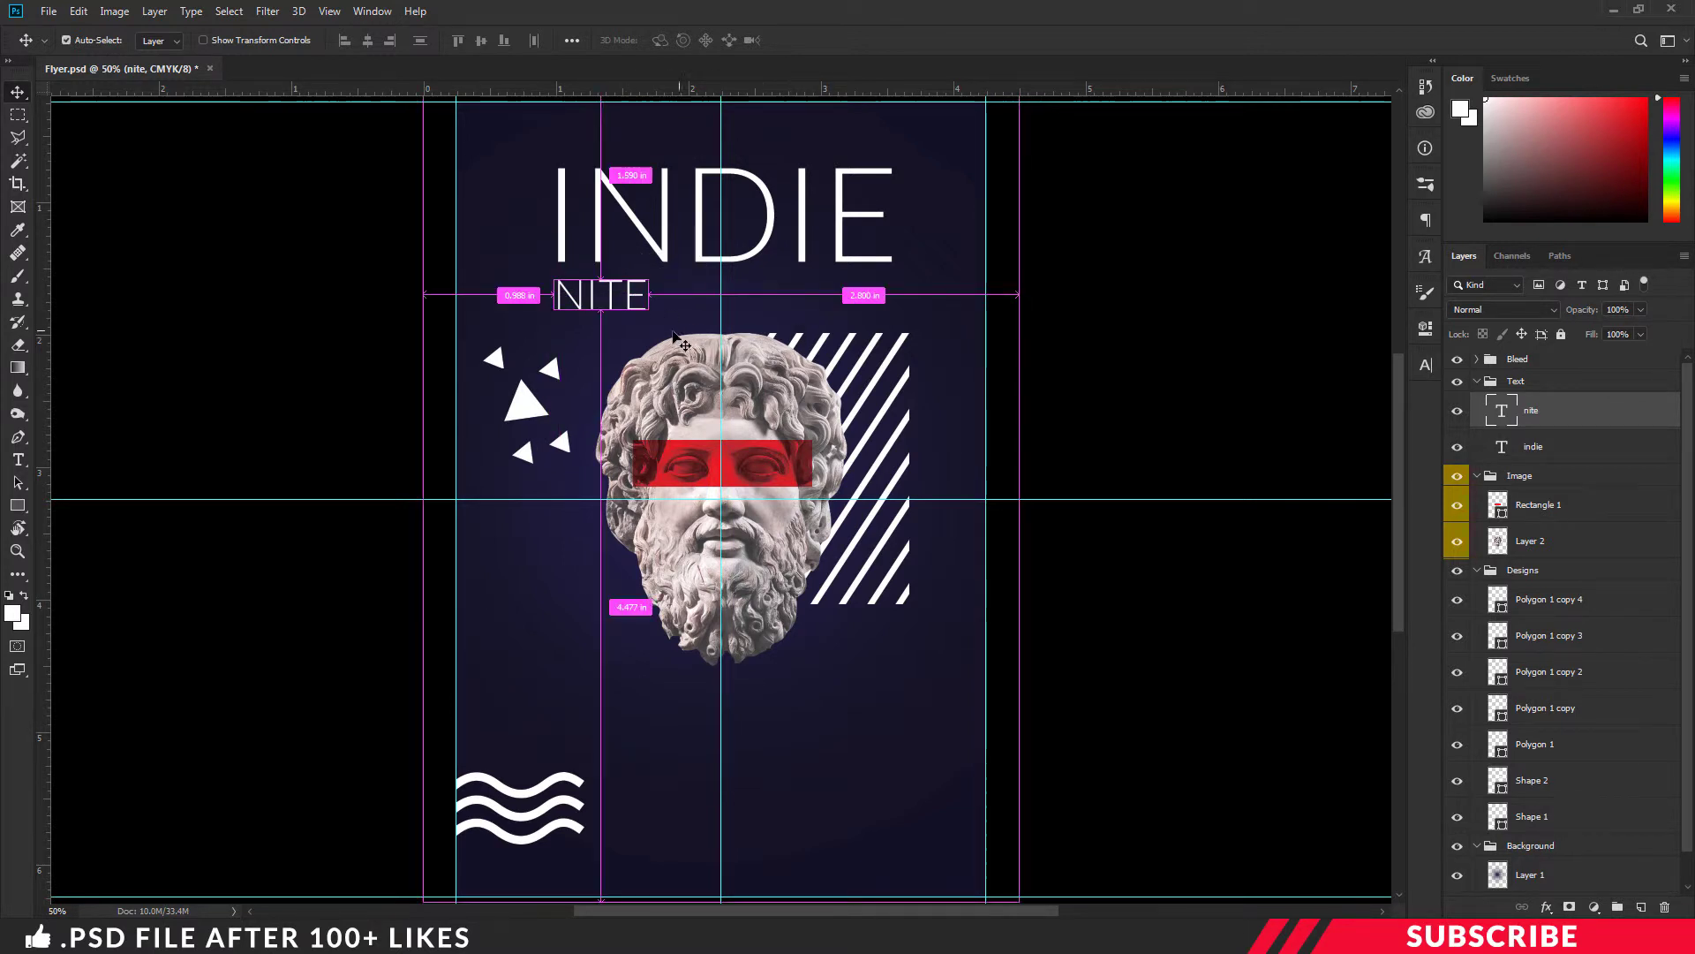
Duplicate NITE, retype it as PARTY at 42 pt, and place it below the statue head.
key(ctrl+j)
drag(601, 298, 799, 737)
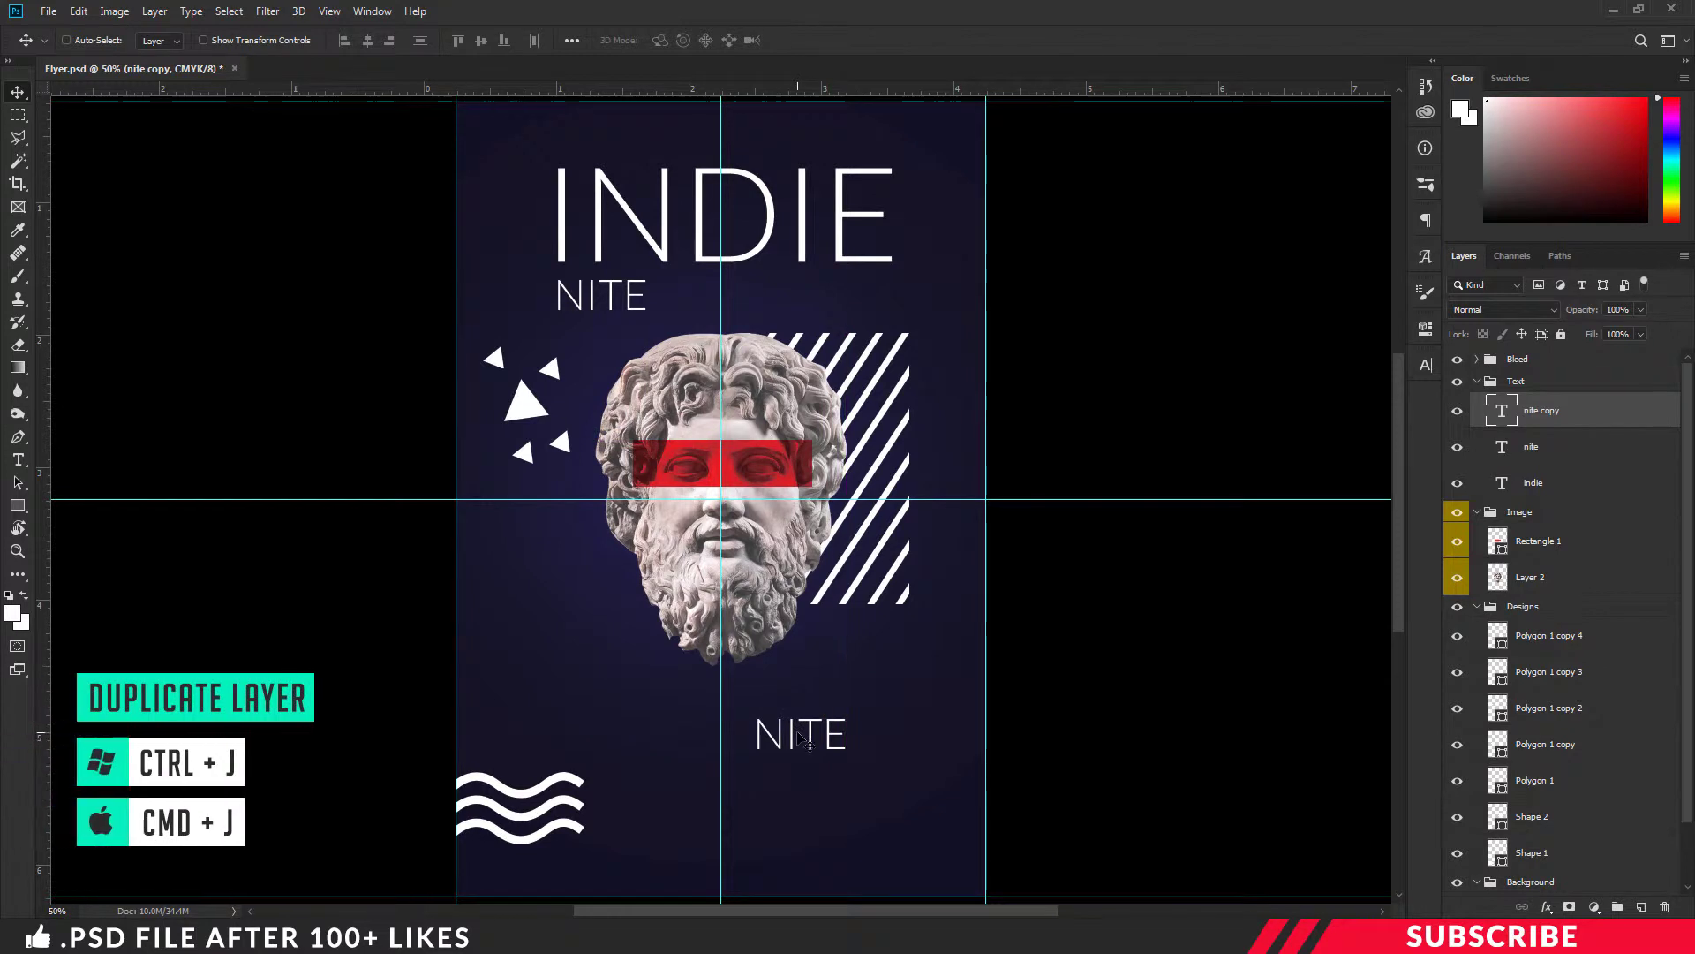
key(t)
click(799, 733)
key(ctrl+a)
text(PAR)
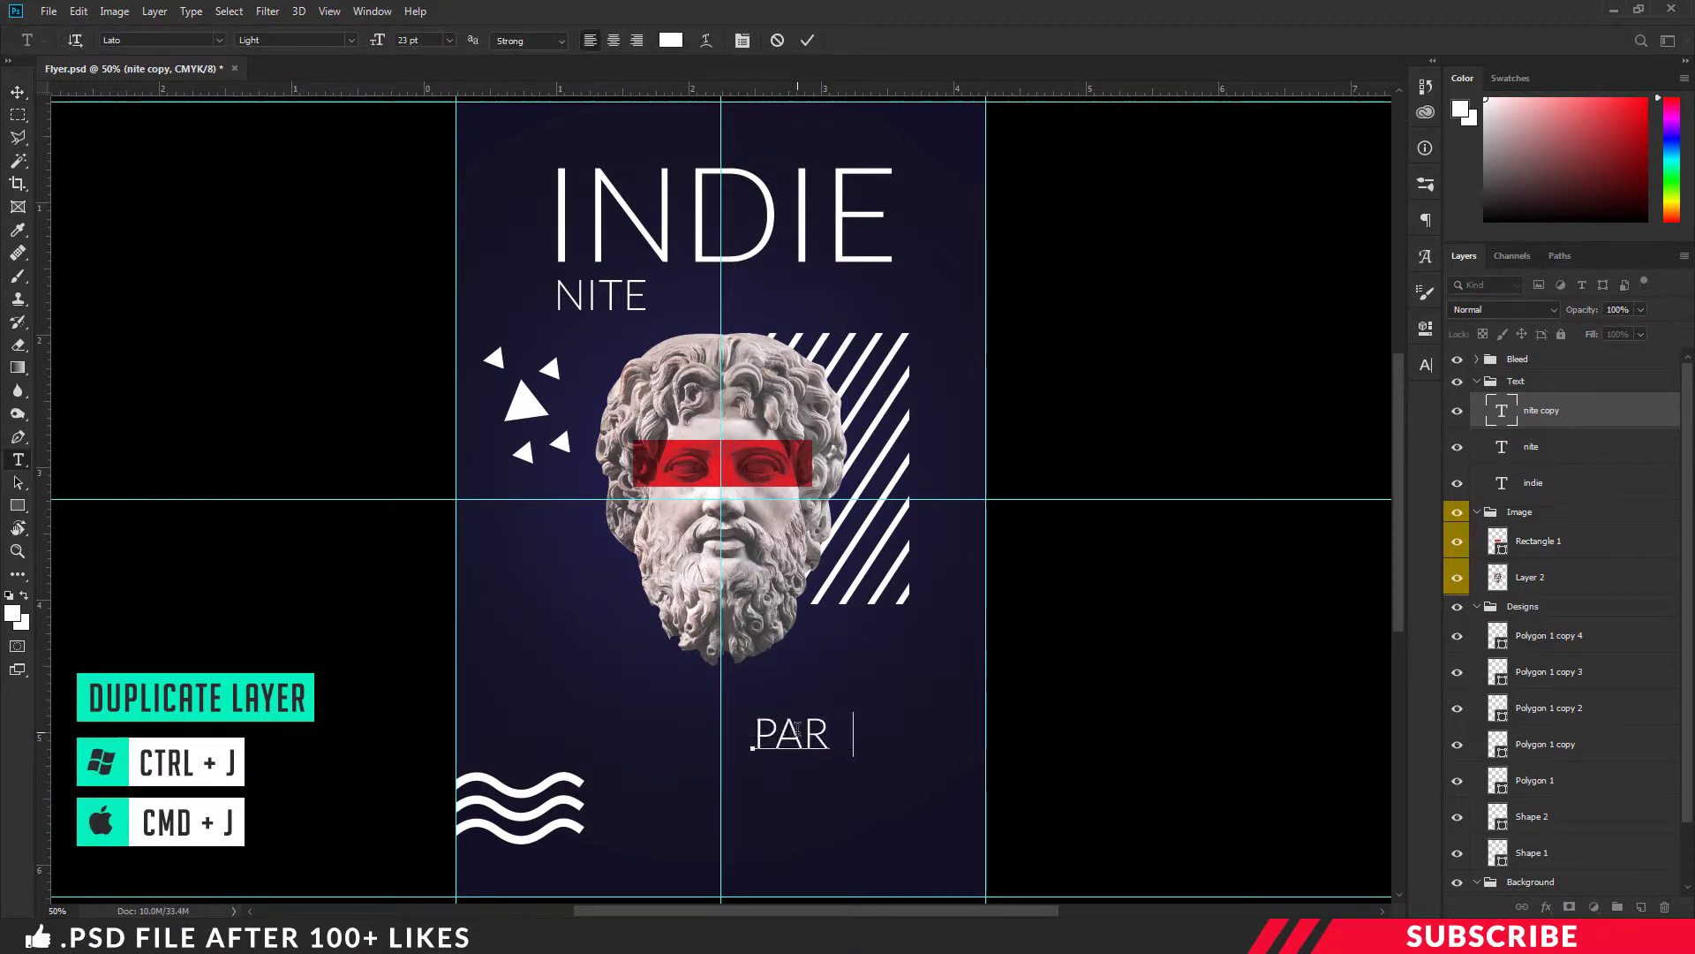
text(TY)
key(ctrl+a)
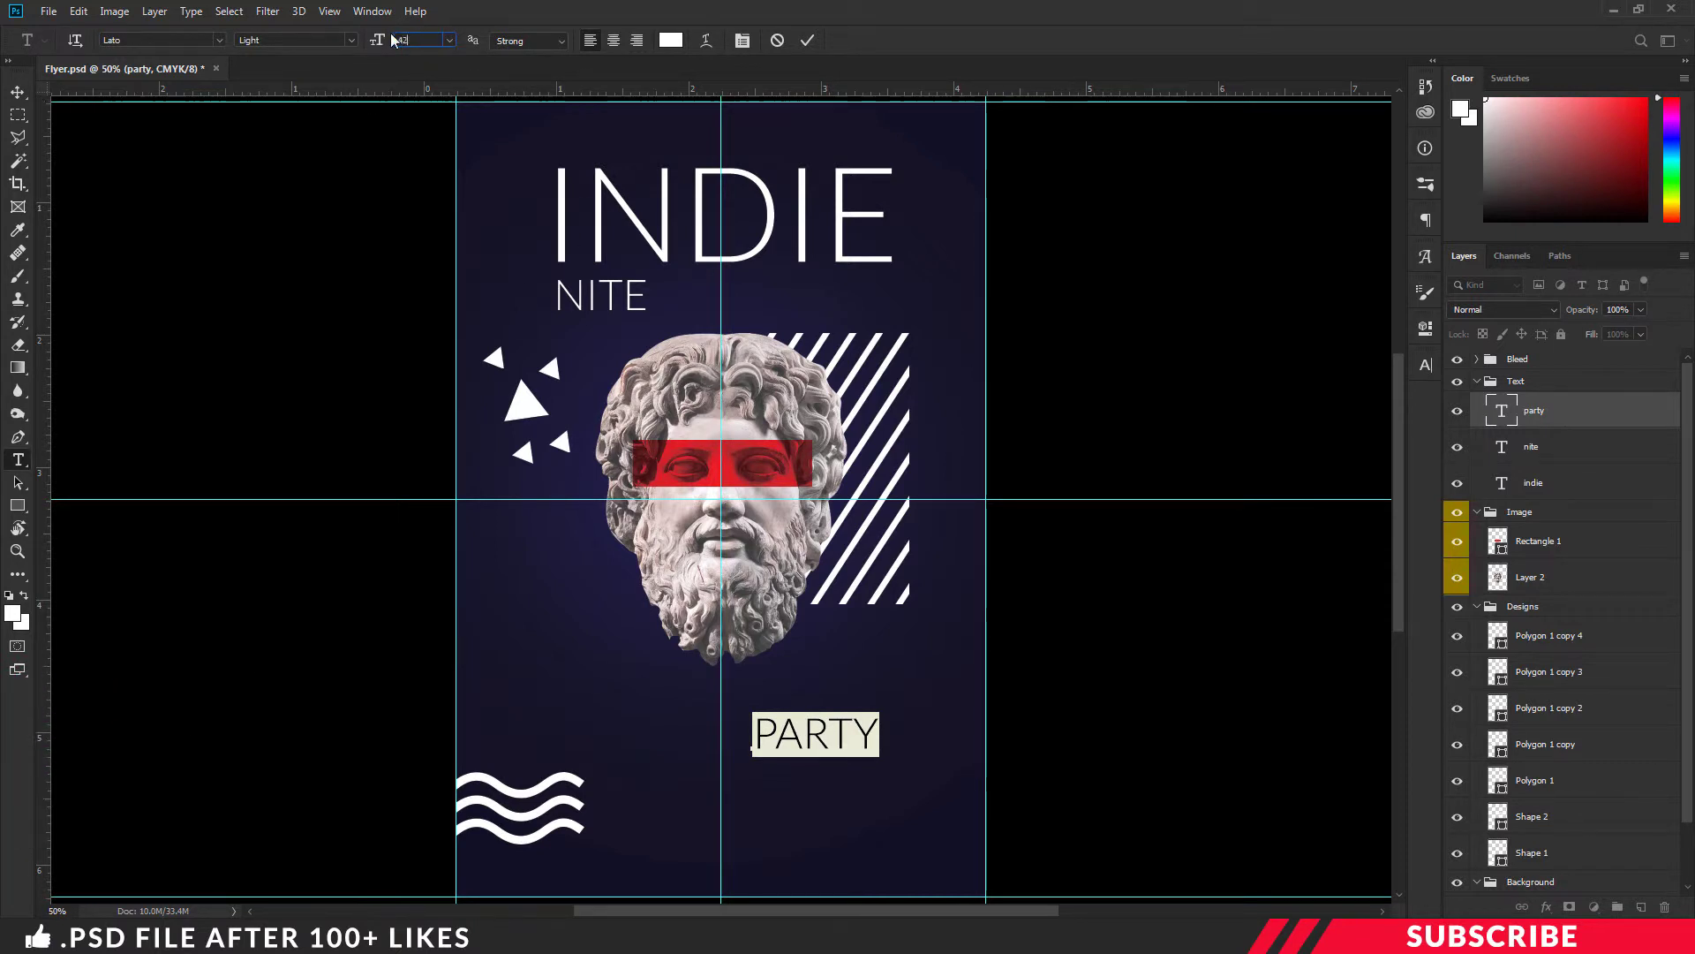
key(Return)
key(ctrl+Return)
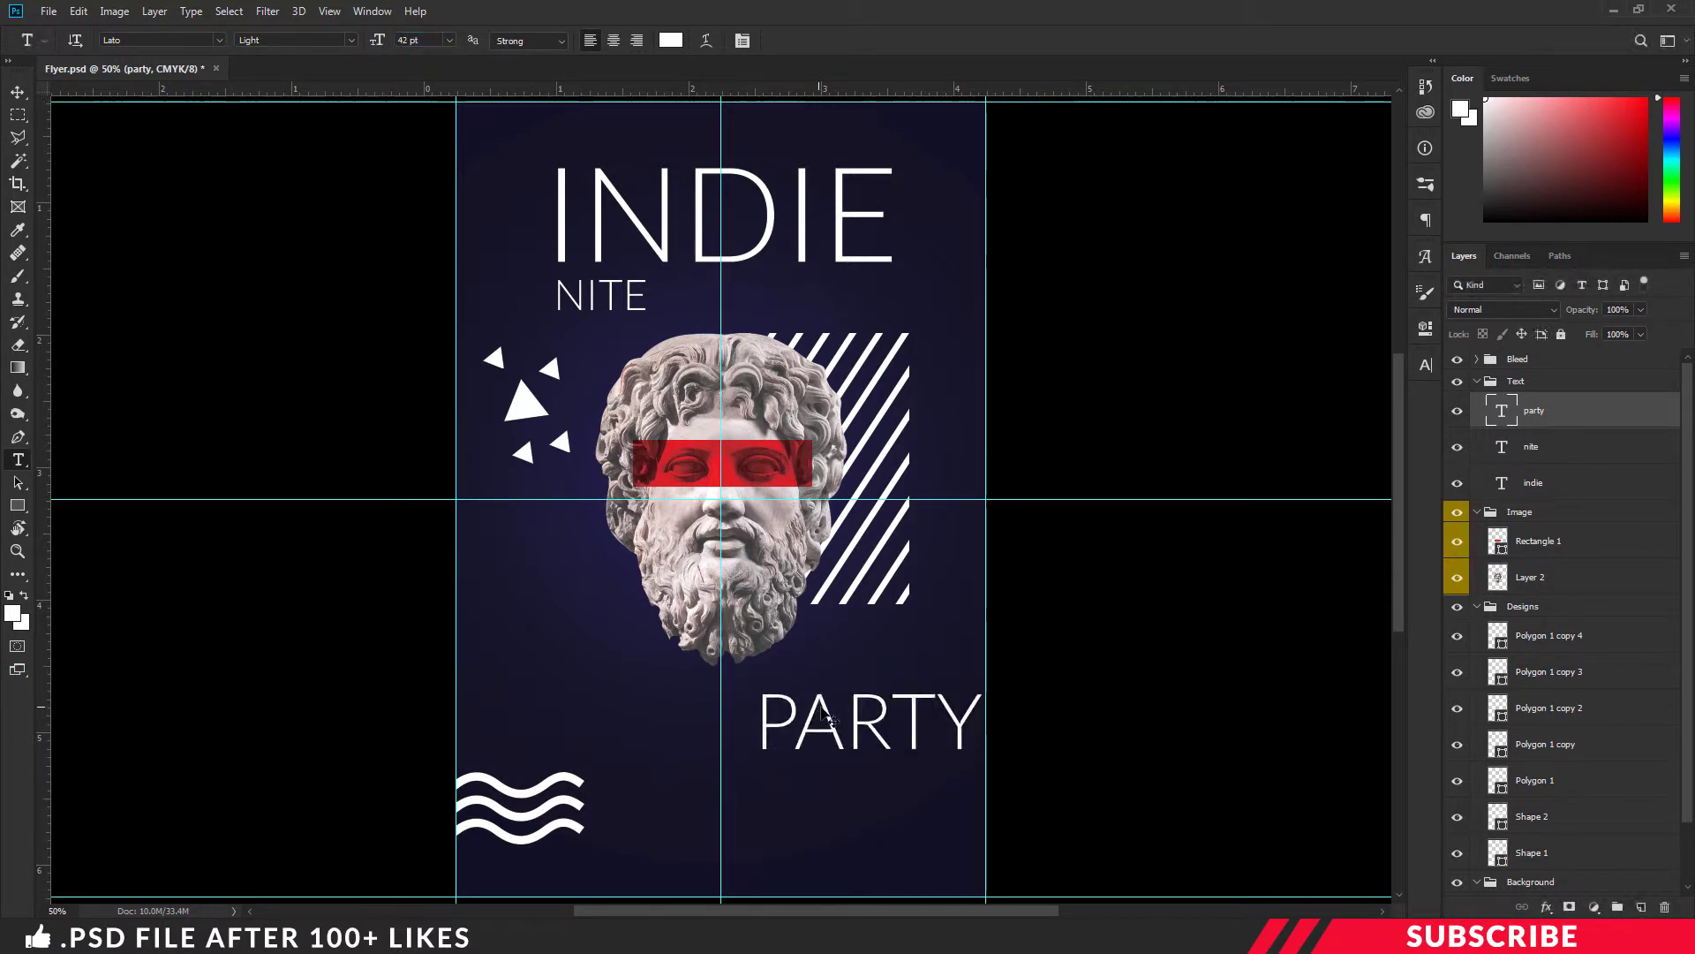
key(v)
drag(893, 722, 897, 712)
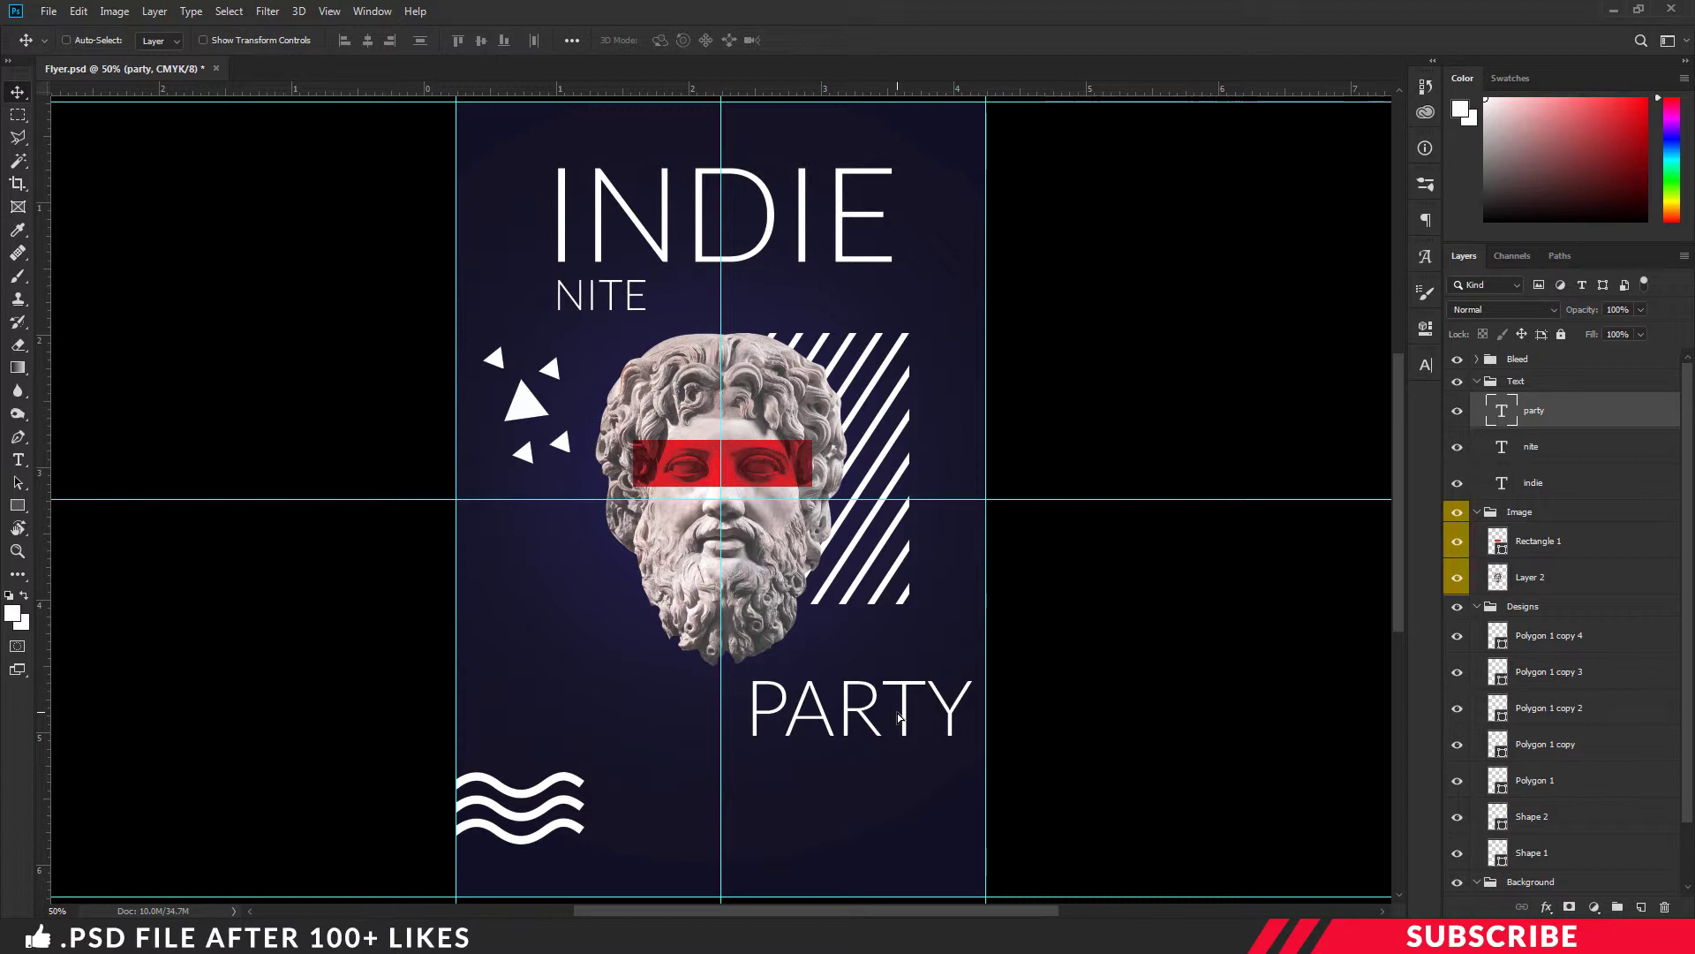
Add a new layer in the Designs group and set the foreground colour to #ed1c24.
click(1562, 607)
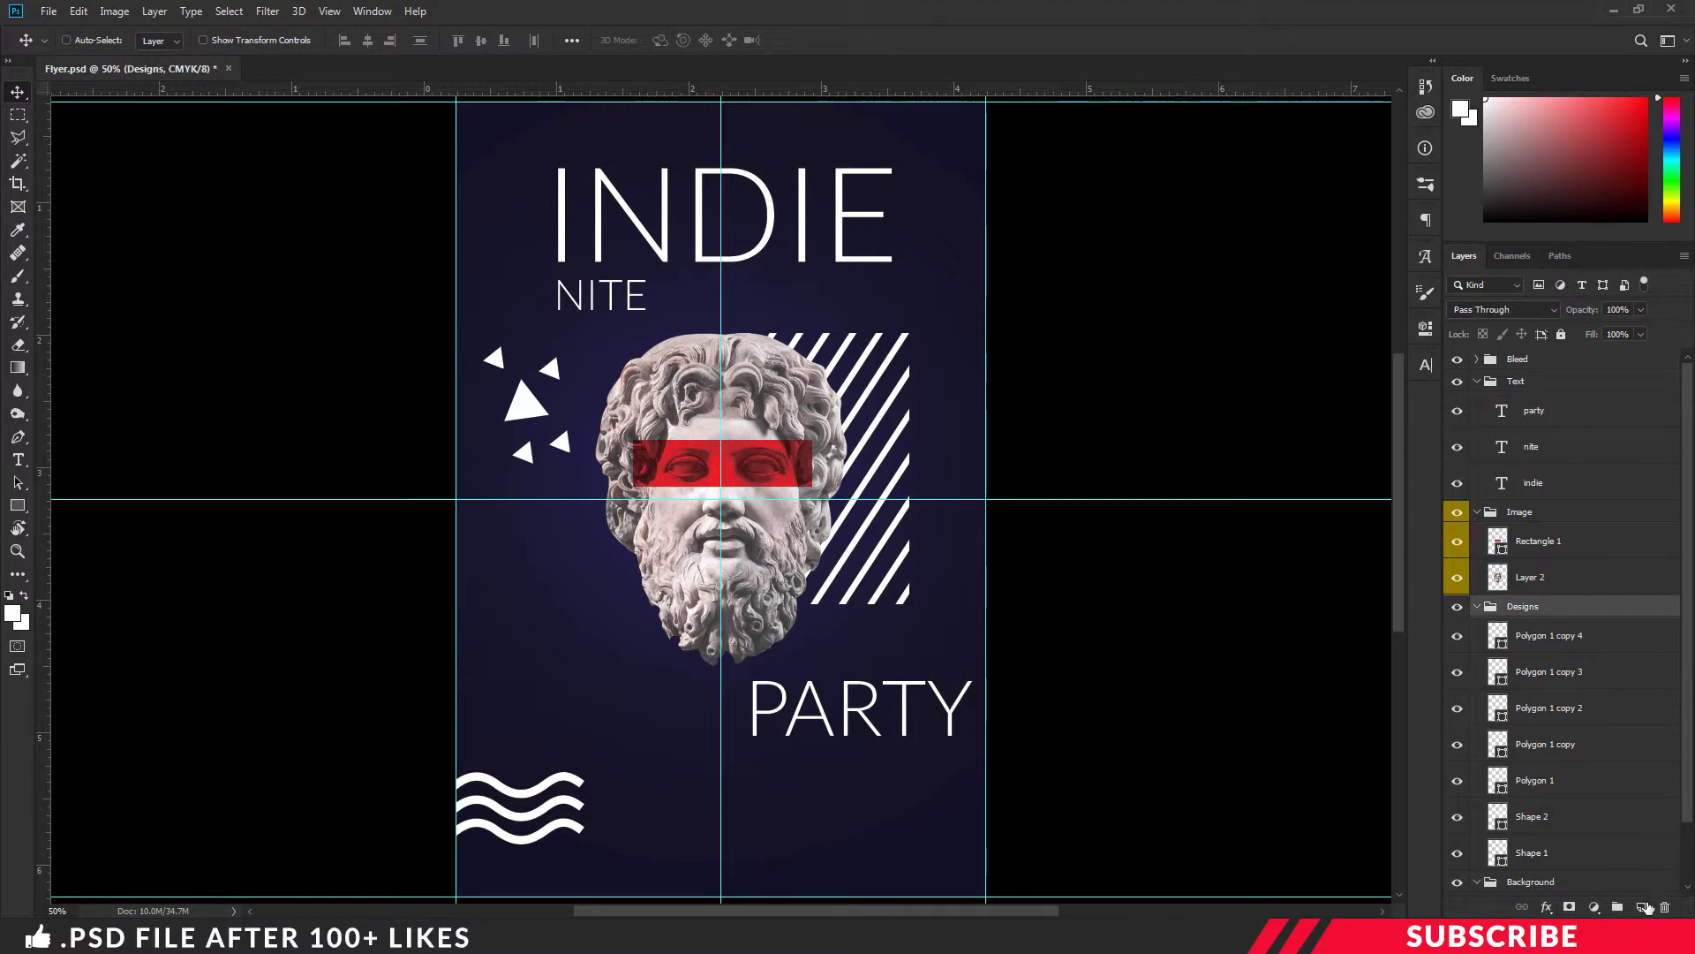
click(1644, 907)
key(i)
click(12, 614)
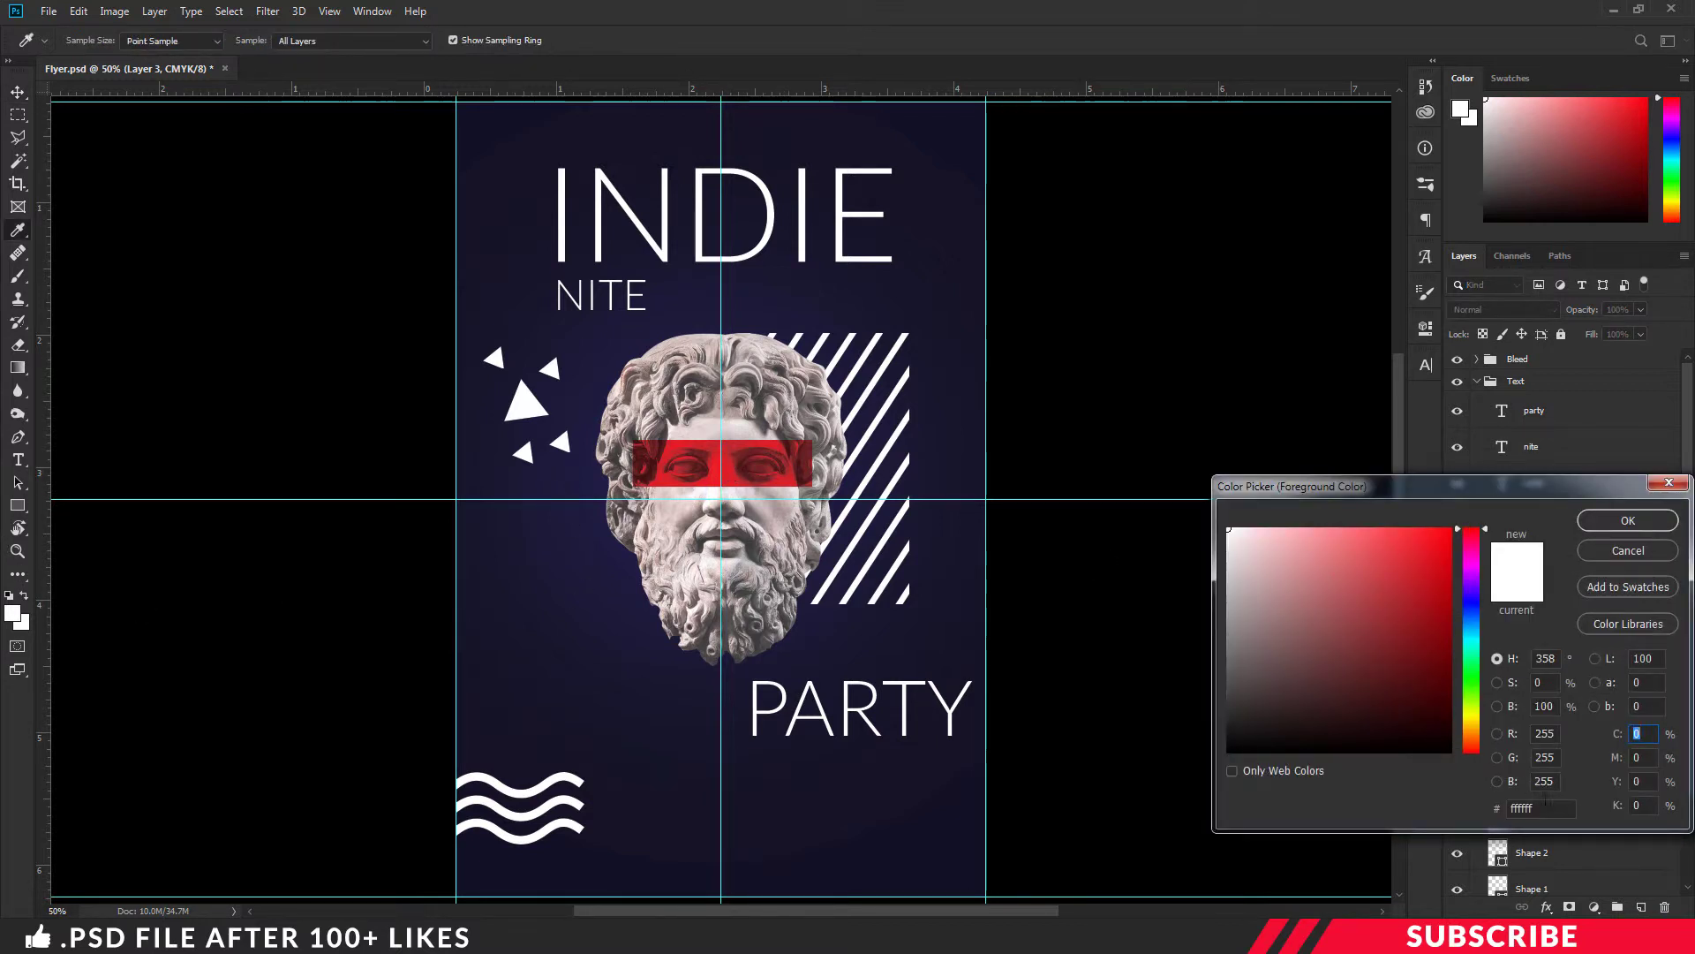
text(ed)
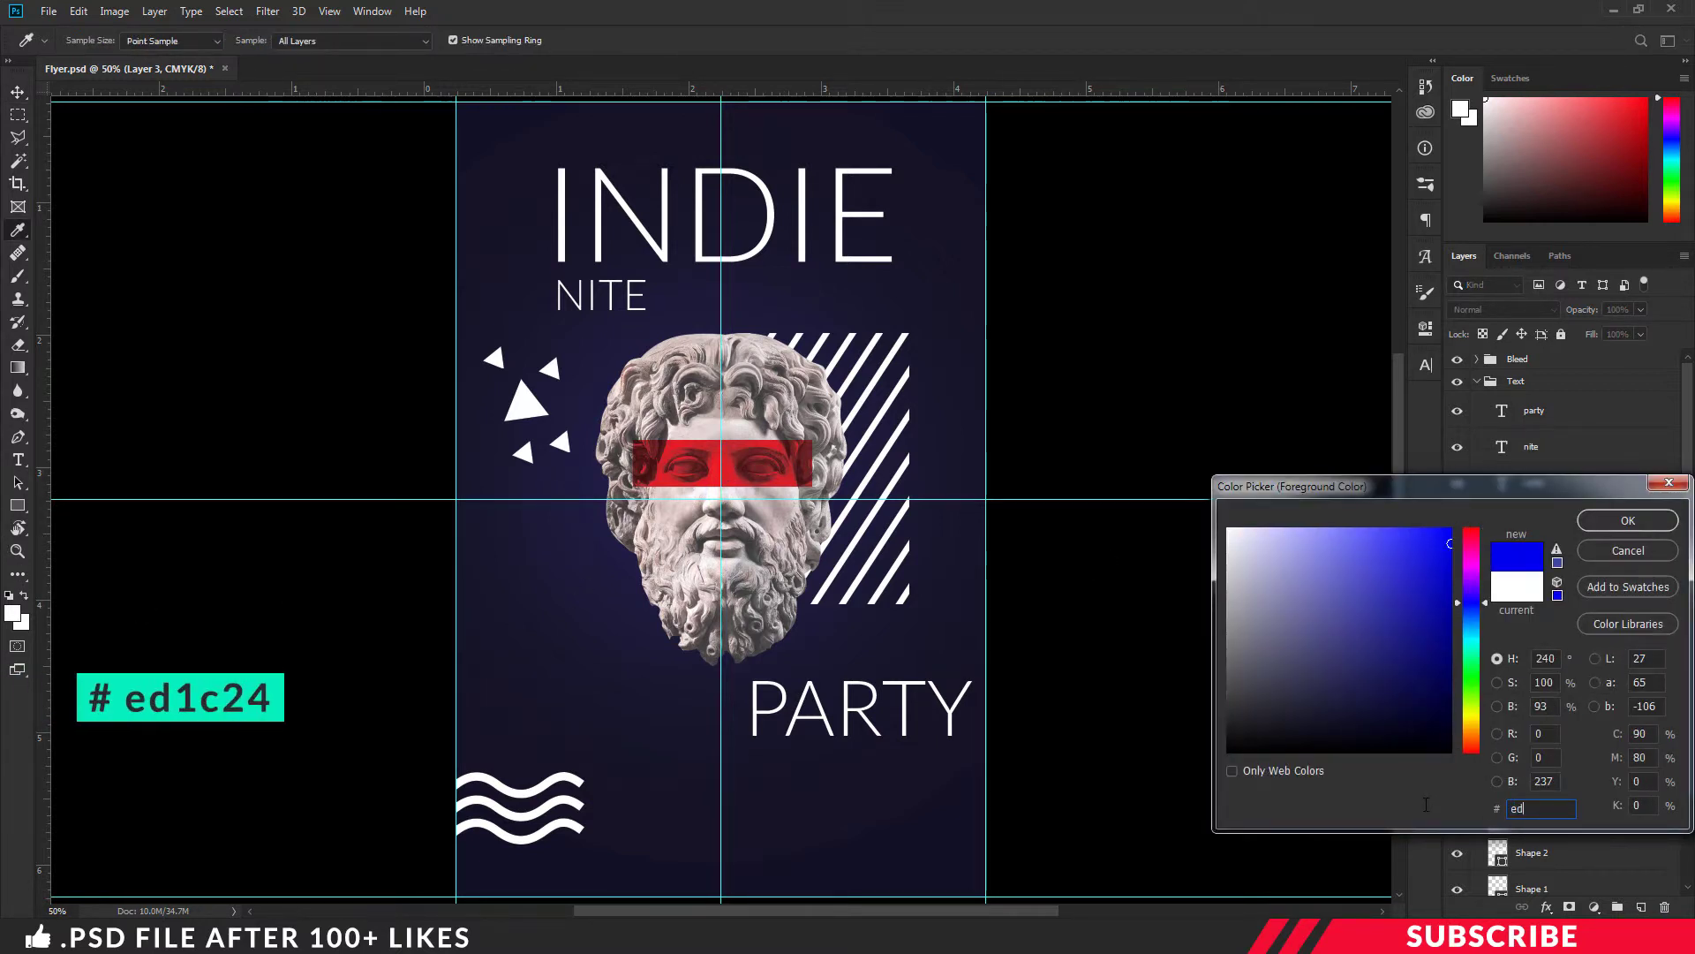
text(1c)
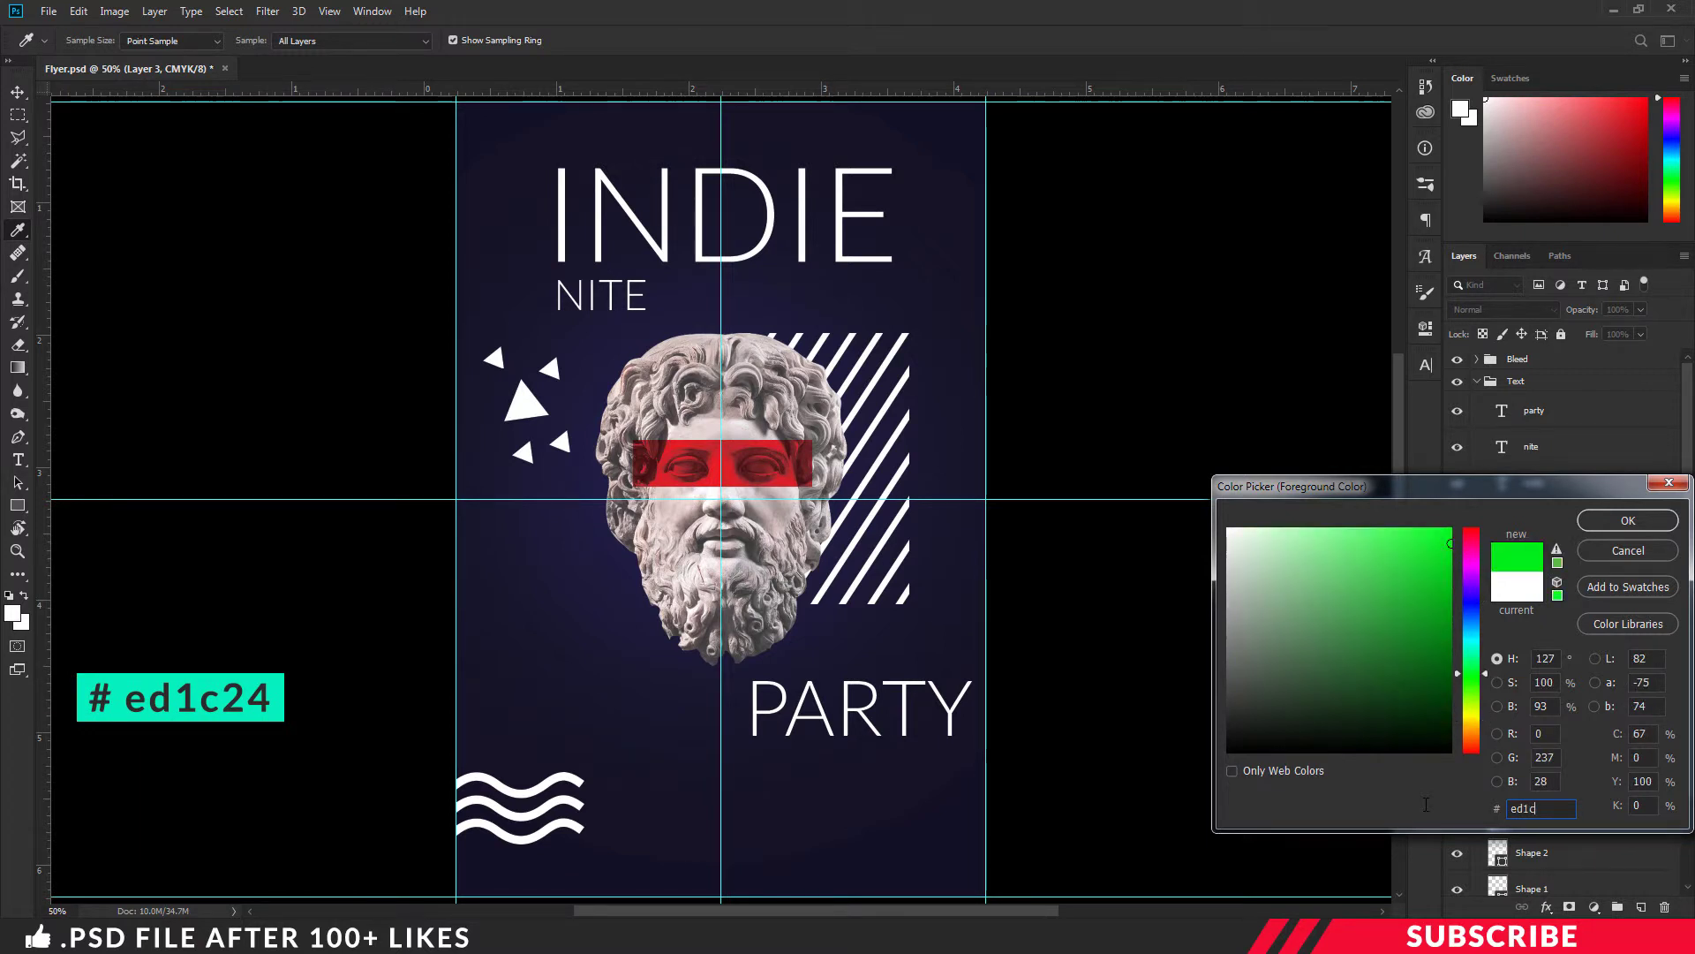
text(24)
click(1672, 522)
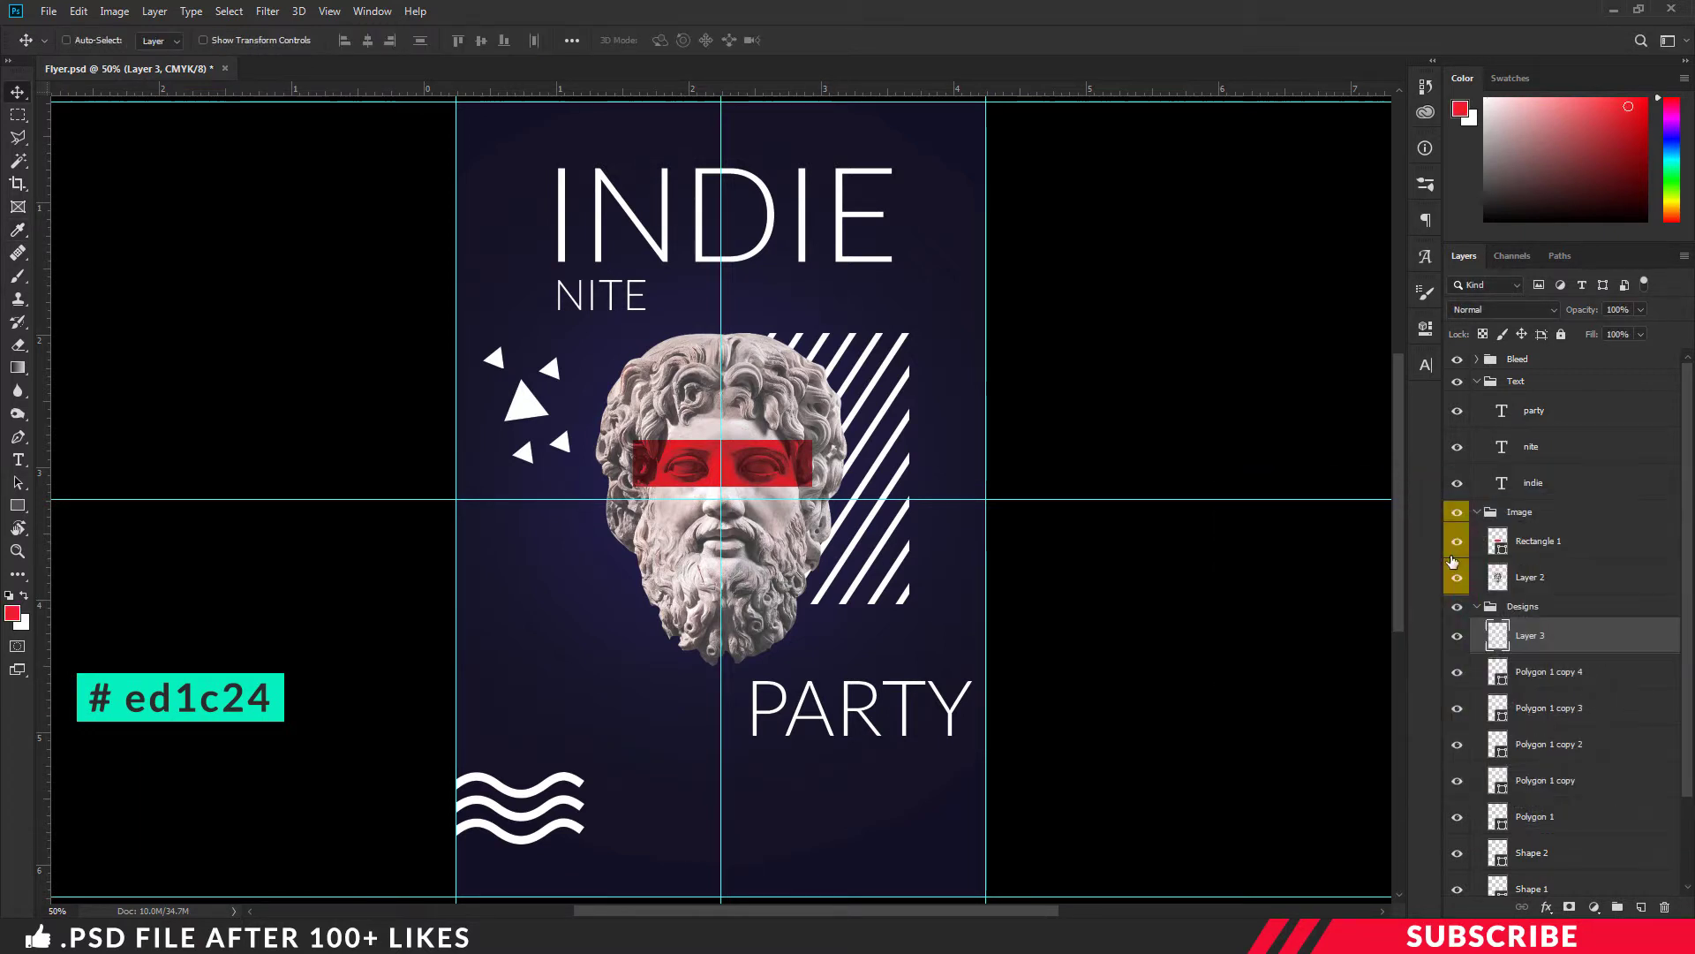
Draw a thin red rectangle under the word PARTY as its underline.
click(18, 505)
click(75, 512)
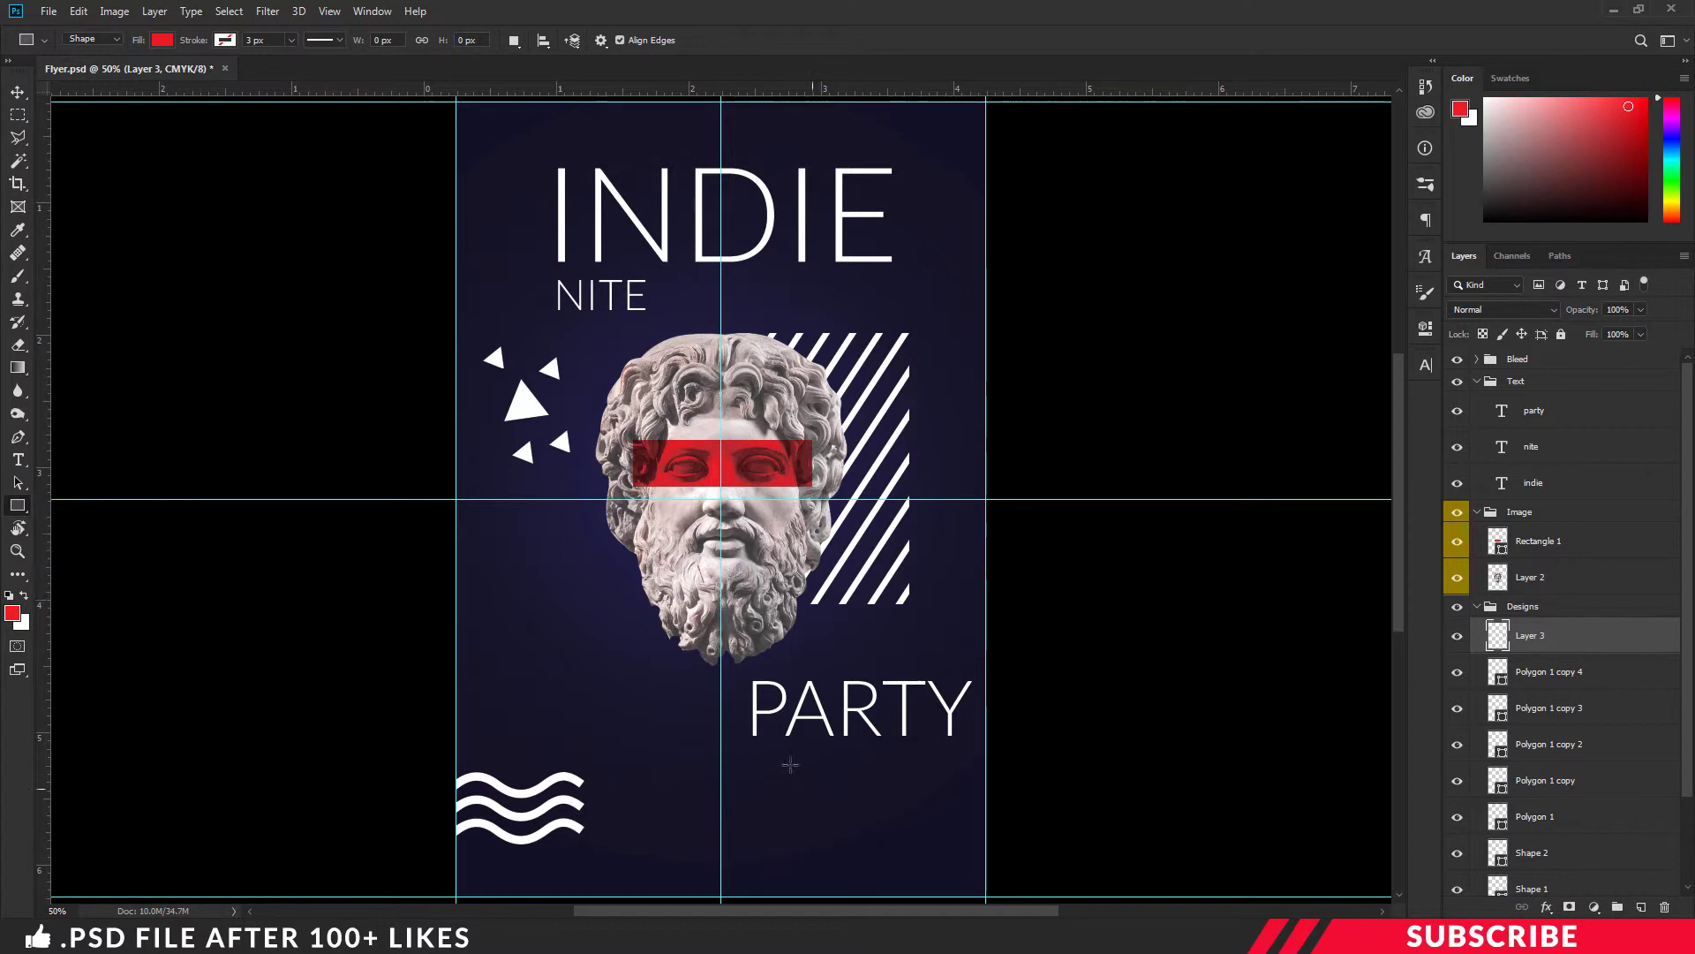
mouse_move(754, 756)
mouse_down()
mouse_move(1040, 759)
mouse_move(892, 751)
mouse_up()
key(v)
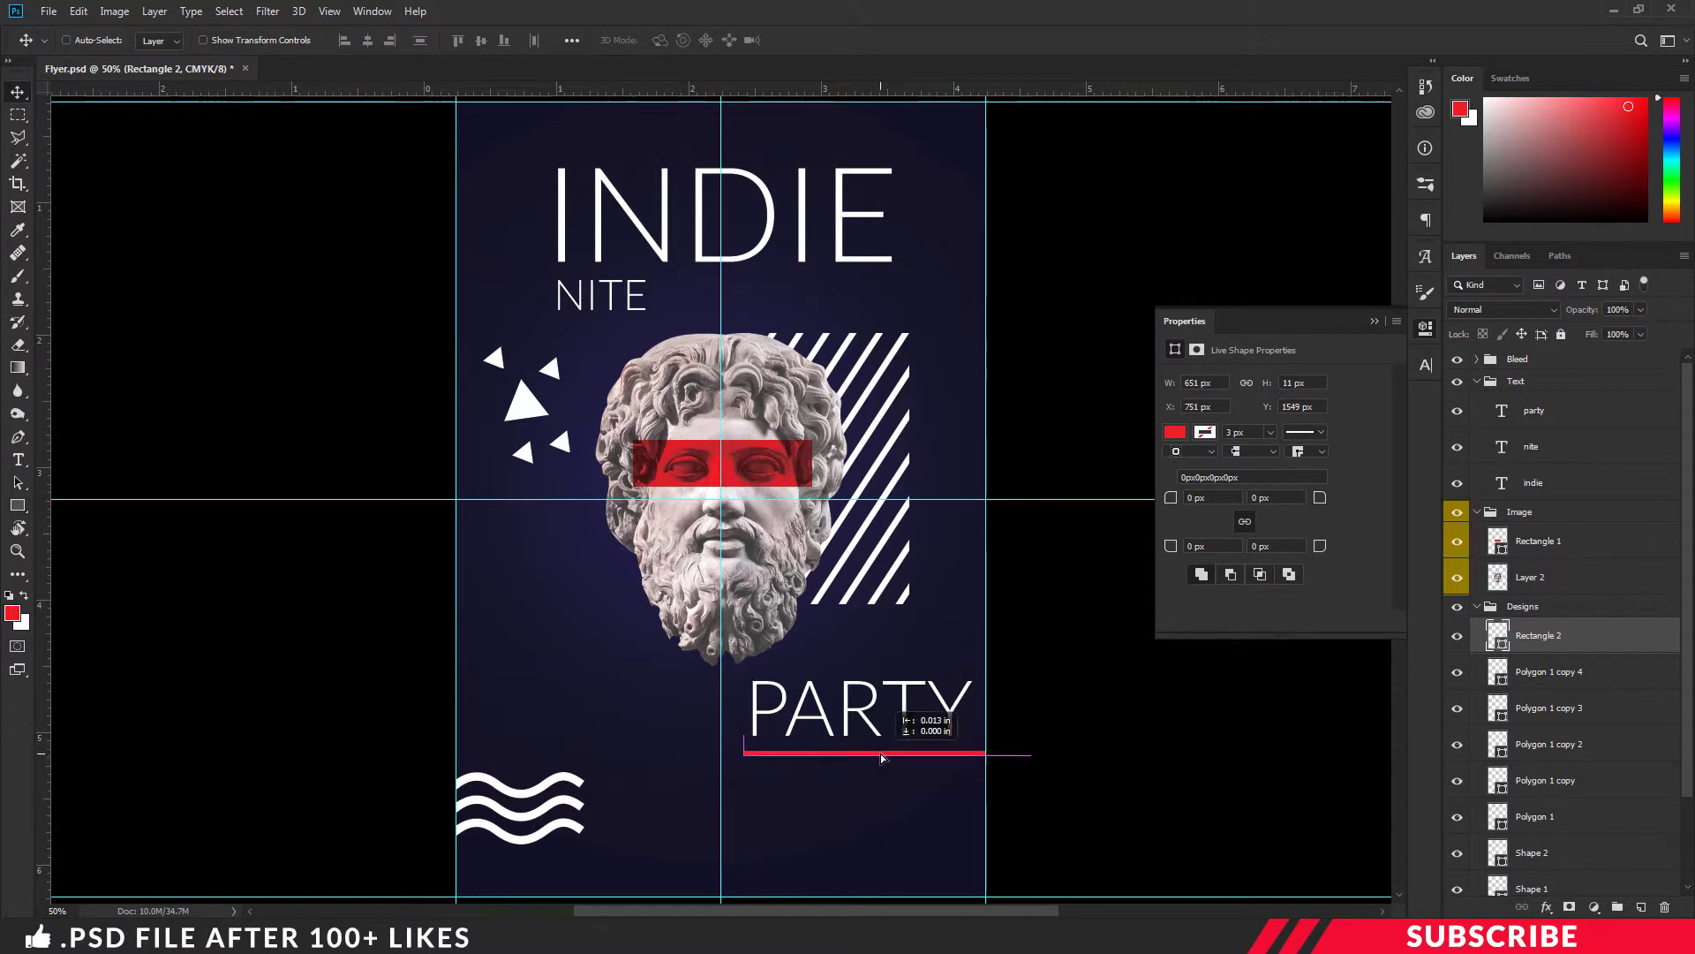
click(1425, 328)
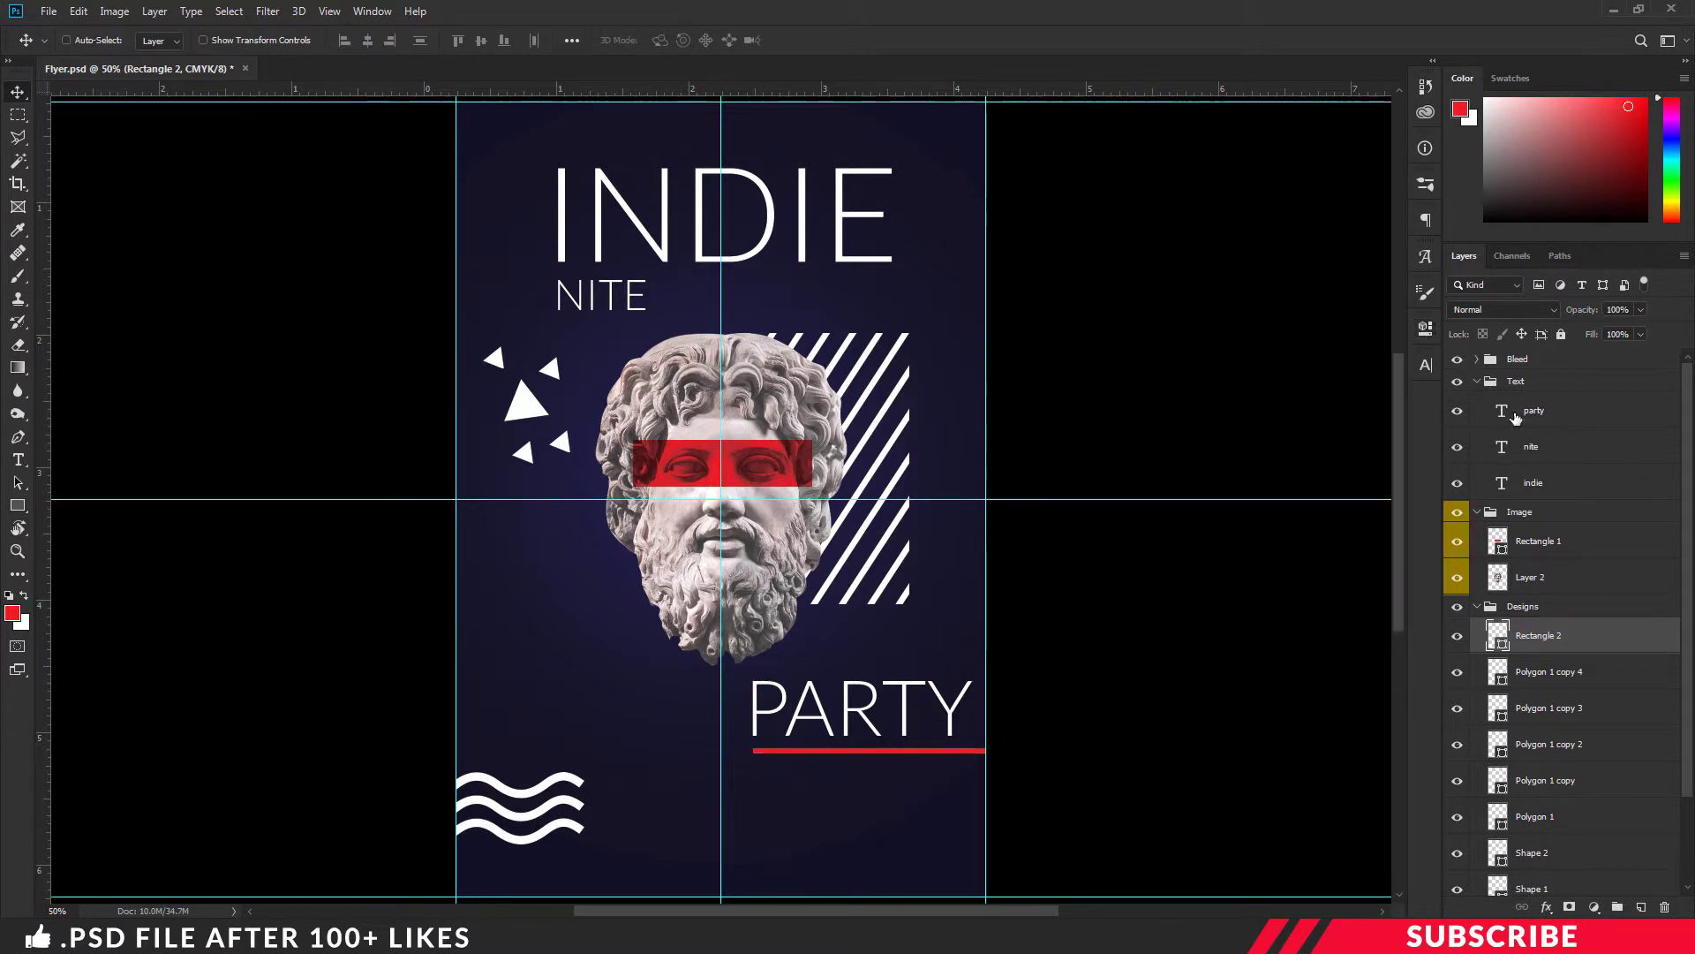
Duplicate the PARTY text and place the copy below the red underline.
click(1534, 414)
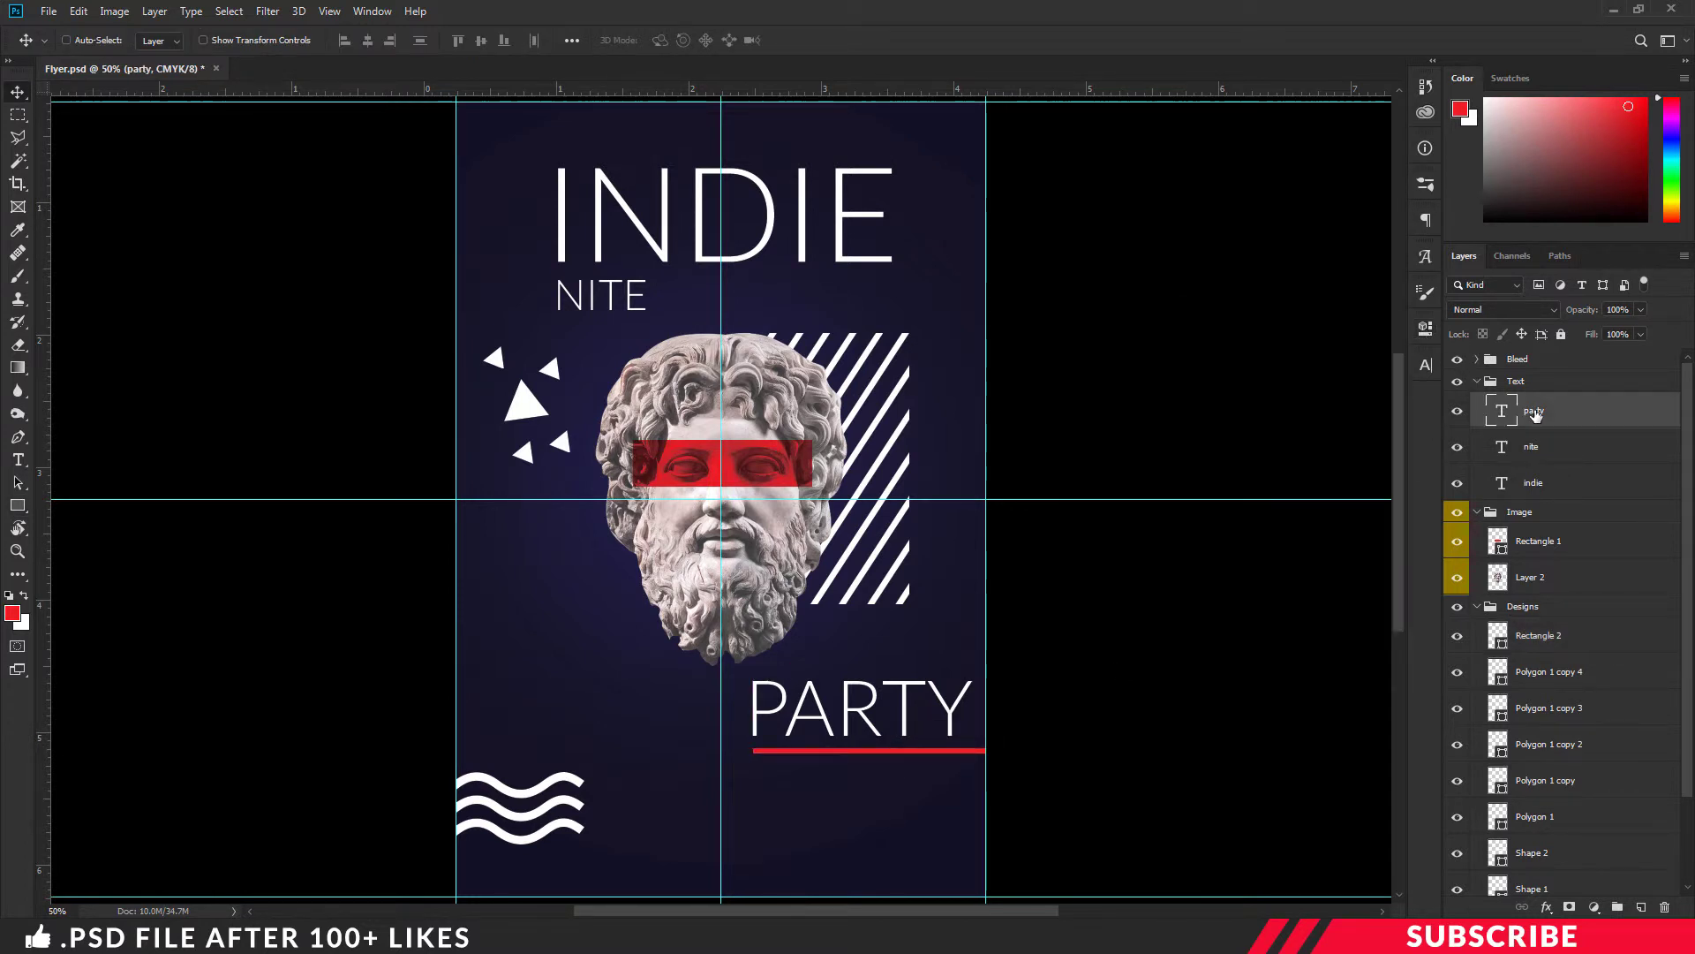
key(ctrl+j)
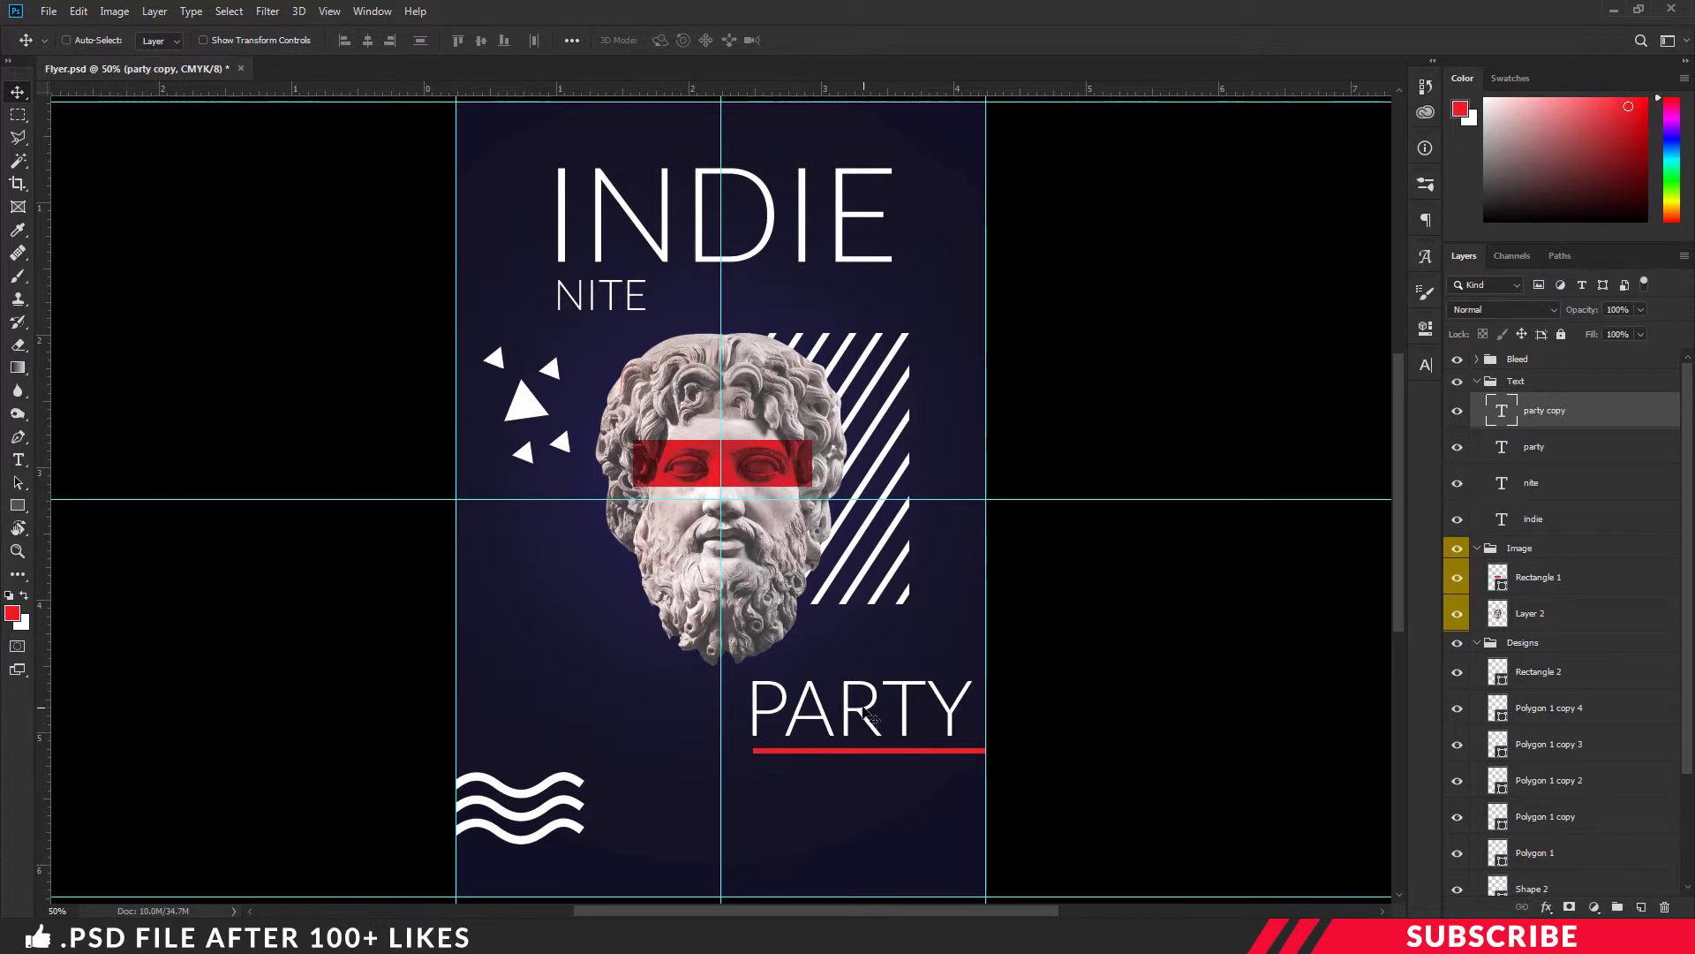
drag(856, 733, 857, 831)
key(t)
click(839, 804)
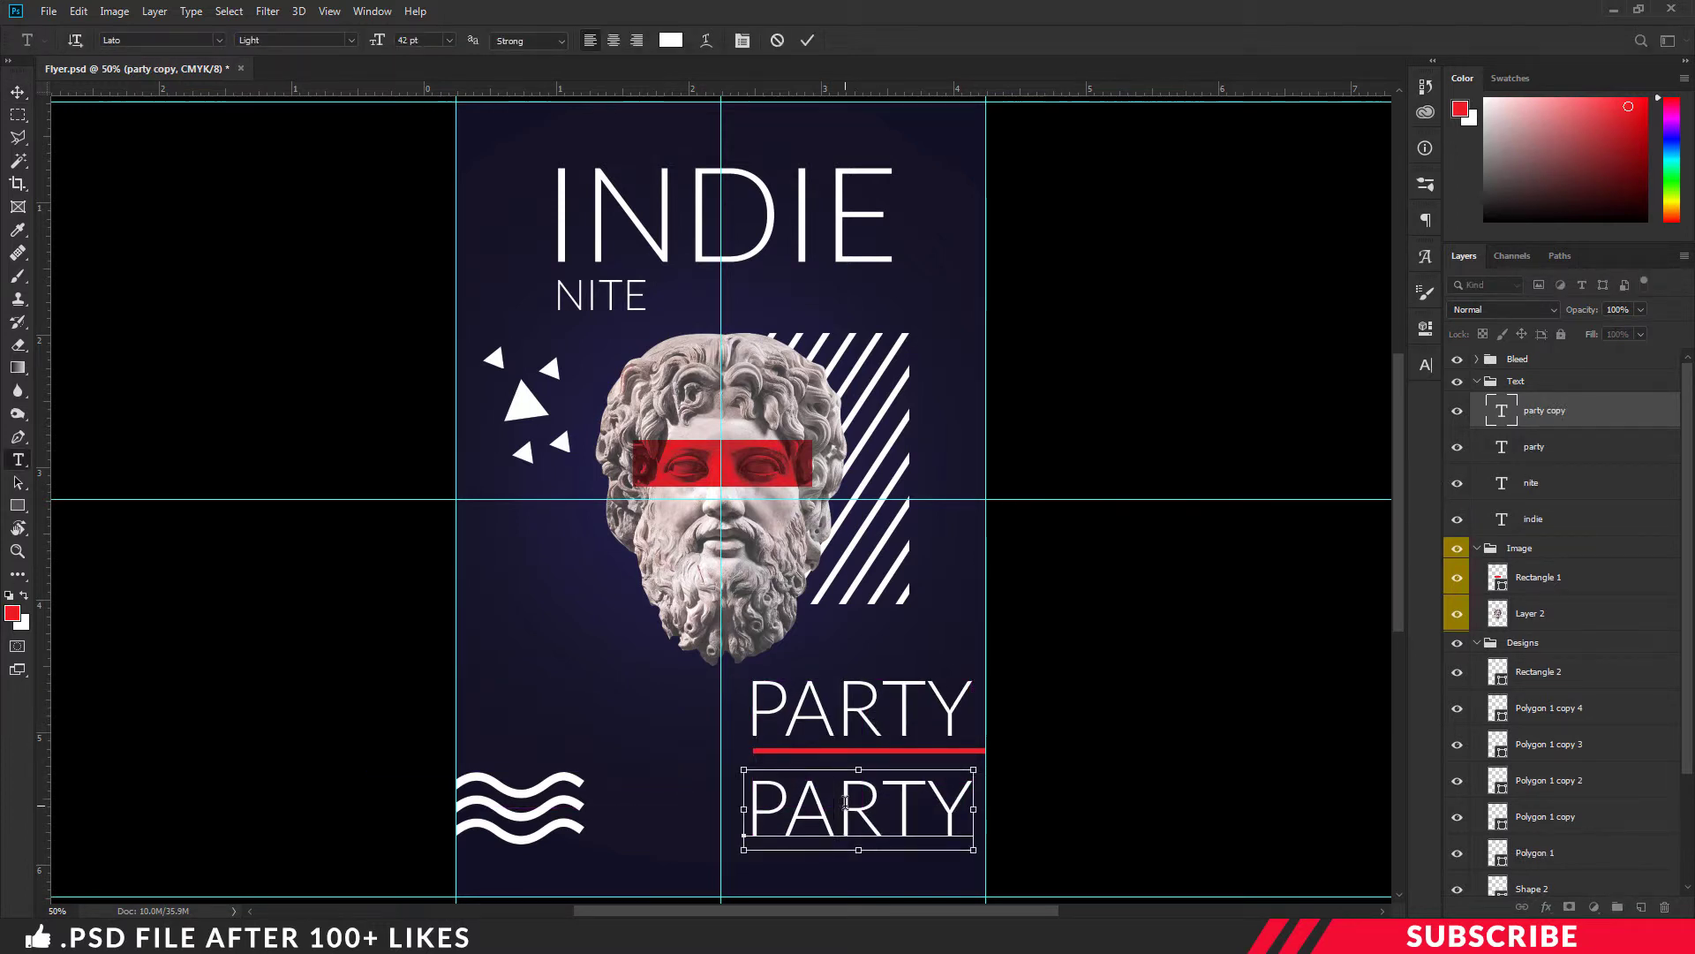
key(ctrl+a)
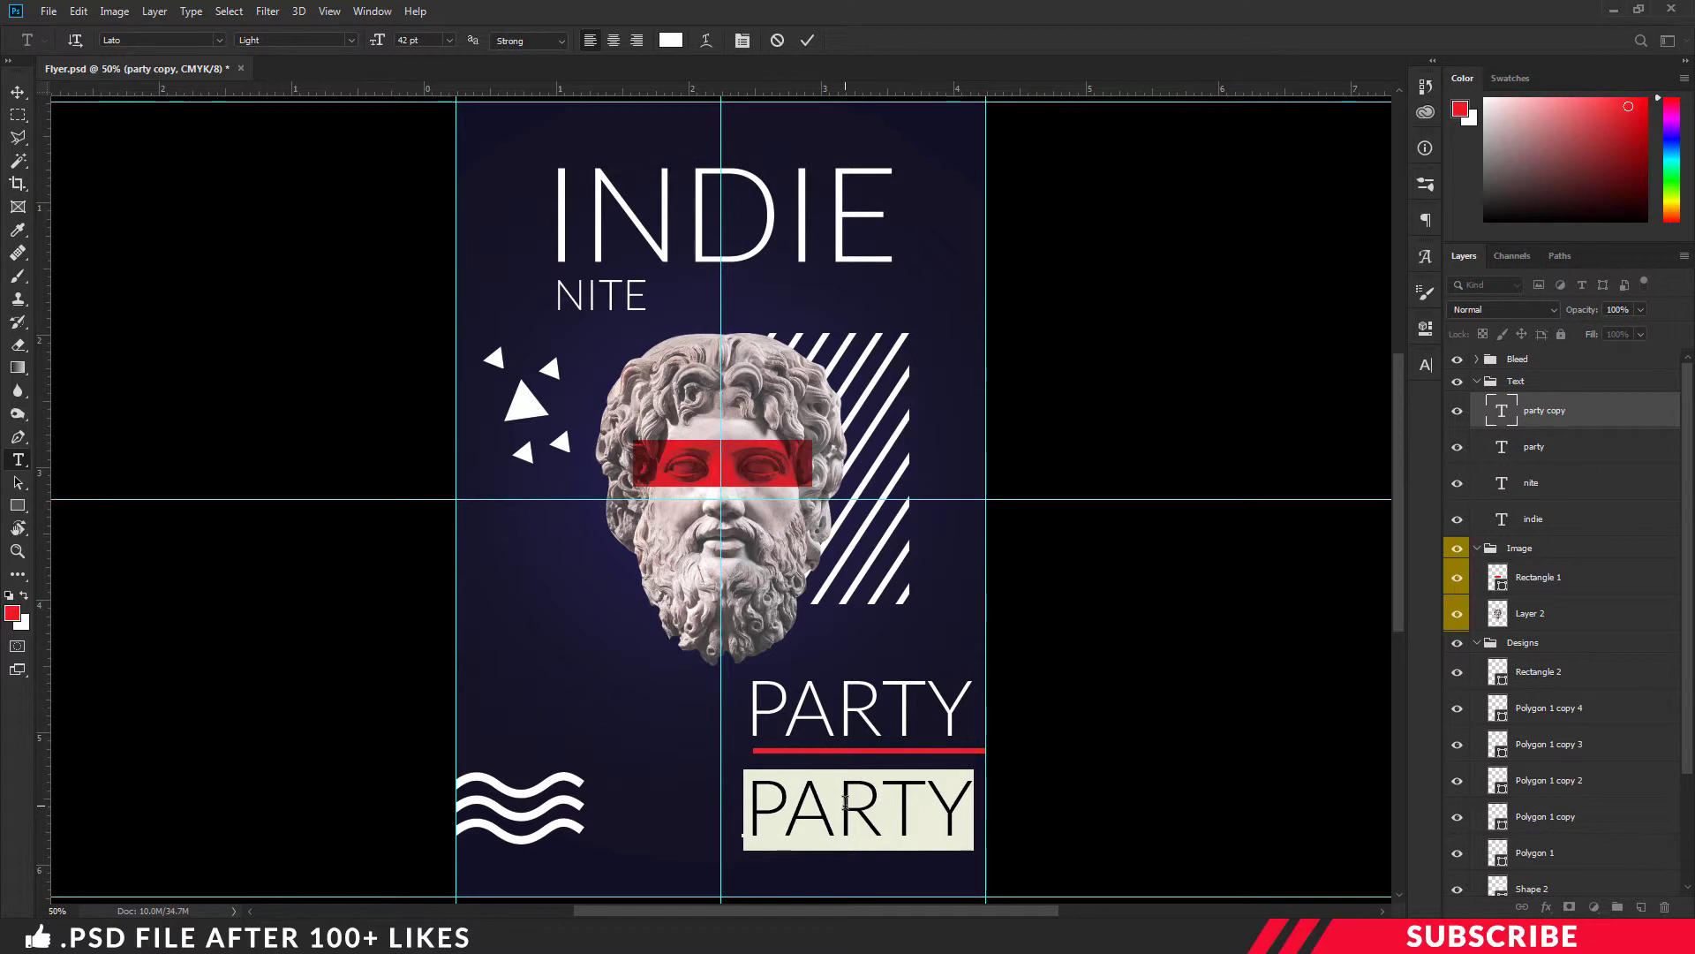
Turn the copy into DJ CARZY | DJ SARA in Lato Medium 10 pt beneath the underline.
text(DJ)
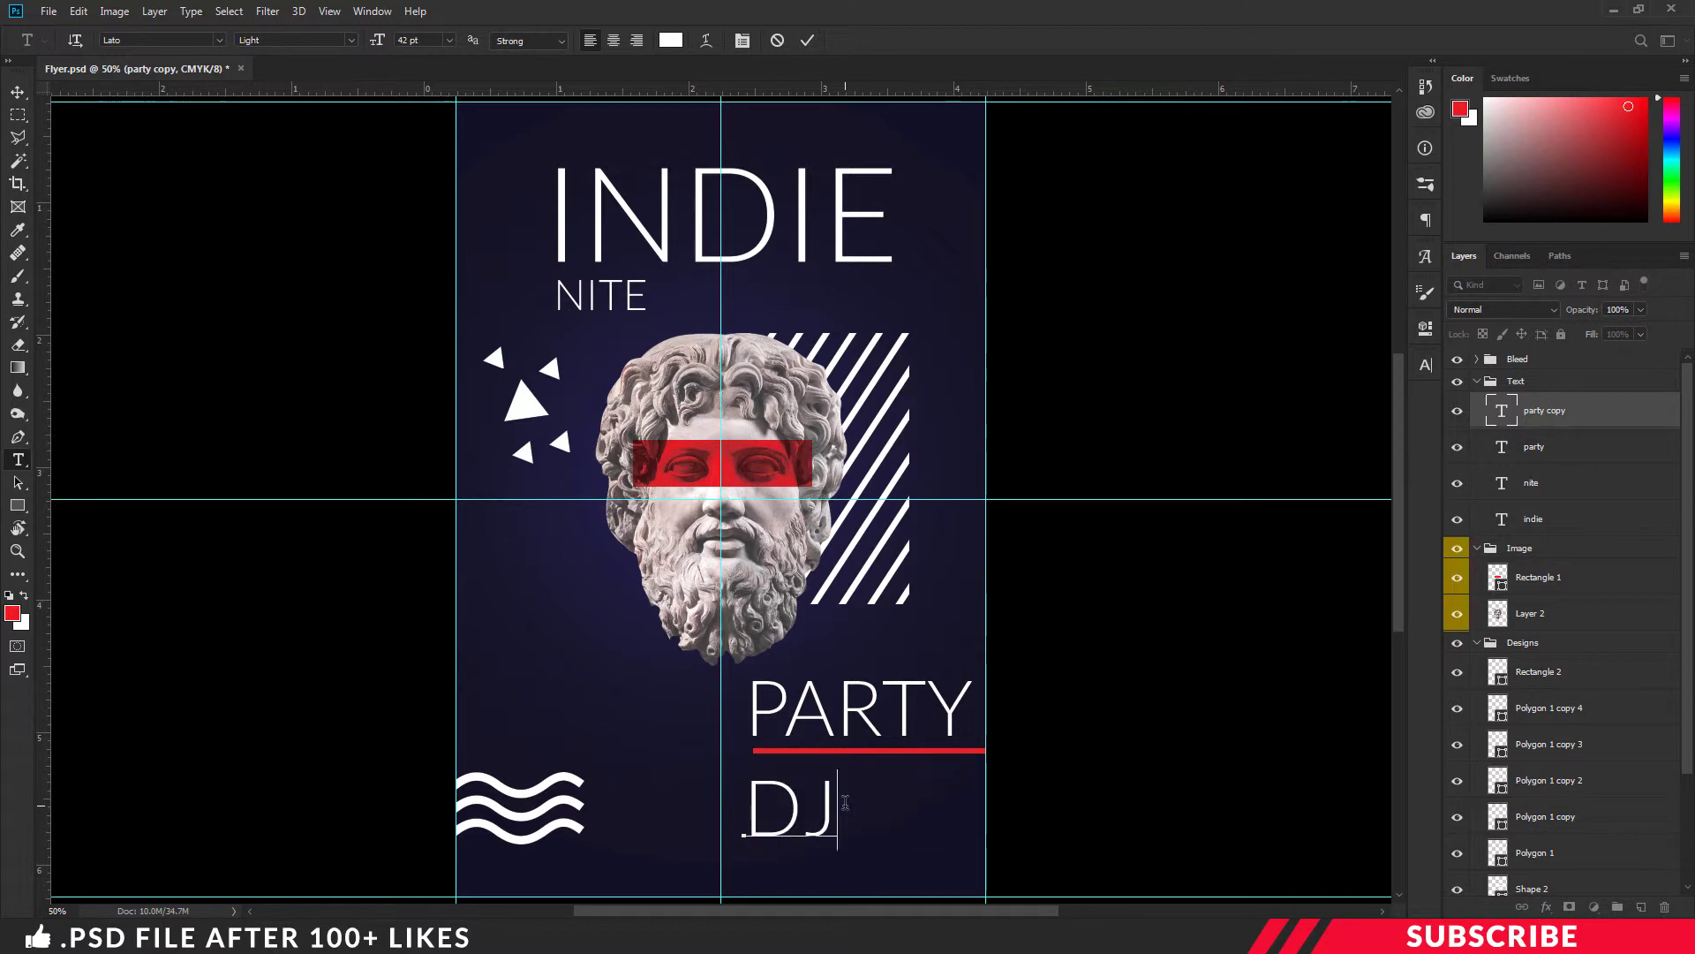
text( CAR)
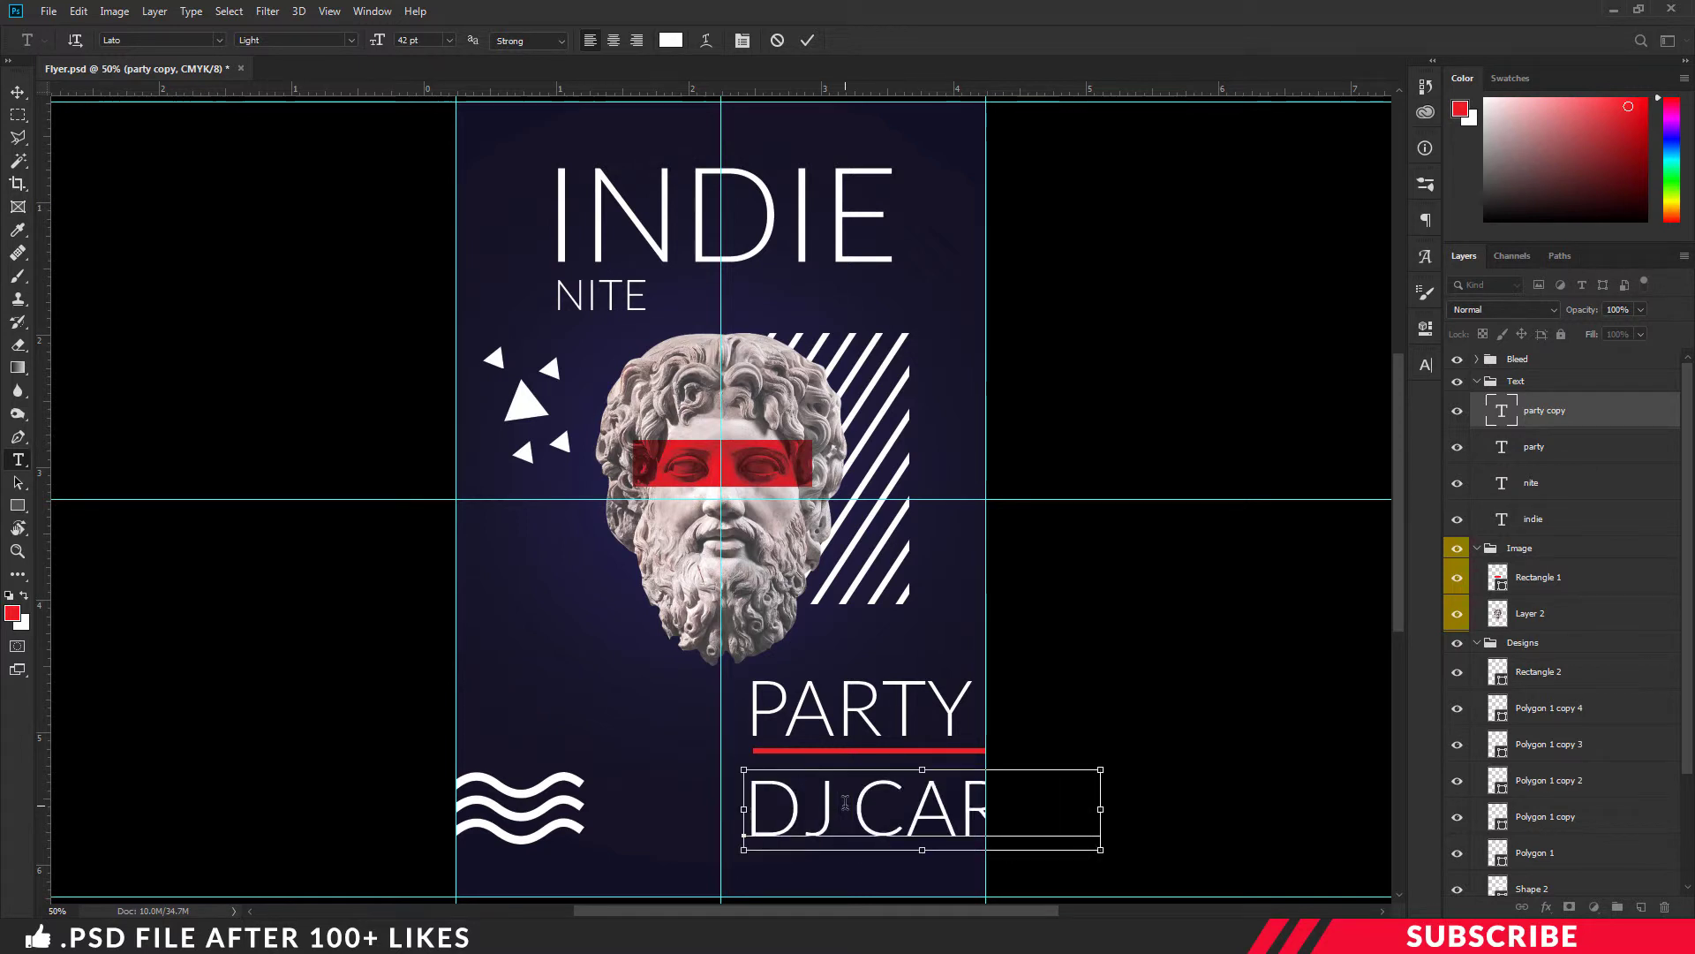
key(ctrl+a)
click(353, 39)
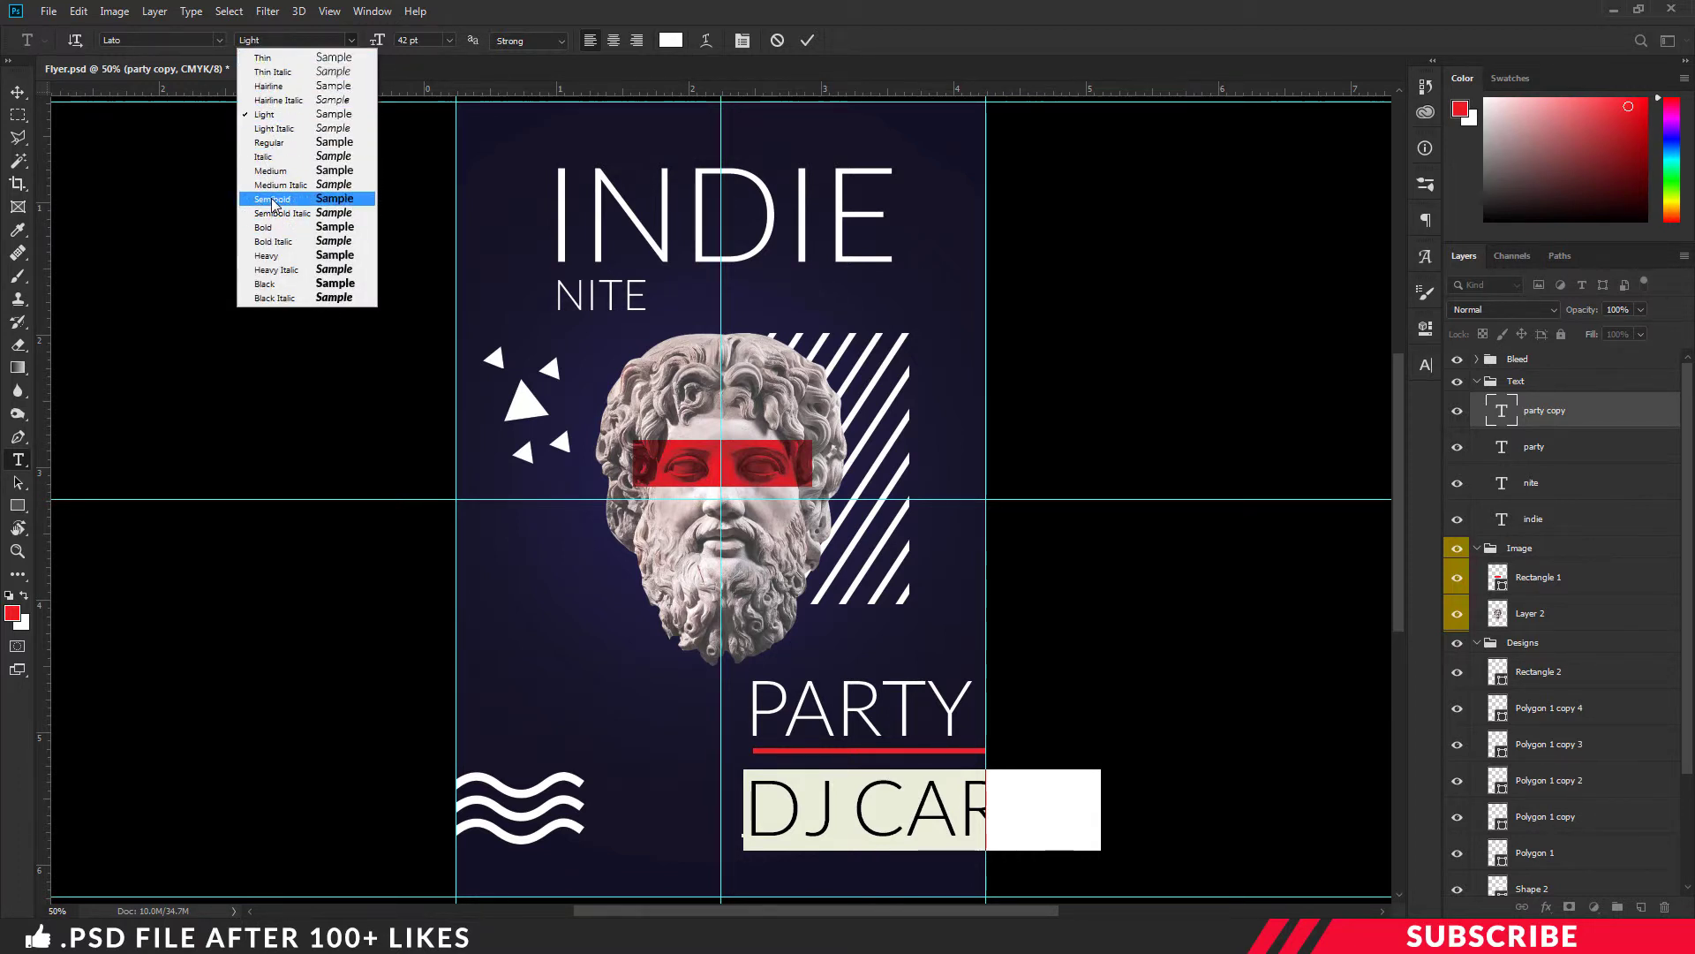
click(270, 170)
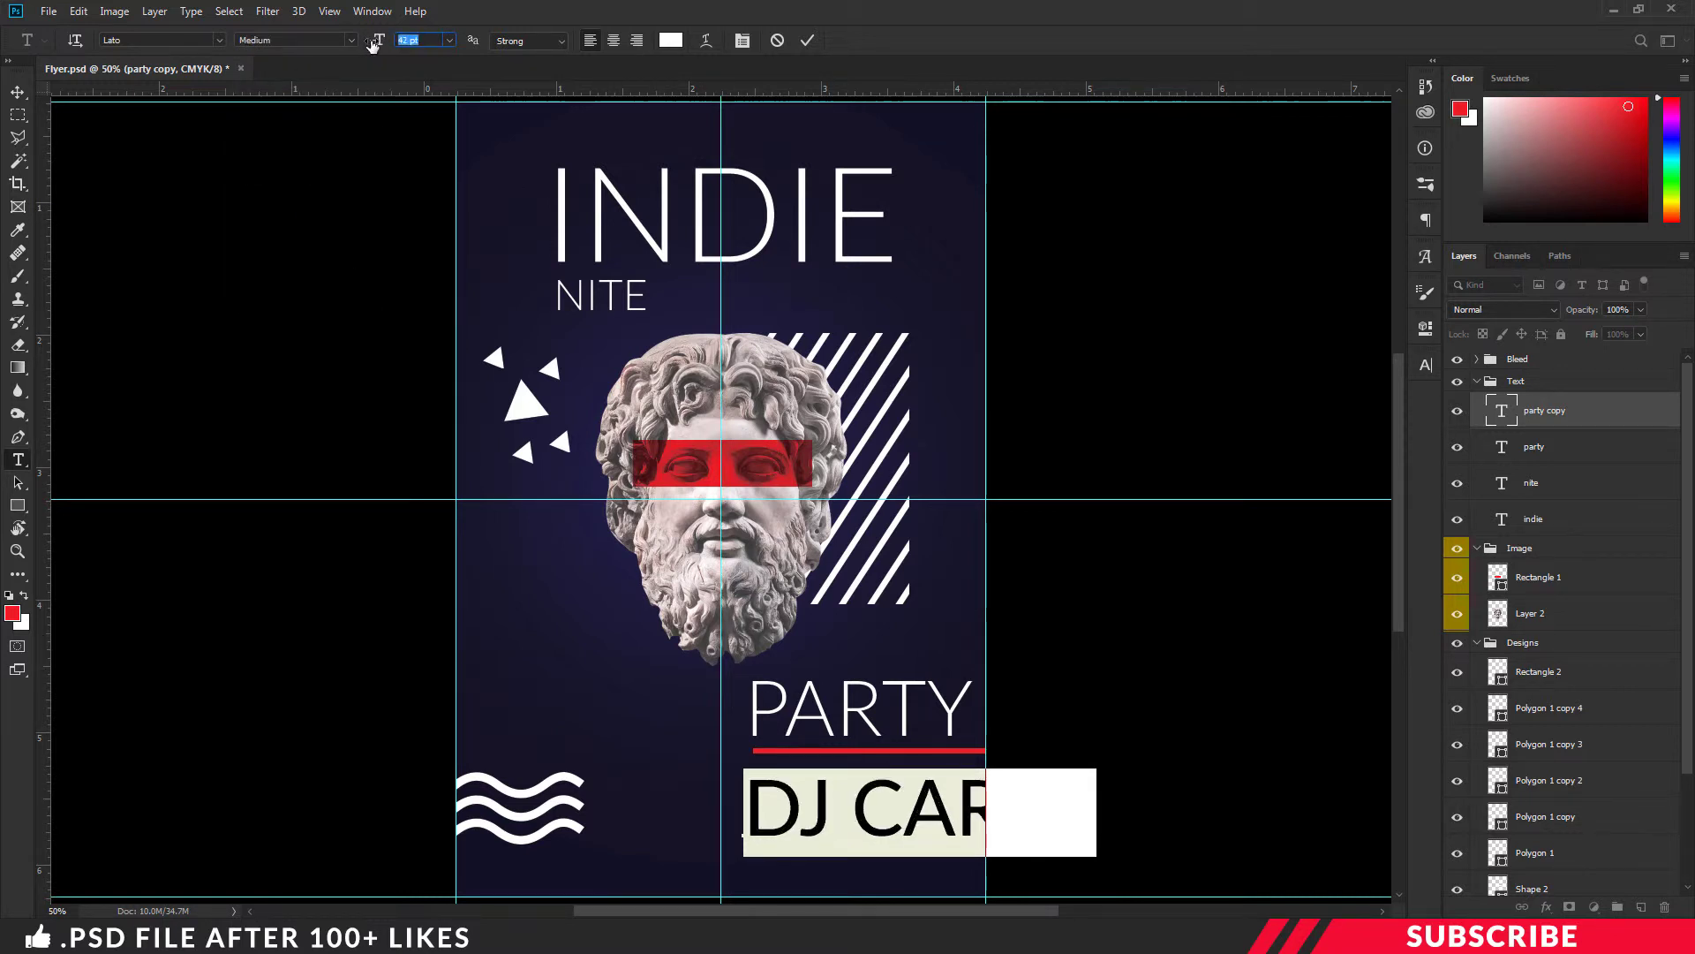
click(424, 40)
text(10)
key(Return)
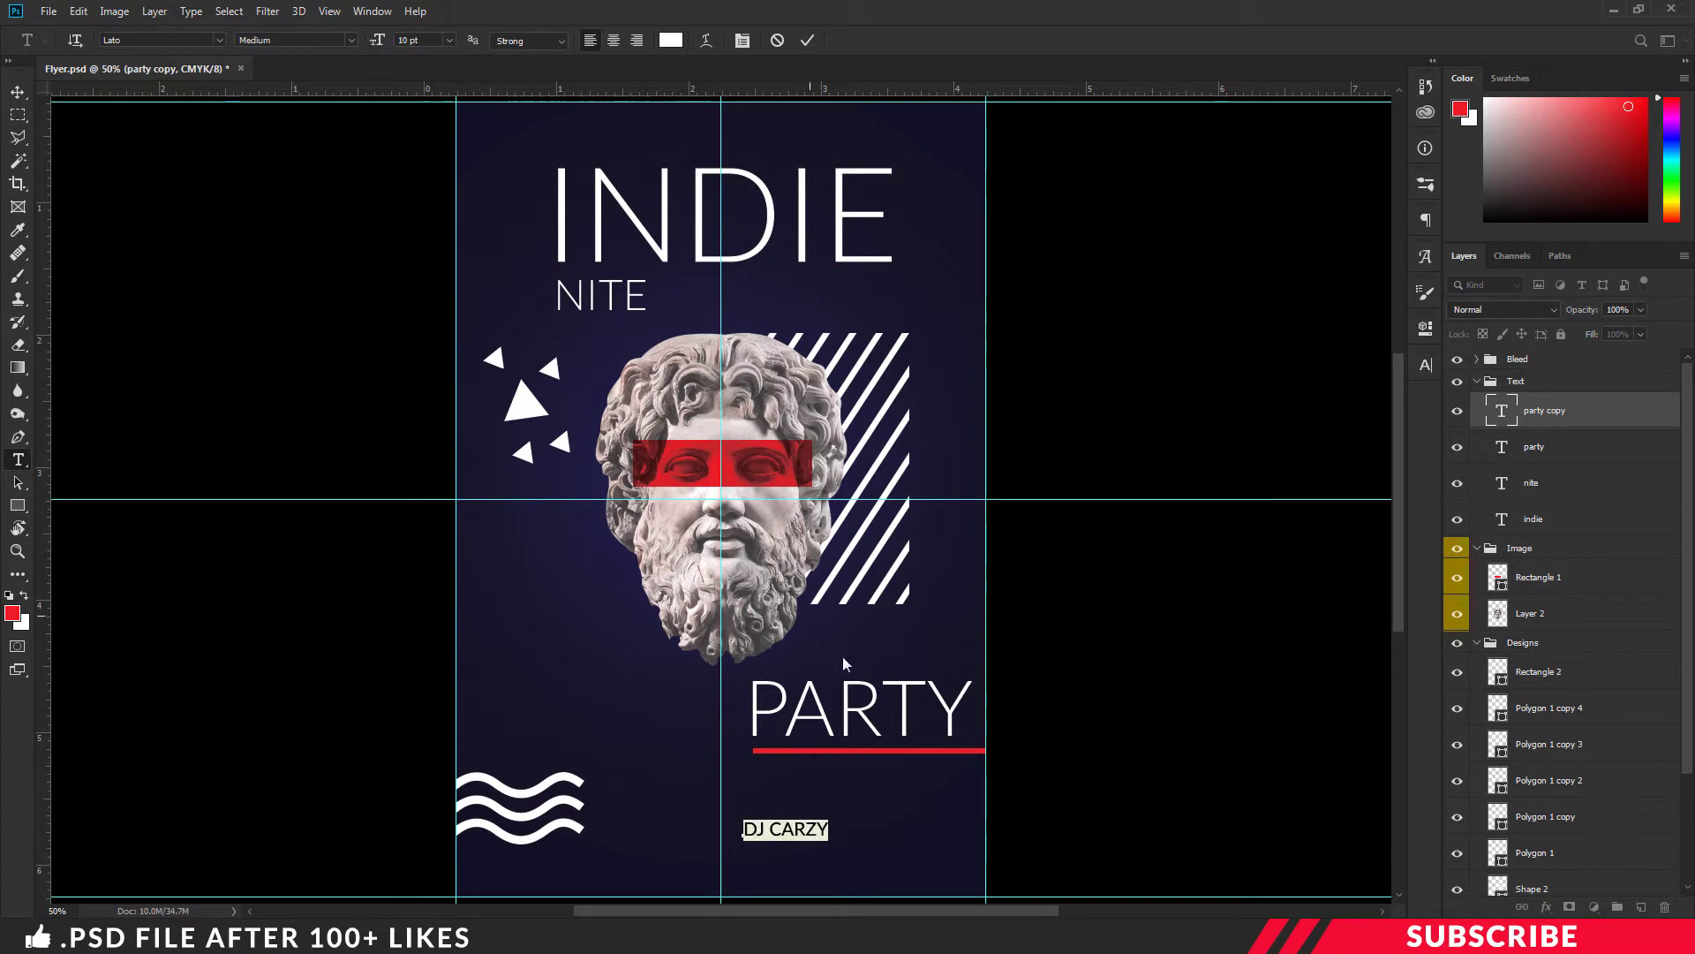
click(830, 830)
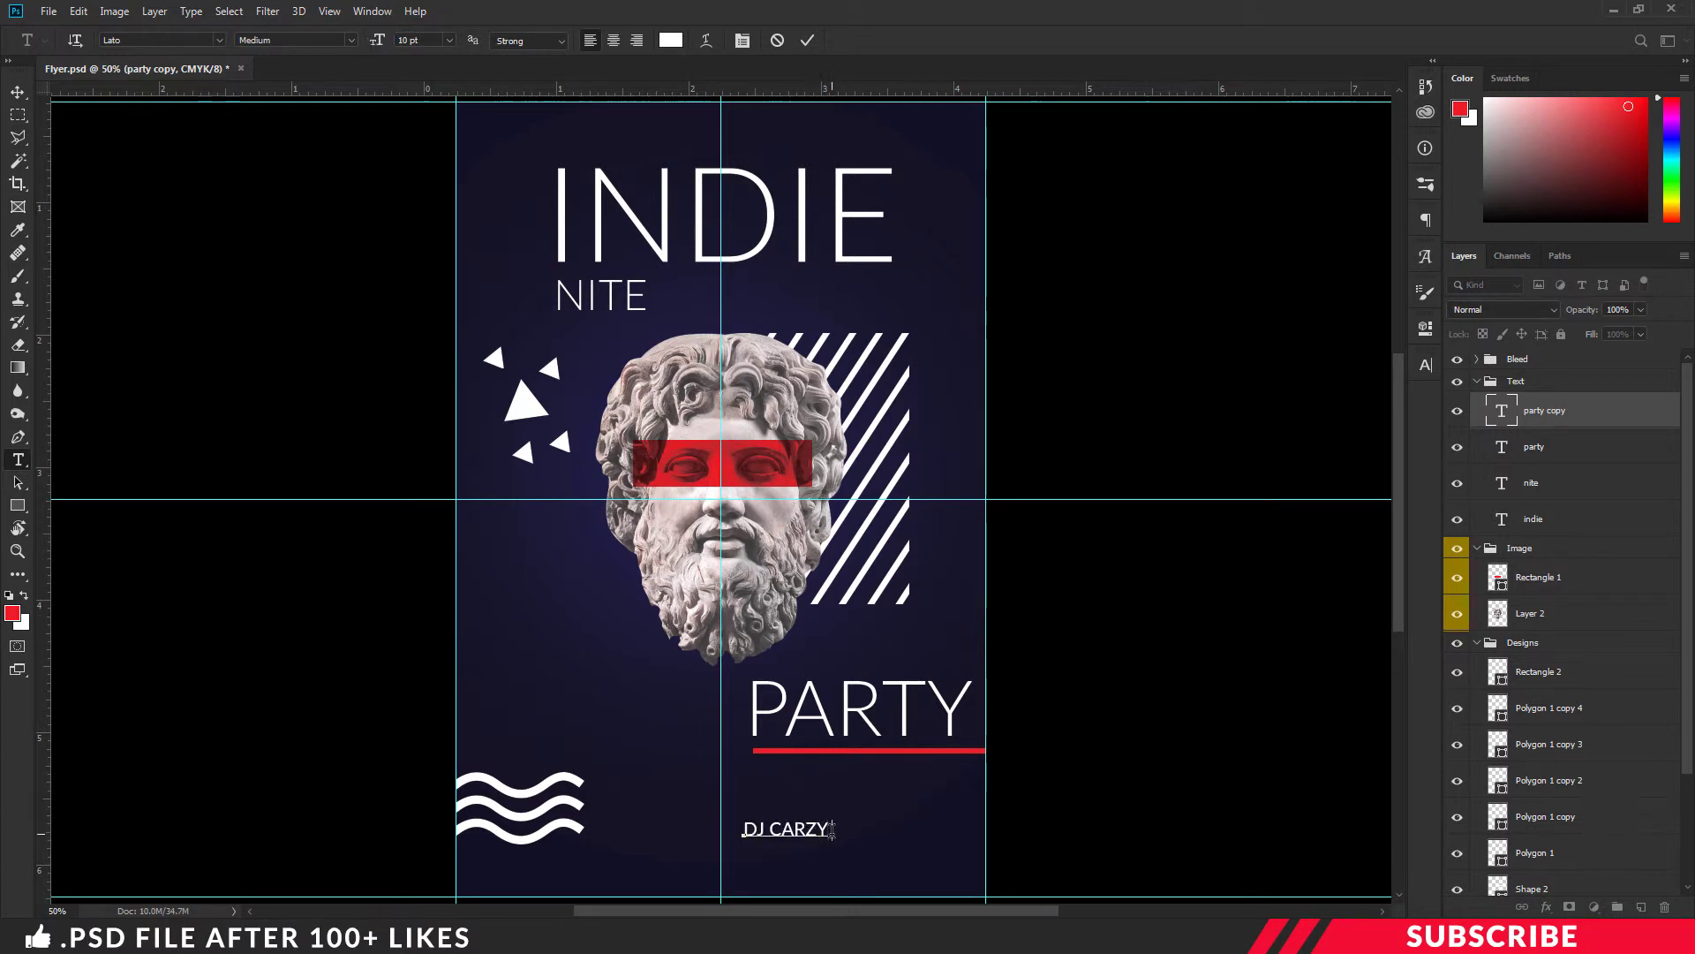
text( | D)
text(J SARA)
key(ctrl+Return)
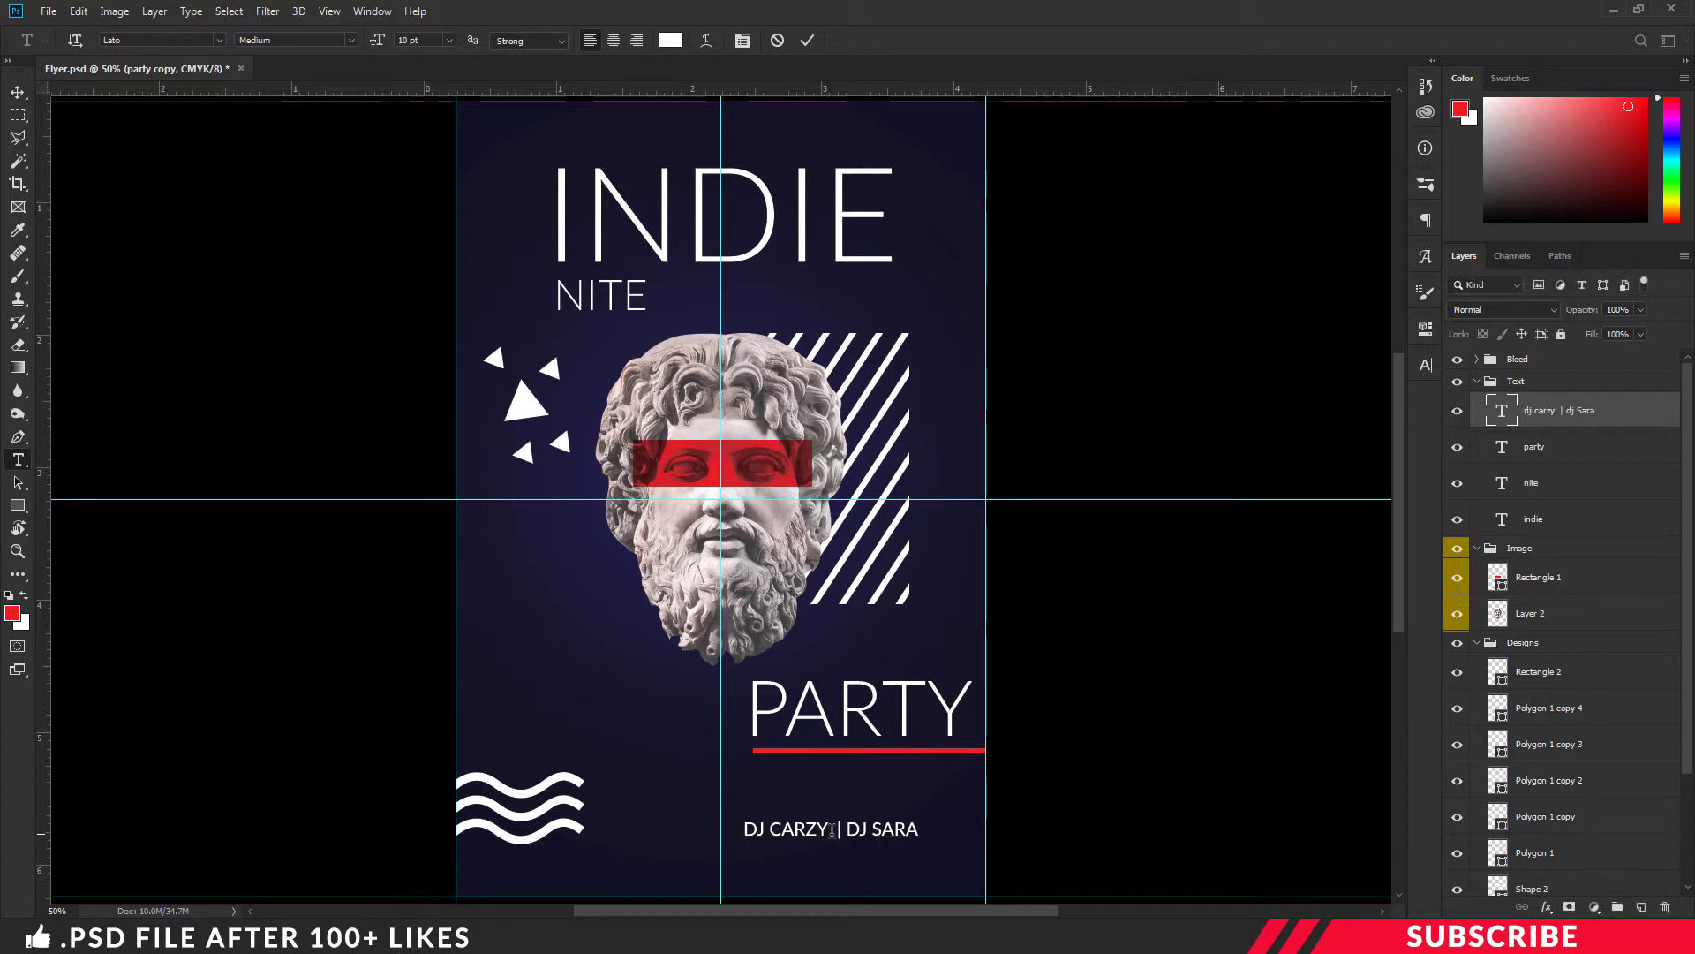
key(v)
mouse_move(818, 833)
mouse_down()
mouse_move(834, 775)
mouse_move(839, 816)
mouse_up()
key(ctrl)
Add a YOURSITE.COM text line just below the DJ names.
key(t)
click(850, 829)
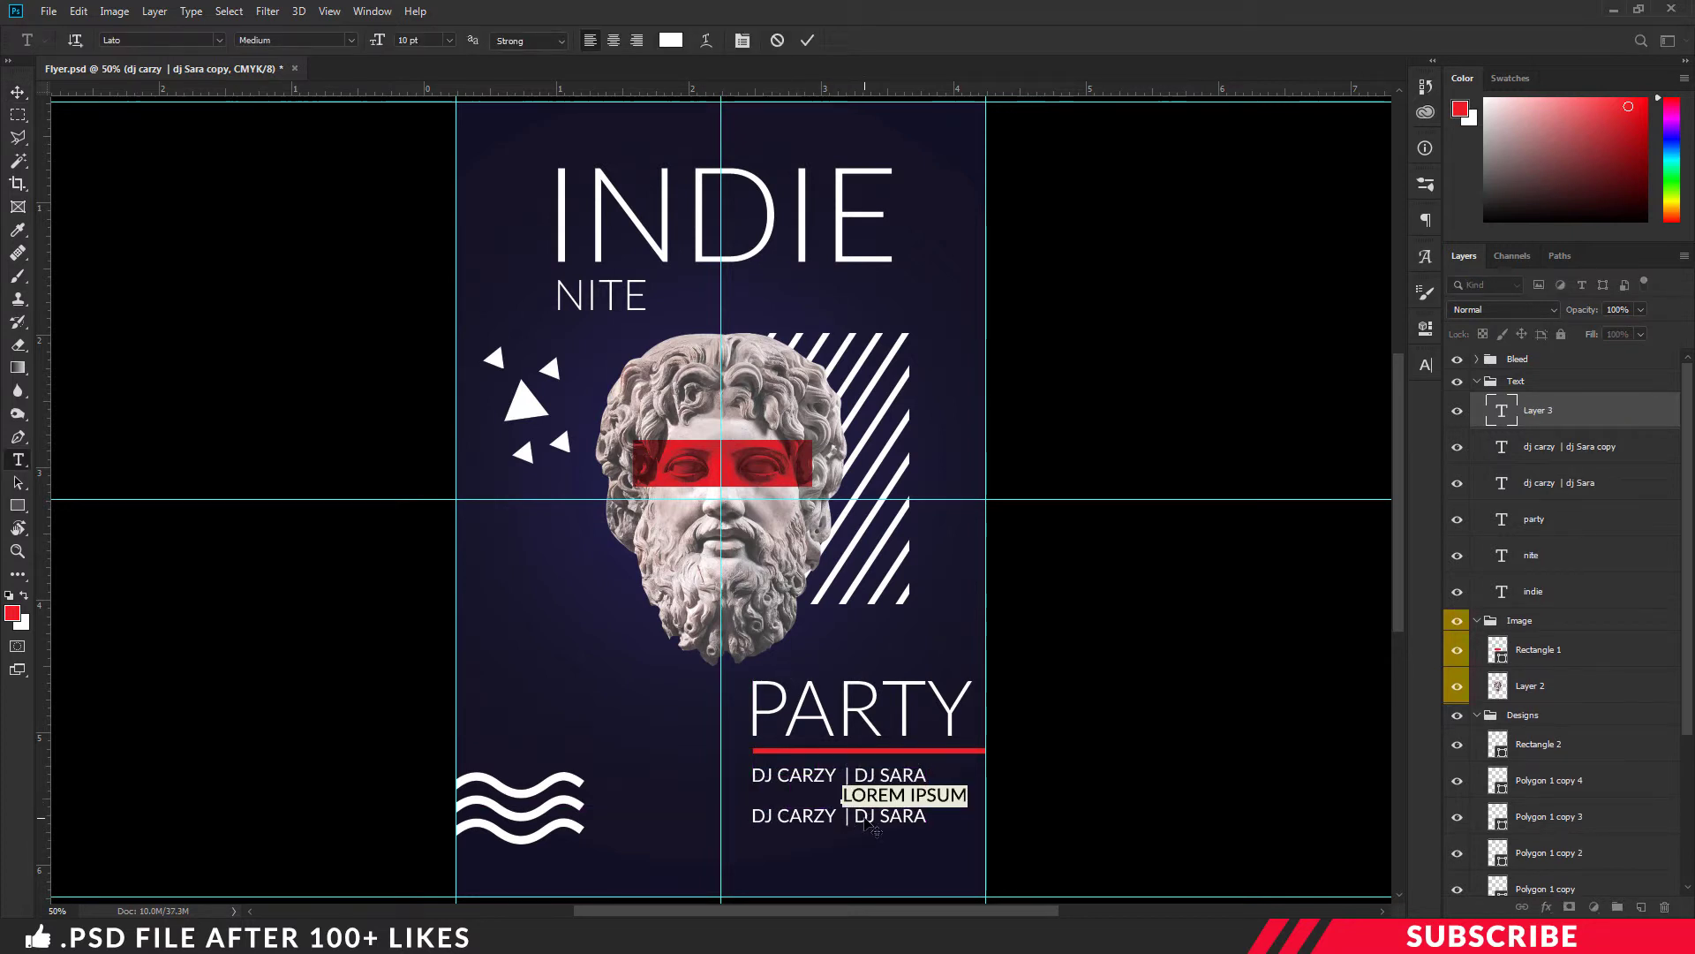
key(Escape)
click(864, 816)
key(ctrl+a)
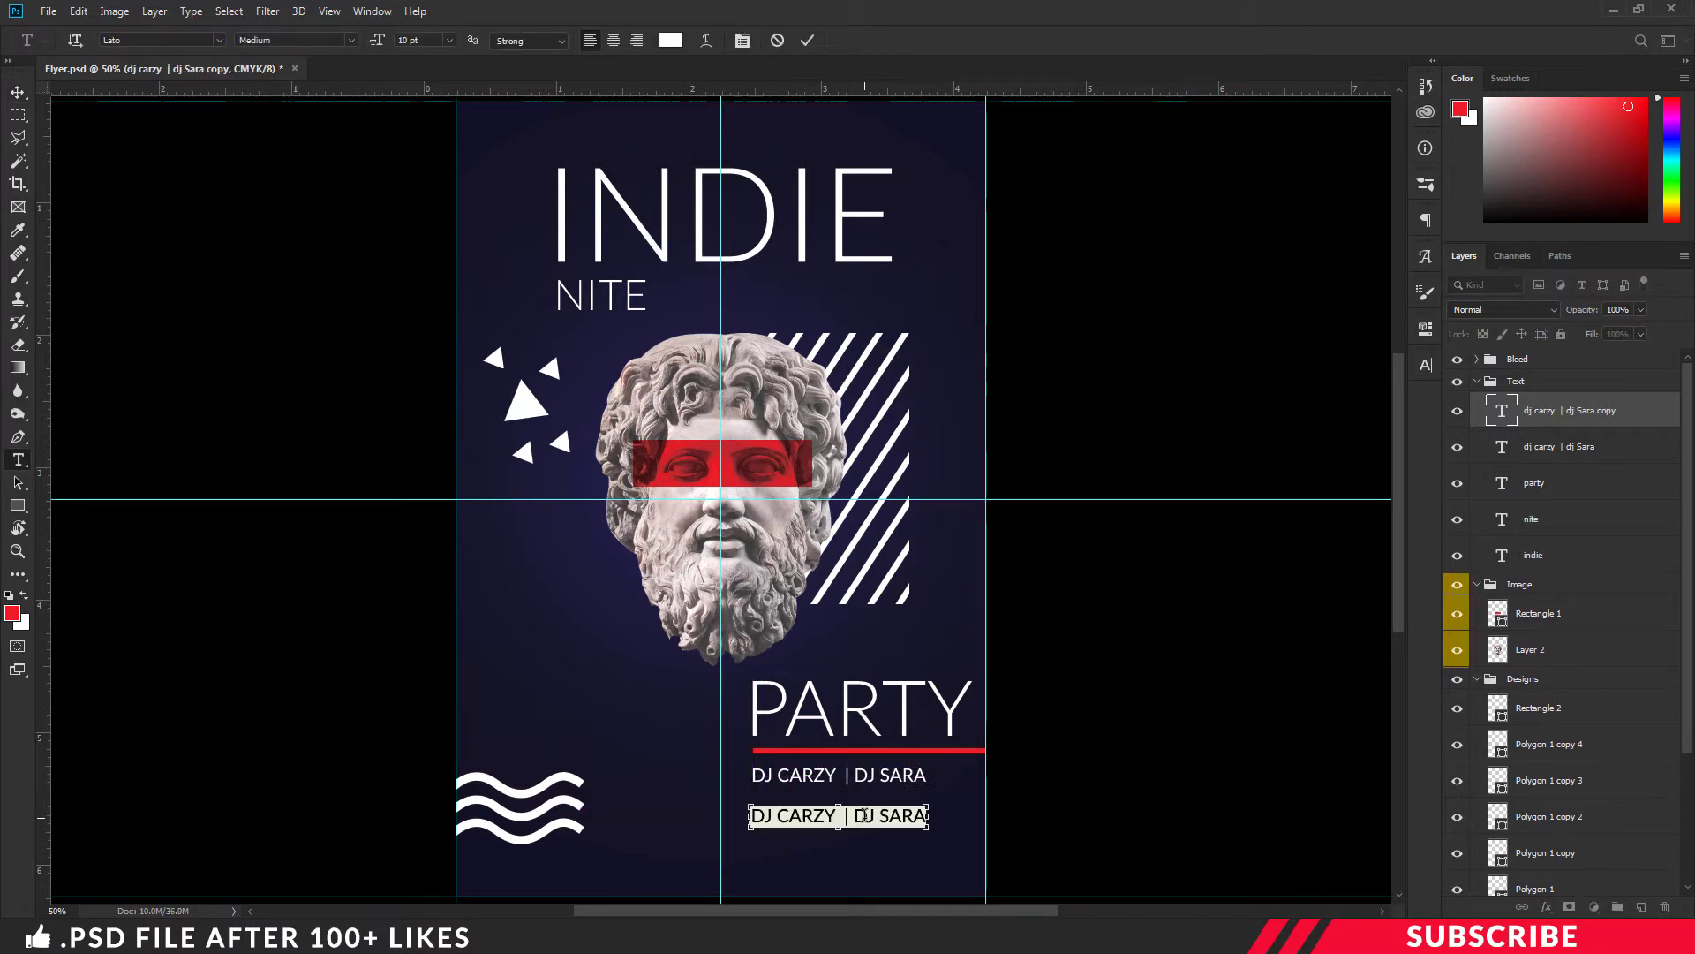
text(YOURS )
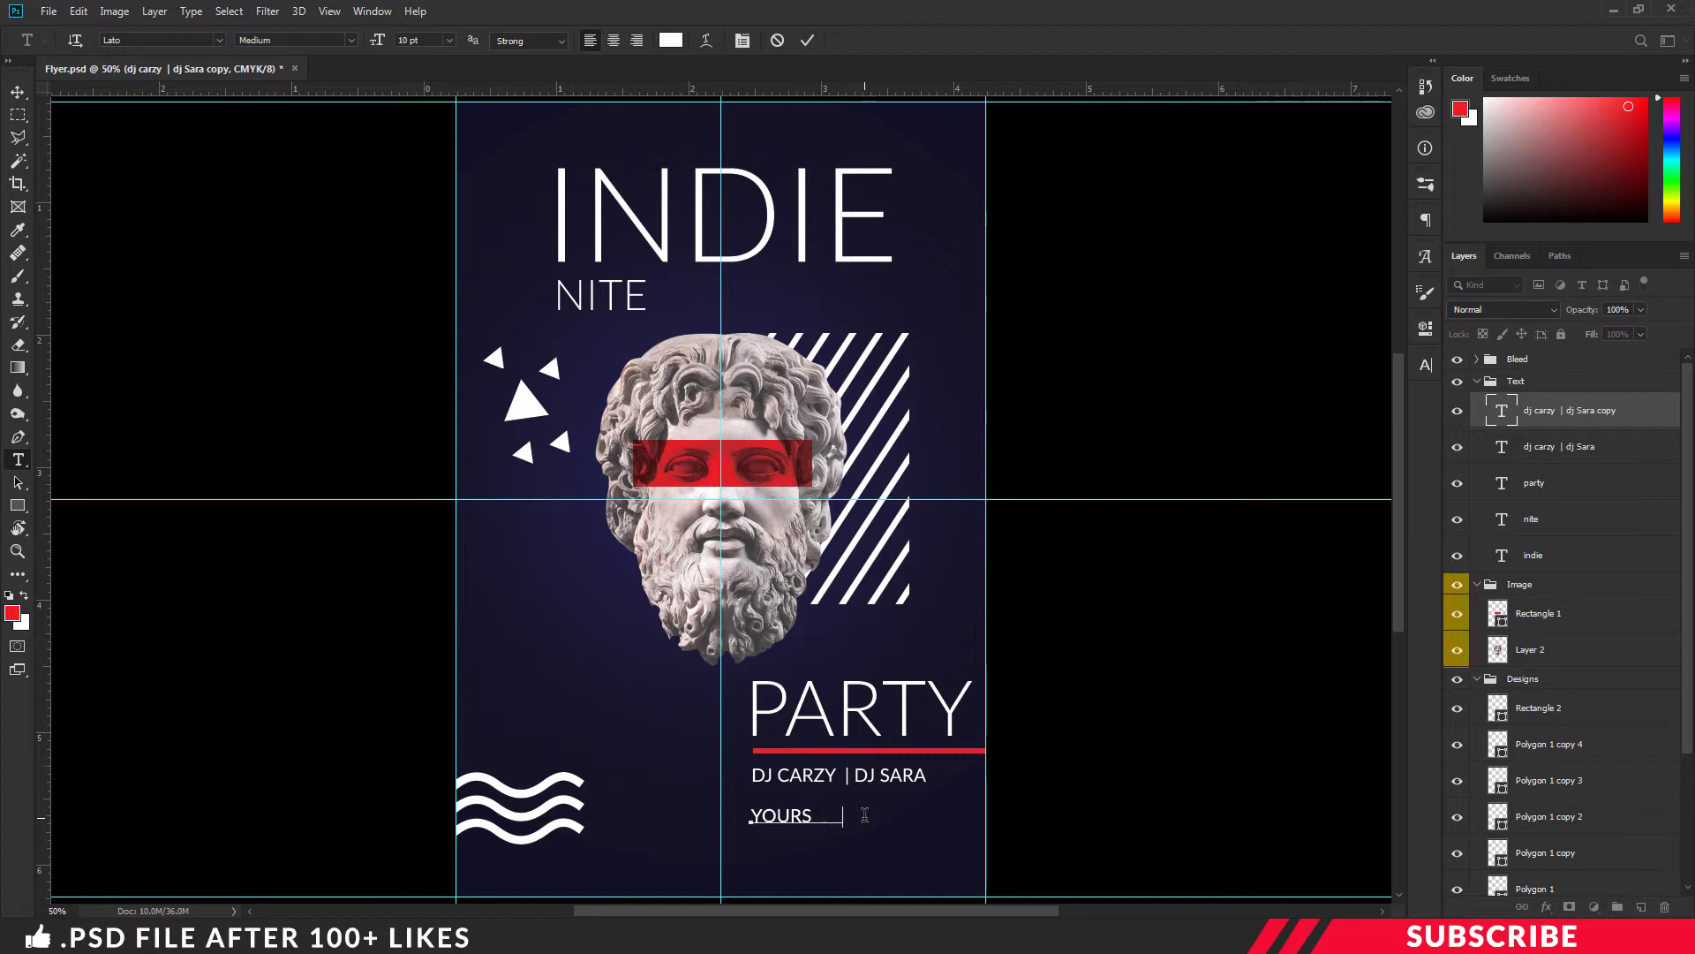
text(ite.com)
key(ctrl+Return)
key(v)
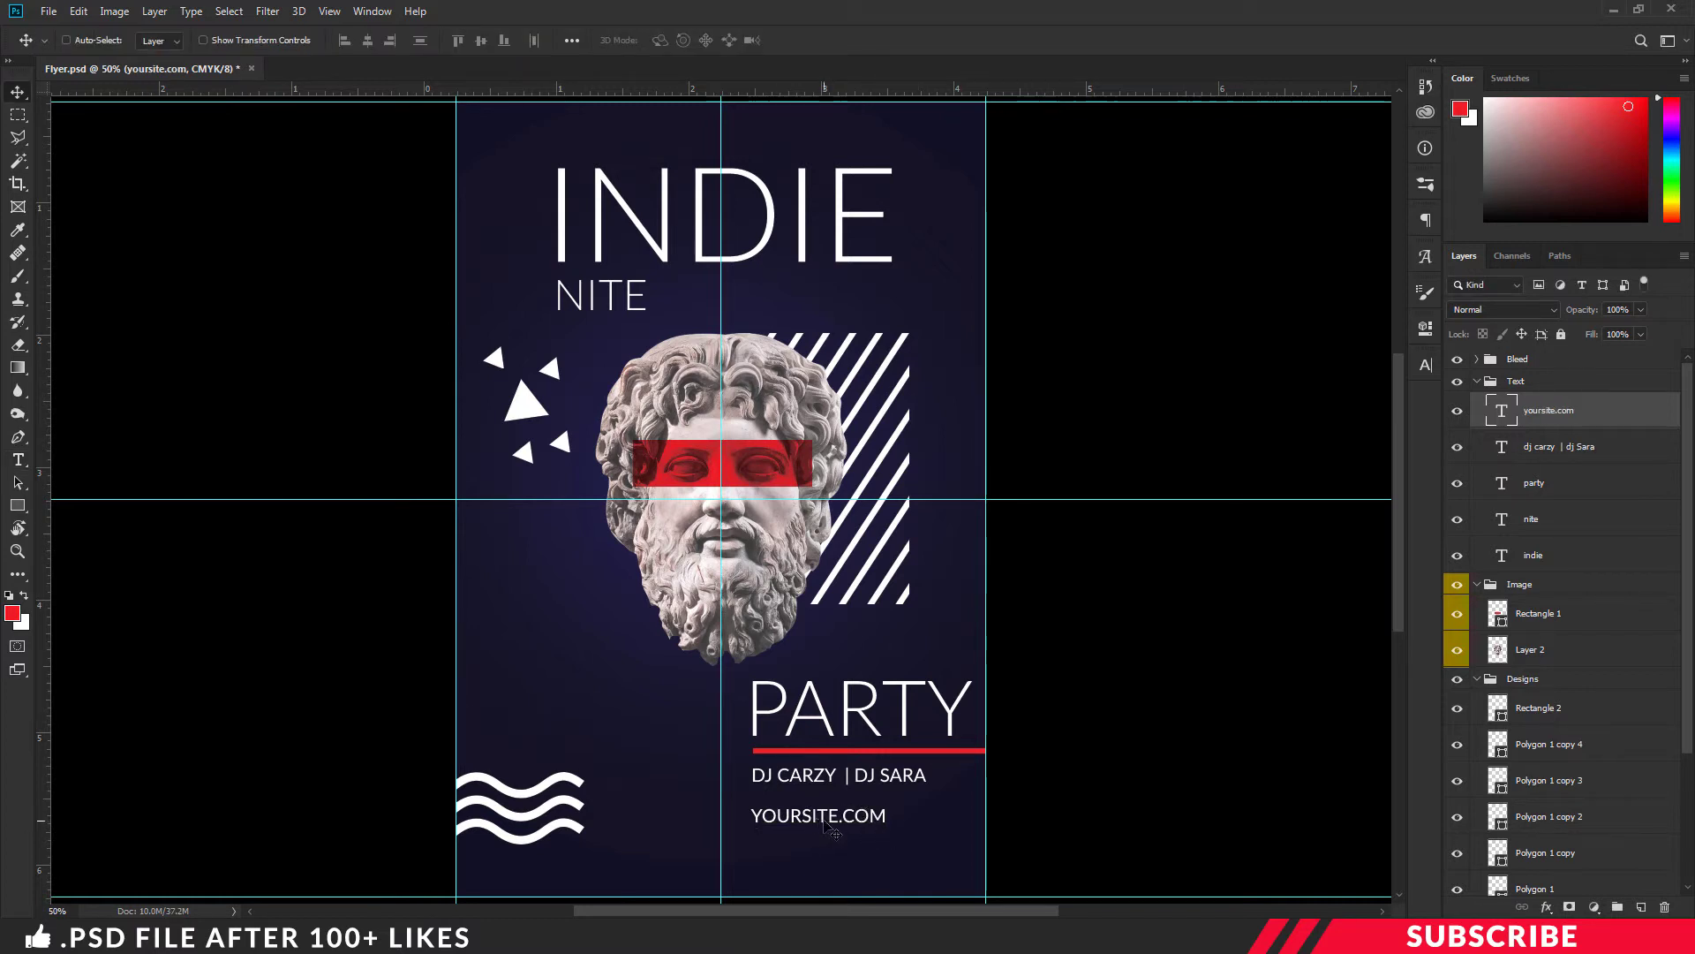
drag(826, 826, 822, 811)
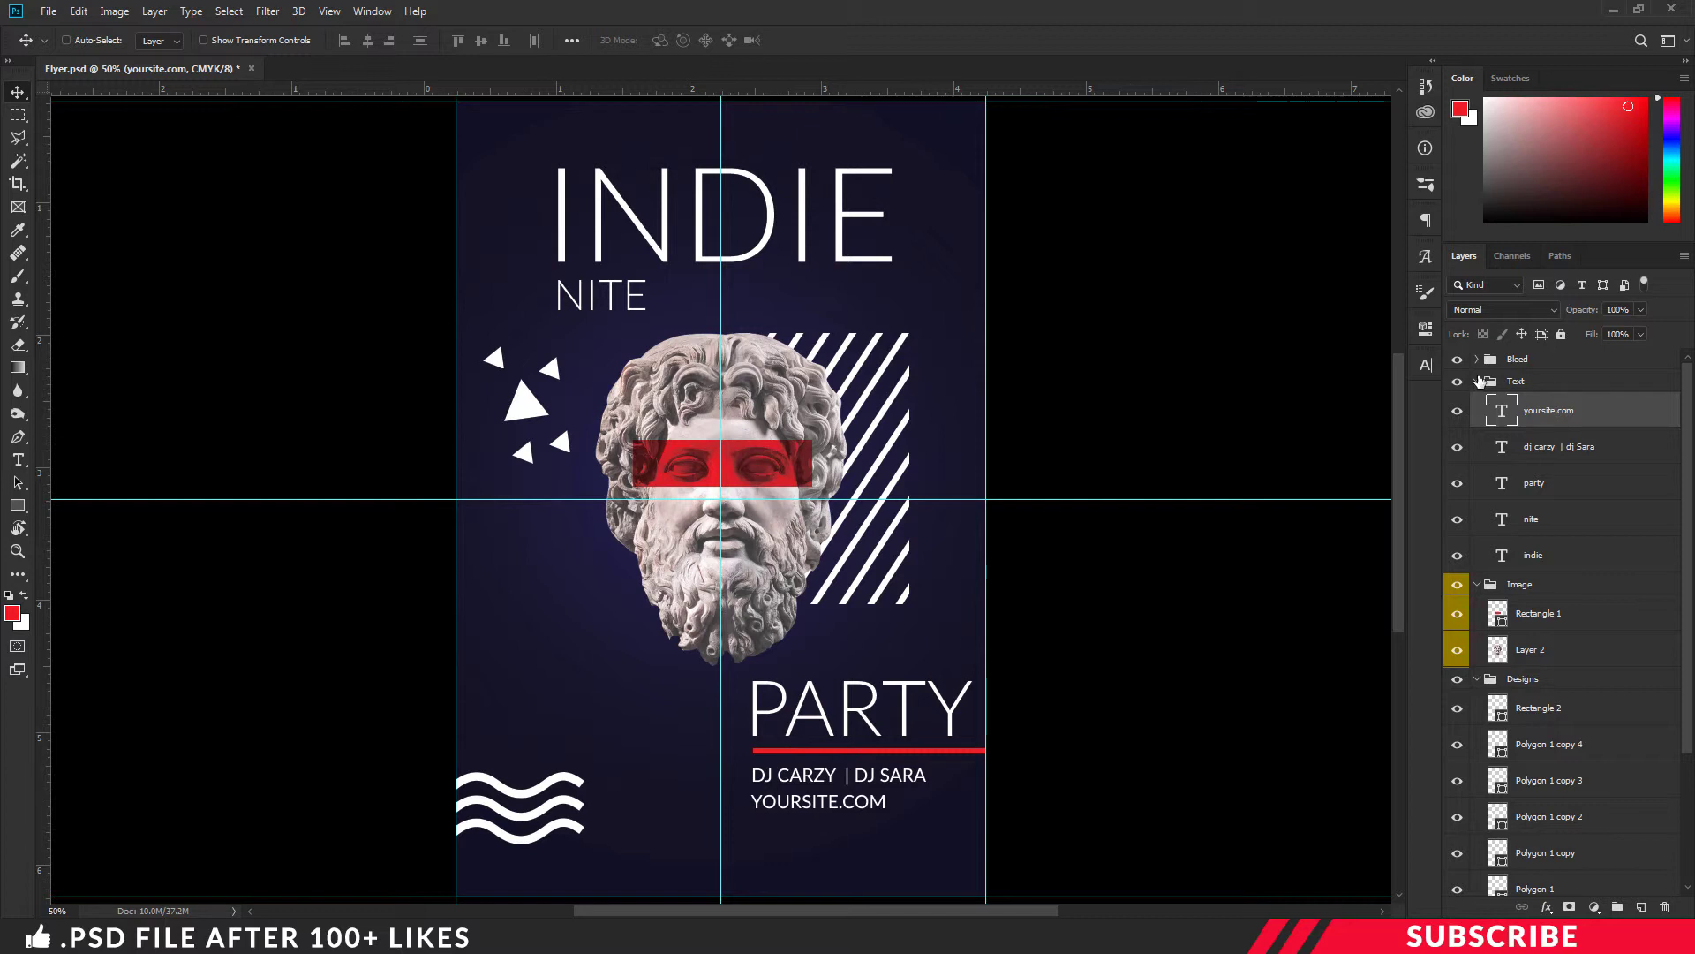
Collapse the Text, Image, Designs and Background layer groups.
click(1476, 385)
click(1478, 426)
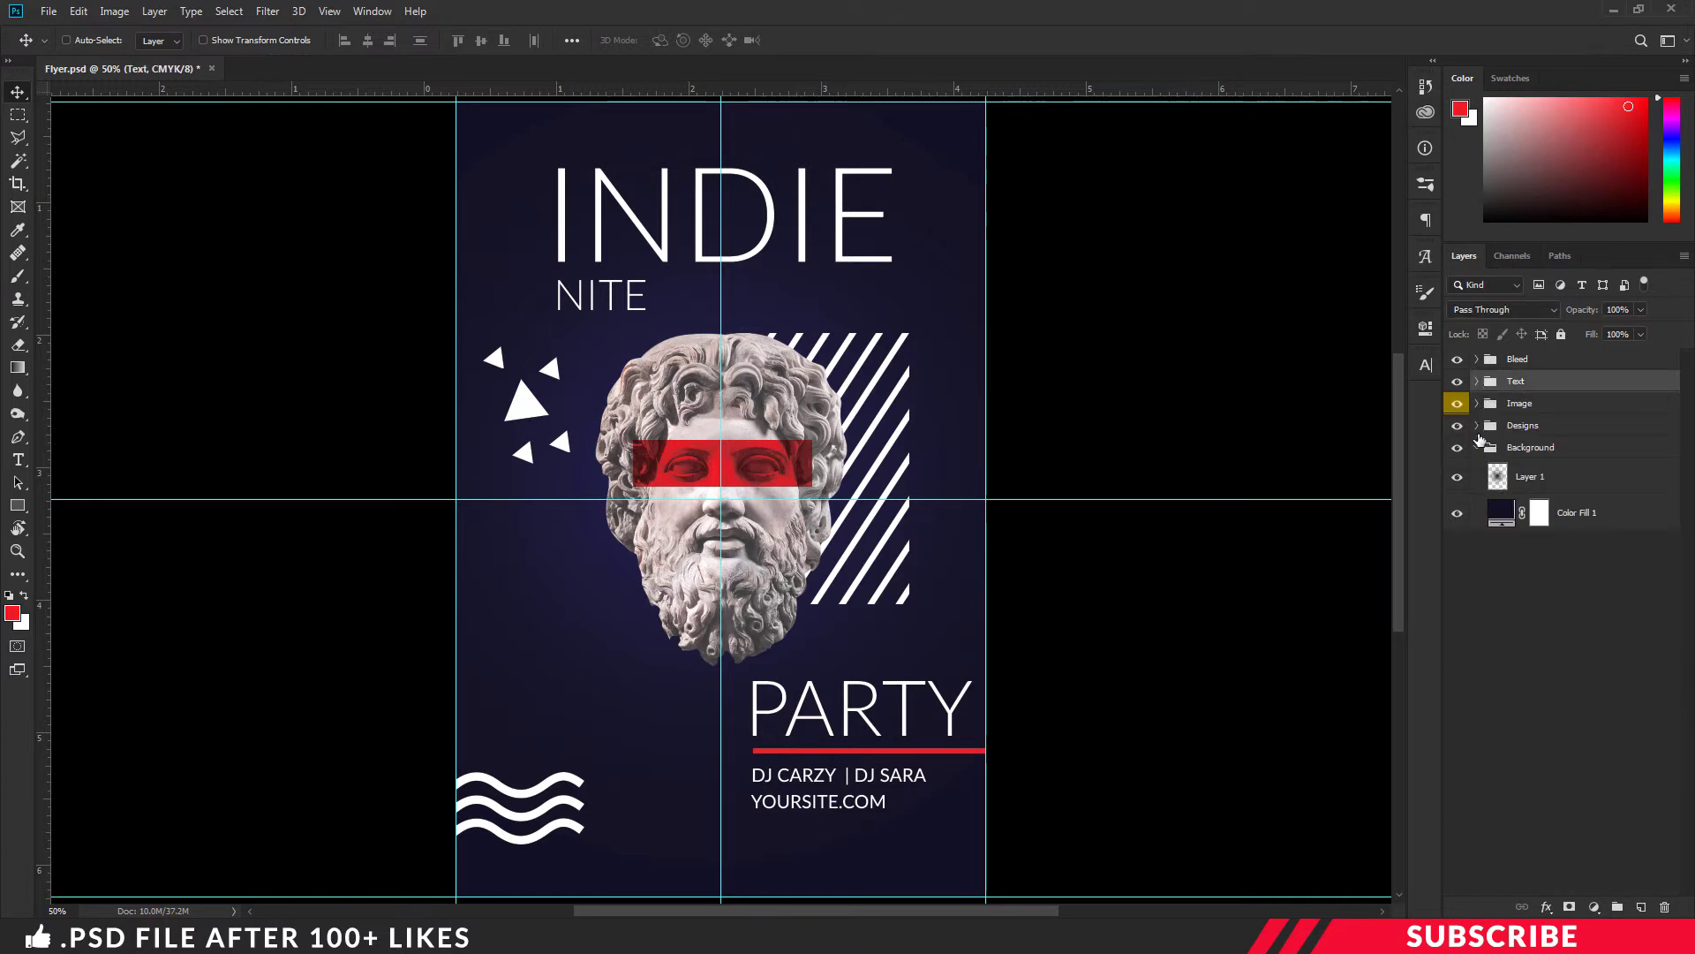
click(1476, 448)
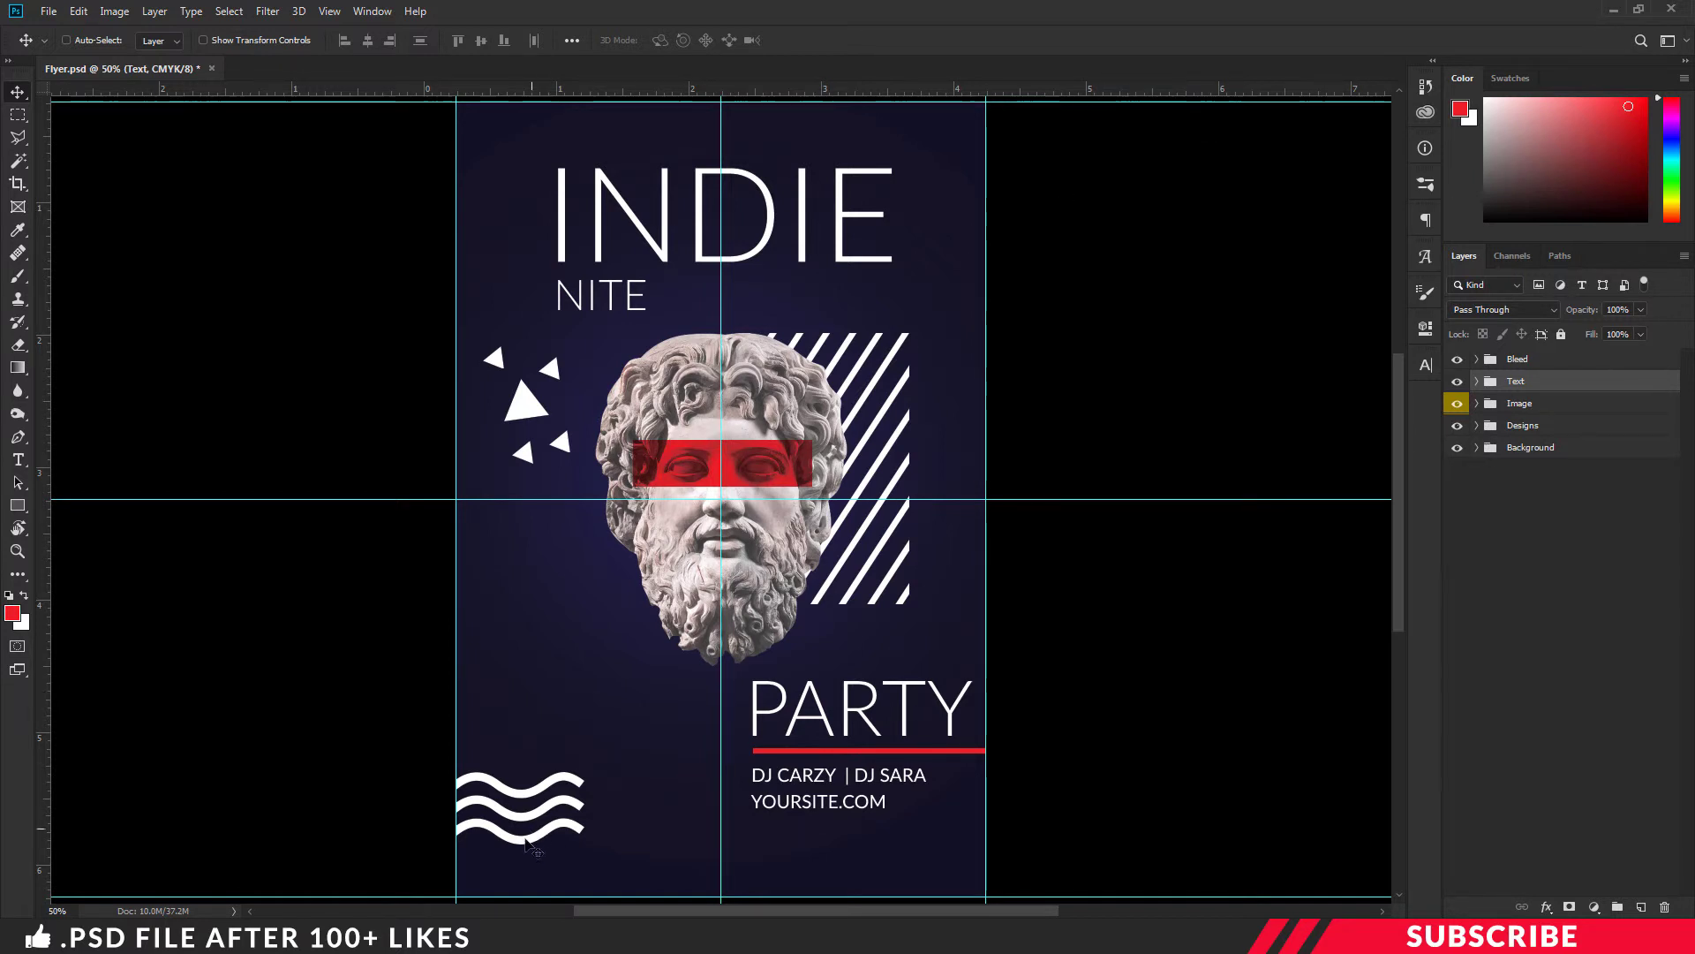
Open Icons.psd, copy its Icons group into the flyer, then close Icons.psd.
key(alt+Tab)
click(529, 209)
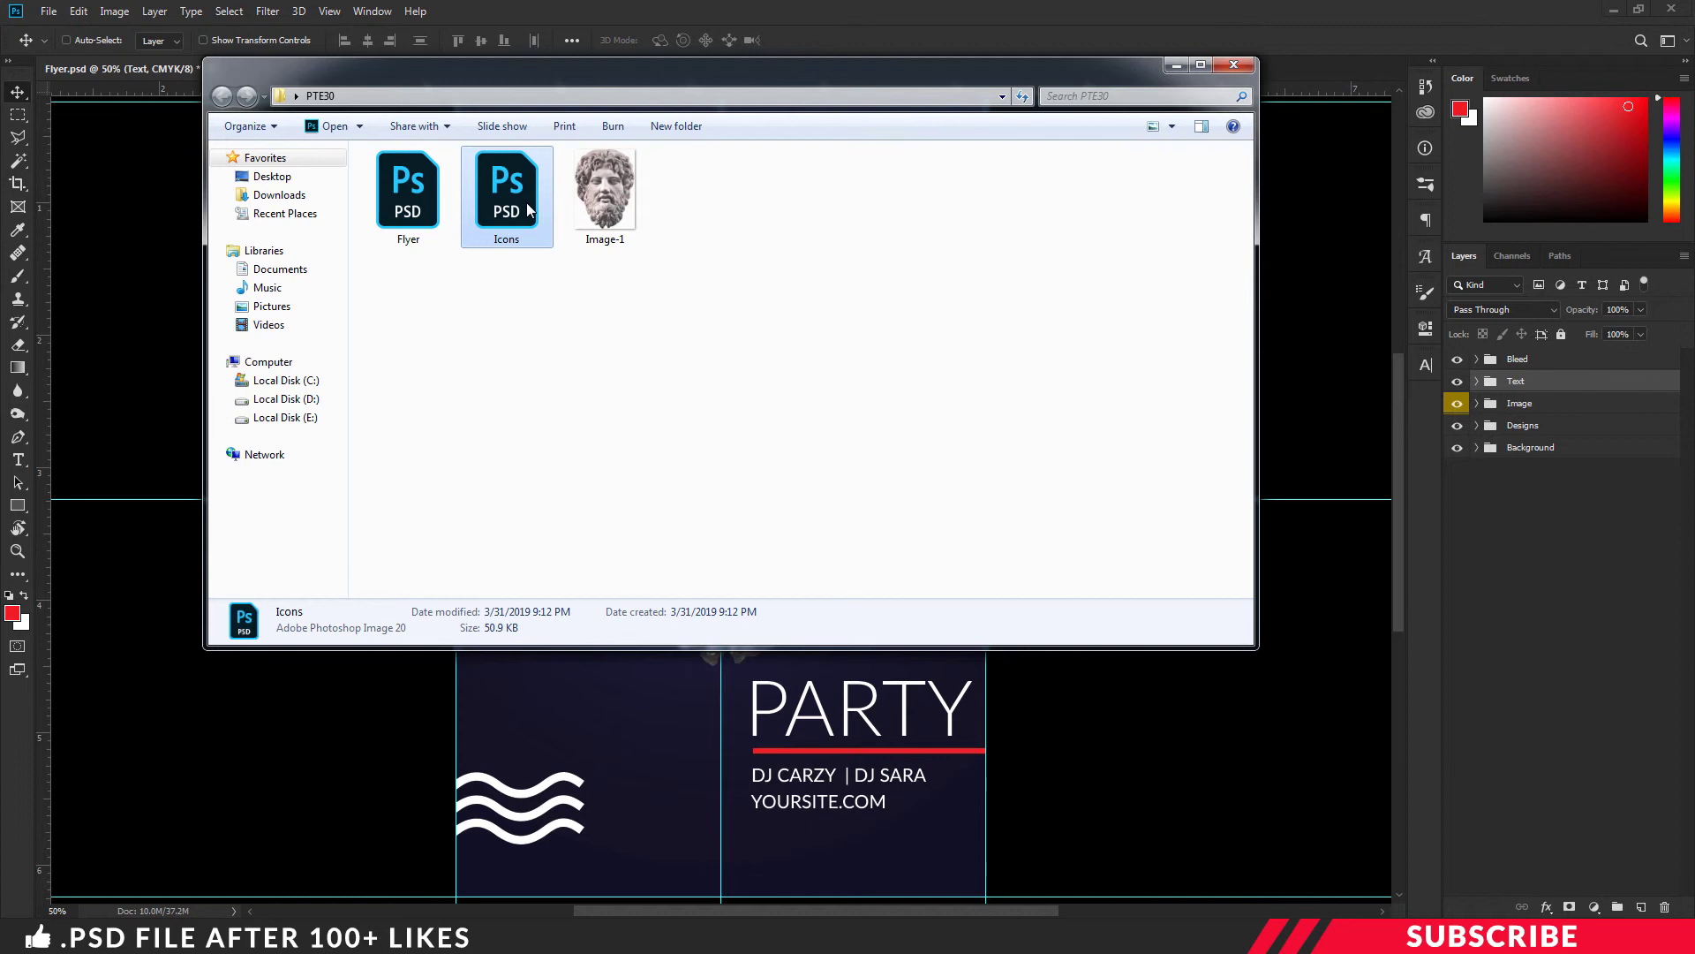
double_click(528, 209)
drag(353, 69, 359, 114)
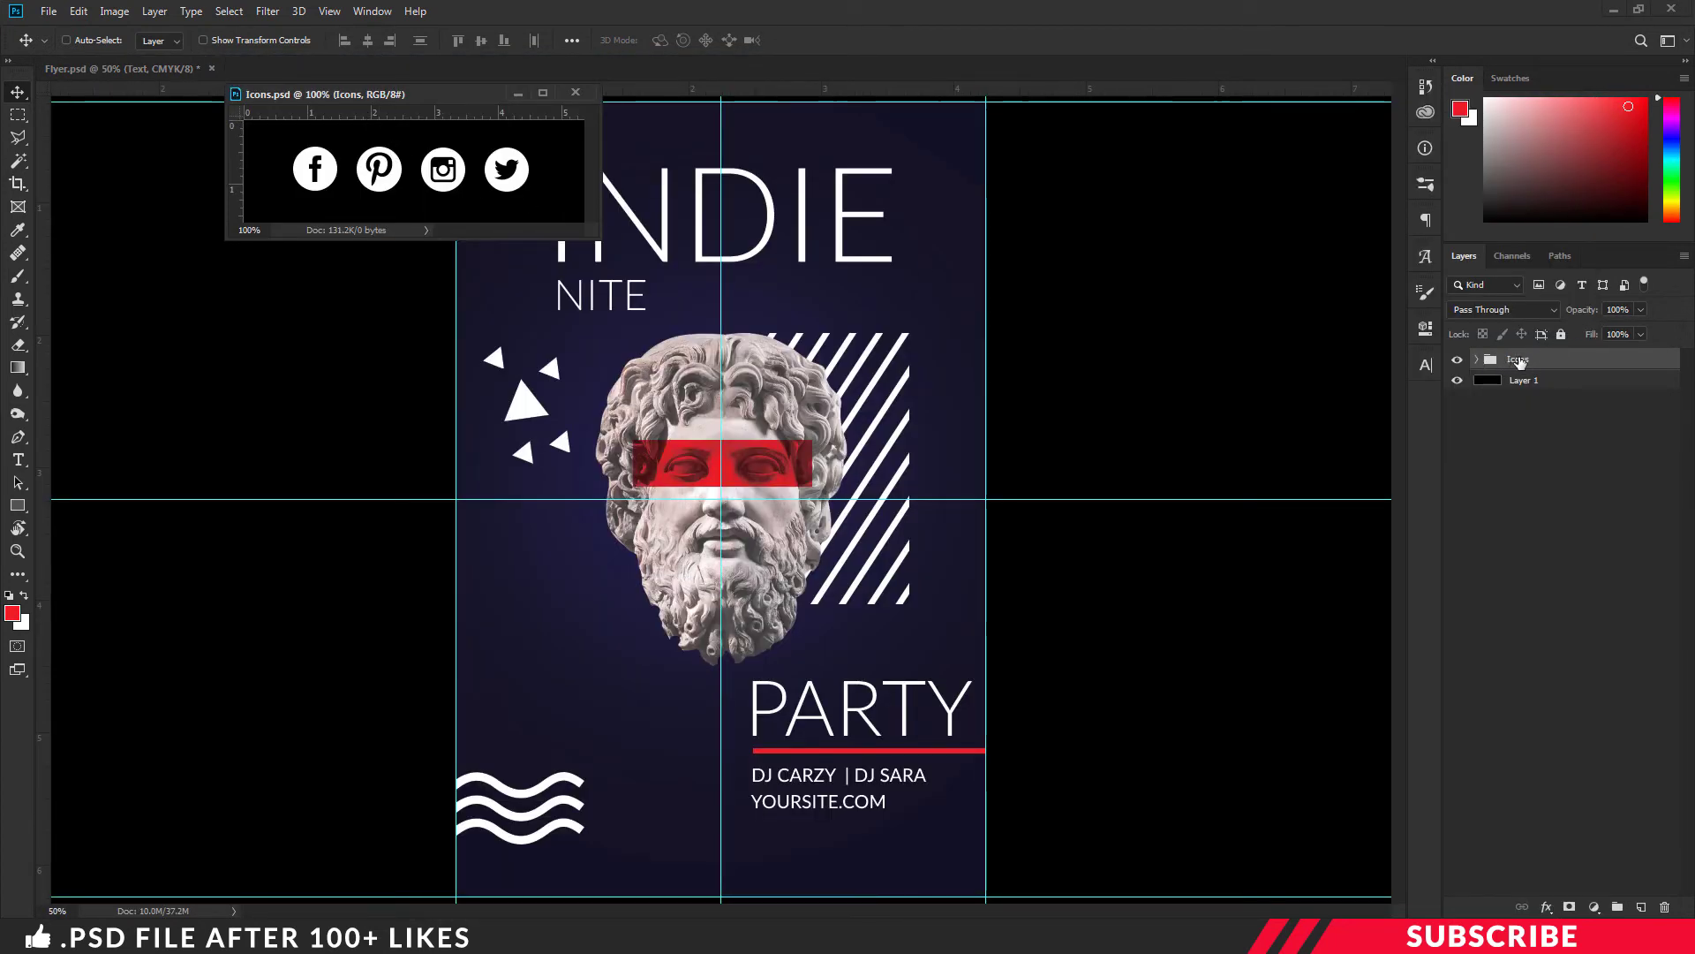
drag(1519, 362, 849, 410)
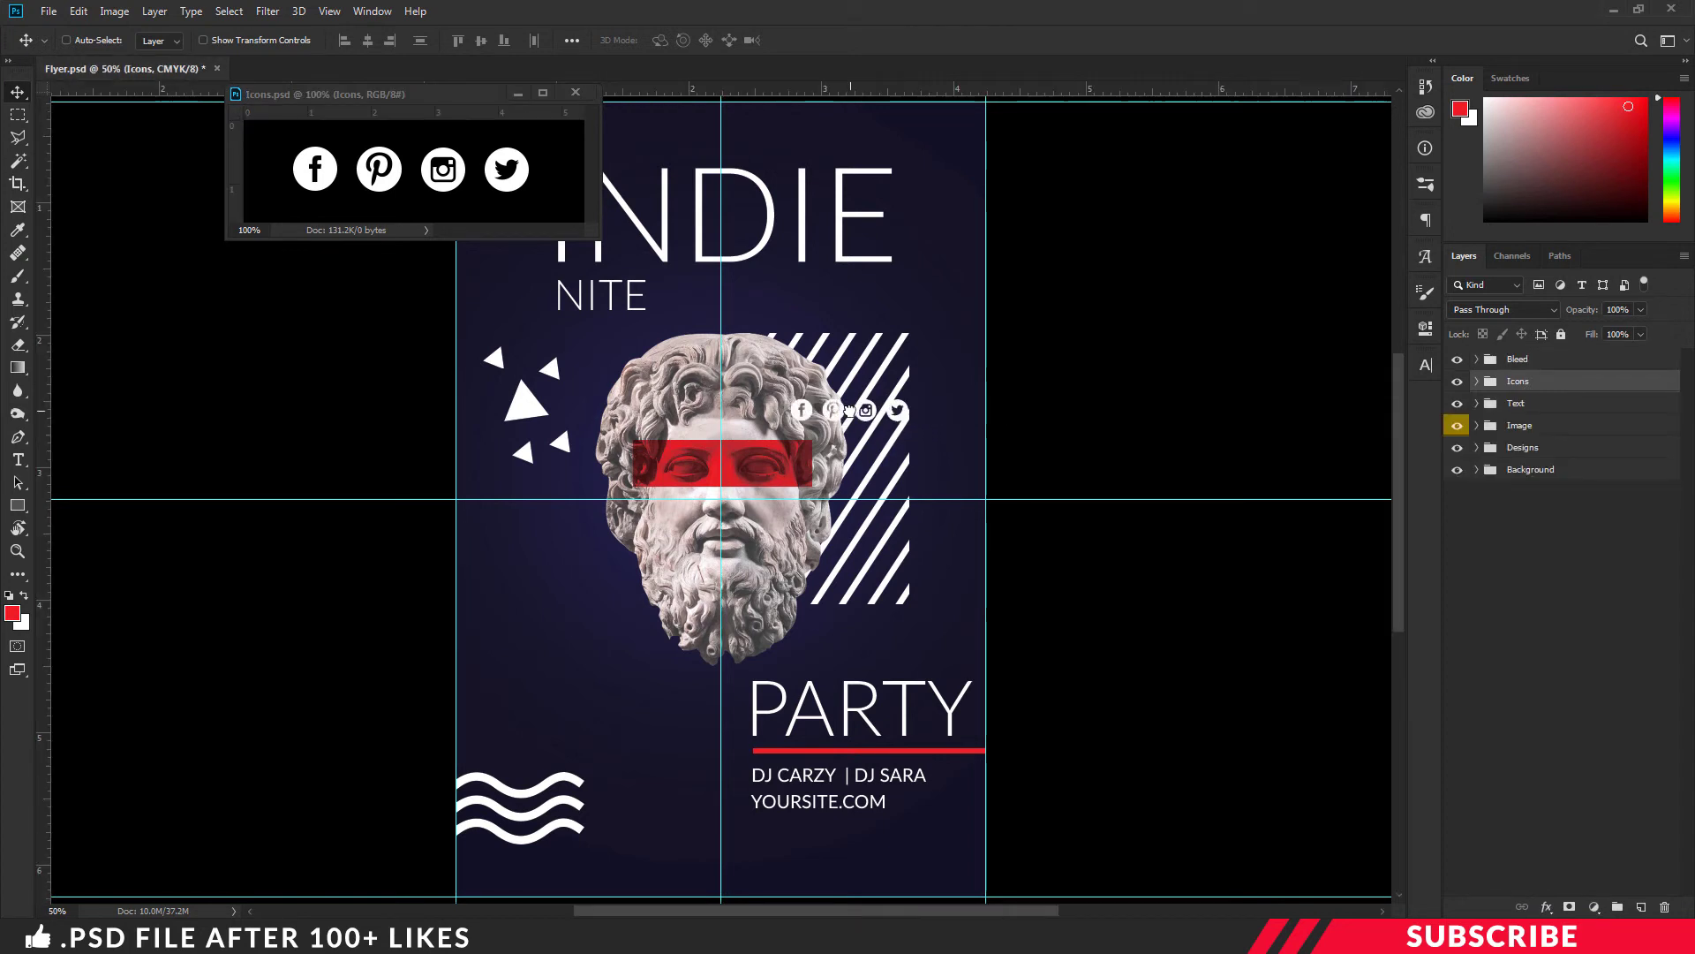
click(576, 95)
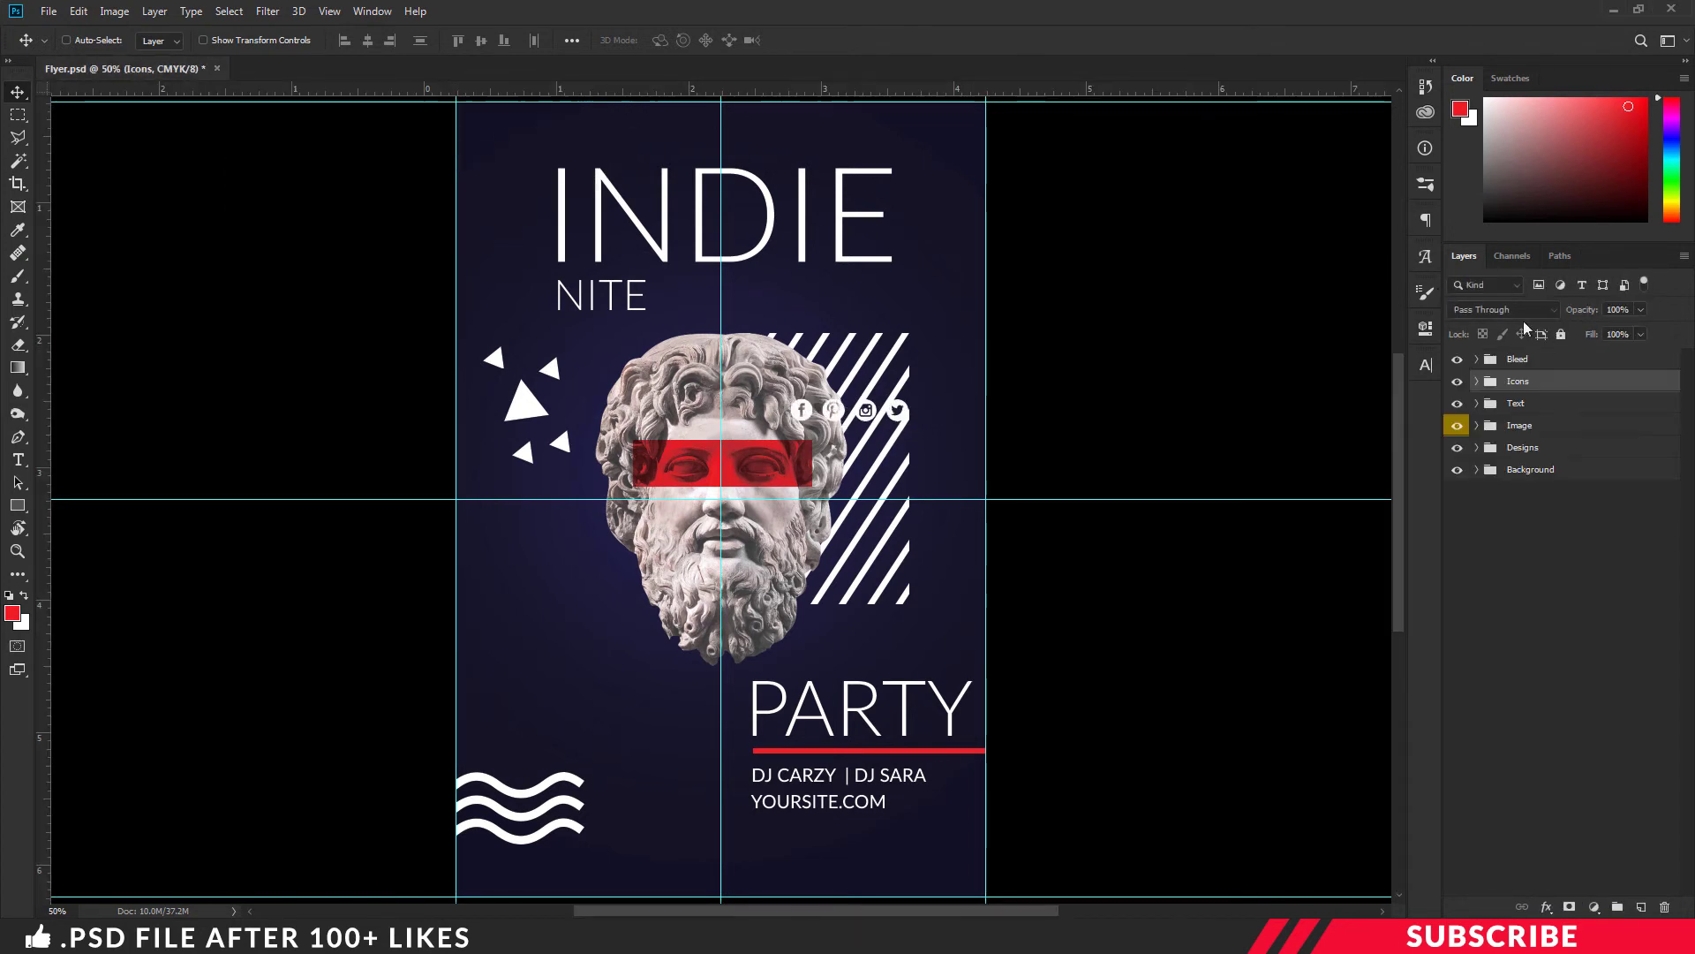
Position the four social icons as a row below YOURSITE.COM.
drag(877, 415, 747, 849)
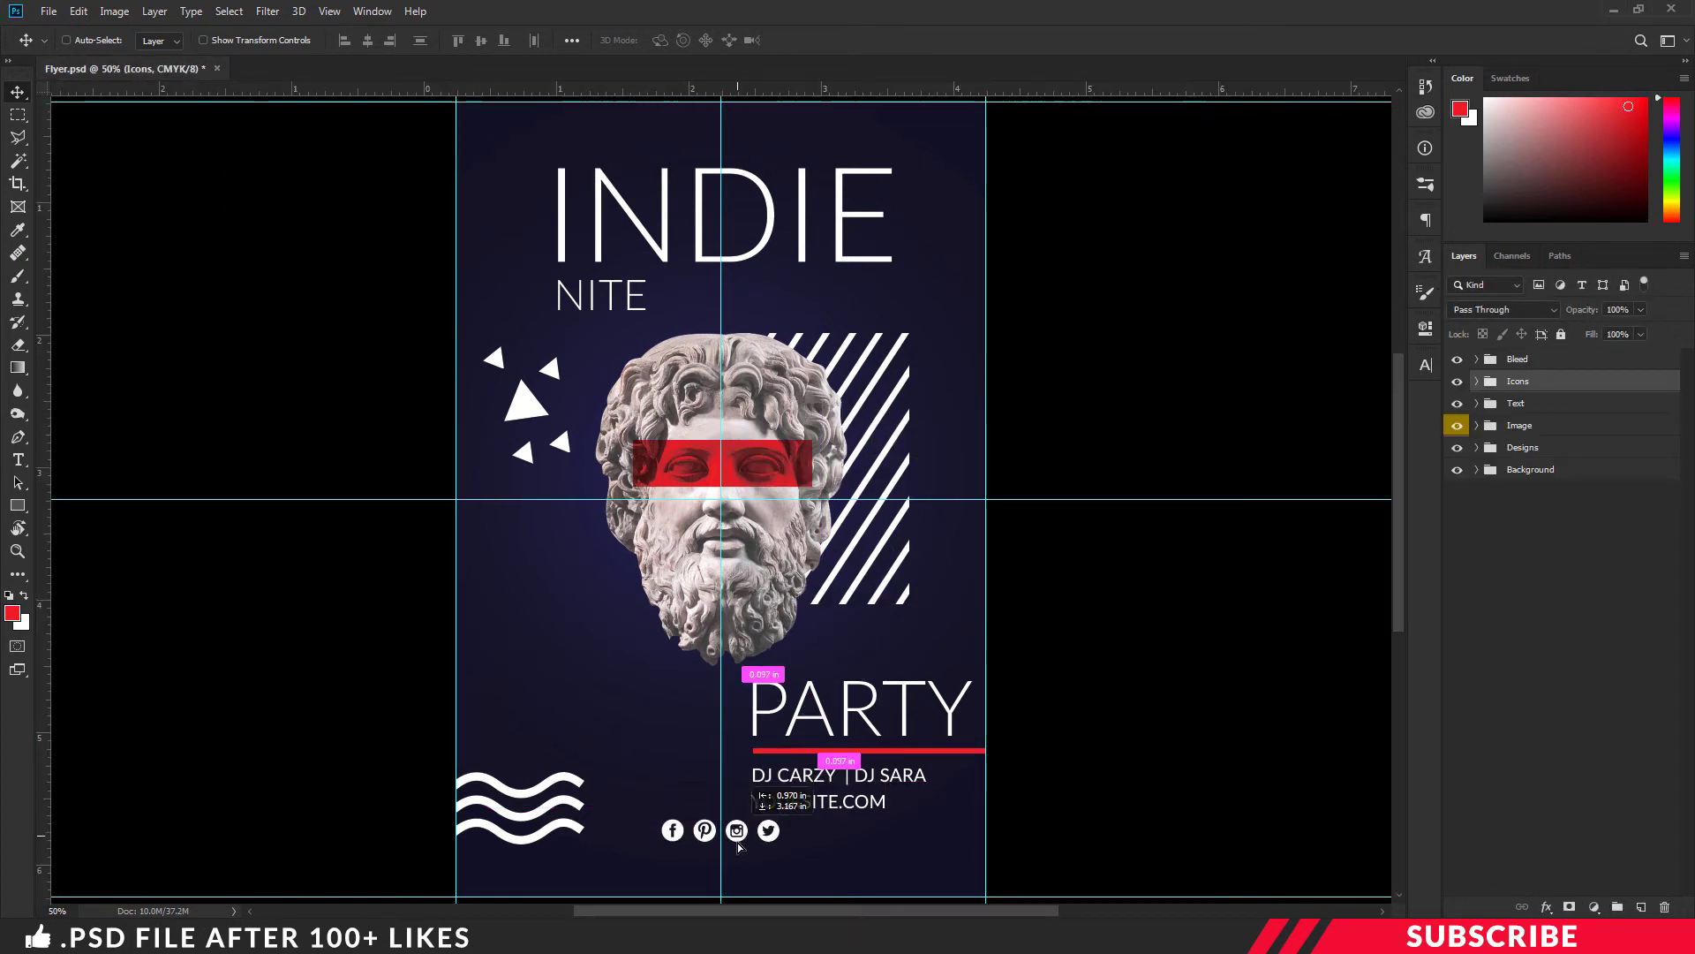
key(Down)
key(Down)
key(Down)
key(Right)
key(Right)
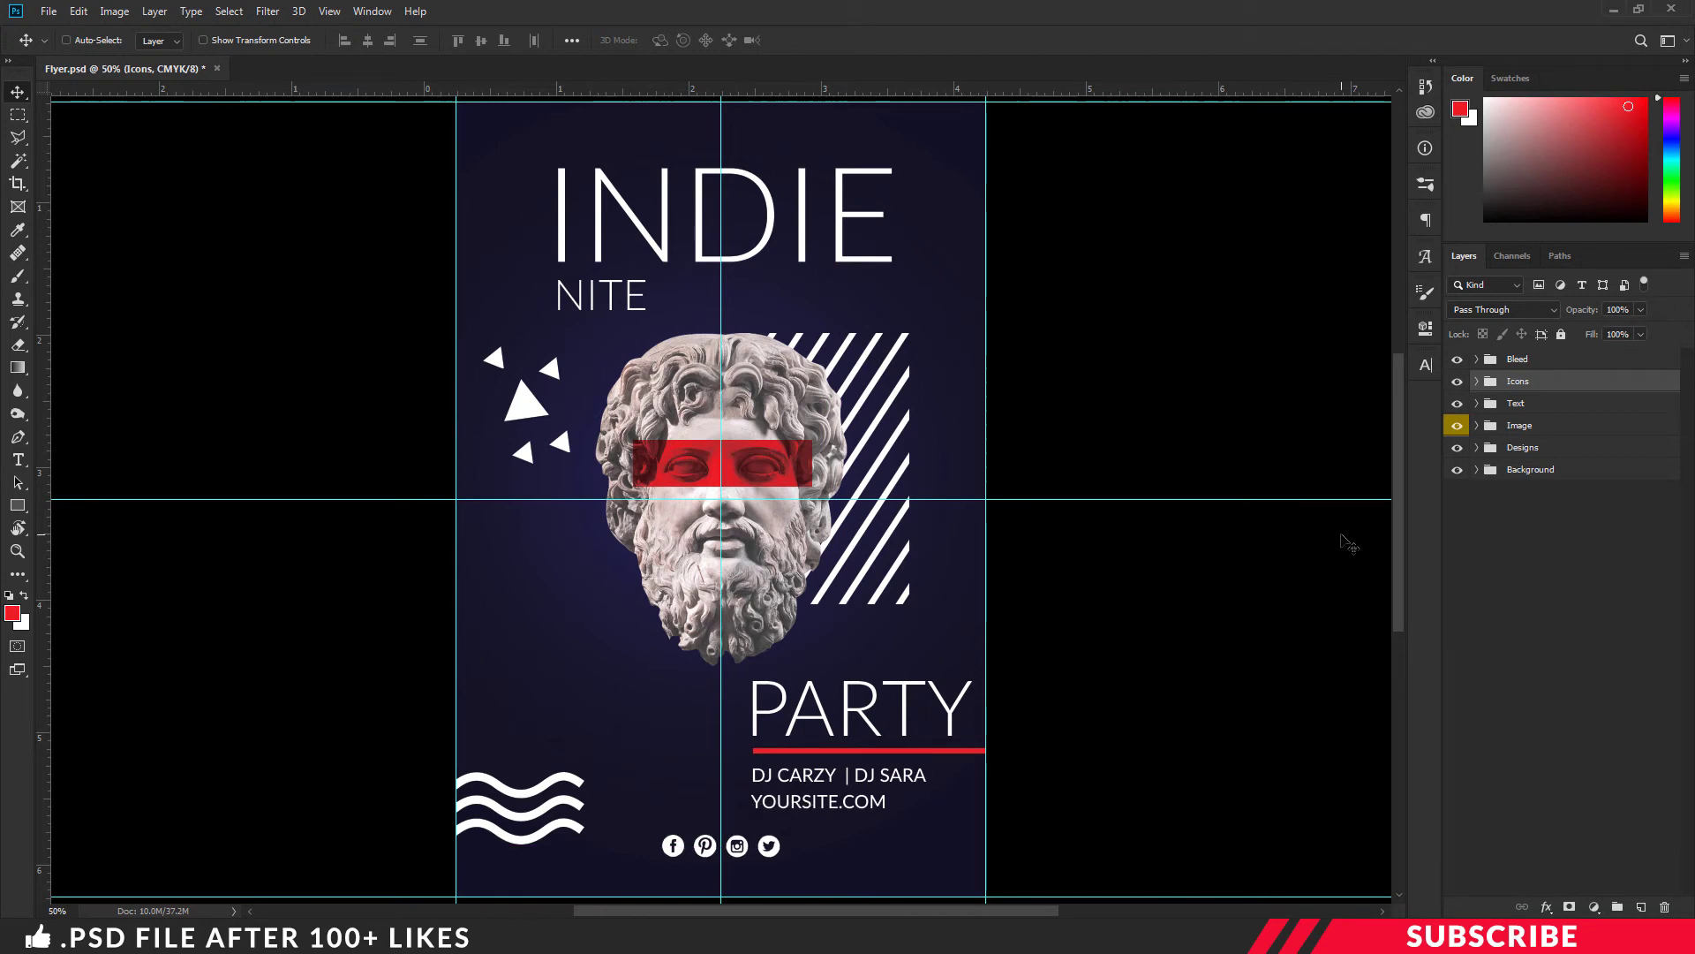
key(ctrl+minus)
key(ctrl+plus)
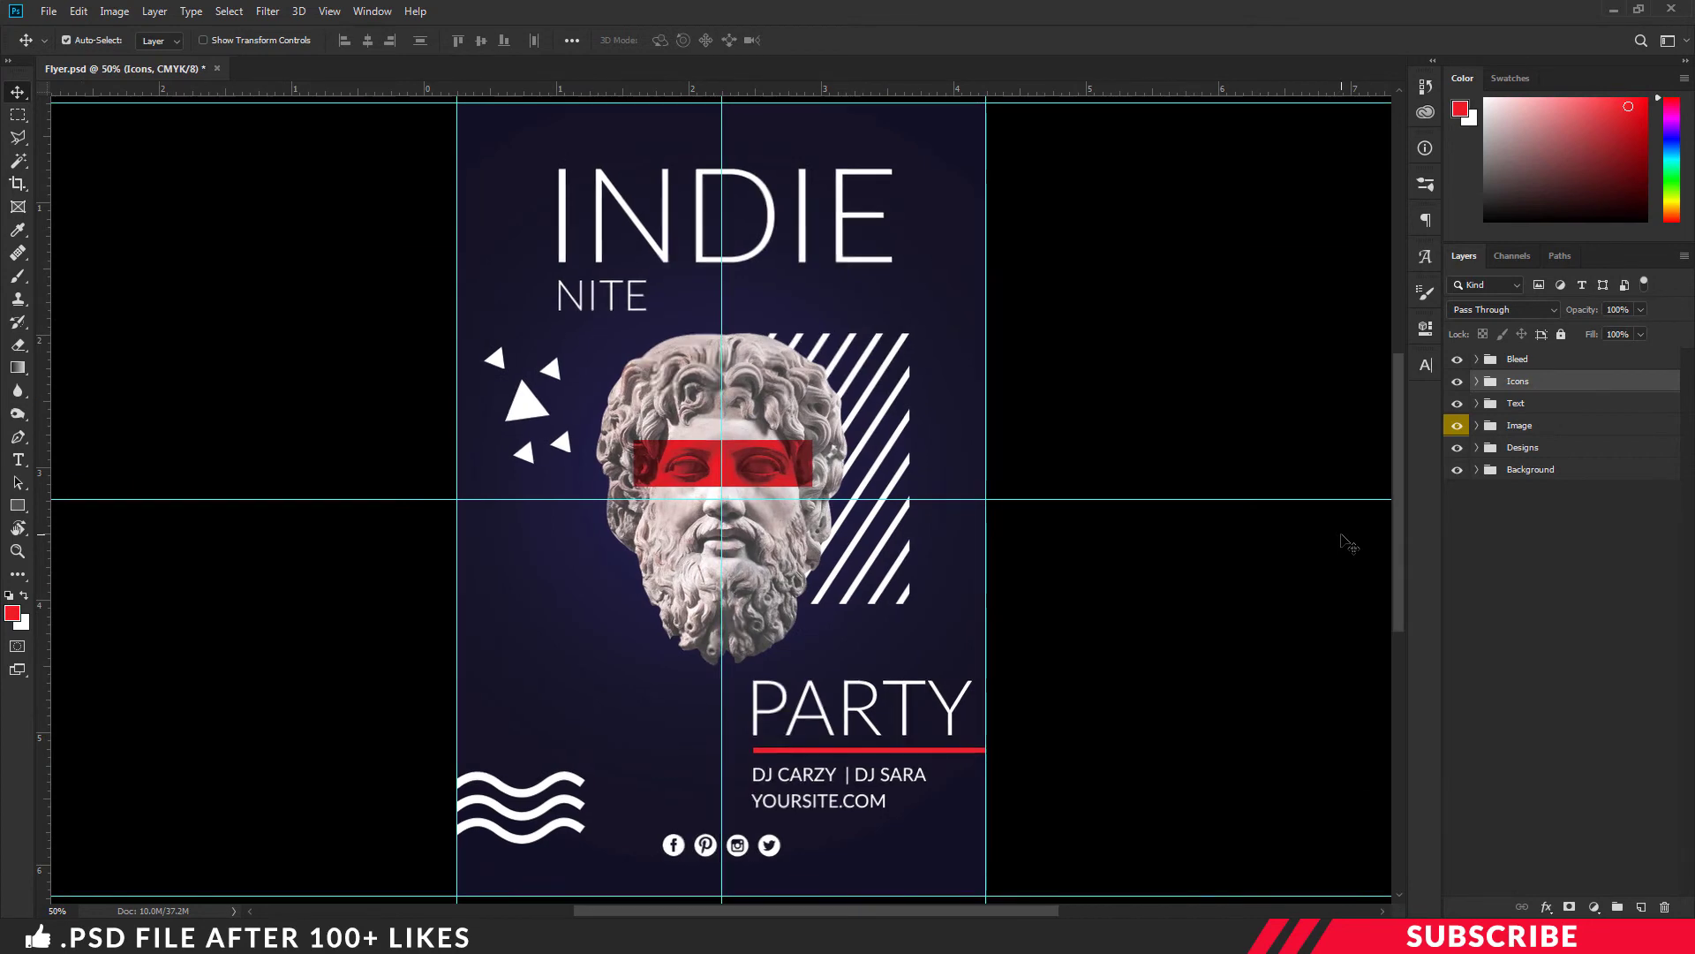
key(ctrl+minus)
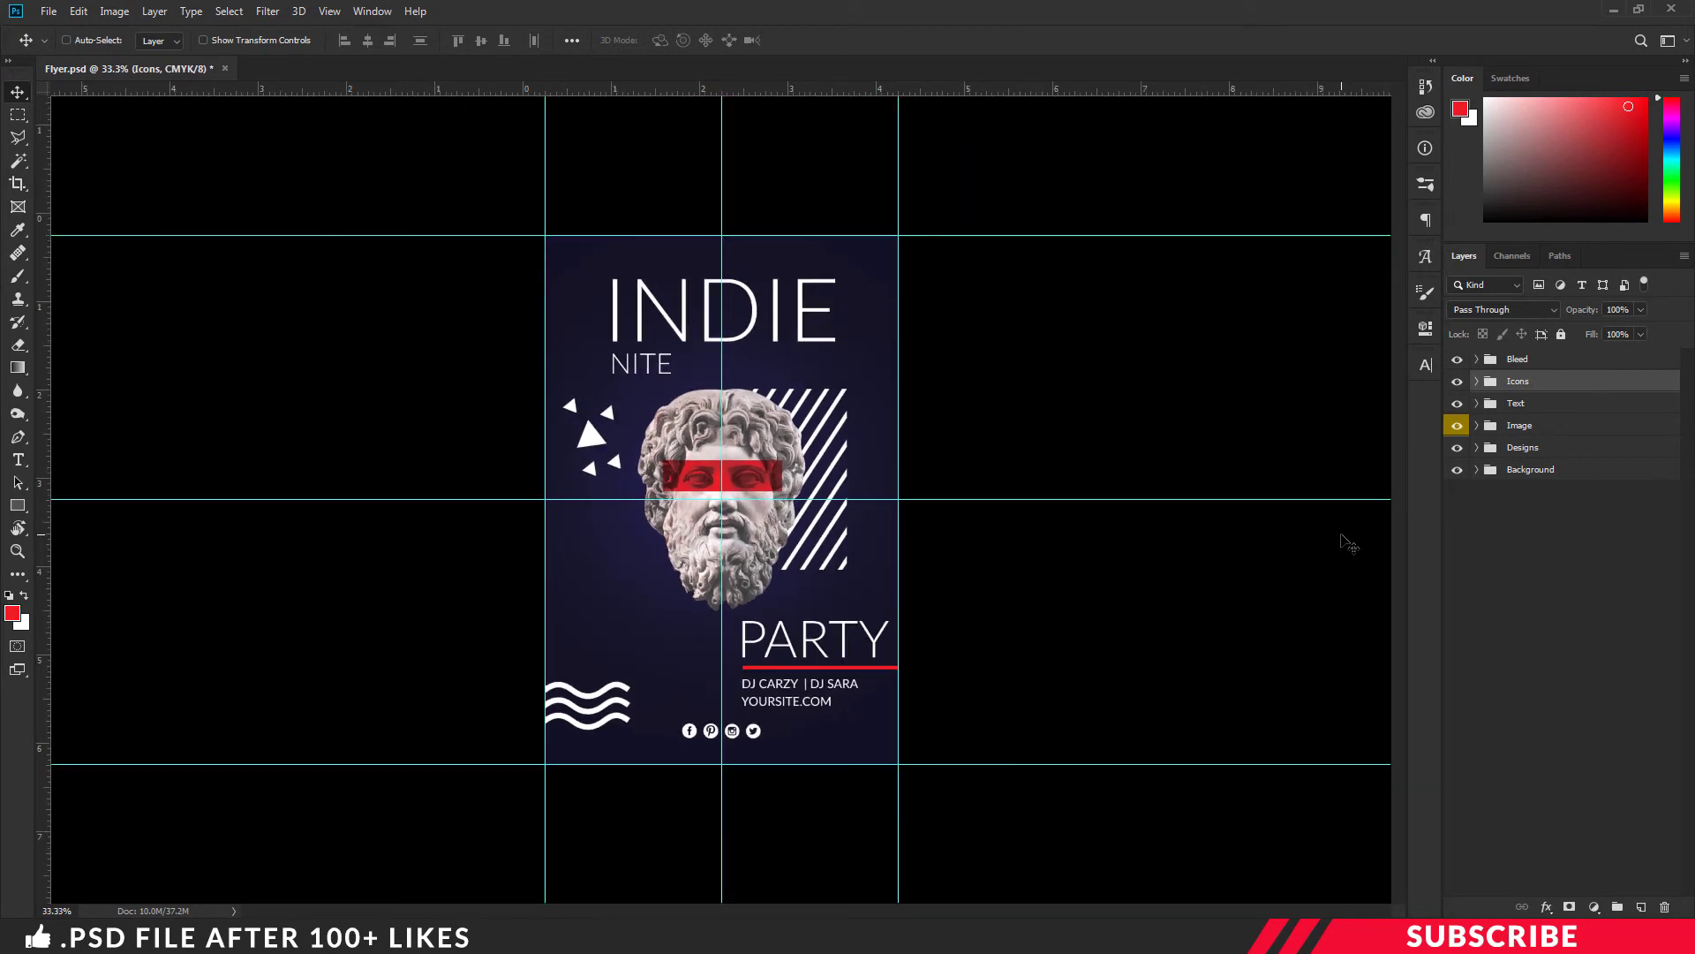